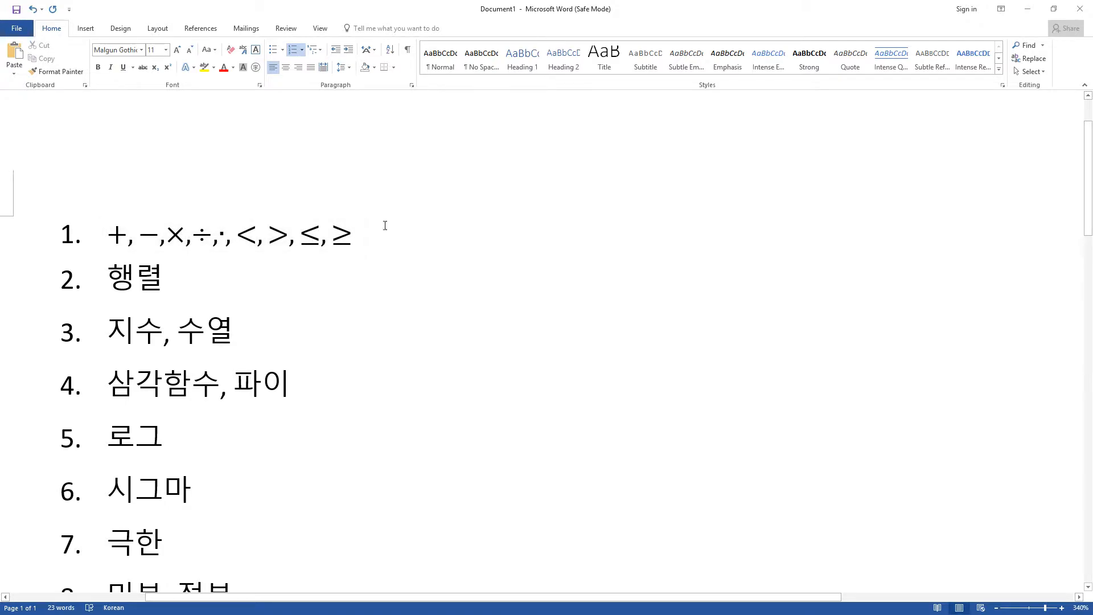
# Look through the numbered list of math topics from item 1 to item 10.
pyautogui.click(424, 240)
pyautogui.scroll(-2, 468, 358)
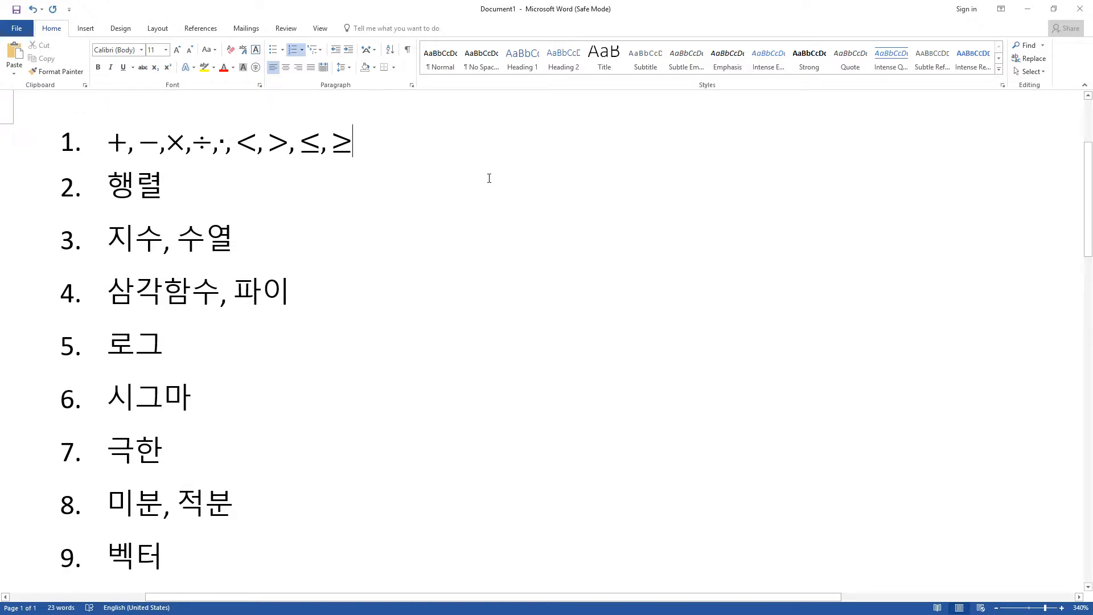
pyautogui.scroll(-2, 451, 240)
pyautogui.scroll(1, 451, 240)
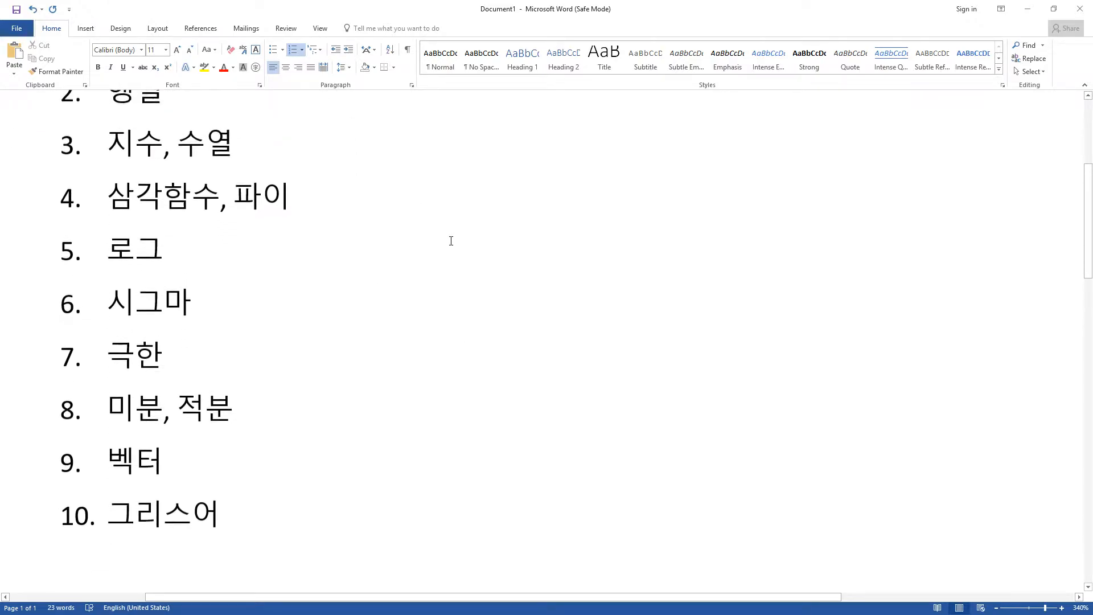
pyautogui.scroll(3, 451, 241)
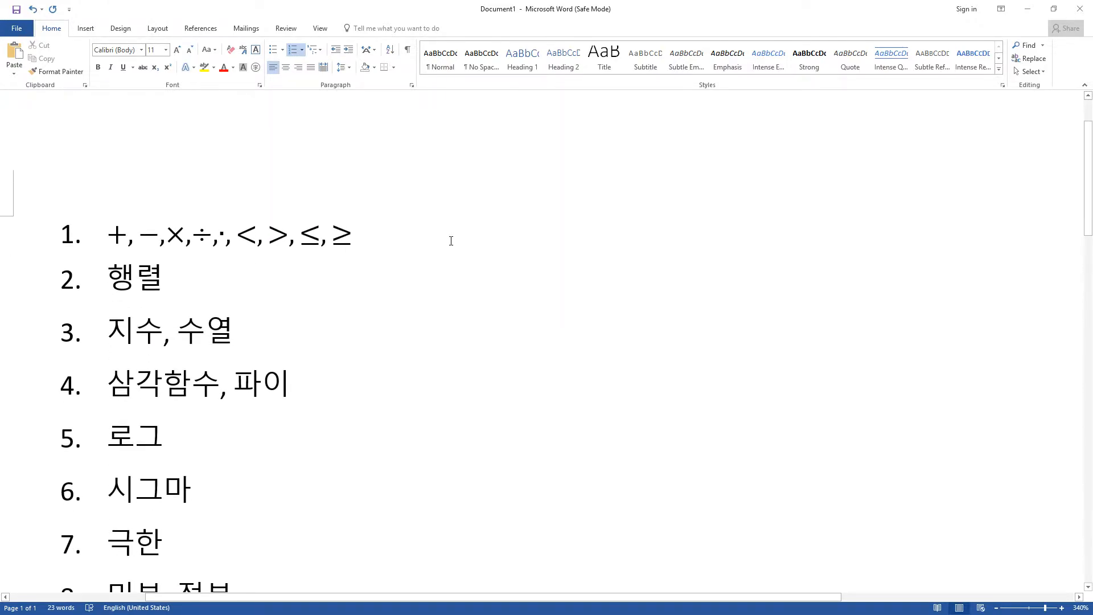
pyautogui.scroll(-2, 450, 241)
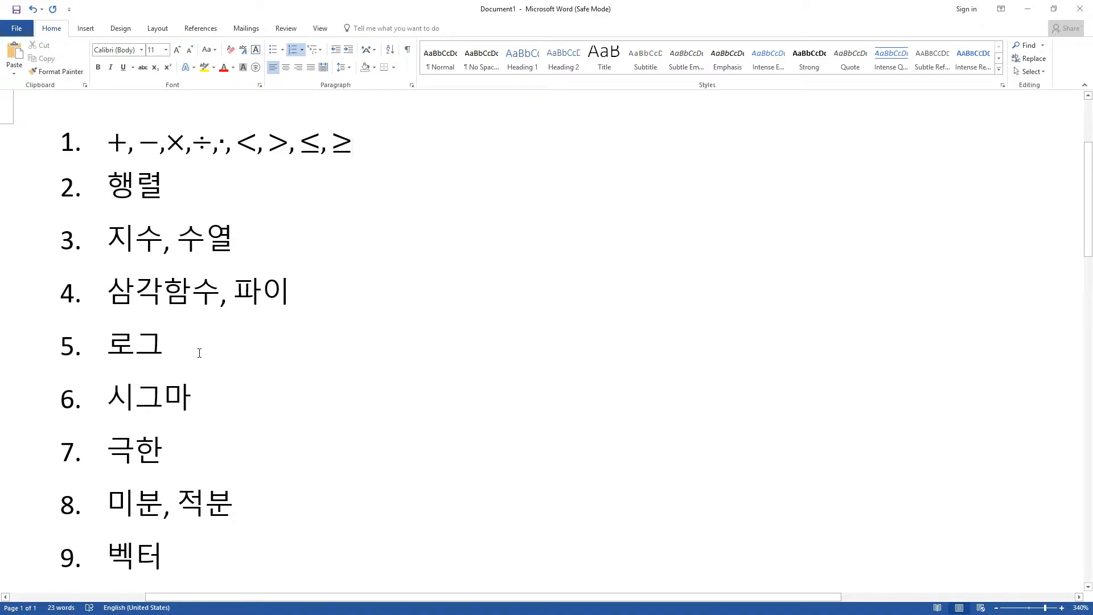
pyautogui.scroll(-1, 199, 353)
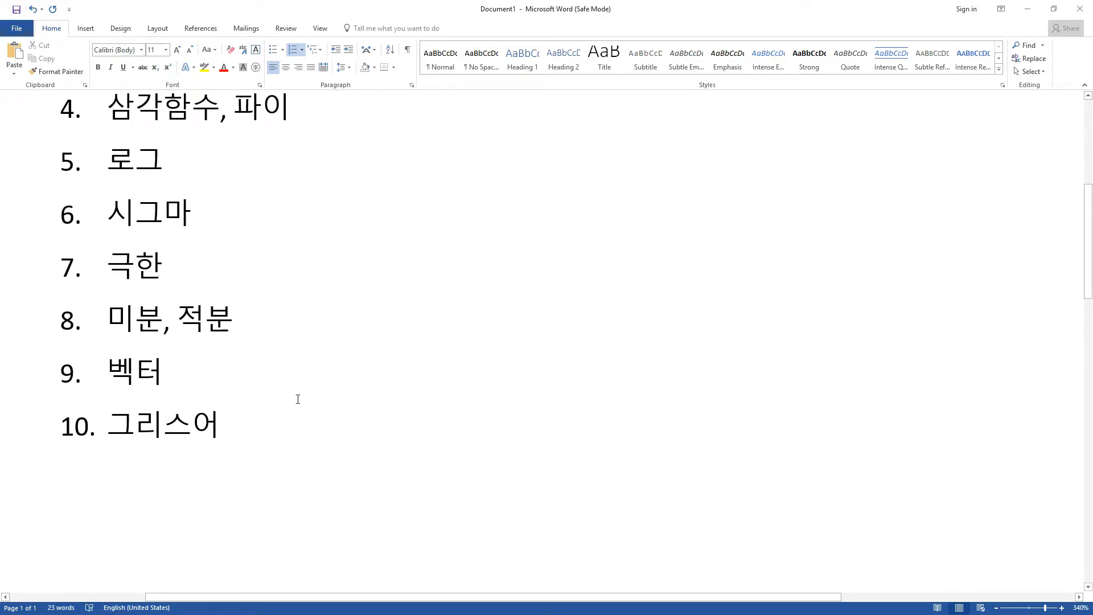
pyautogui.scroll(2, 283, 415)
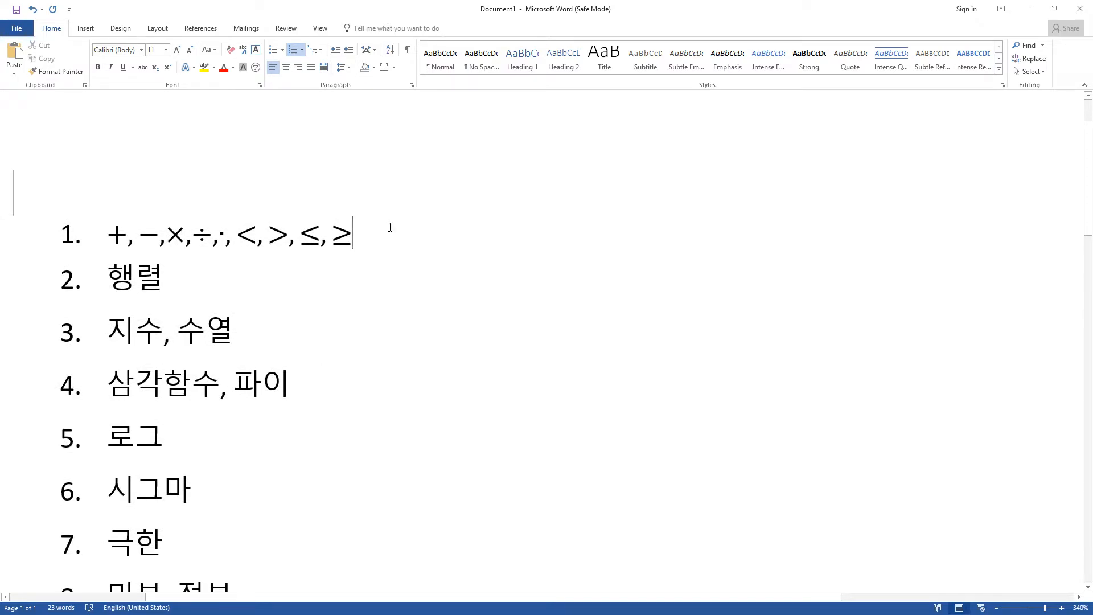
# Add an unnumbered blank line below the symbols in list item 1.
pyautogui.press('Return')
pyautogui.press('BackSpace')
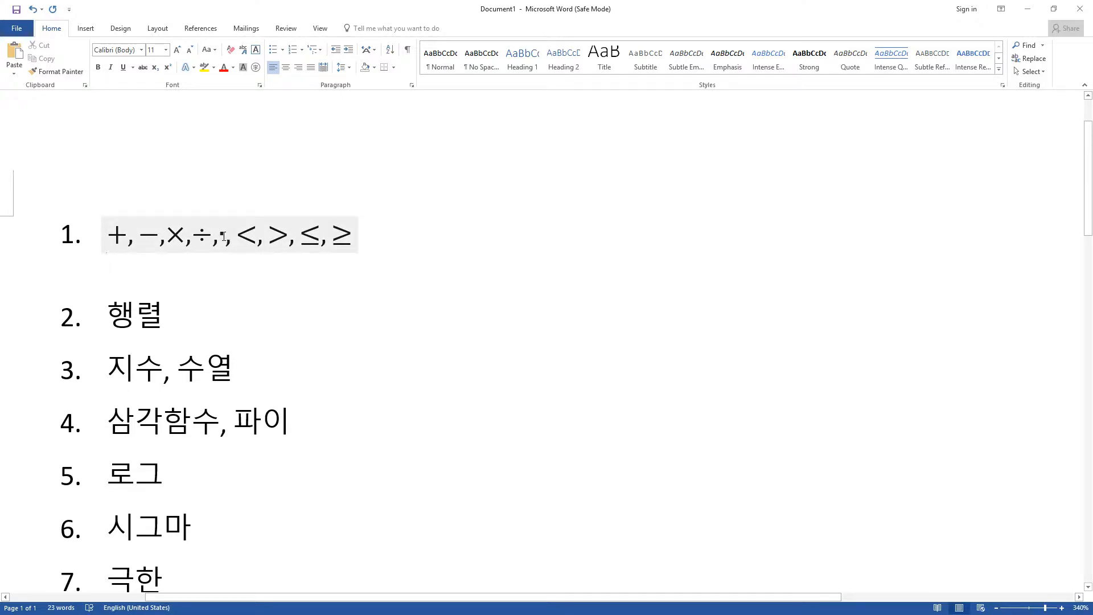
# Enter the plain trial text uuigiugg on the blank line and erase it.
pyautogui.write('uuigiugg')
pyautogui.press('BackSpace')
pyautogui.press('BackSpace')
pyautogui.press('BackSpace')
pyautogui.press('BackSpace')
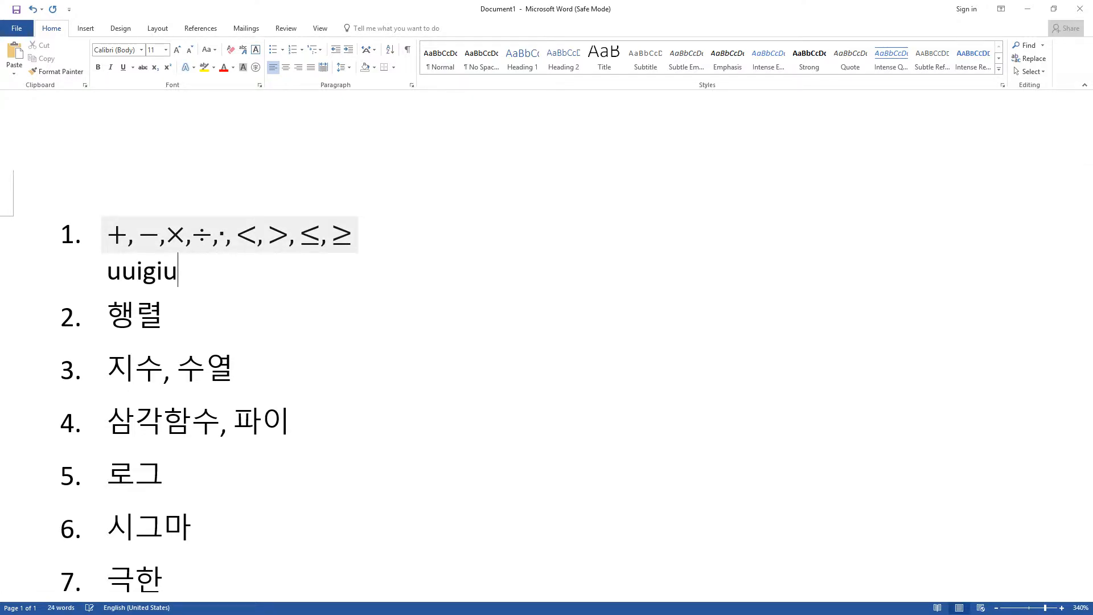
pyautogui.press('BackSpace')
pyautogui.press('BackSpace')
pyautogui.press('BackSpace')
pyautogui.press('BackSpace')
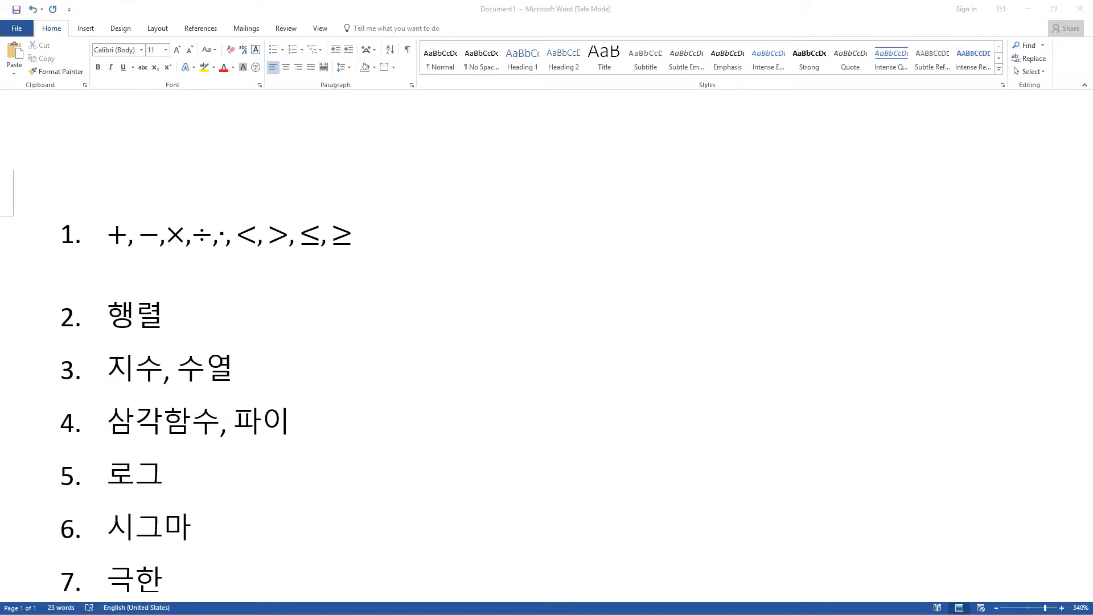
# Insert a new empty equation on the blank line below list item 1.
pyautogui.click(171, 288)
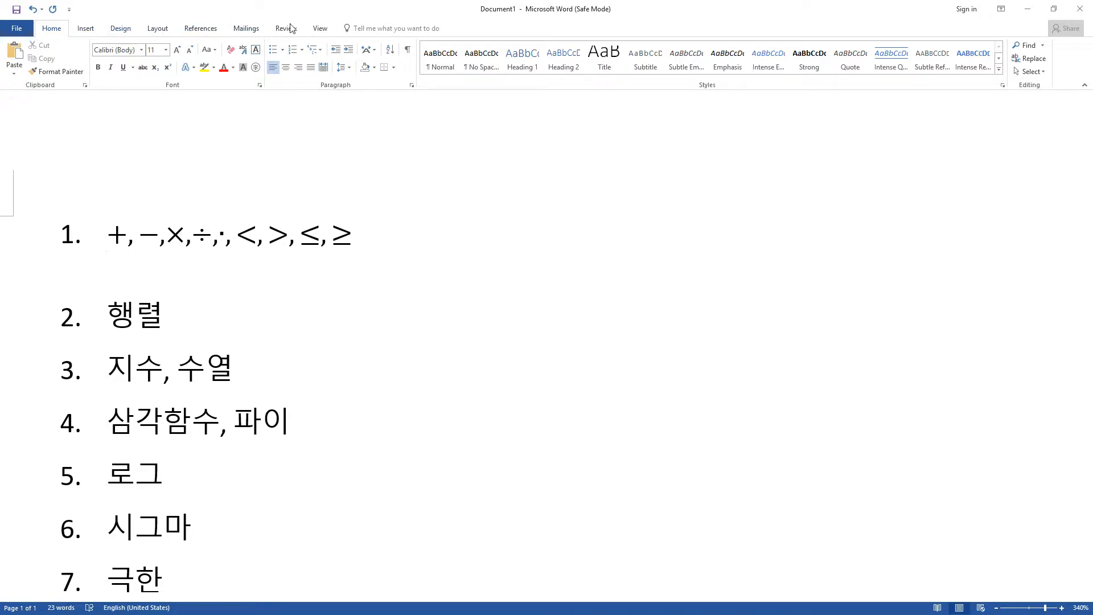
pyautogui.click(85, 28)
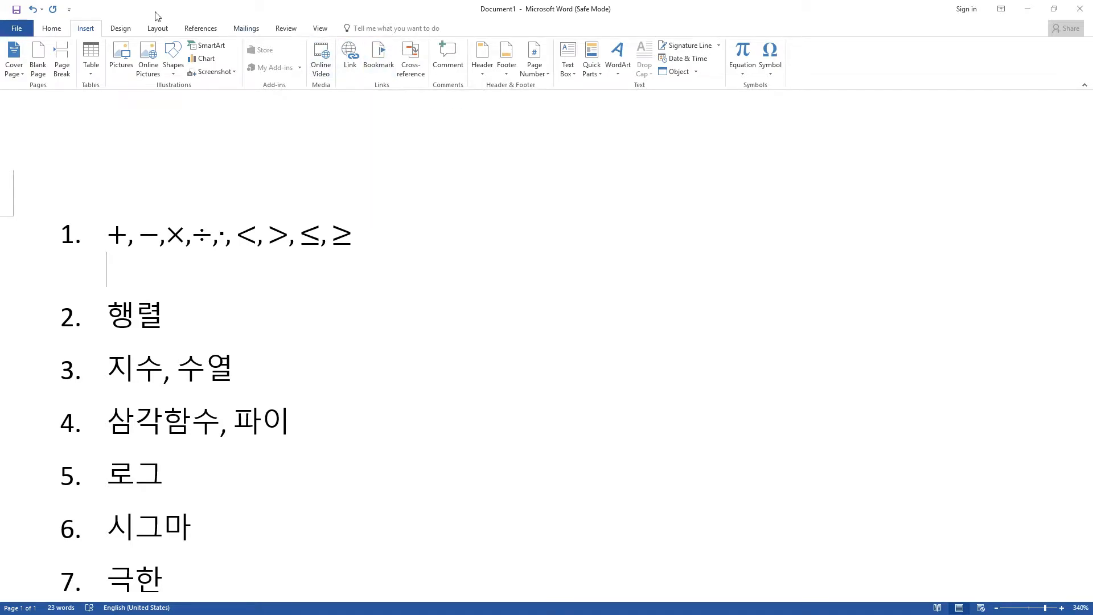
pyautogui.click(746, 56)
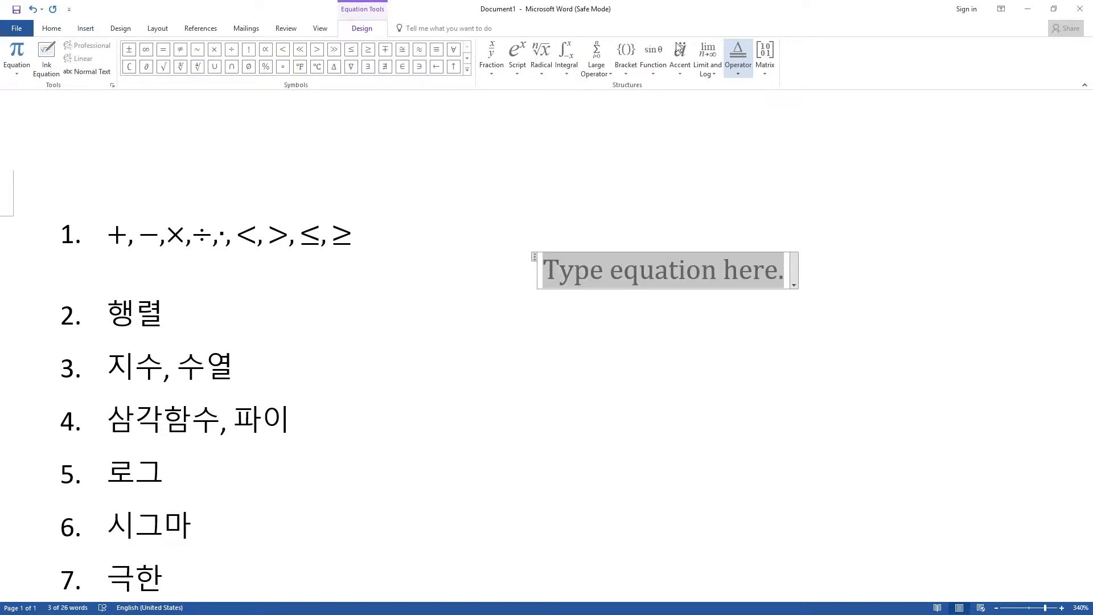
# View the equation insertion options while the new equation is active, and leave the equation.
pyautogui.click(83, 28)
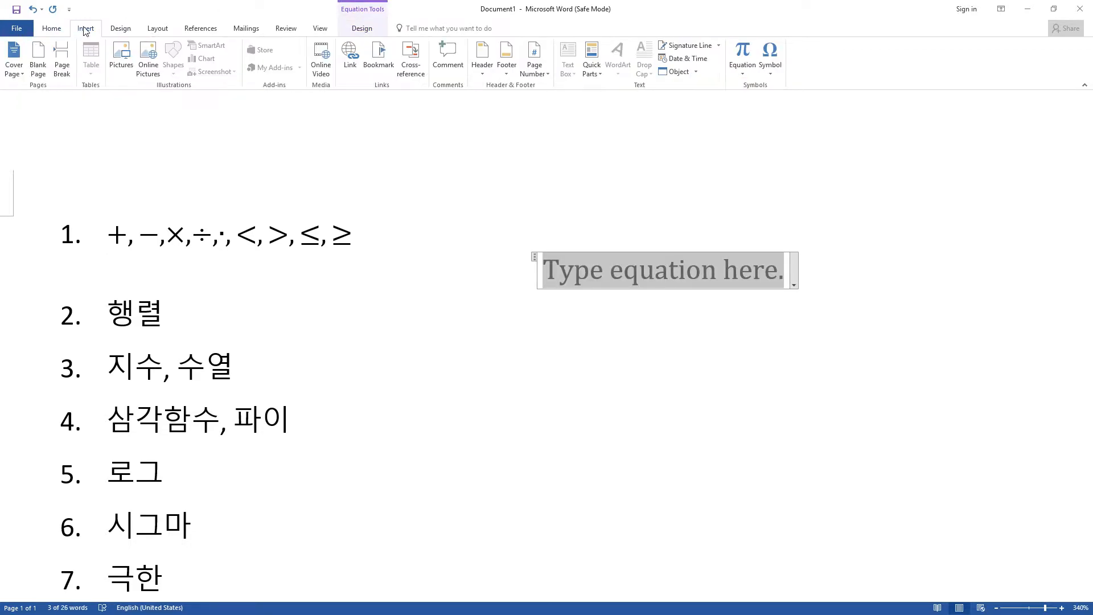
pyautogui.click(743, 73)
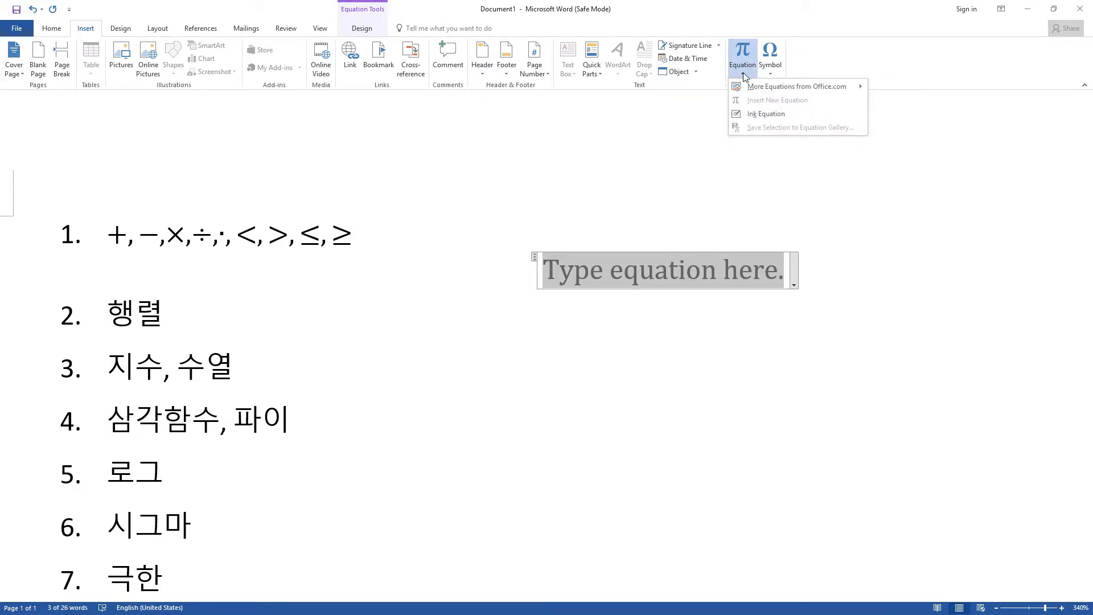
pyautogui.click(607, 127)
pyautogui.click(742, 74)
pyautogui.click(654, 137)
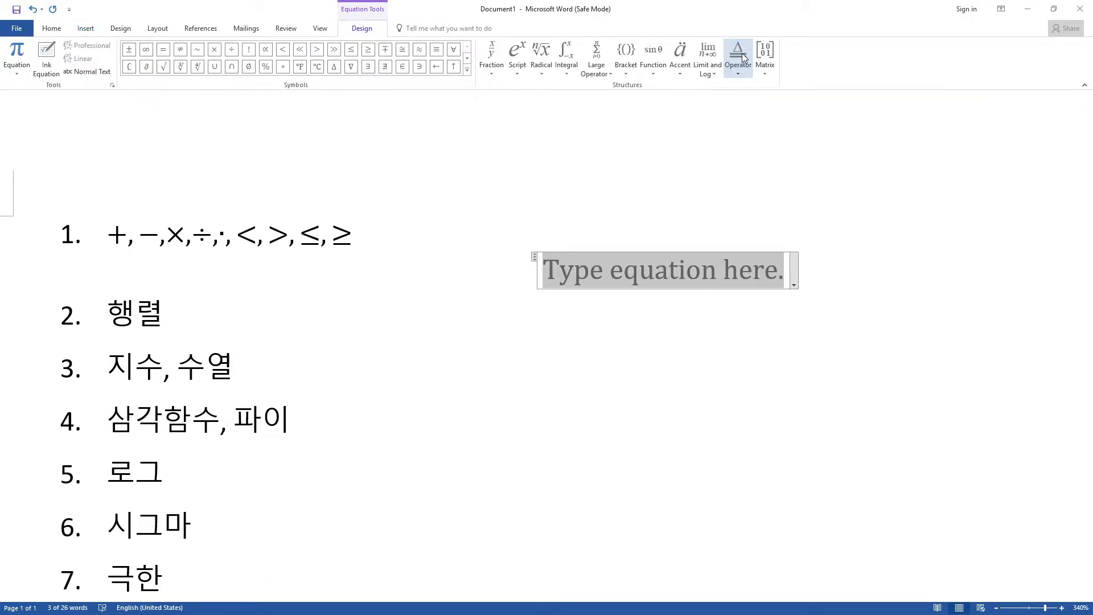
pyautogui.click(368, 349)
pyautogui.click(866, 275)
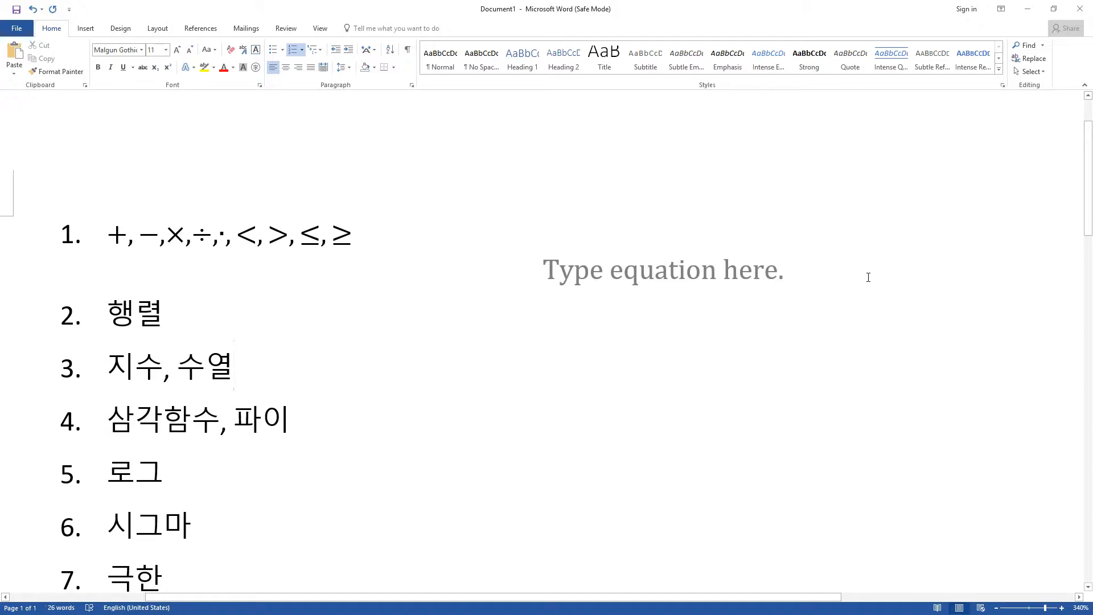
# Try adding an extra blank line below the equation, and remove it.
pyautogui.press('Return')
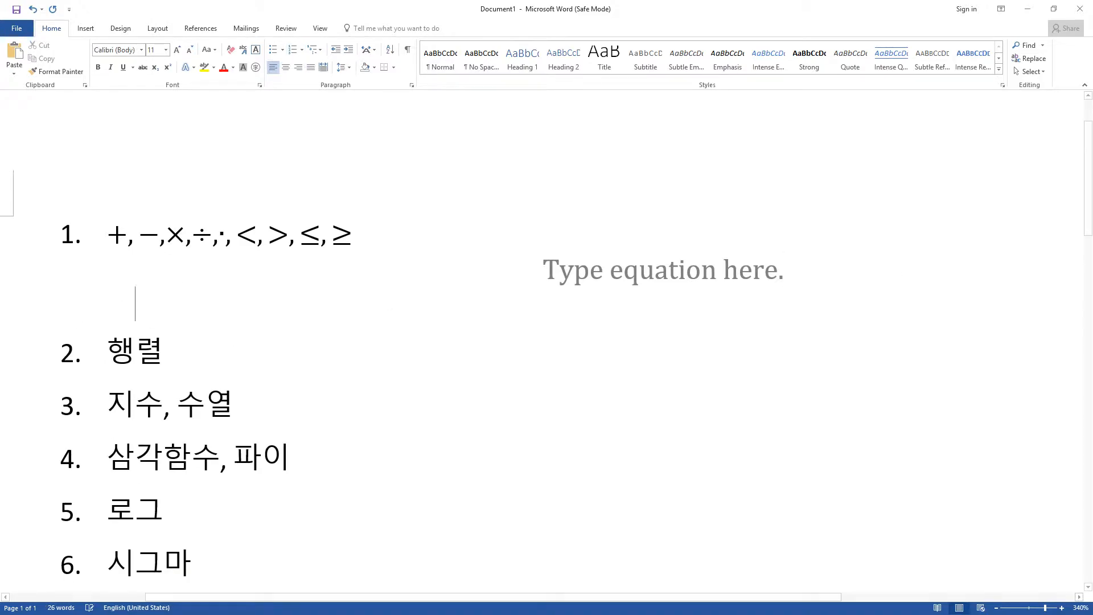
pyautogui.click(632, 270)
pyautogui.click(224, 304)
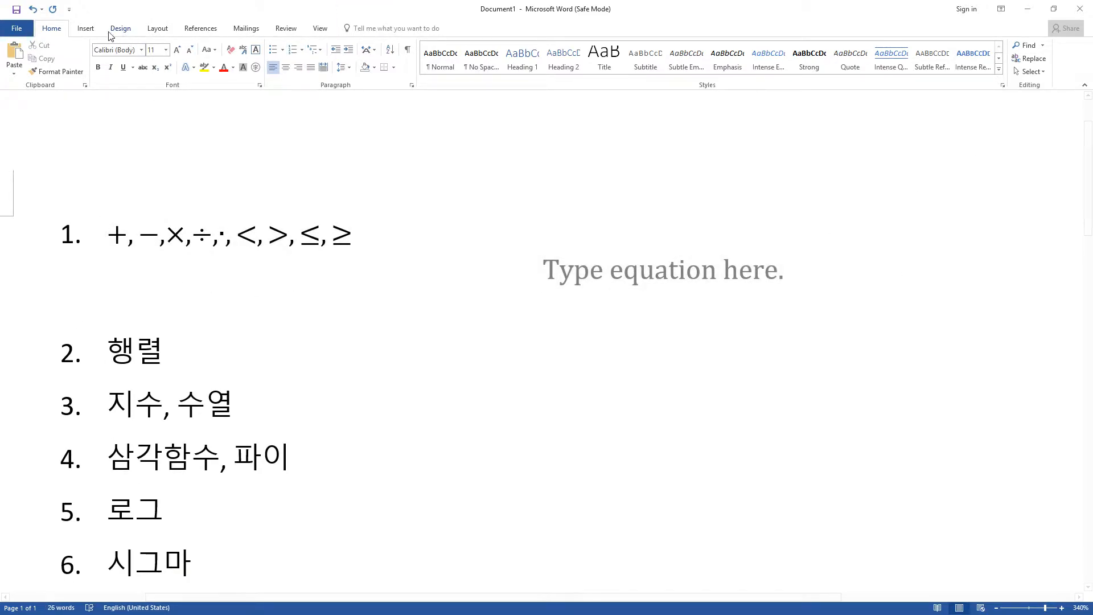
pyautogui.click(85, 28)
pyautogui.click(739, 75)
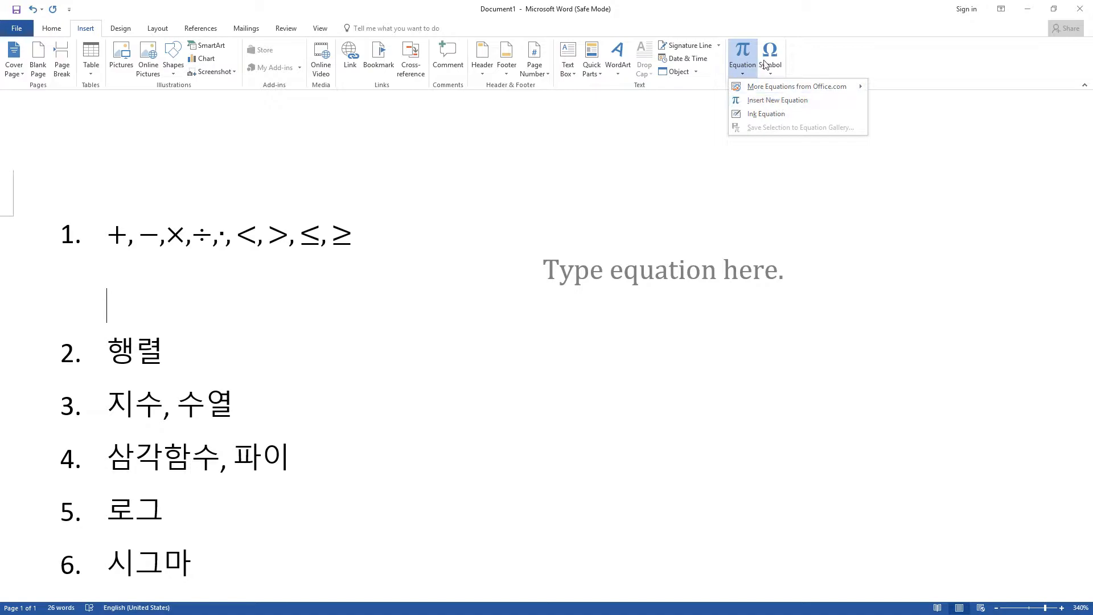
pyautogui.click(773, 71)
pyautogui.click(423, 288)
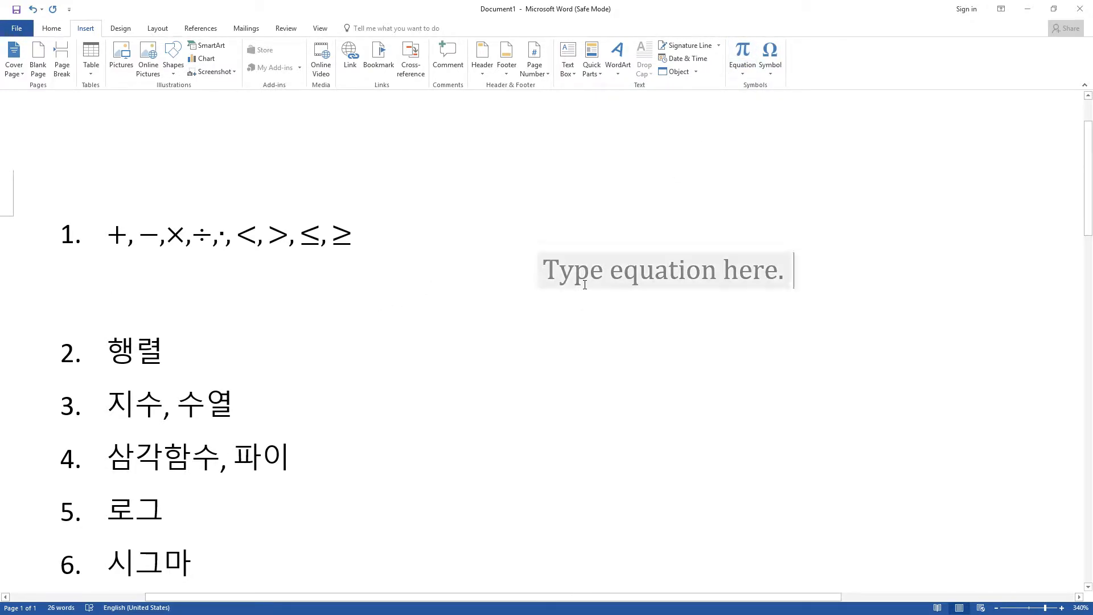
pyautogui.click(256, 330)
pyautogui.click(245, 322)
pyautogui.press('BackSpace')
pyautogui.press('BackSpace')
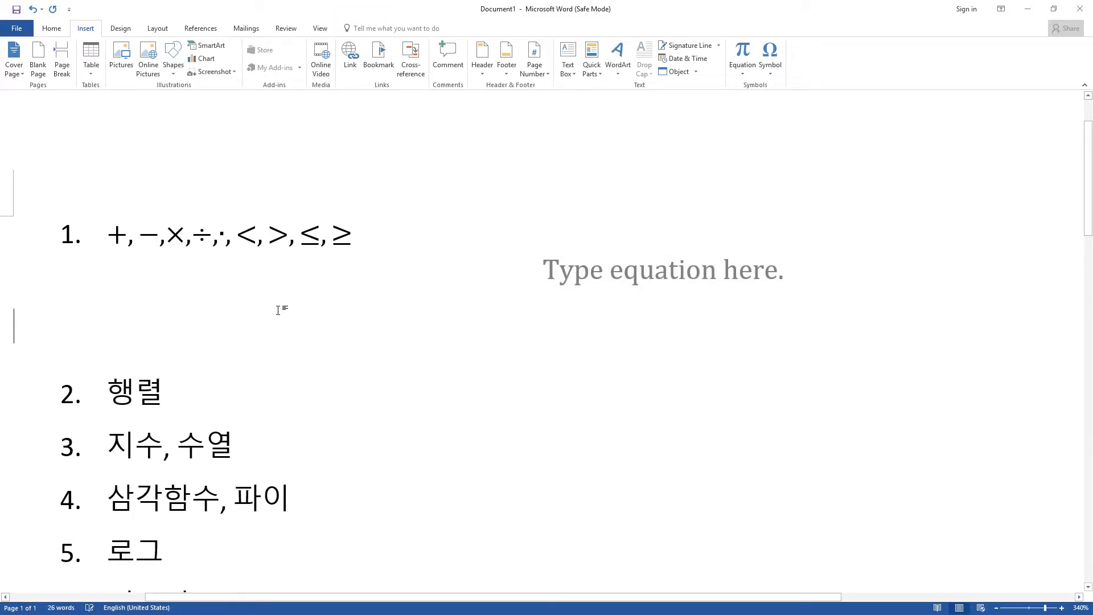
# Fill the equation placeholder with upright hghghg followed by italic xxxx, y.
pyautogui.click(569, 277)
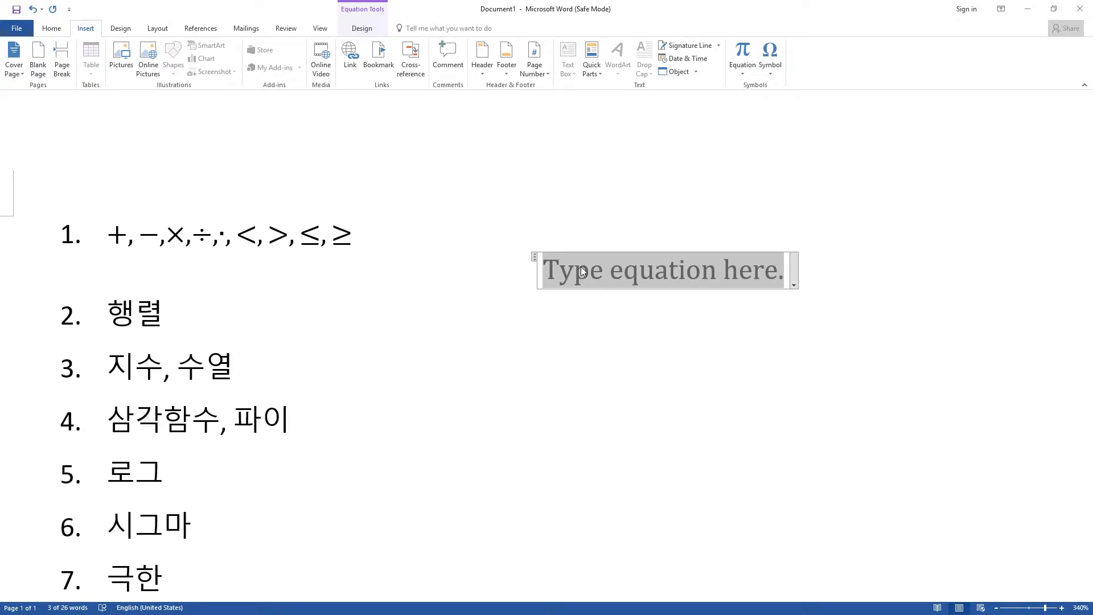
pyautogui.write('hghghg')
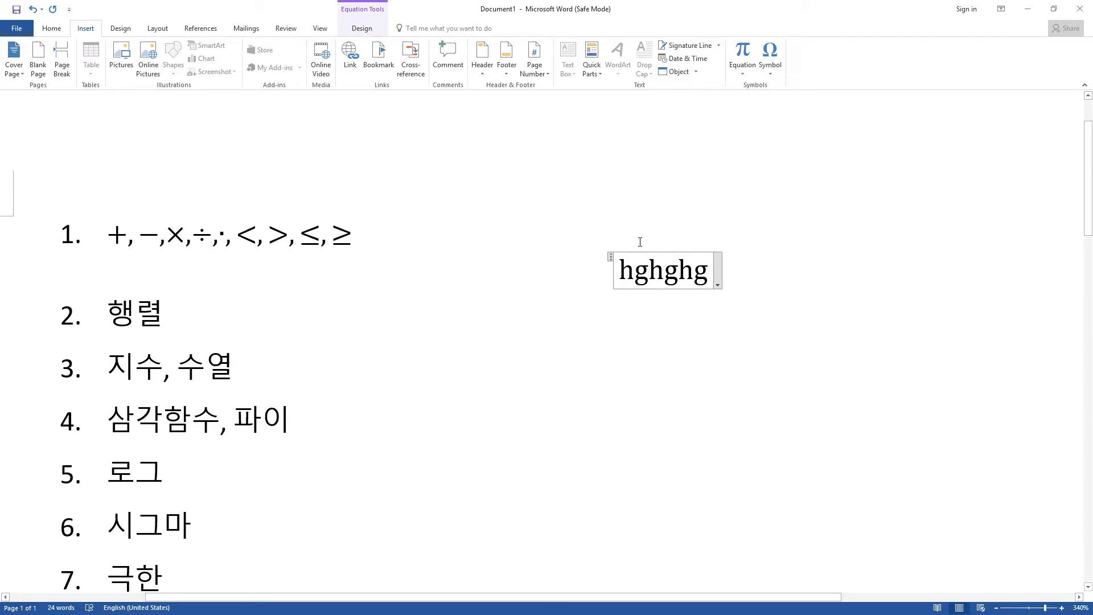
pyautogui.write('xcxx')
pyautogui.press('BackSpace')
pyautogui.press('BackSpace')
pyautogui.press('BackSpace')
pyautogui.write('xxx')
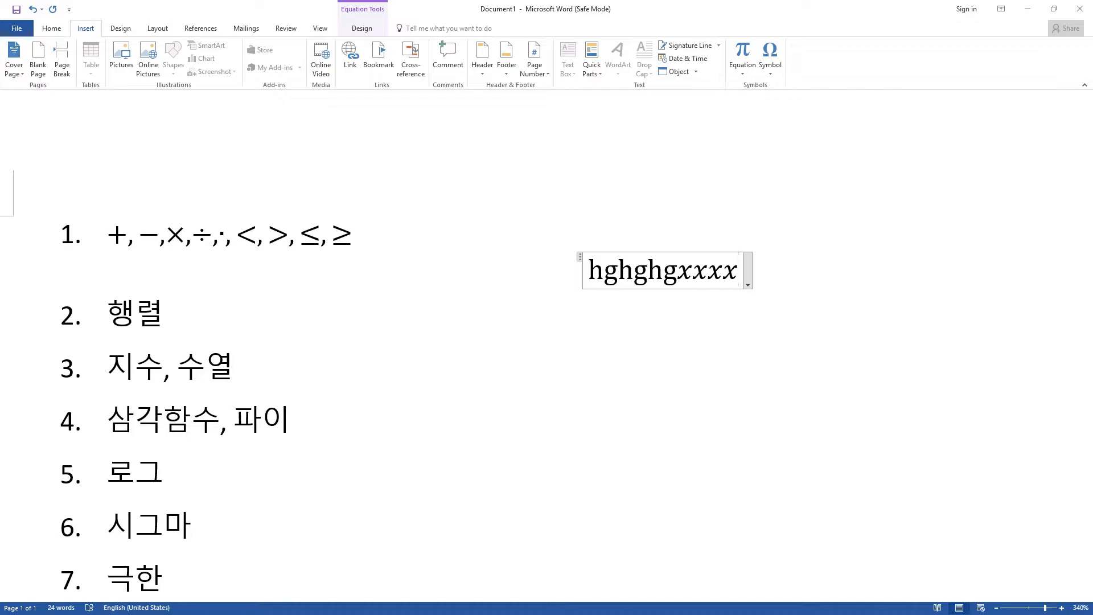
pyautogui.write(', y')
# Insert xxxxxx and yyyyy into the upright text after the equation's first hg.
pyautogui.press('Left')
pyautogui.press('Left')
pyautogui.press('Left')
pyautogui.press('Left')
pyautogui.press('Left')
pyautogui.press('Left')
pyautogui.press('Left')
pyautogui.press('Left')
pyautogui.press('Left')
pyautogui.press('Left')
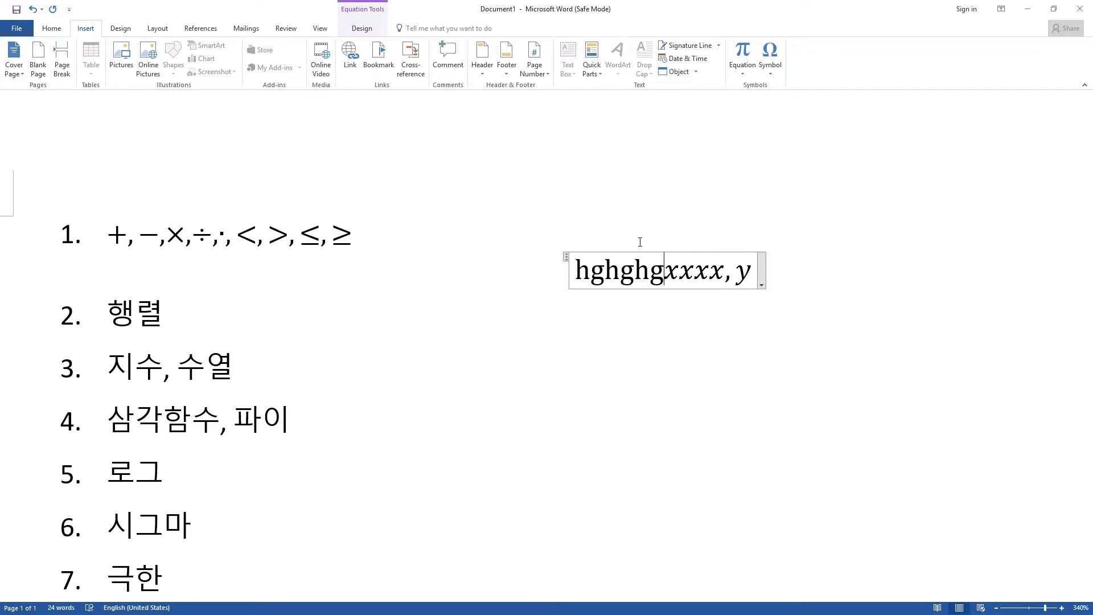
pyautogui.write('xxxxxx')
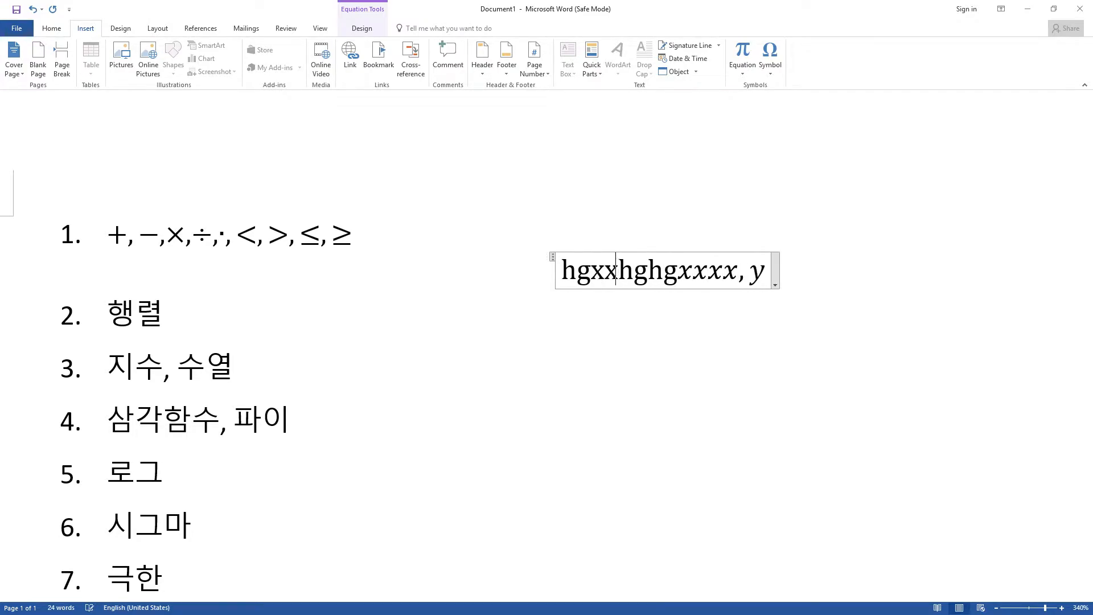
pyautogui.write('yyyyy')
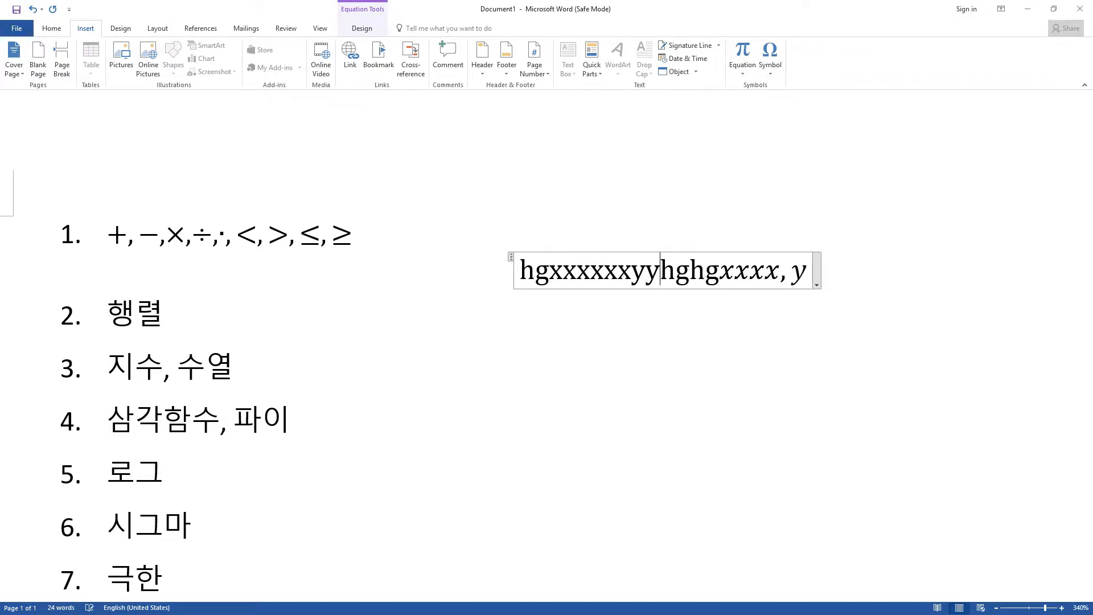
# Delete all the upright letters in front of the italic xxxx, y in the equation.
pyautogui.press('Delete')
pyautogui.press('Delete')
pyautogui.press('Delete')
pyautogui.press('Delete')
pyautogui.press('BackSpace')
pyautogui.press('BackSpace')
pyautogui.press('BackSpace')
pyautogui.press('BackSpace')
pyautogui.press('BackSpace')
pyautogui.press('BackSpace')
pyautogui.press('BackSpace')
pyautogui.press('BackSpace')
pyautogui.press('BackSpace')
pyautogui.press('BackSpace')
pyautogui.press('BackSpace')
pyautogui.press('BackSpace')
pyautogui.press('BackSpace')
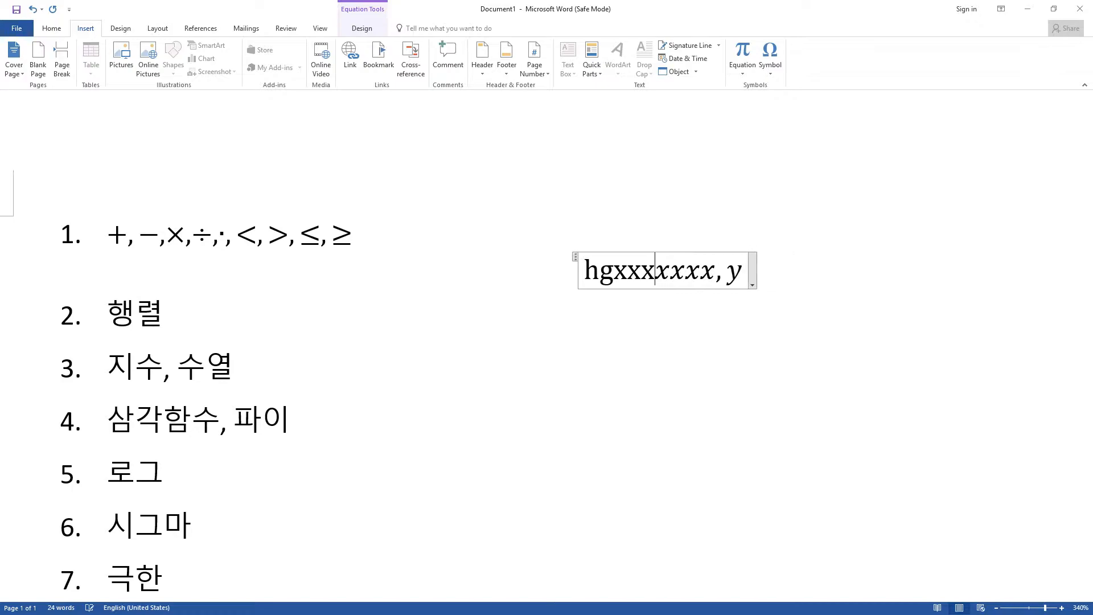
# Append a comma, upright xxxxxxx and italic jbgjbgjbxxxxy to the end of the equation.
pyautogui.press('Right')
pyautogui.press('Right')
pyautogui.press('Right')
pyautogui.press('Right')
pyautogui.press('Right')
pyautogui.press('Right')
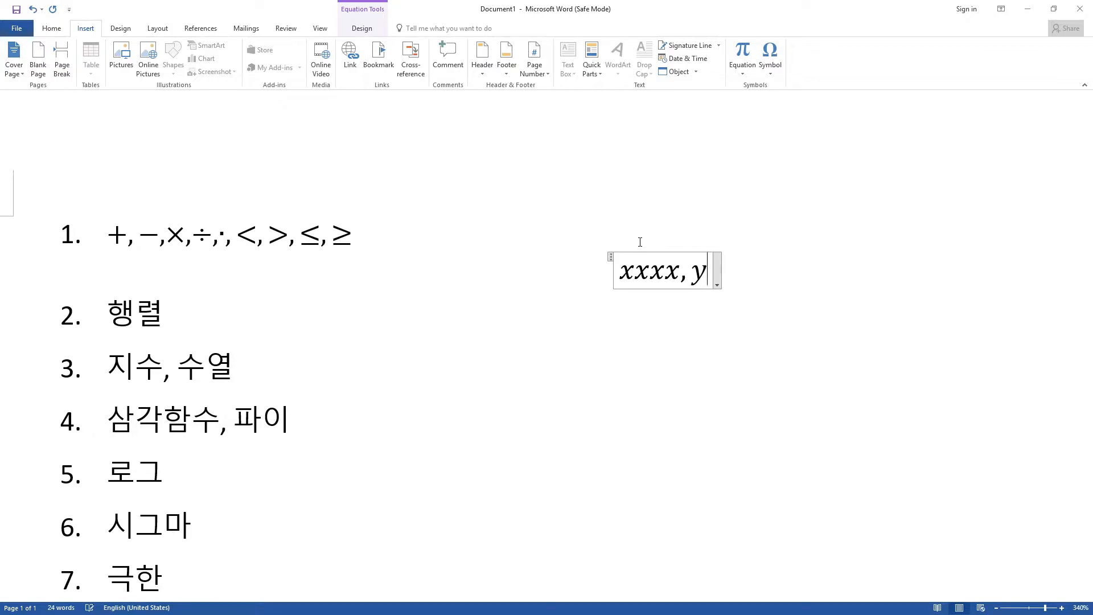
pyautogui.write(', xxxxxxx')
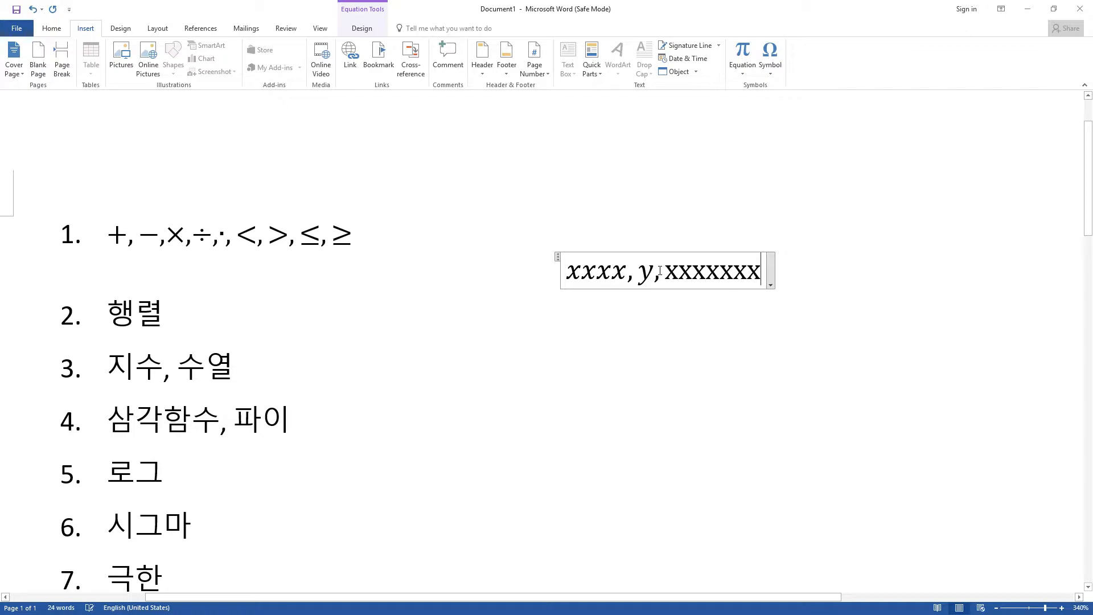
pyautogui.write('jbgjbgjb')
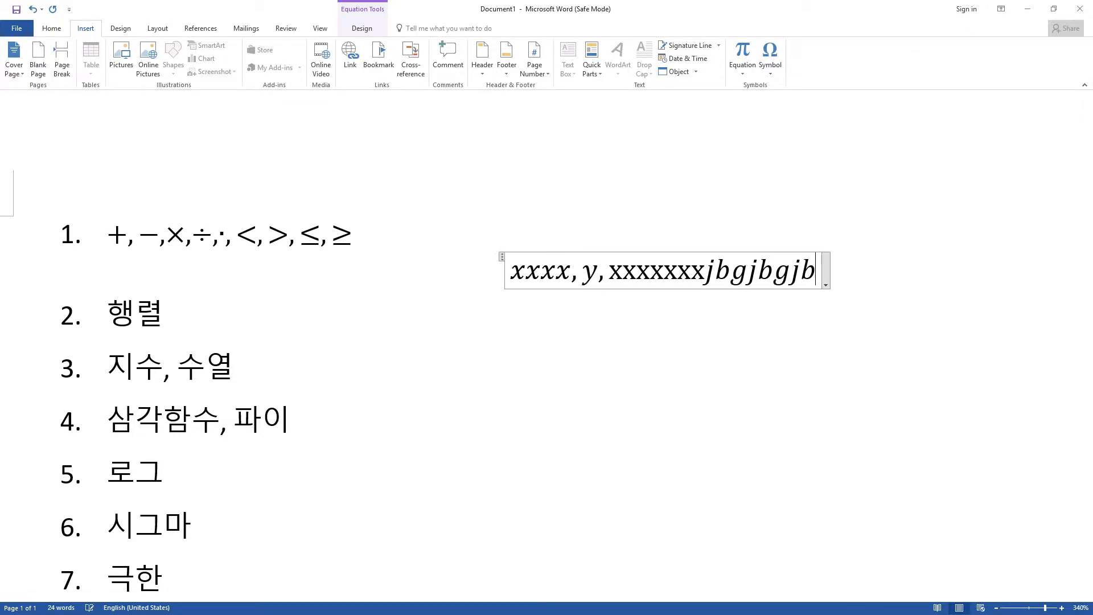
pyautogui.write('xxxx')
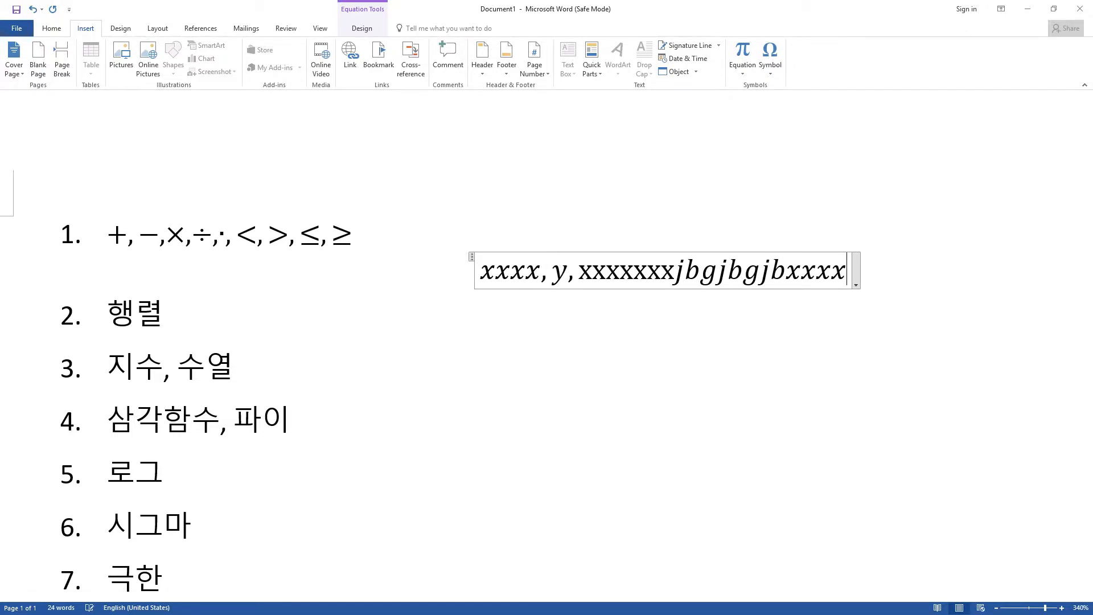
pyautogui.write('y')
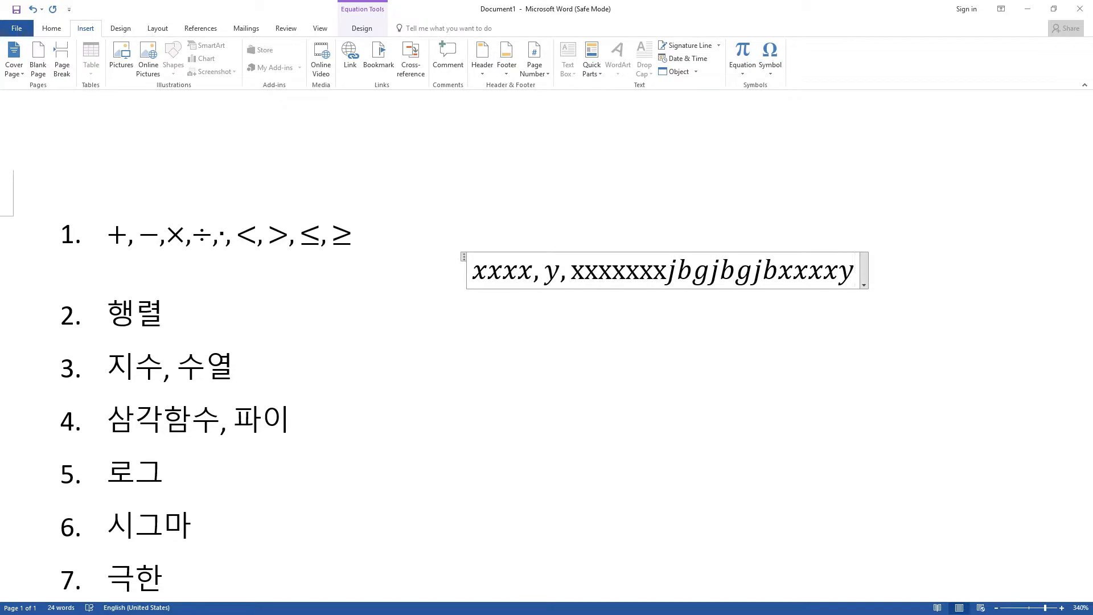
# Delete everything in the equation after the leading italic xxxx.
pyautogui.press('BackSpace')
pyautogui.press('BackSpace')
pyautogui.press('BackSpace')
pyautogui.press('BackSpace')
pyautogui.press('BackSpace')
pyautogui.press('BackSpace')
pyautogui.press('BackSpace')
pyautogui.press('BackSpace')
pyautogui.press('BackSpace')
pyautogui.press('BackSpace')
pyautogui.press('BackSpace')
pyautogui.press('BackSpace')
pyautogui.press('BackSpace')
pyautogui.press('BackSpace')
pyautogui.press('BackSpace')
pyautogui.press('BackSpace')
pyautogui.press('BackSpace')
pyautogui.press('BackSpace')
pyautogui.press('BackSpace')
pyautogui.press('BackSpace')
pyautogui.press('BackSpace')
pyautogui.press('BackSpace')
pyautogui.press('BackSpace')
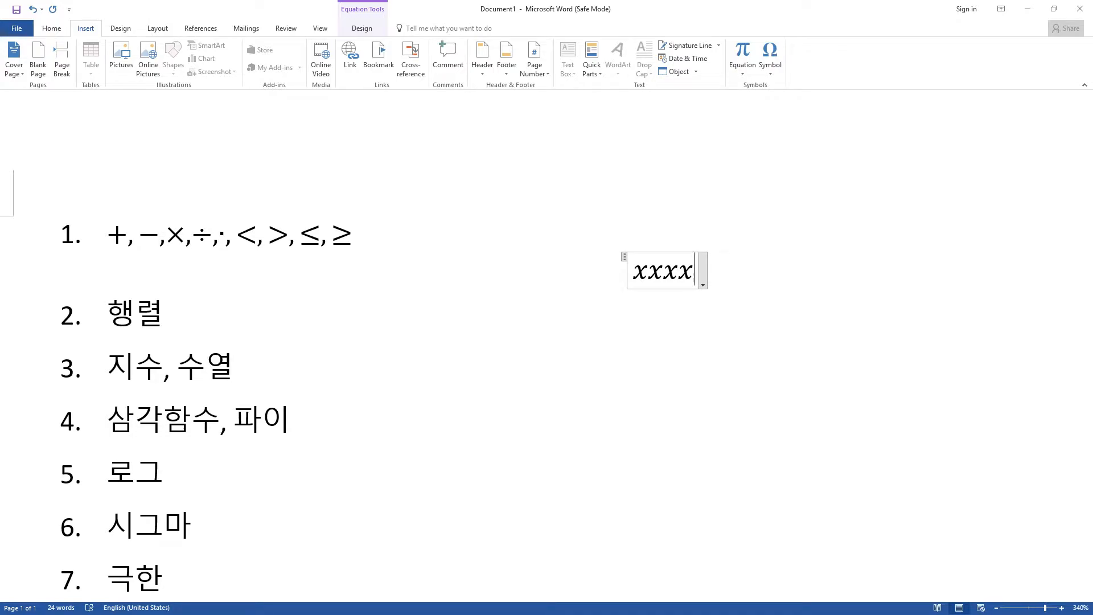
# Raise the last x in the equation to the power 2 and select that x² term for copying.
pyautogui.write('^')
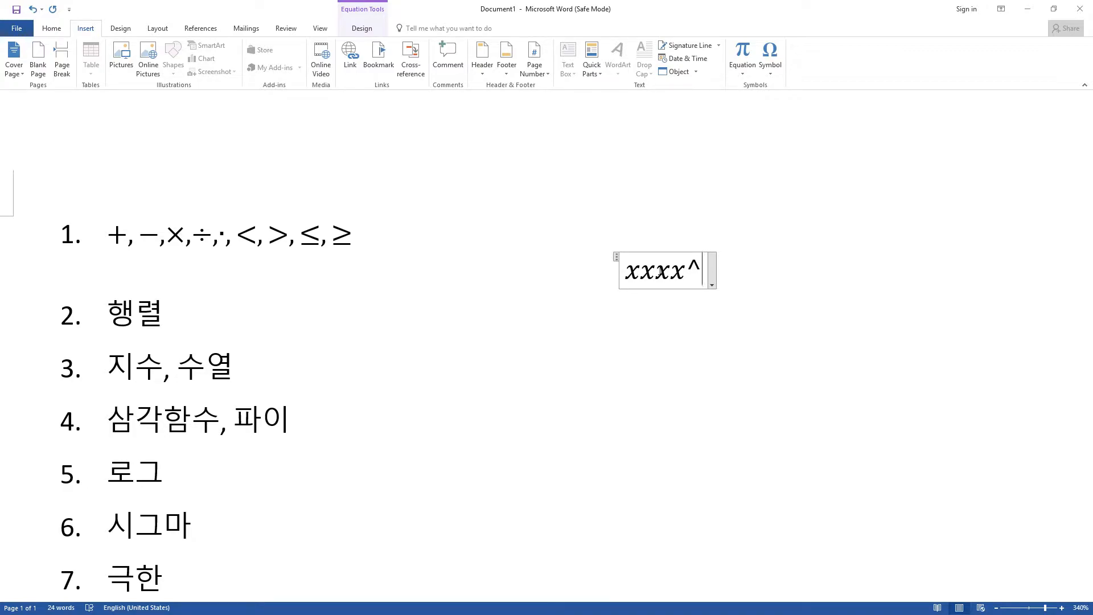
pyautogui.write('2')
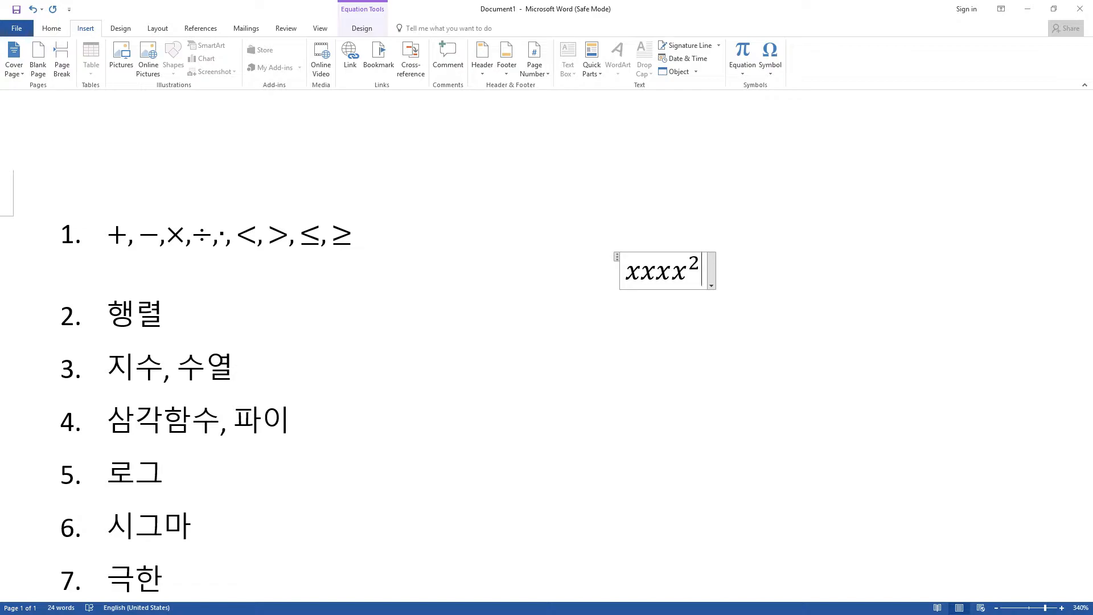
pyautogui.moveTo(702, 271); pyautogui.dragTo(660, 272)
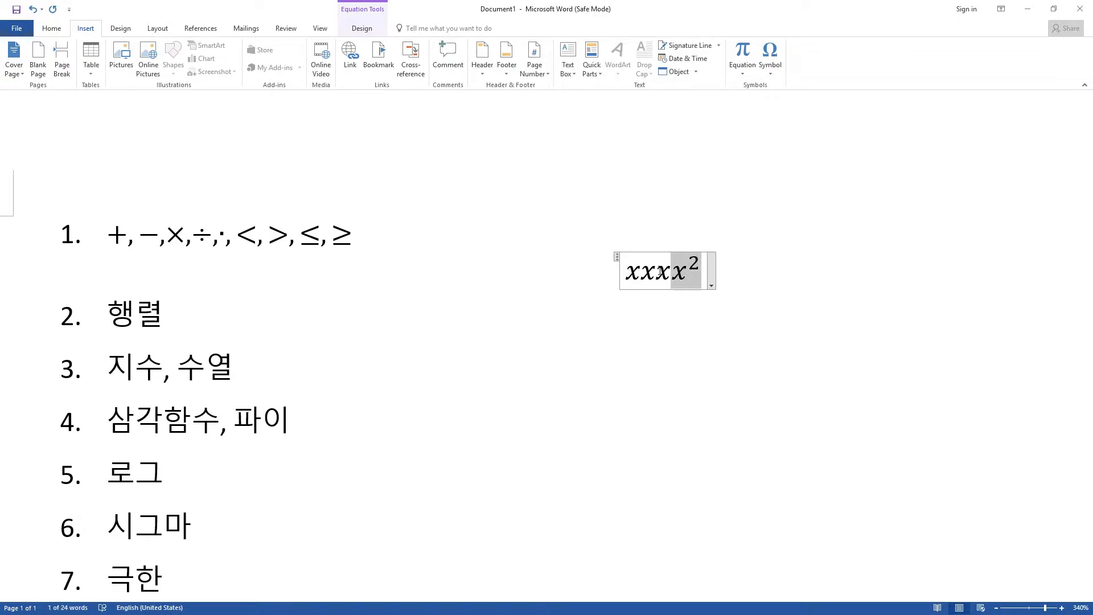
pyautogui.write('x2')
pyautogui.hotkey('shift', 'Left')
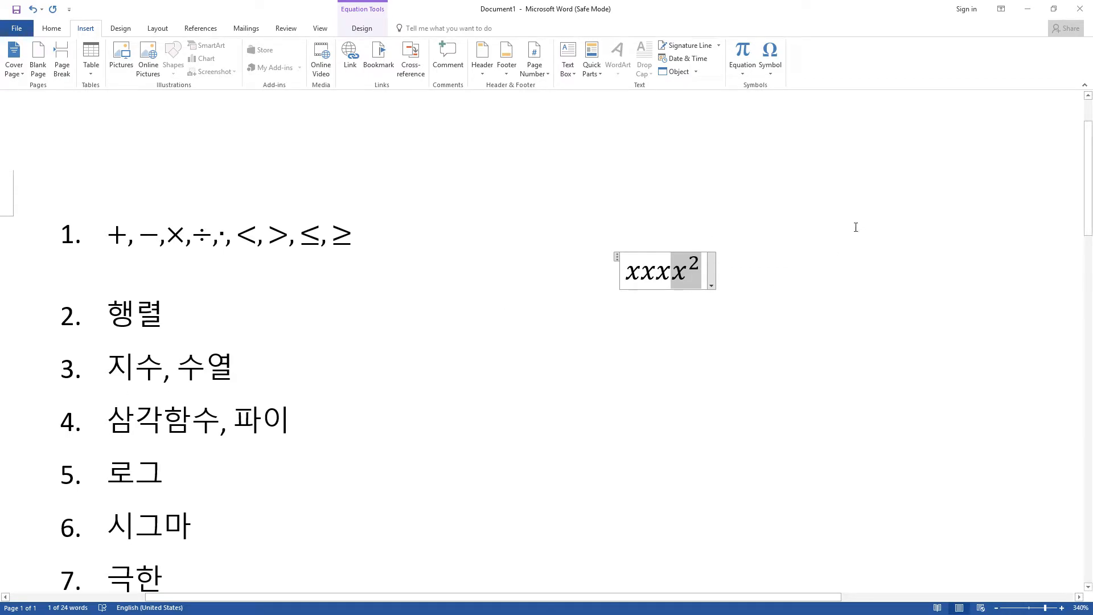
# Clear the whole equation and paste the copied x² in its place.
pyautogui.press('Delete')
pyautogui.press('BackSpace')
pyautogui.press('BackSpace')
pyautogui.press('BackSpace')
pyautogui.press('BackSpace')
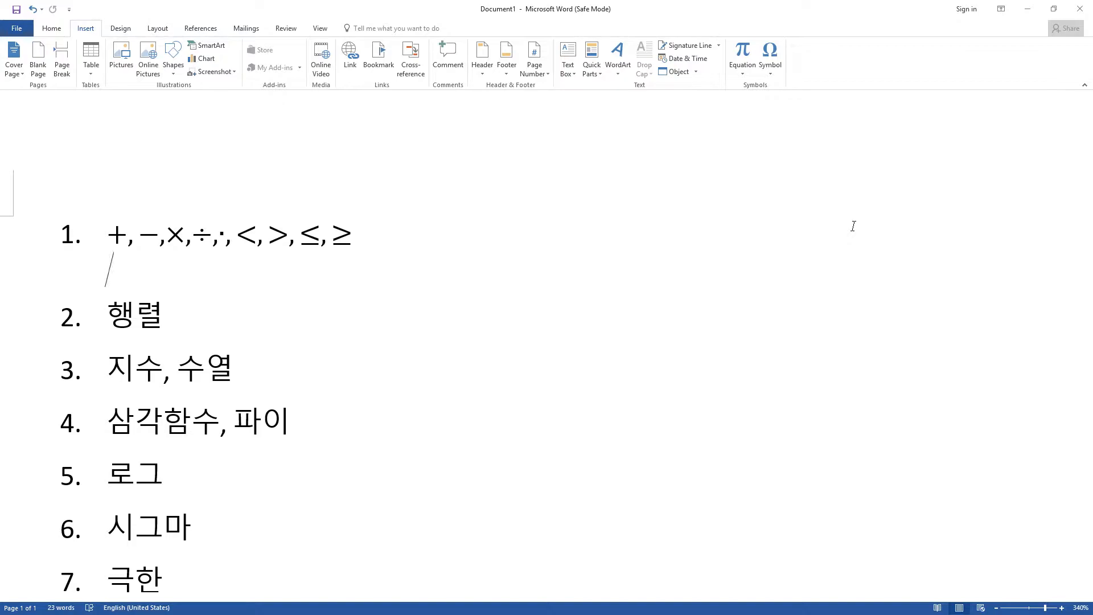
pyautogui.hotkey('ctrl', 'v')
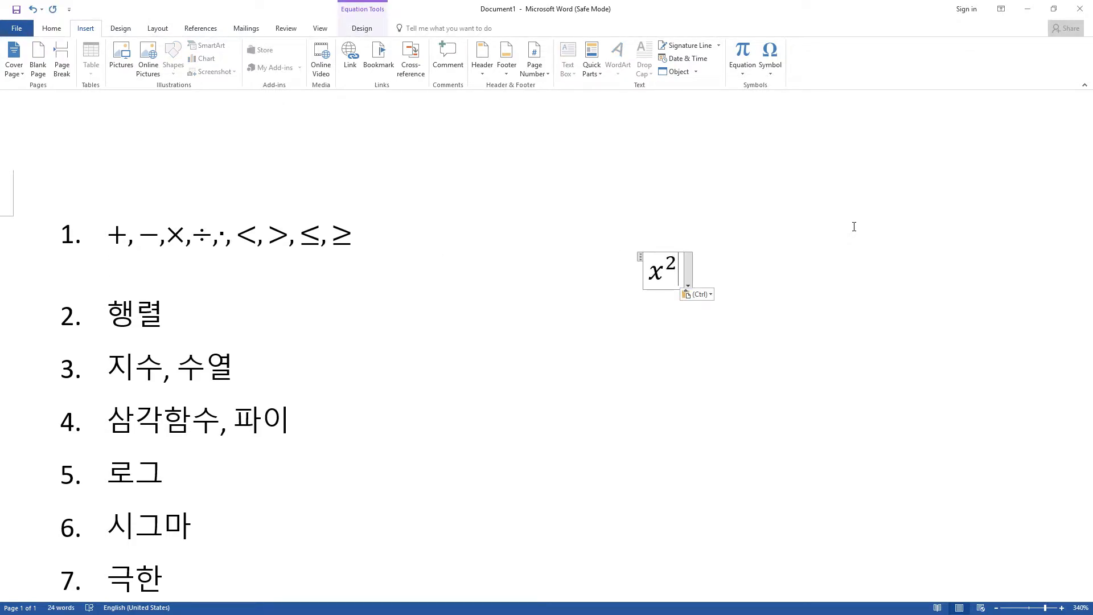
# Copy the whole x² equation and overwrite it with kjbgkjbgkj.
pyautogui.hotkey('ctrl', 'a')
pyautogui.hotkey('ctrl', 'c')
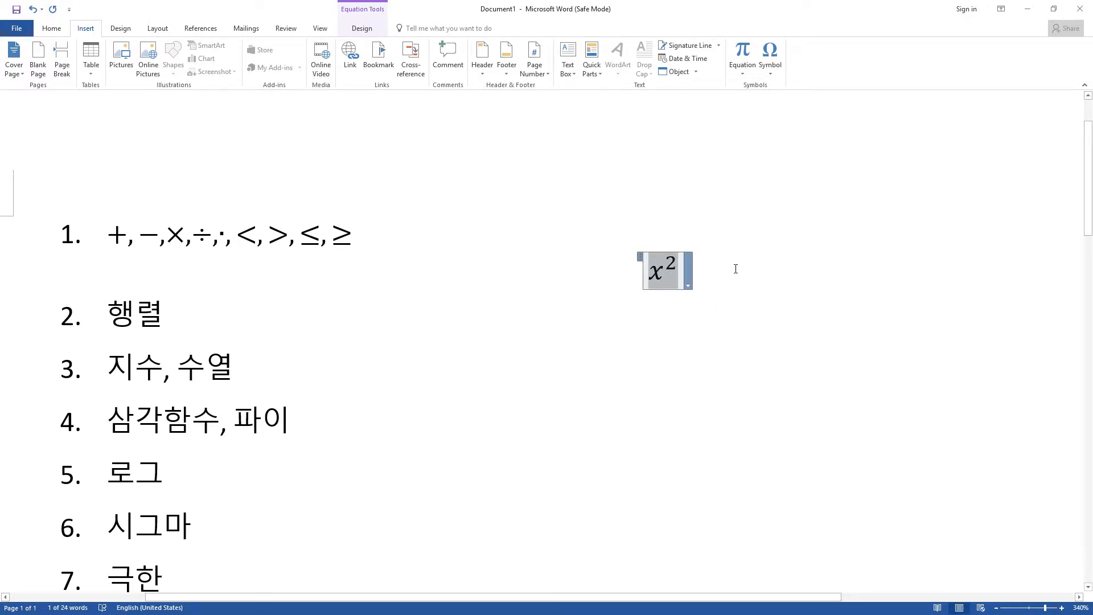
pyautogui.write('kjbgkjbgkj')
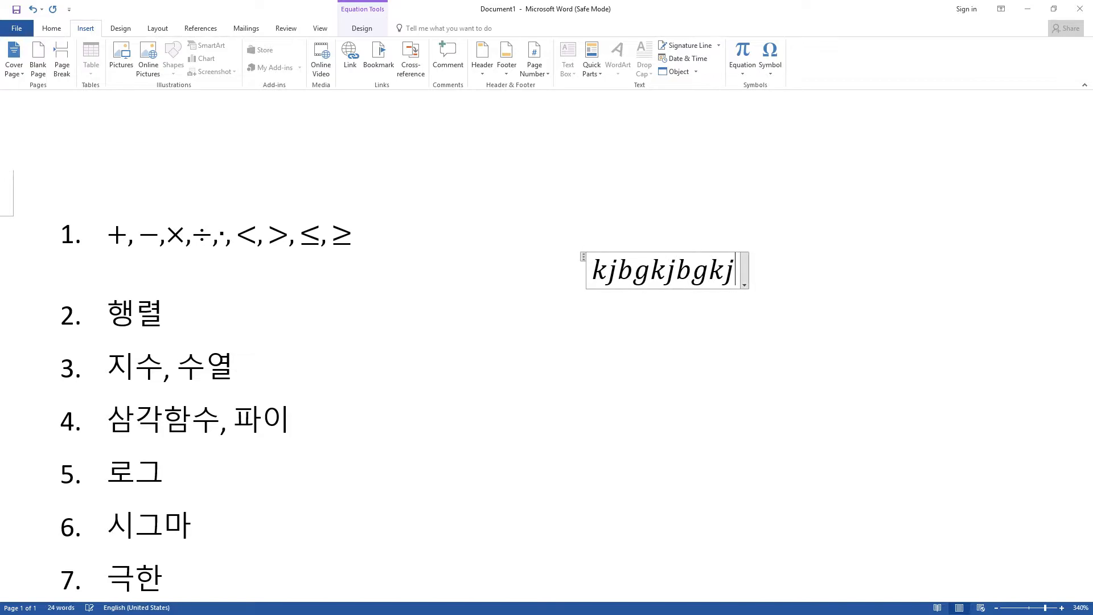
# Delete the letters kjbgkjbgkj and paste the copied x² equation in their place.
pyautogui.press('BackSpace')
pyautogui.press('BackSpace')
pyautogui.press('BackSpace')
pyautogui.press('BackSpace')
pyautogui.press('BackSpace')
pyautogui.press('BackSpace')
pyautogui.press('BackSpace')
pyautogui.press('BackSpace')
pyautogui.press('BackSpace')
pyautogui.press('BackSpace')
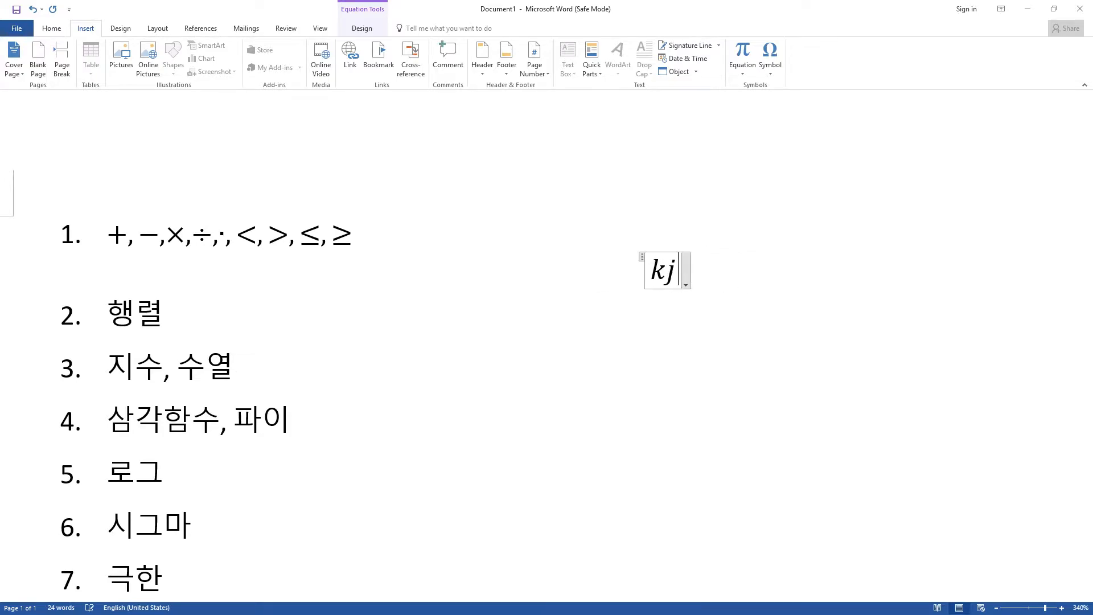
pyautogui.hotkey('ctrl', 'v')
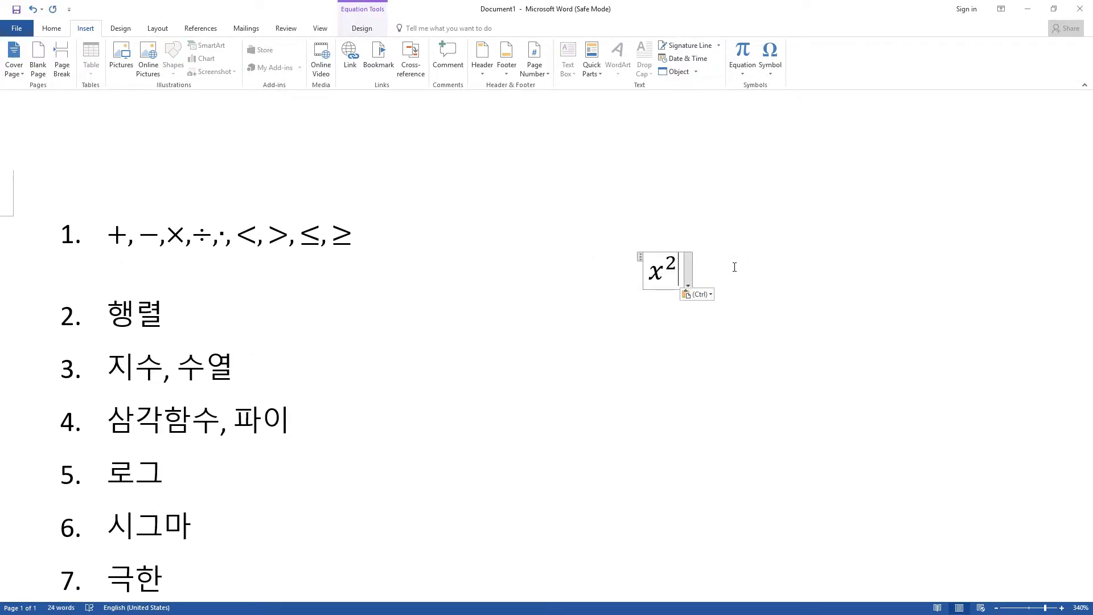
# Replace the equation's content with the symbols ± and ∓, separated by a comma.
pyautogui.hotkey('ctrl', 'a')
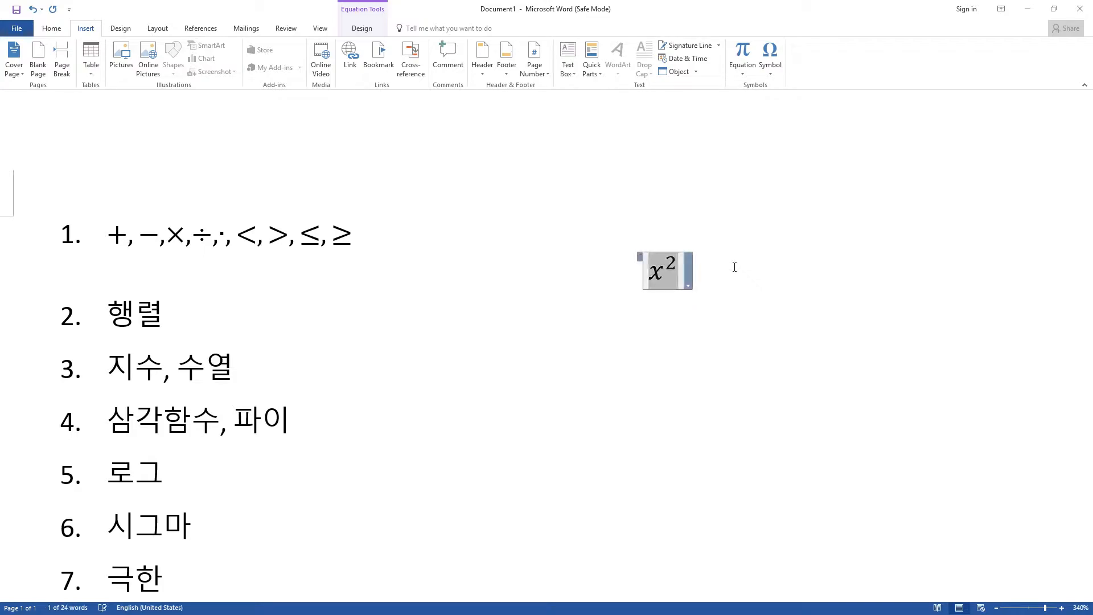
pyautogui.write('+')
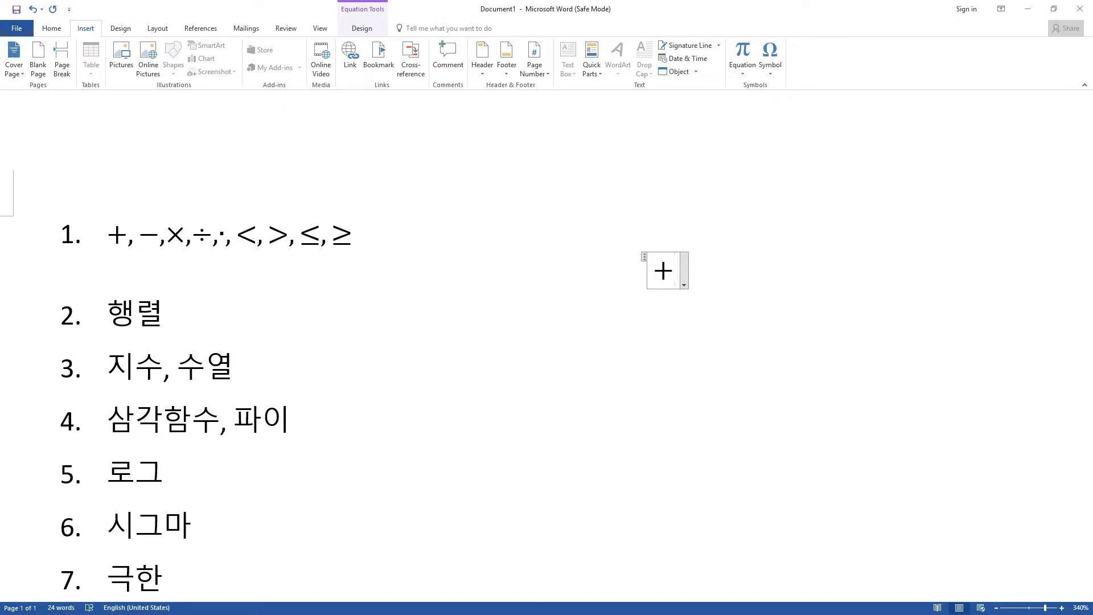
pyautogui.write('-')
pyautogui.hotkey('ctrl', 'z')
pyautogui.press('BackSpace')
pyautogui.write('-')
pyautogui.write(',')
pyautogui.write('-')
pyautogui.write('+')
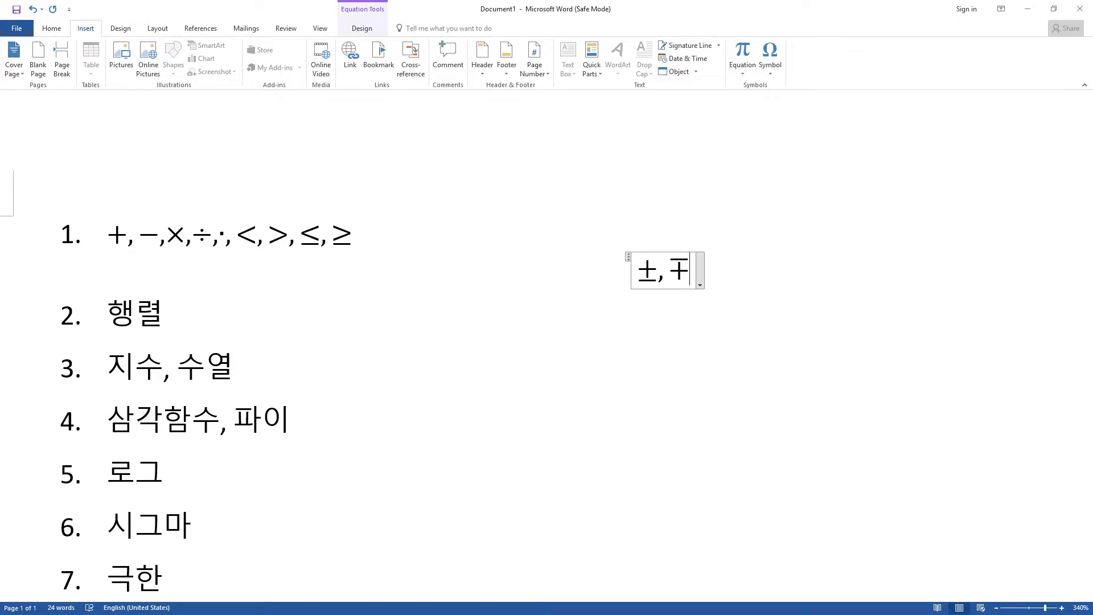
# Append a comma and a minus sign after the ∓ symbol in the equation.
pyautogui.write(',')
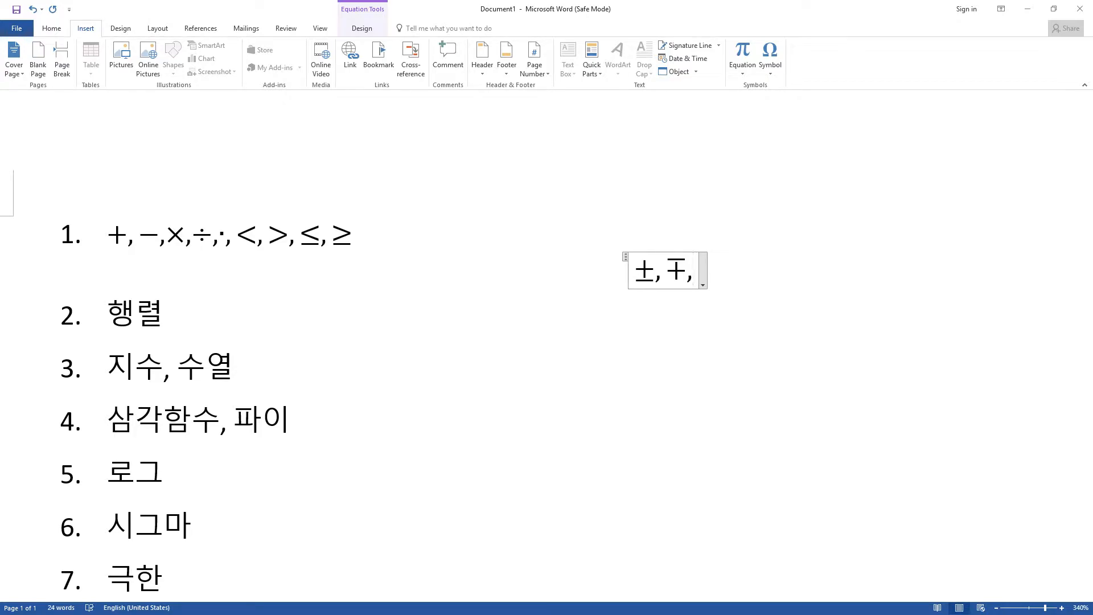
pyautogui.write('+')
pyautogui.press('BackSpace')
pyautogui.write('-')
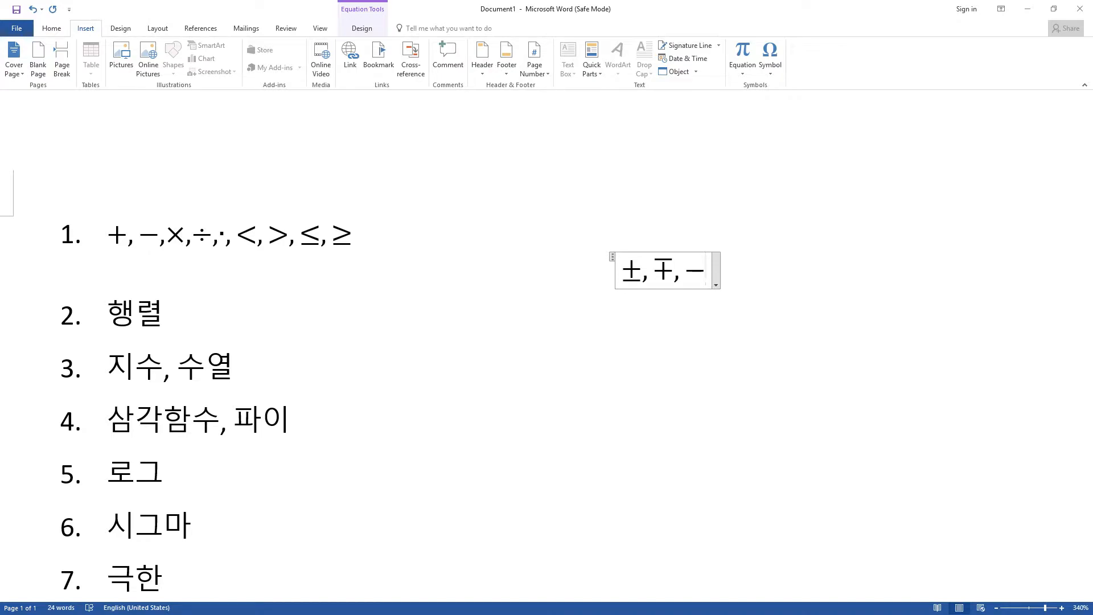
# Try an asterisk as the multiplication sign after the minus sign in the equation.
pyautogui.write('*')
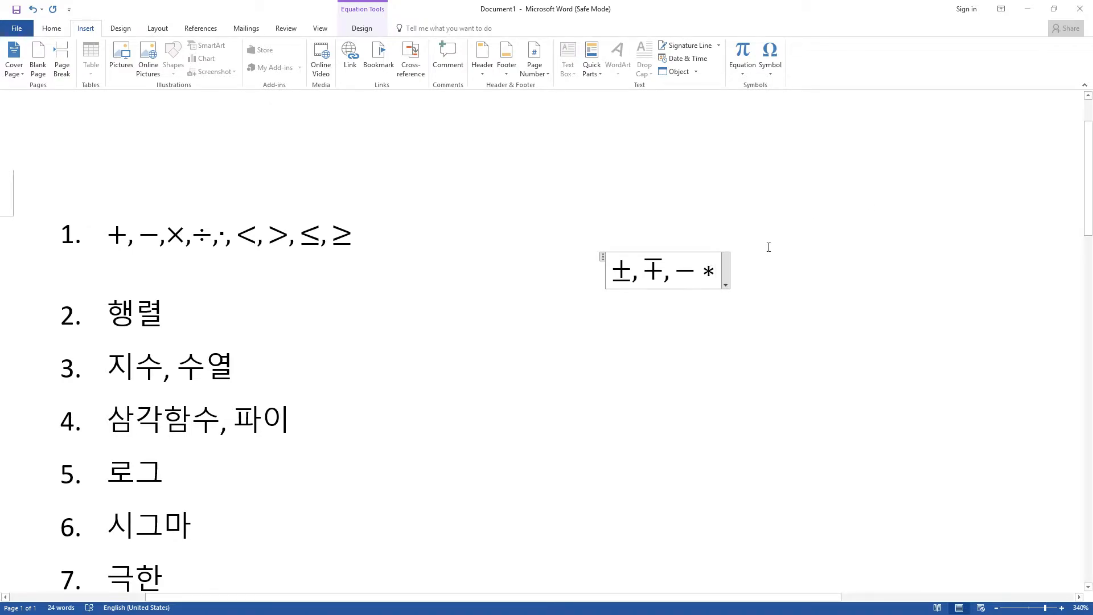
pyautogui.press('BackSpace')
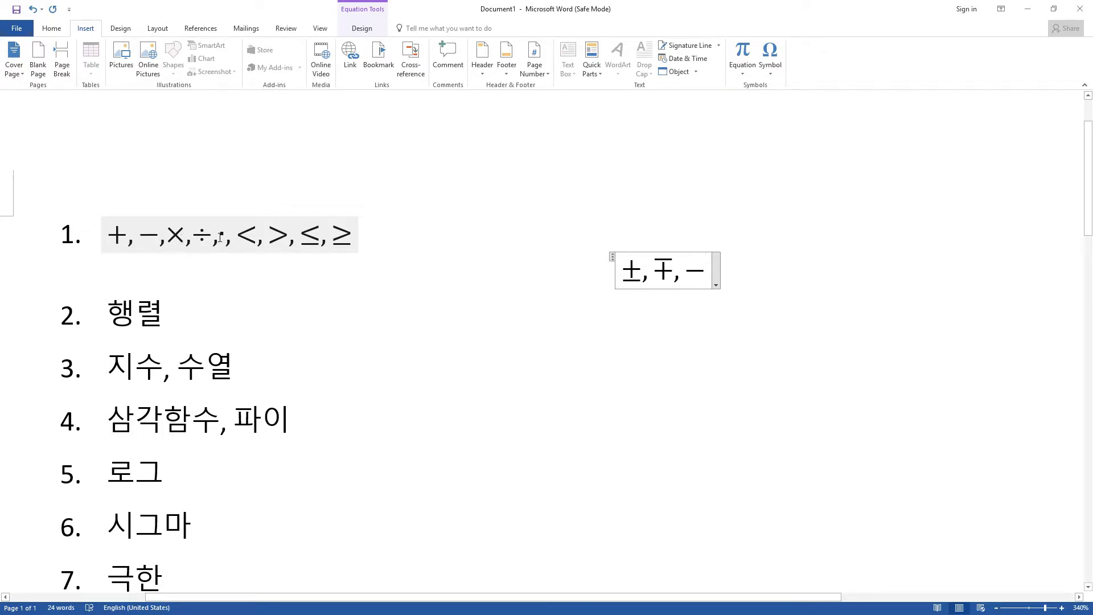
pyautogui.write('**')
pyautogui.press('BackSpace')
pyautogui.press('BackSpace')
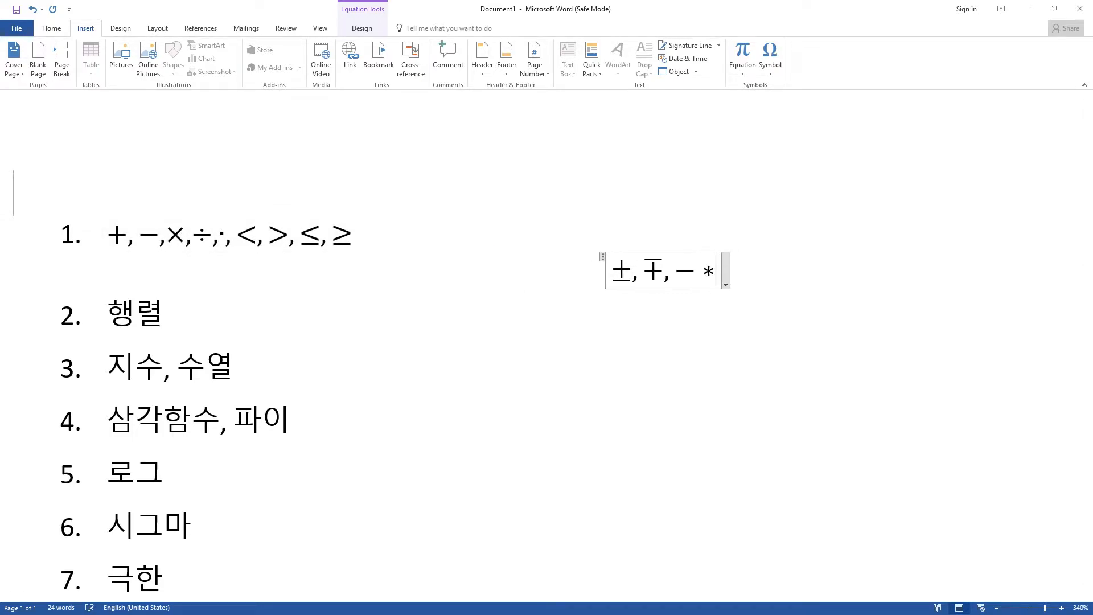
# Append a comma and a × sign to the equation using the \times code.
pyautogui.write(',')
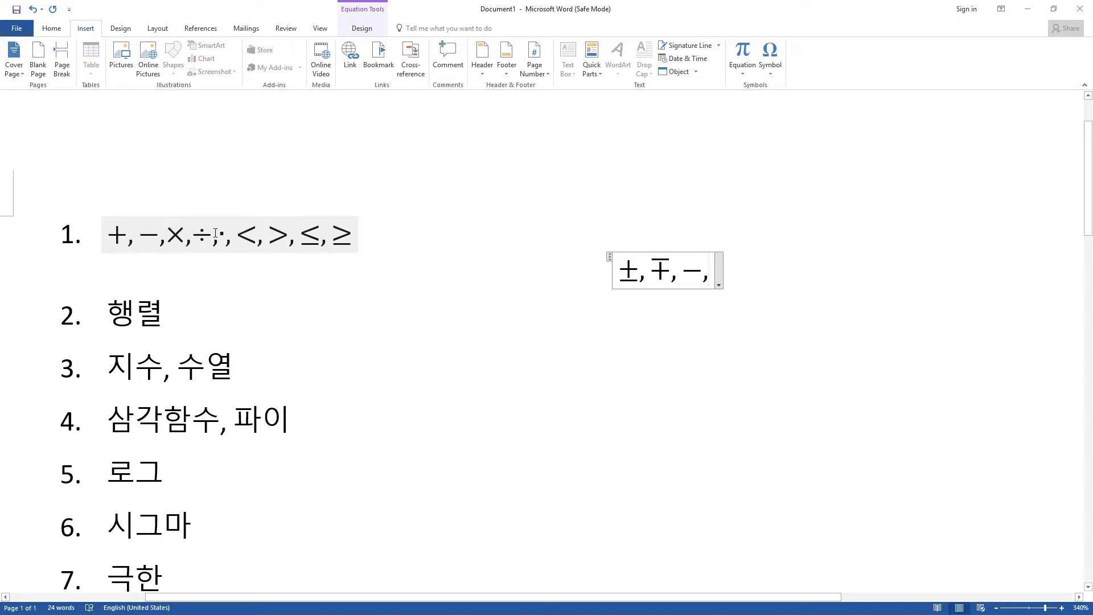
pyautogui.write('\\')
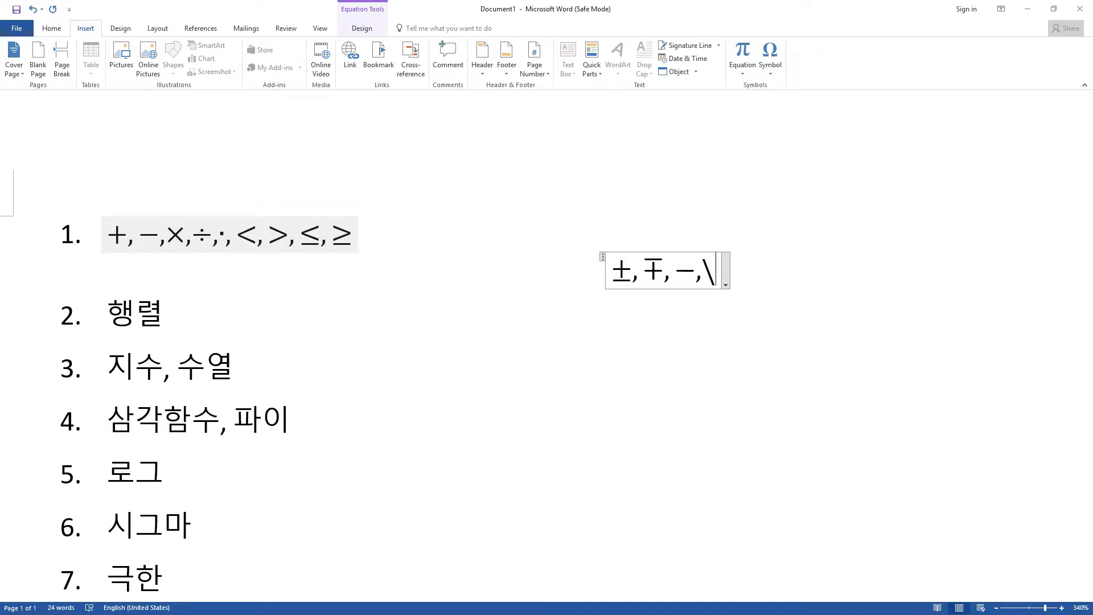
pyautogui.write('times')
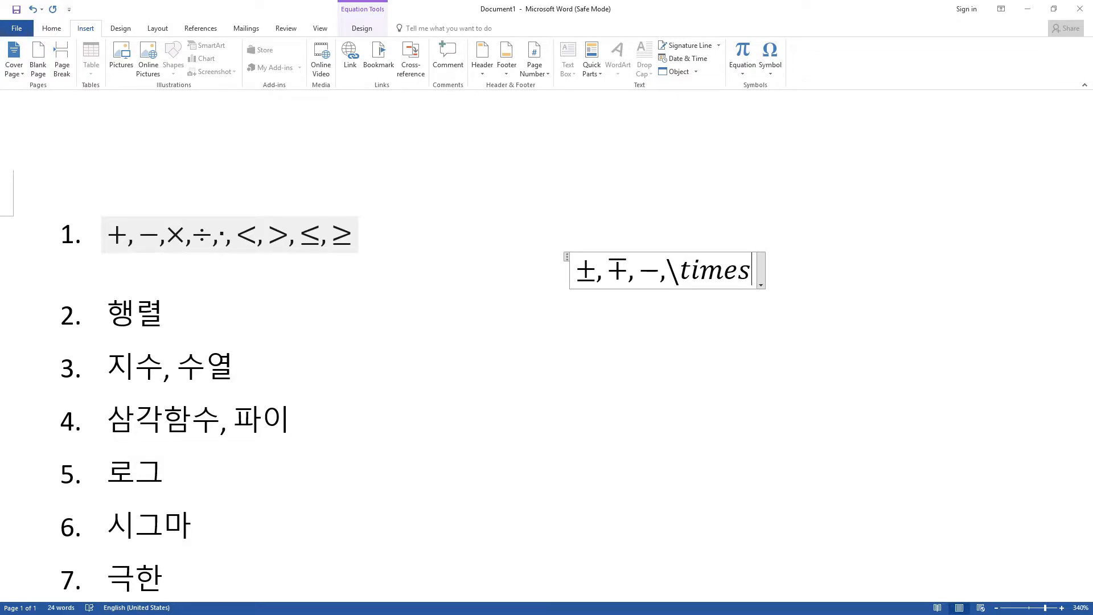
pyautogui.press('space')
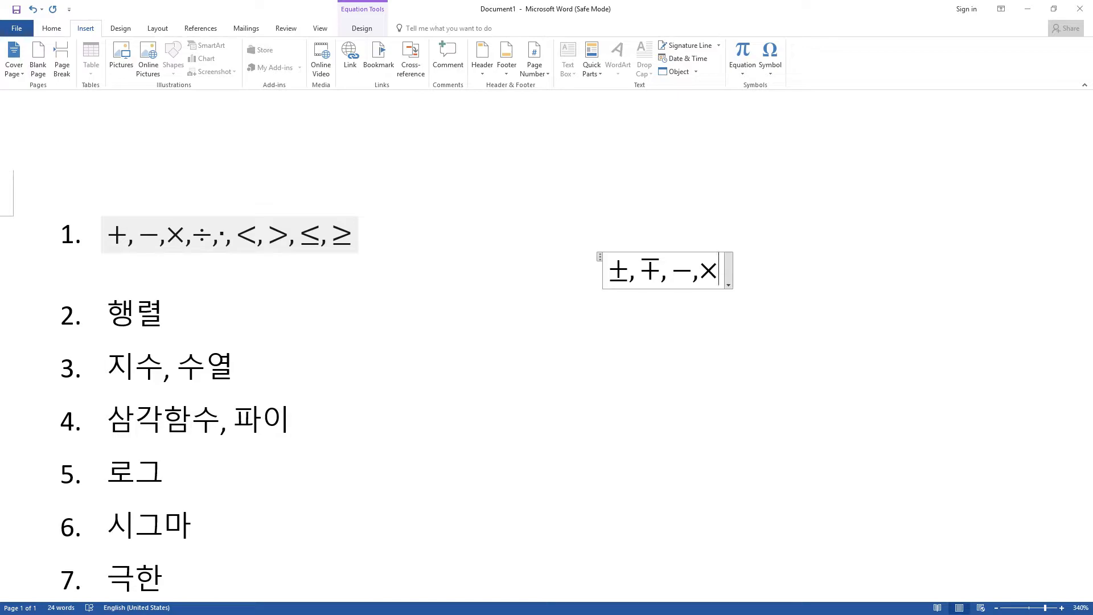
# Append a comma after the × sign and try // as the division sign.
pyautogui.write(',\\')
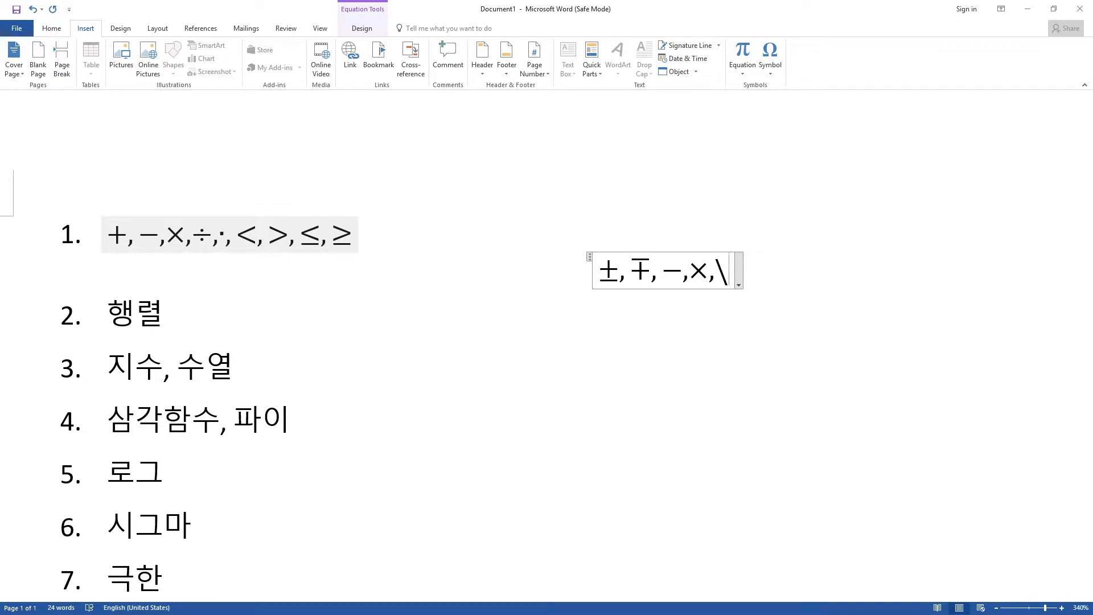
pyautogui.press('BackSpace')
pyautogui.write('//')
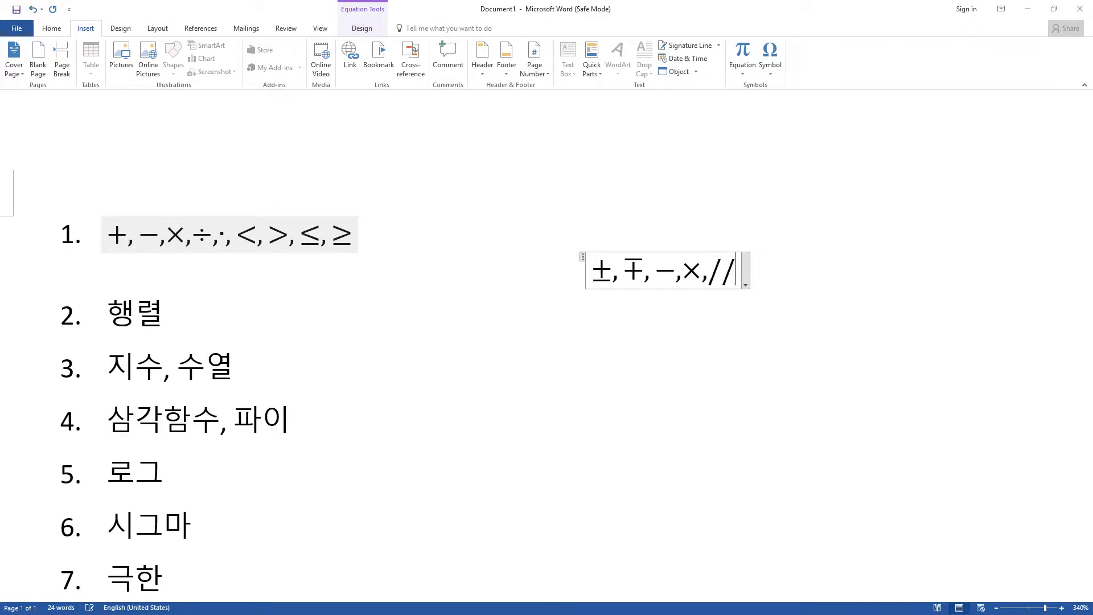
pyautogui.press('BackSpace')
pyautogui.press('BackSpace')
pyautogui.press('BackSpace')
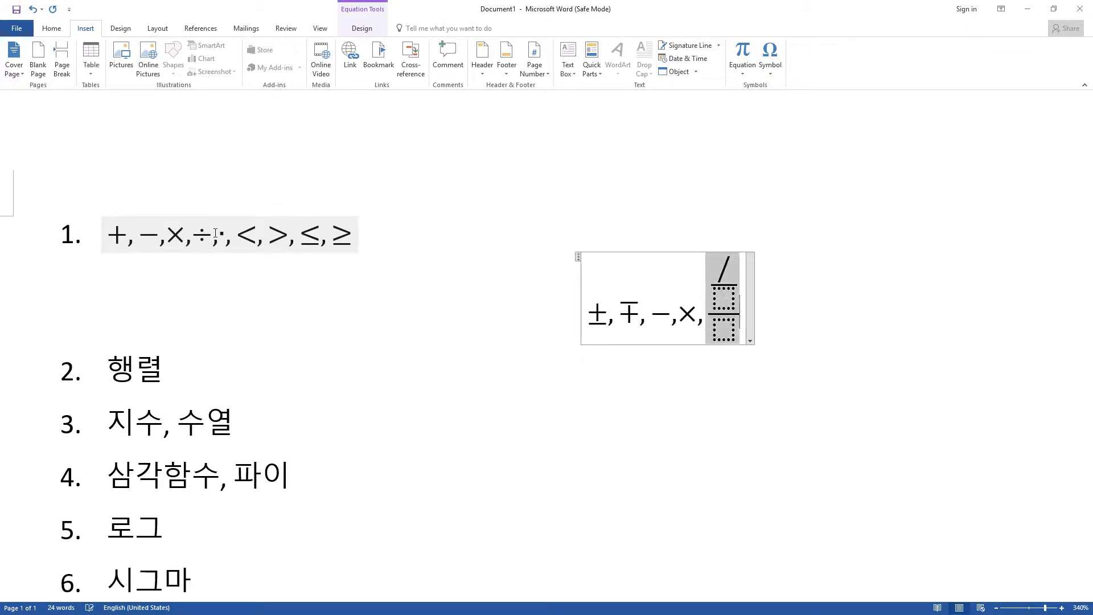
# Append a second × sign with the \times code, followed by a comma.
pyautogui.write('\\')
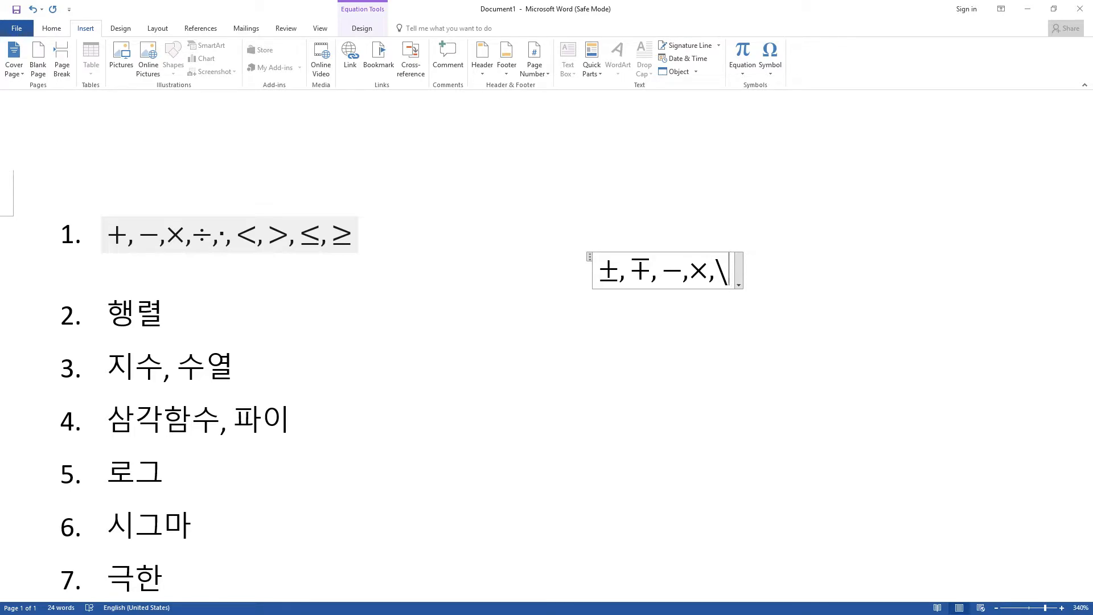
pyautogui.write('times')
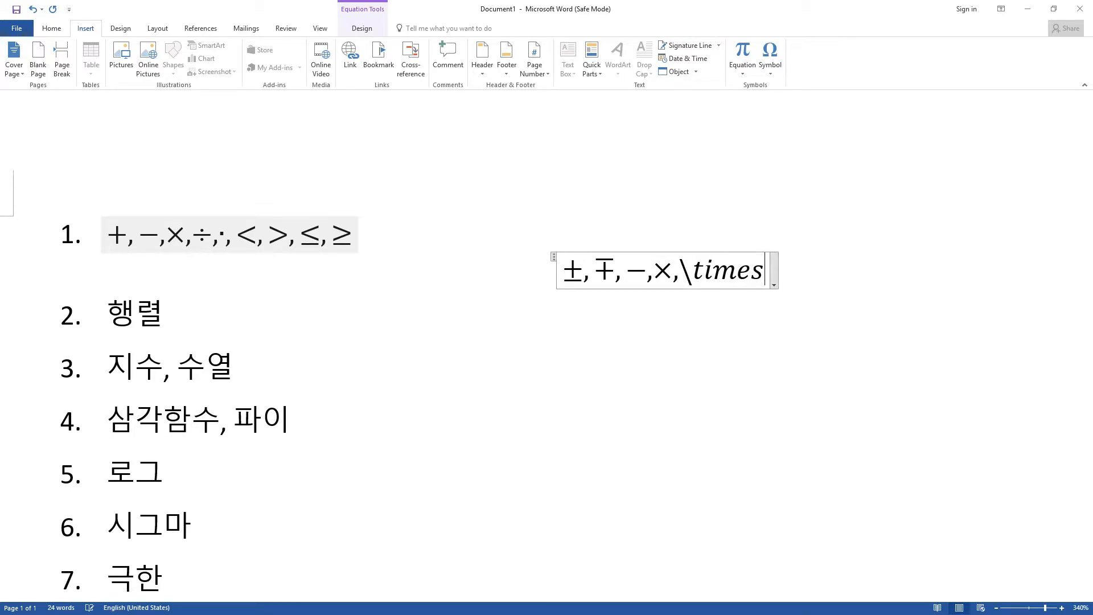
pyautogui.press('space')
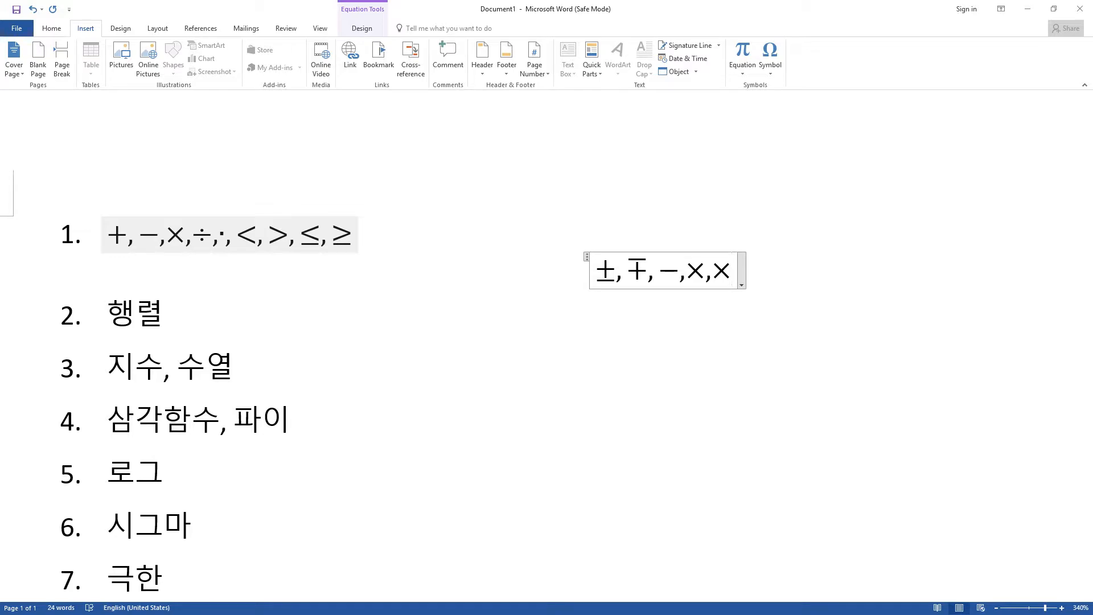
pyautogui.write('\\')
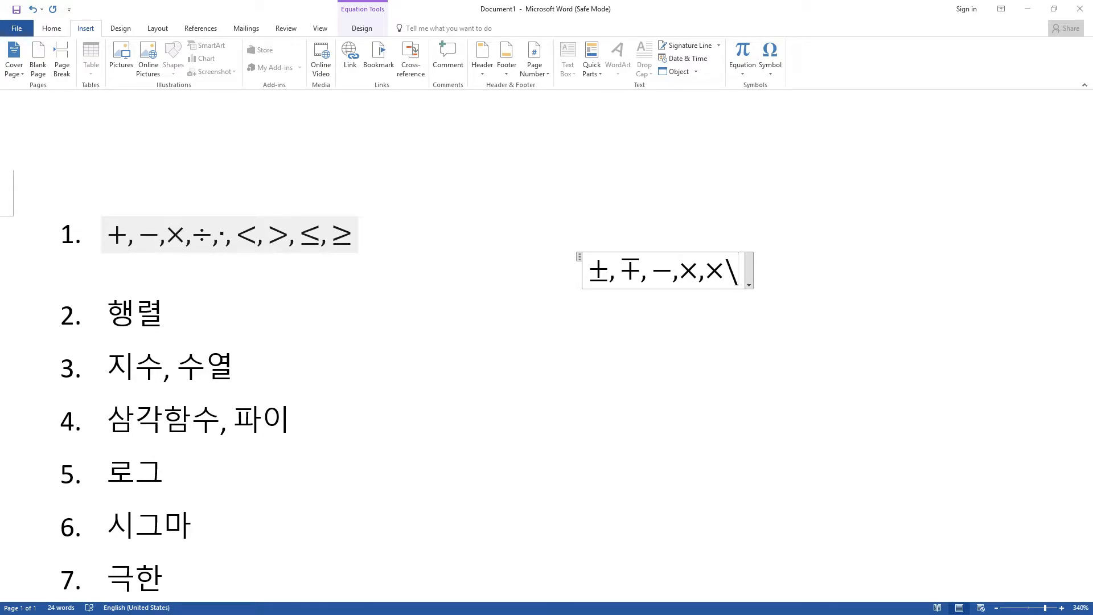
pyautogui.press('BackSpace')
pyautogui.write(',')
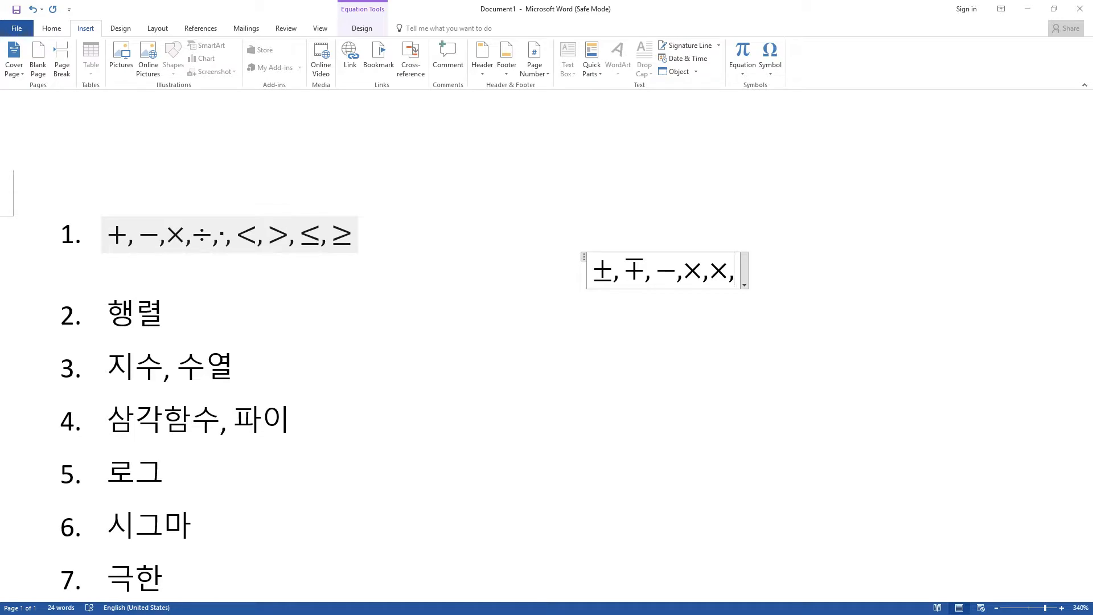
# Append two dot symbols to the equation with the \bullet code, separated by a comma.
pyautogui.write('\\')
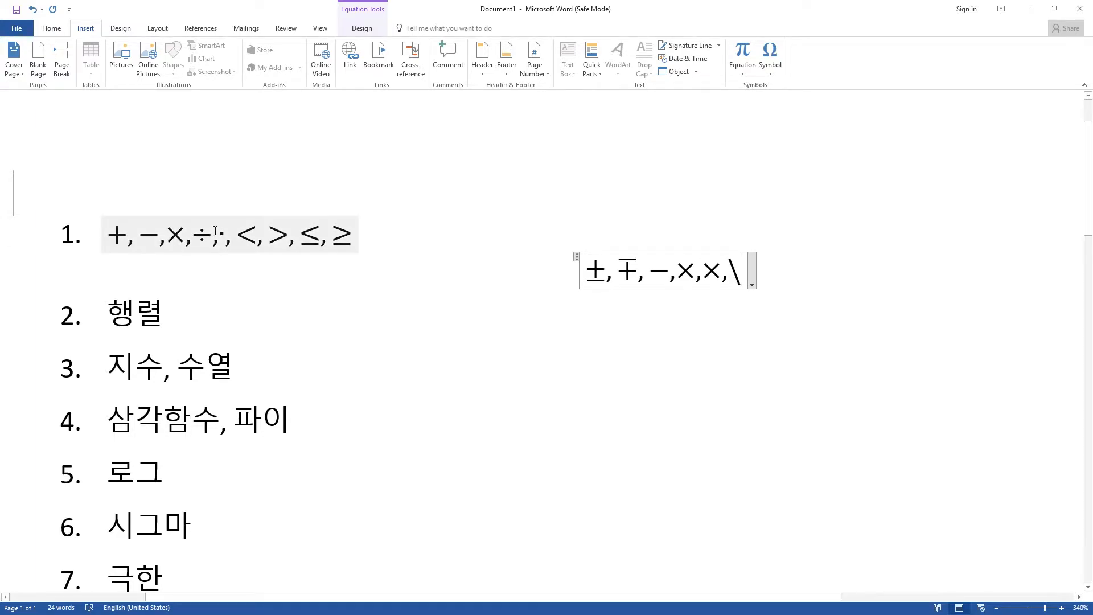
pyautogui.write('bullet ')
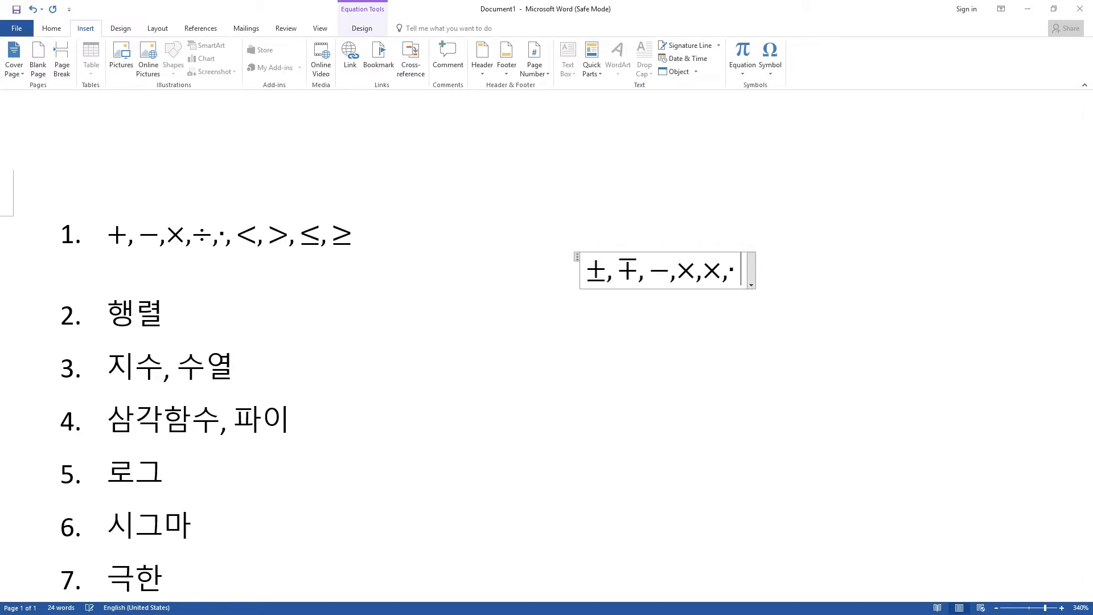
pyautogui.write(',\\')
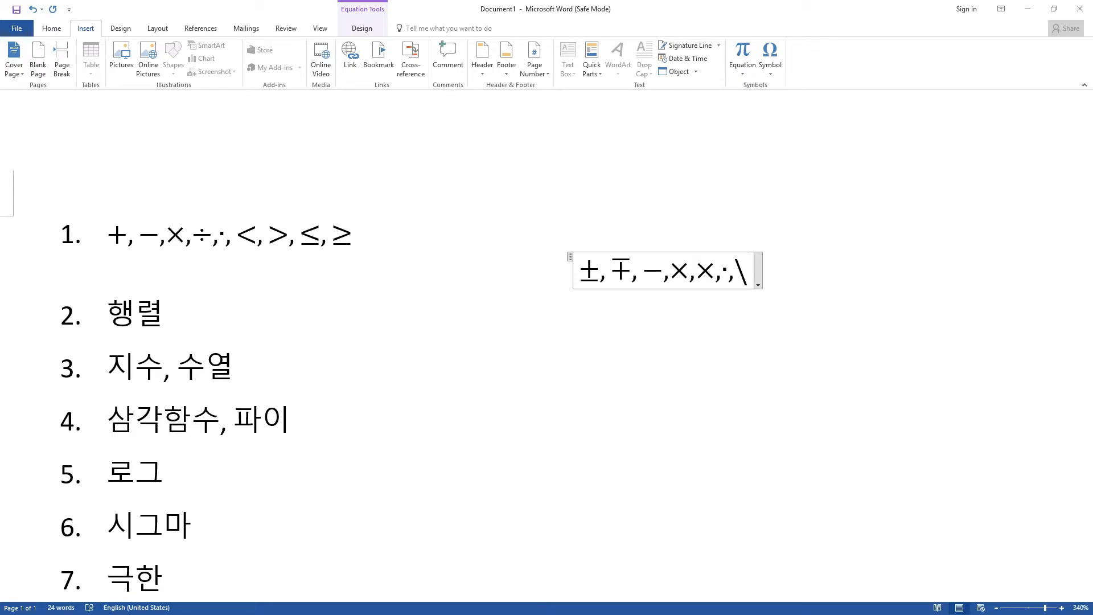
pyautogui.write('bullet')
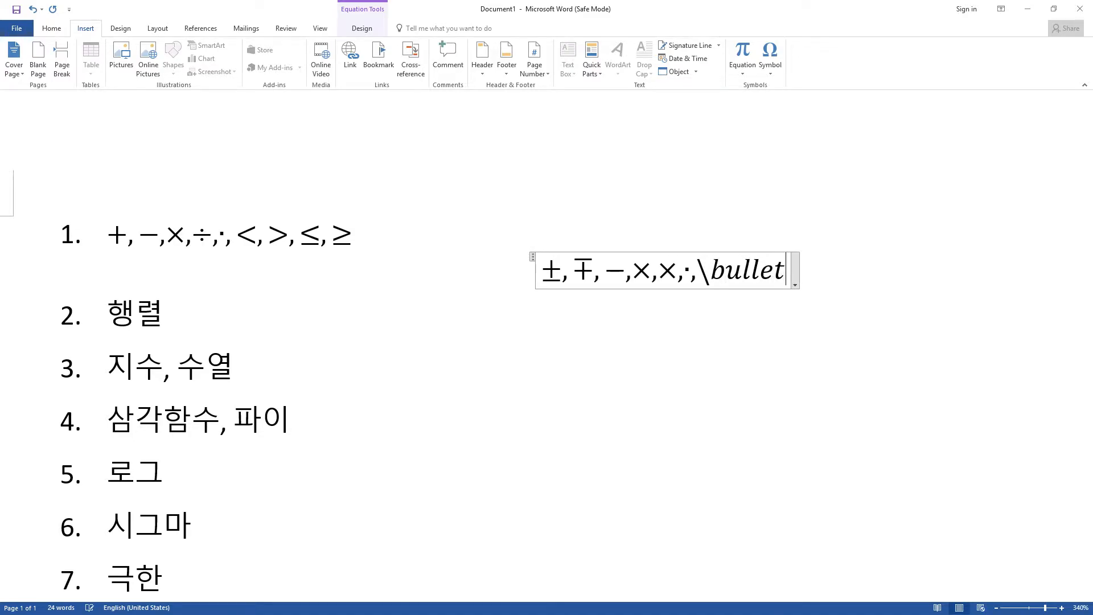
pyautogui.press('space')
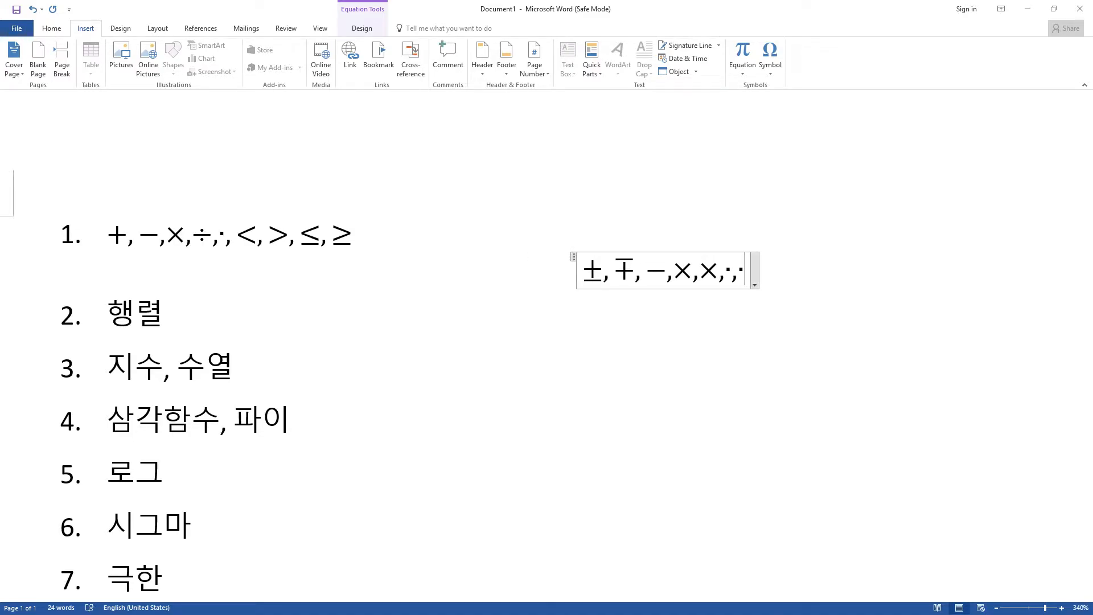
# Append the word bullet, a comma and a ÷ sign made with the \div code to the equation.
pyautogui.write('bullet')
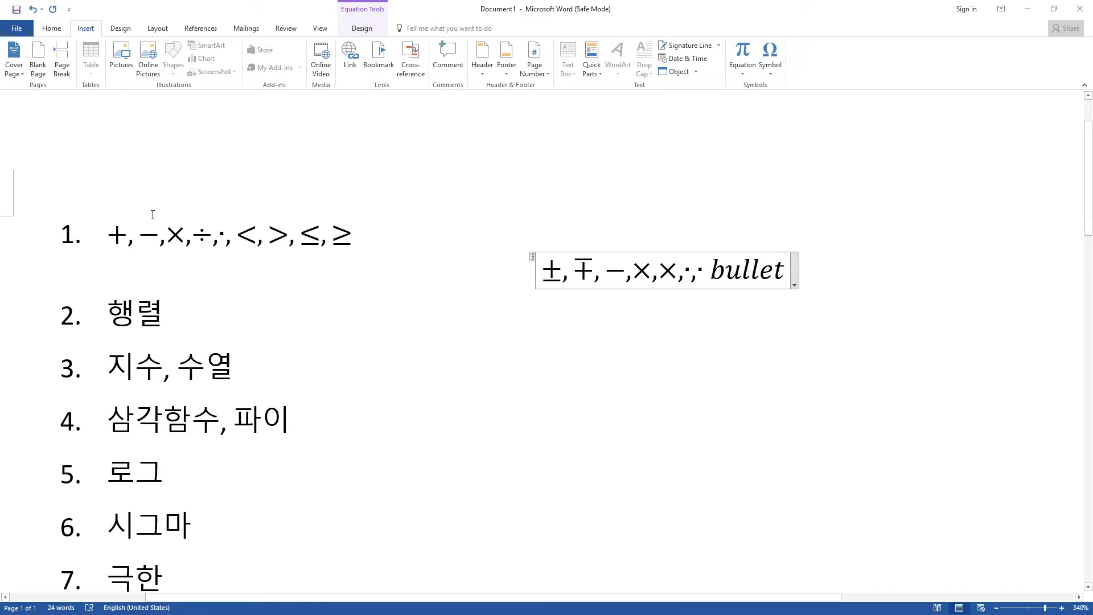
pyautogui.write(',')
pyautogui.write('\\d')
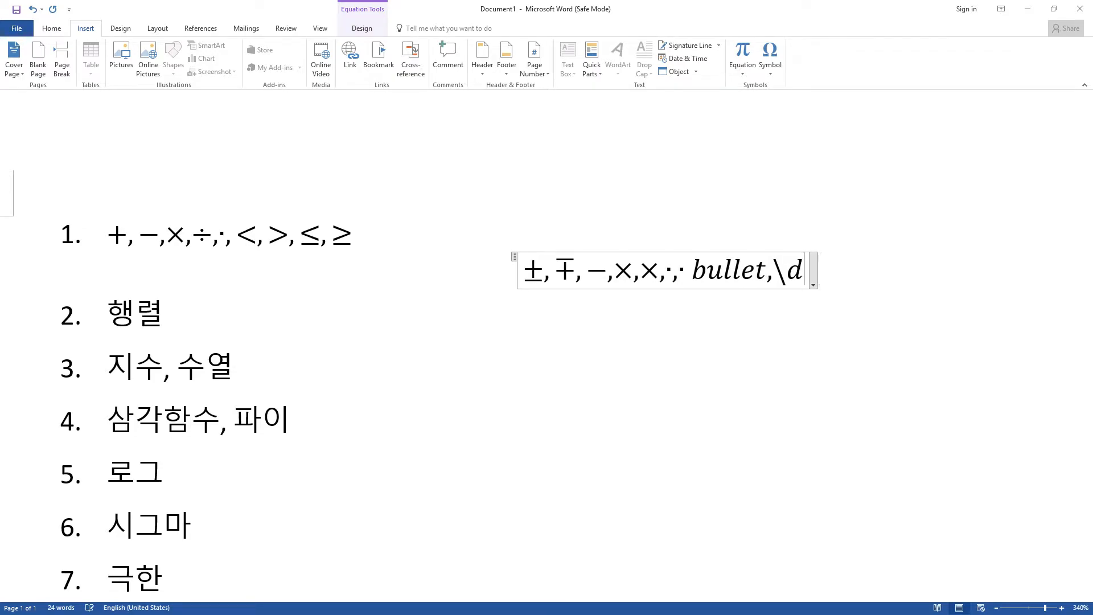
pyautogui.write('ivide')
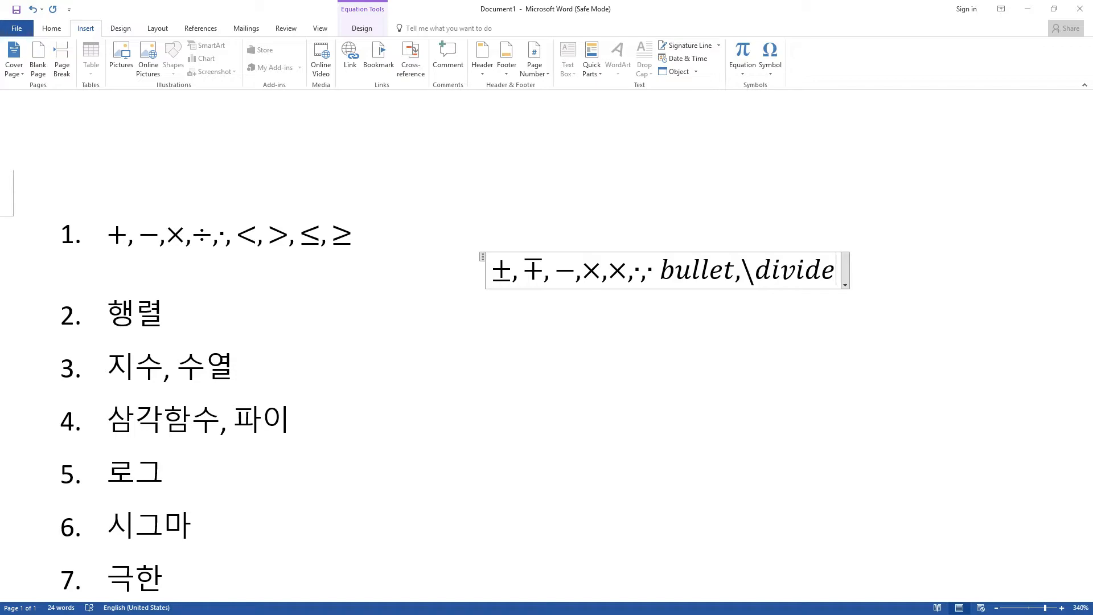
pyautogui.press('BackSpace')
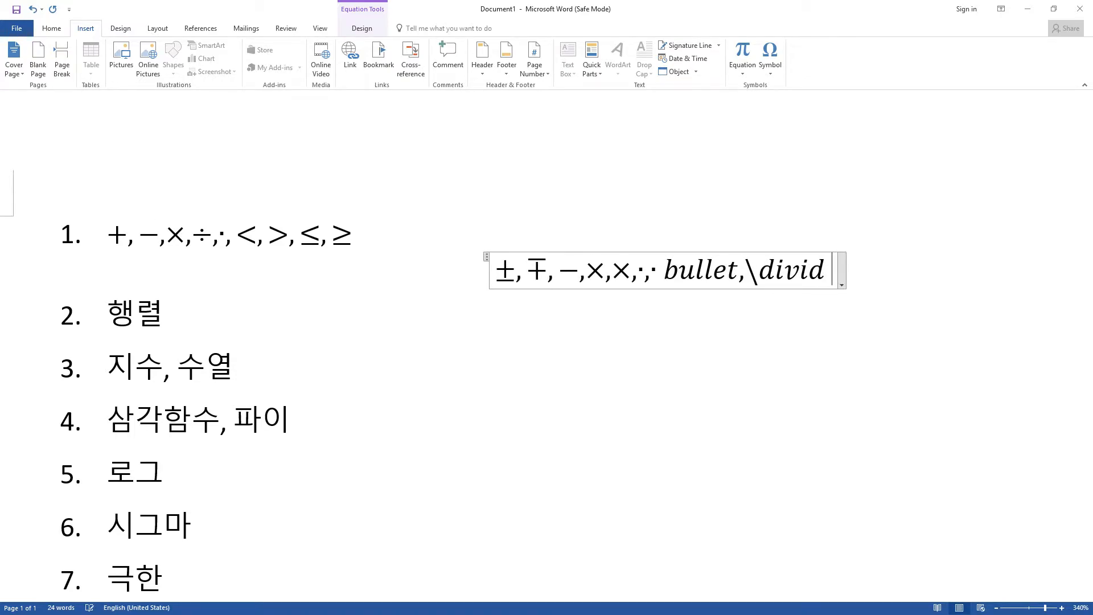
pyautogui.press('BackSpace')
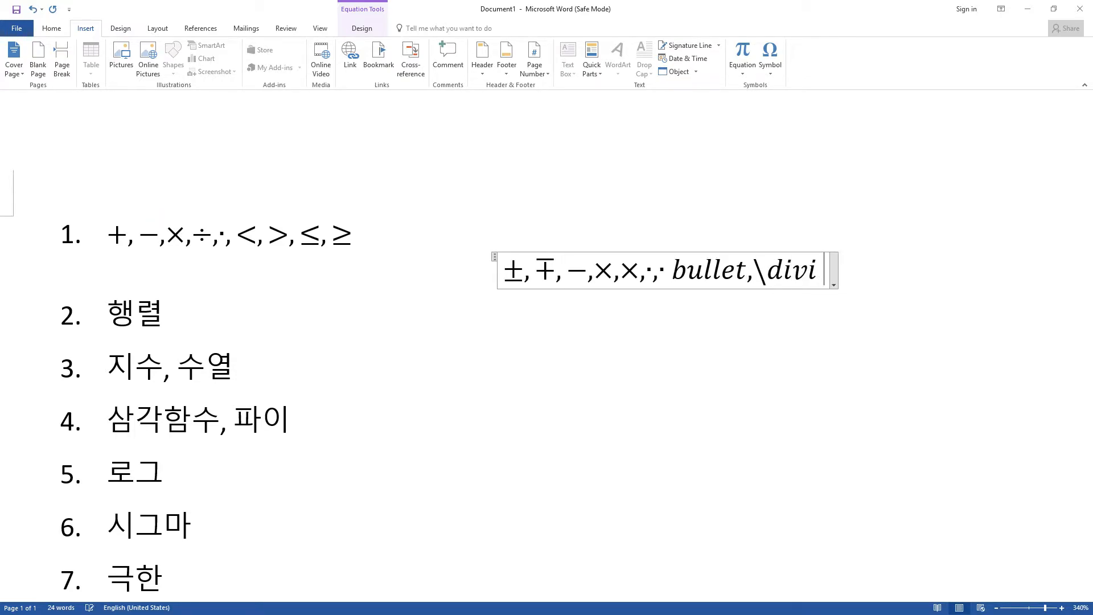
pyautogui.press('BackSpace')
pyautogui.press('space')
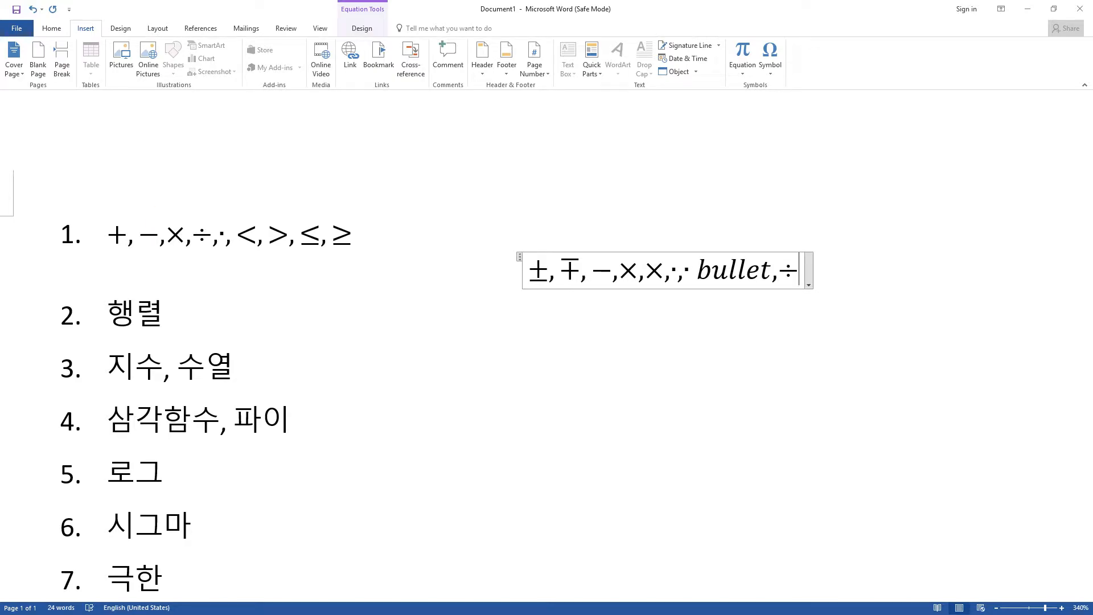
# Append a comma and a second ÷ sign to the equation with the \div code.
pyautogui.write('m')
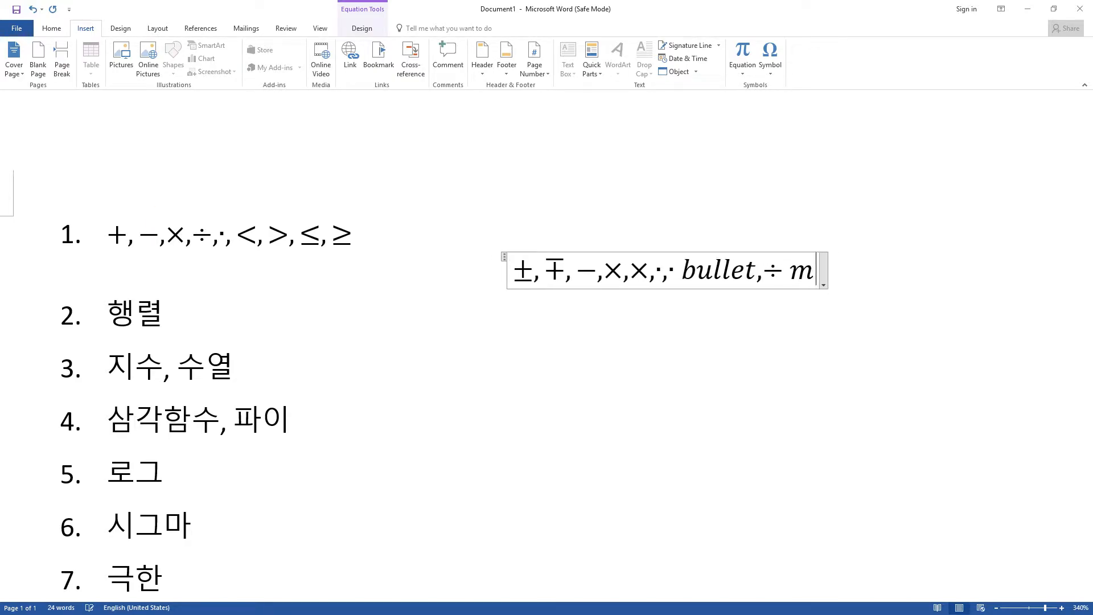
pyautogui.press('BackSpace')
pyautogui.write(',\\')
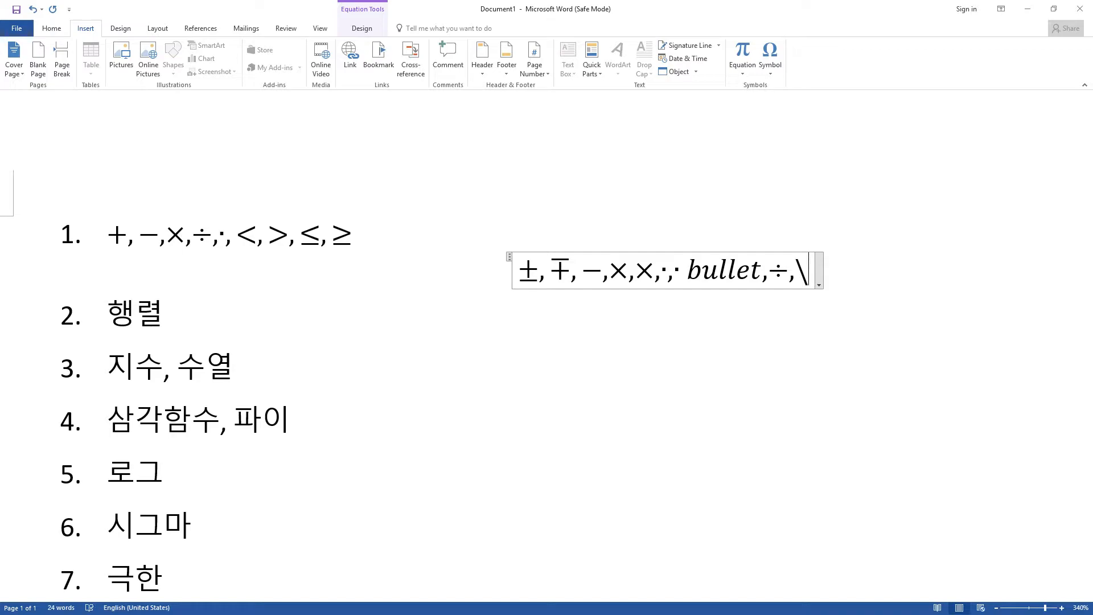
pyautogui.write('div')
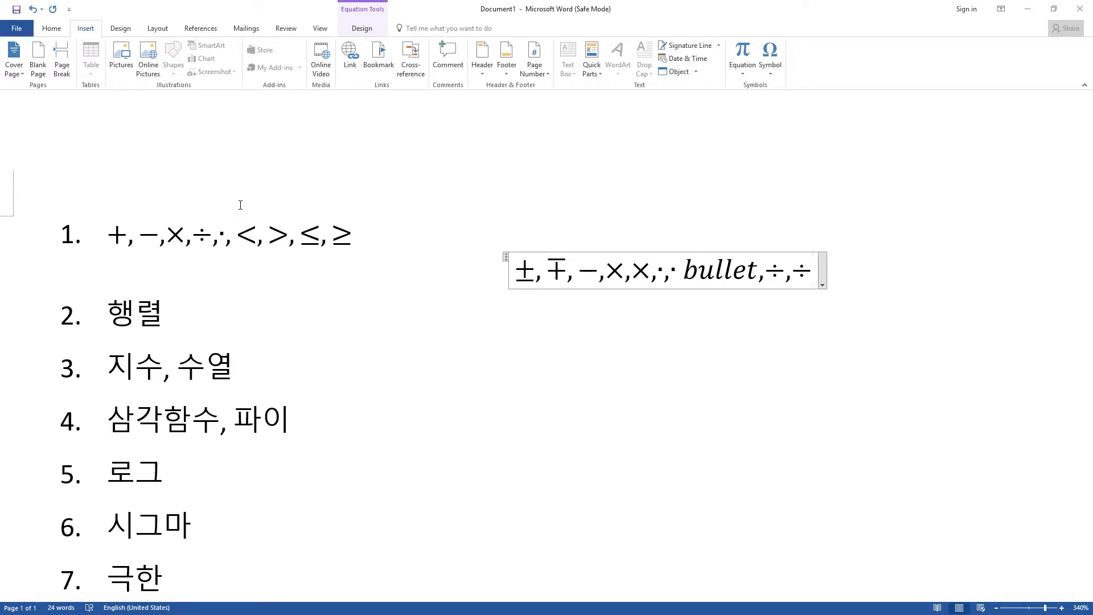
# Append a comma followed by < and > to the equation, and turn them into ≤ and ≥ by adding equals signs.
pyautogui.write(',')
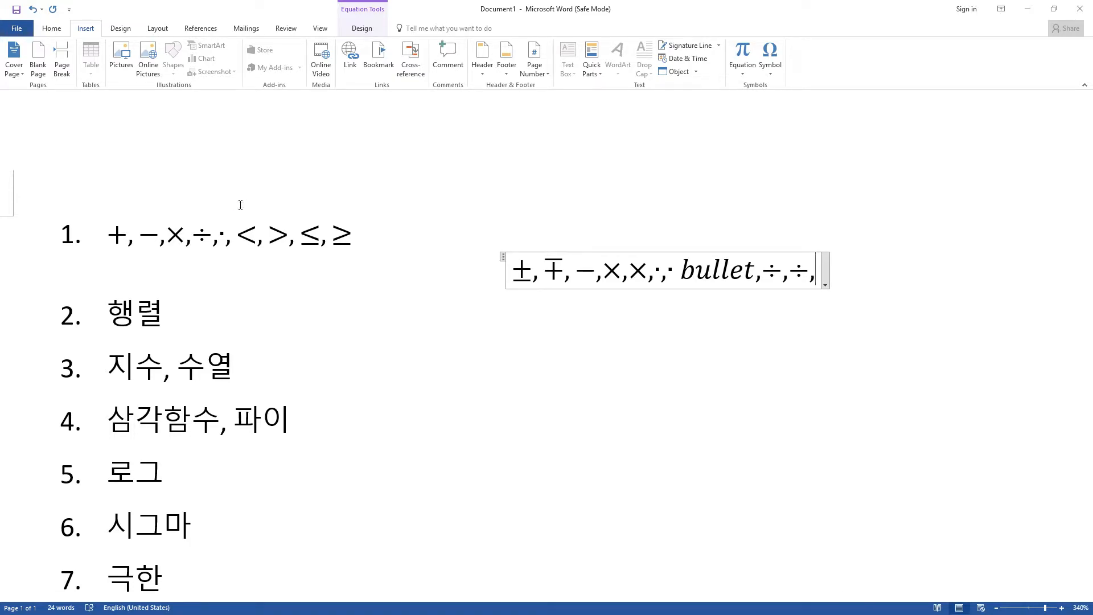
pyautogui.write('<')
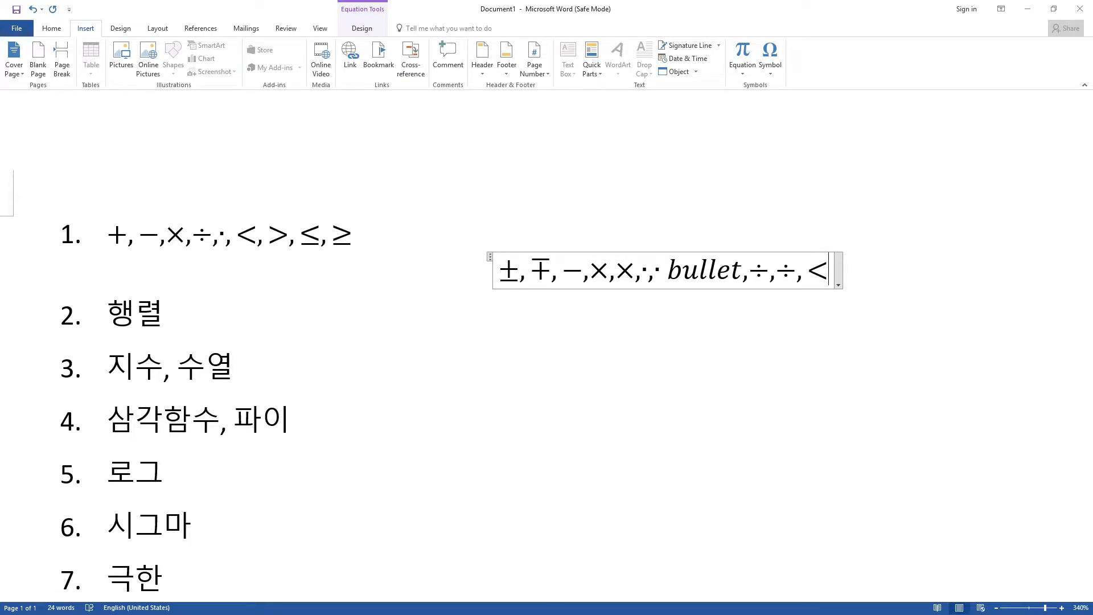
pyautogui.write('>')
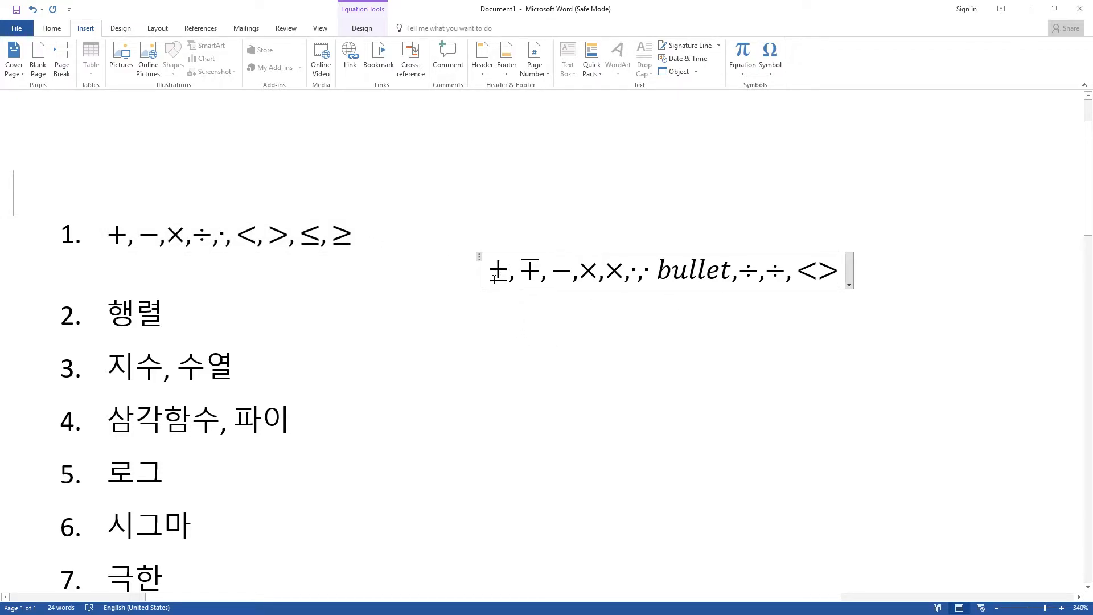
pyautogui.press('Left')
pyautogui.write('=')
pyautogui.press('Right')
pyautogui.write('=')
pyautogui.moveTo(834, 273); pyautogui.dragTo(446, 280)
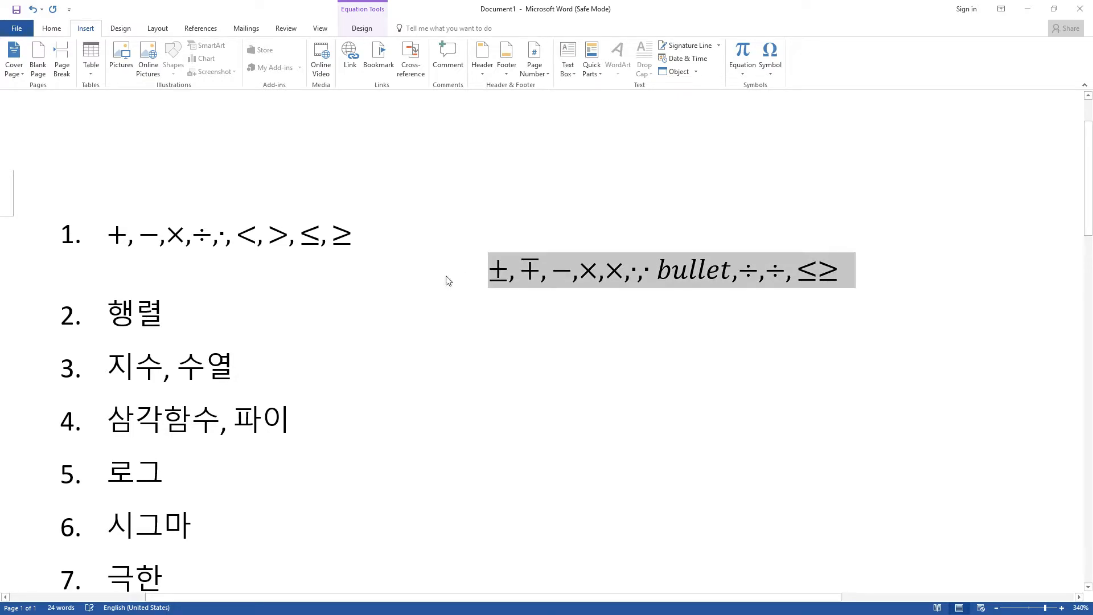
# Paste the copied equation on a new unnumbered line below item 2 (행렬) and clear its contents.
pyautogui.press('Down')
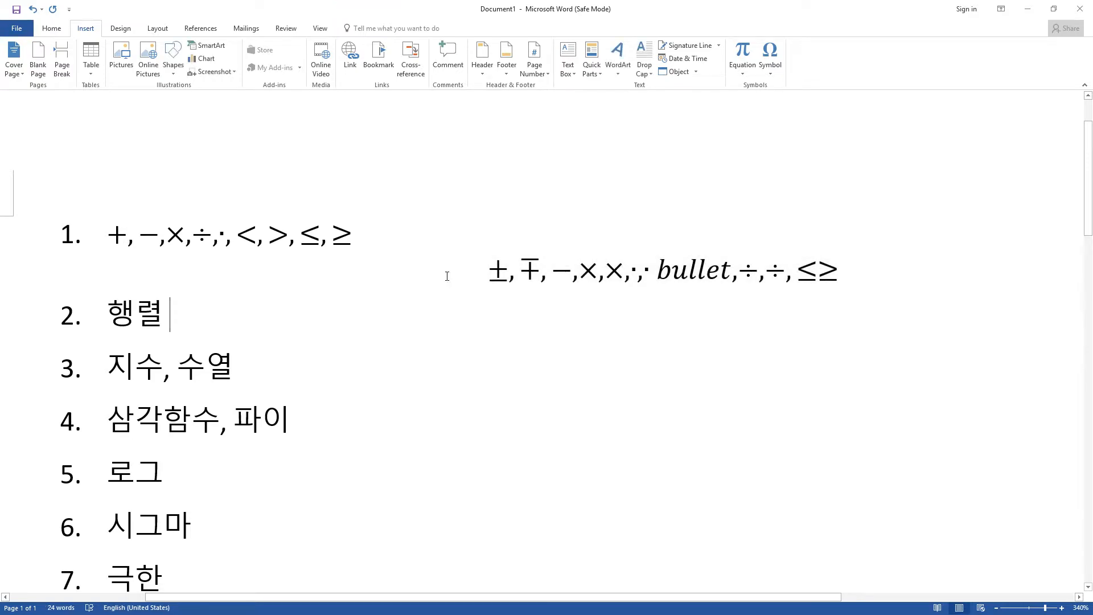
pyautogui.press('Return')
pyautogui.press('BackSpace')
pyautogui.hotkey('ctrl', 'v')
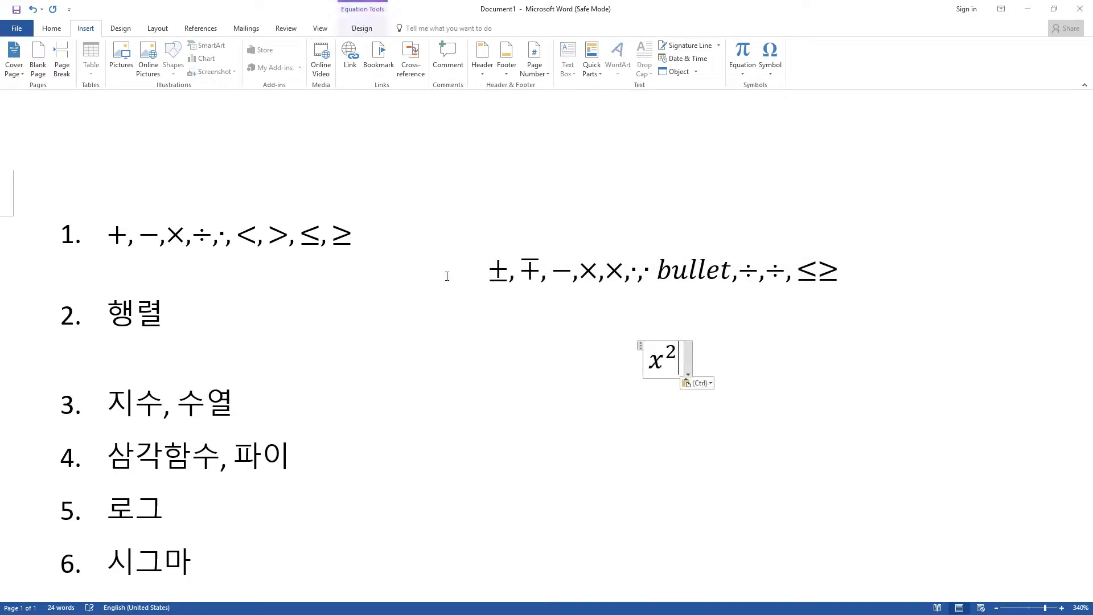
pyautogui.press('BackSpace')
pyautogui.press('BackSpace')
# Enter the \matrix code in the empty equation, followed by an opening parenthesis, @@@ and &&.
pyautogui.write('\\')
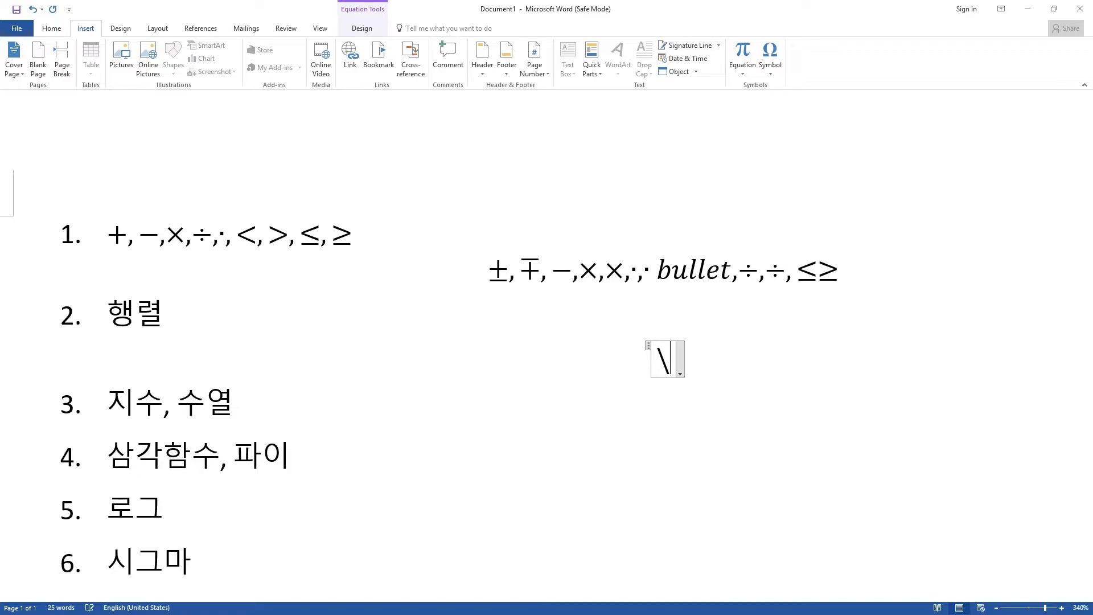
pyautogui.write('matrix')
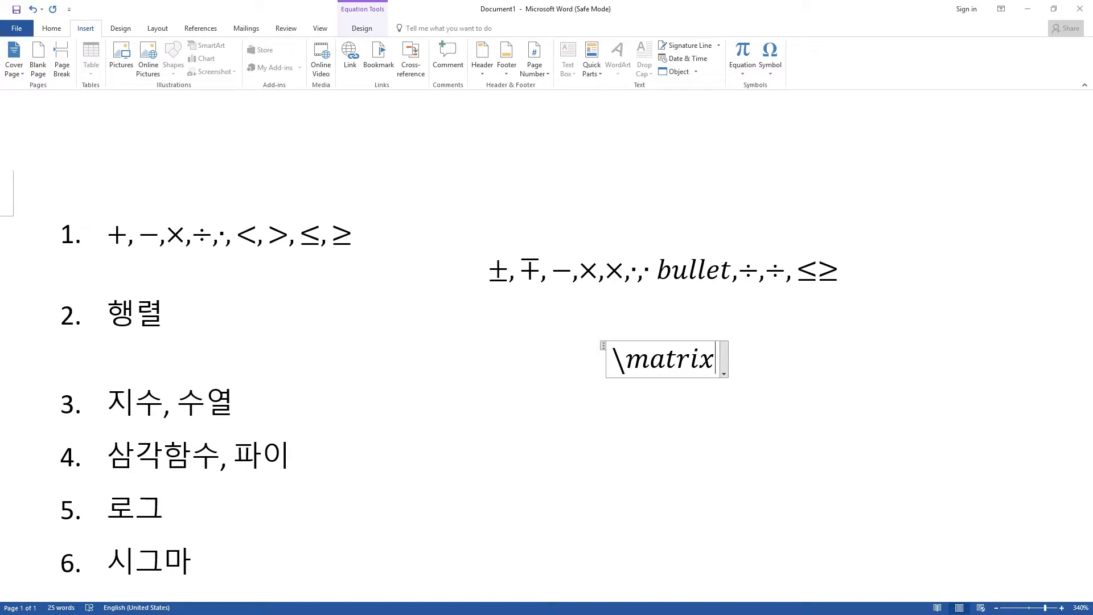
pyautogui.press('space')
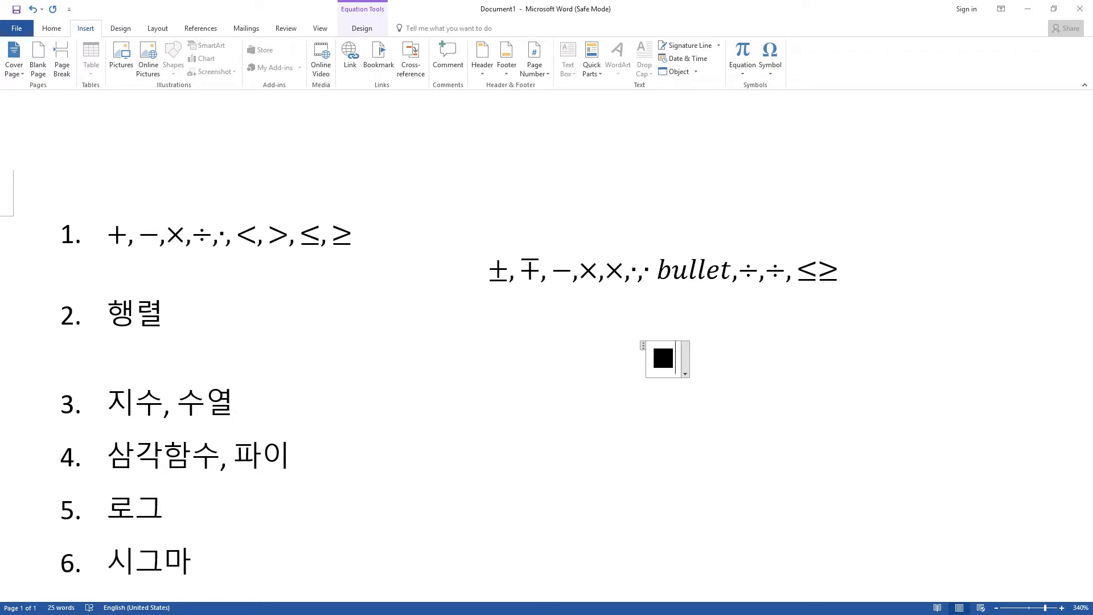
pyautogui.write('(')
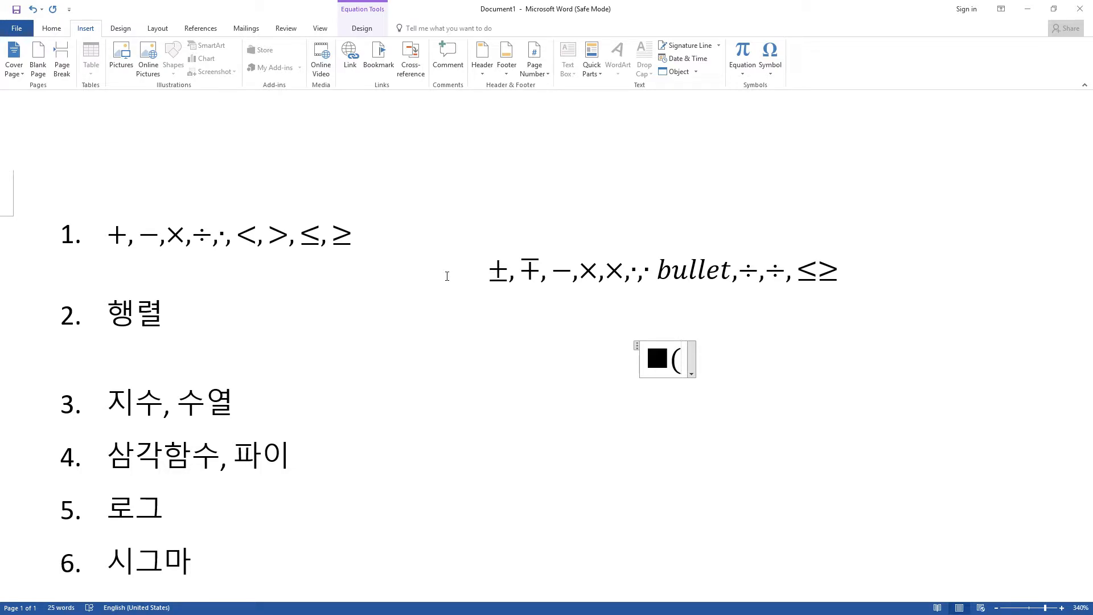
pyautogui.write('@@@')
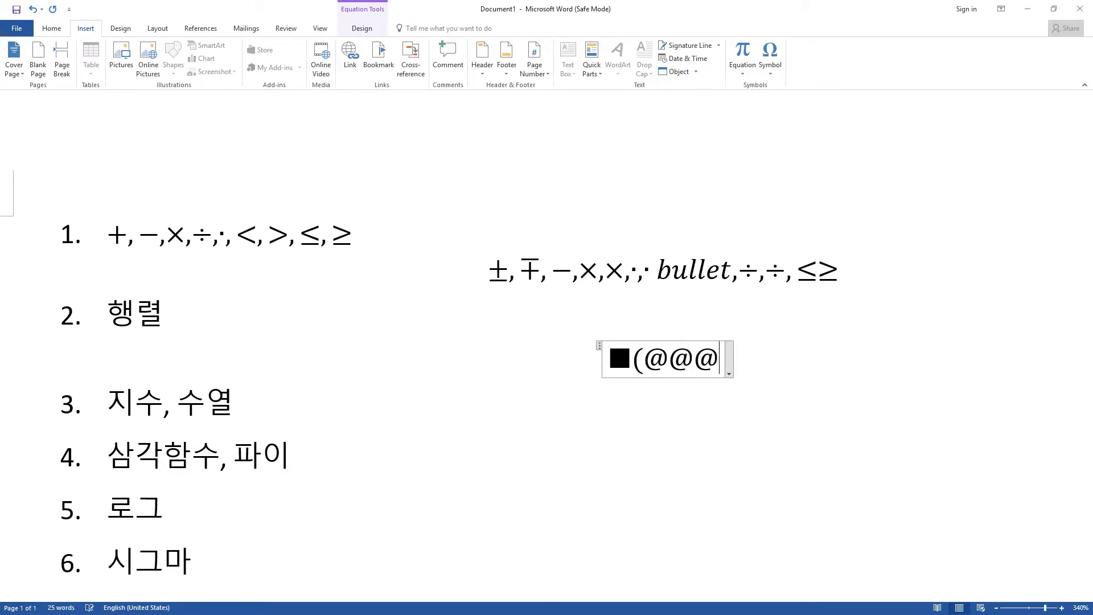
pyautogui.write('&&')
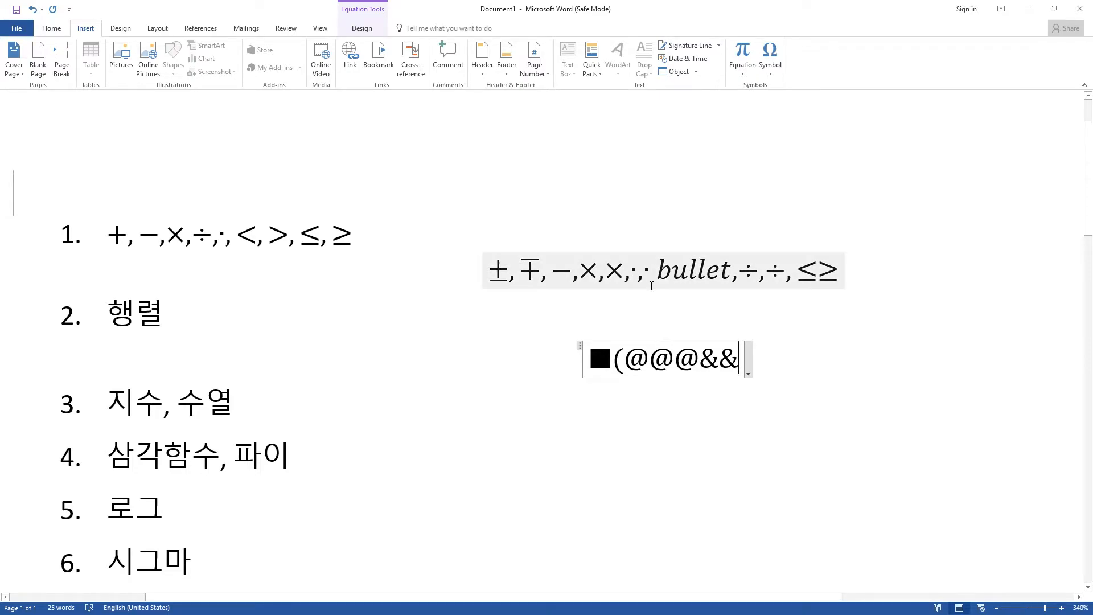
# Highlight the @@@ and & separators in the matrix code, and close the parenthesis to build the 4-row, 3-column matrix.
pyautogui.moveTo(625, 358); pyautogui.dragTo(699, 359)
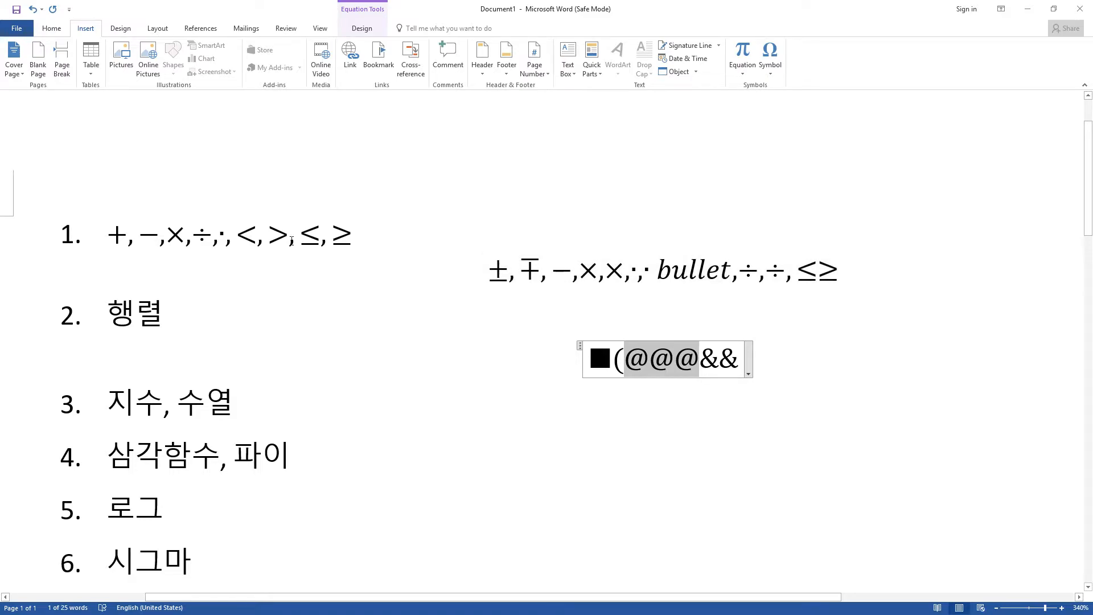
pyautogui.click(703, 360)
pyautogui.hotkey('shift', 'Right')
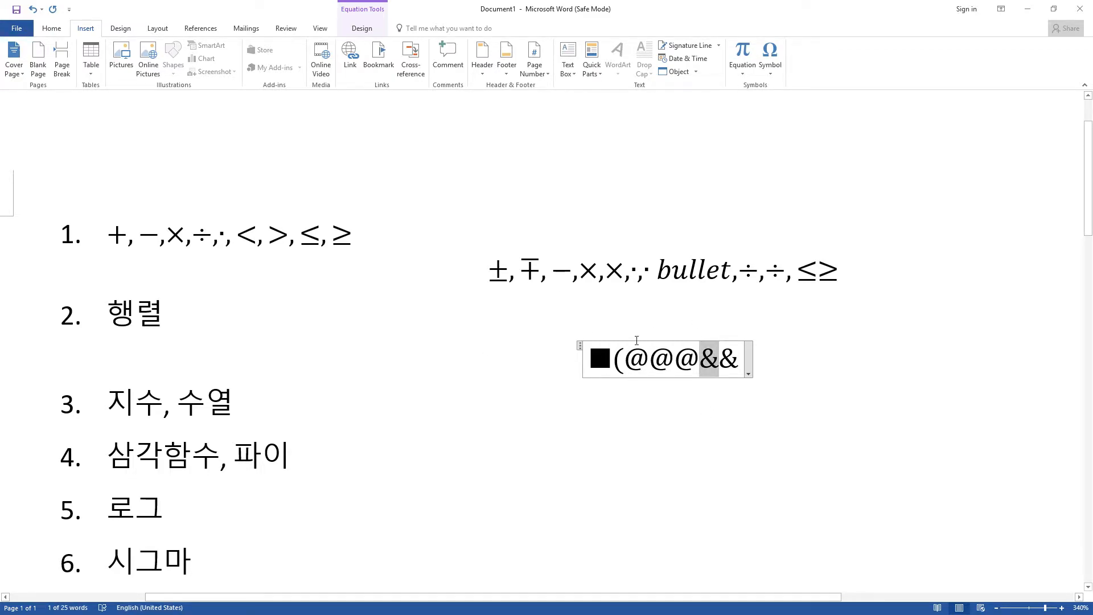
pyautogui.moveTo(627, 365); pyautogui.dragTo(696, 366)
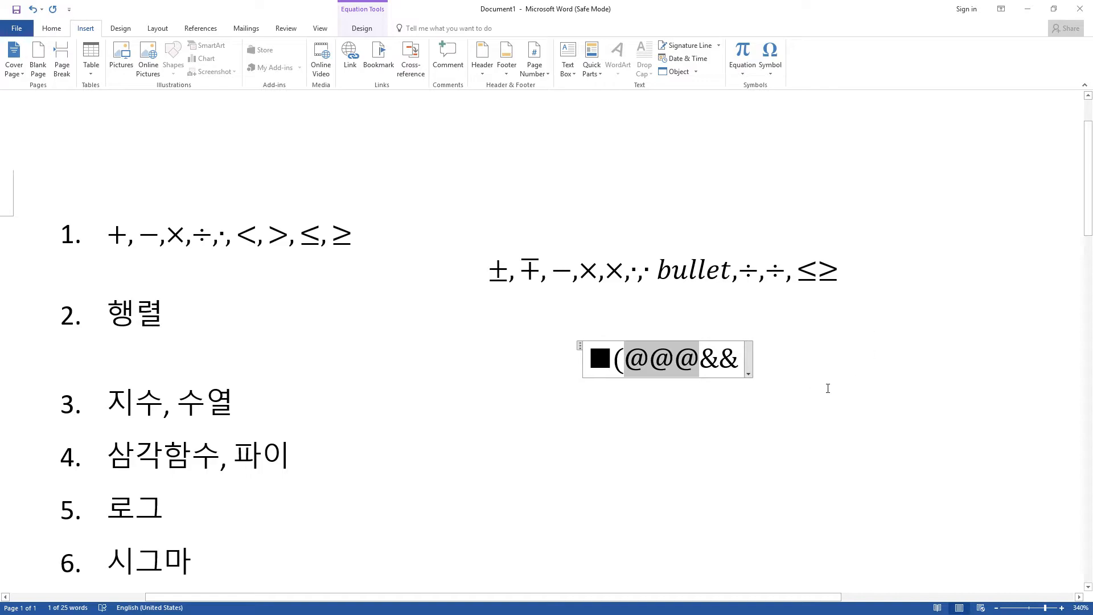
pyautogui.tripleClick(727, 363)
pyautogui.click(727, 362)
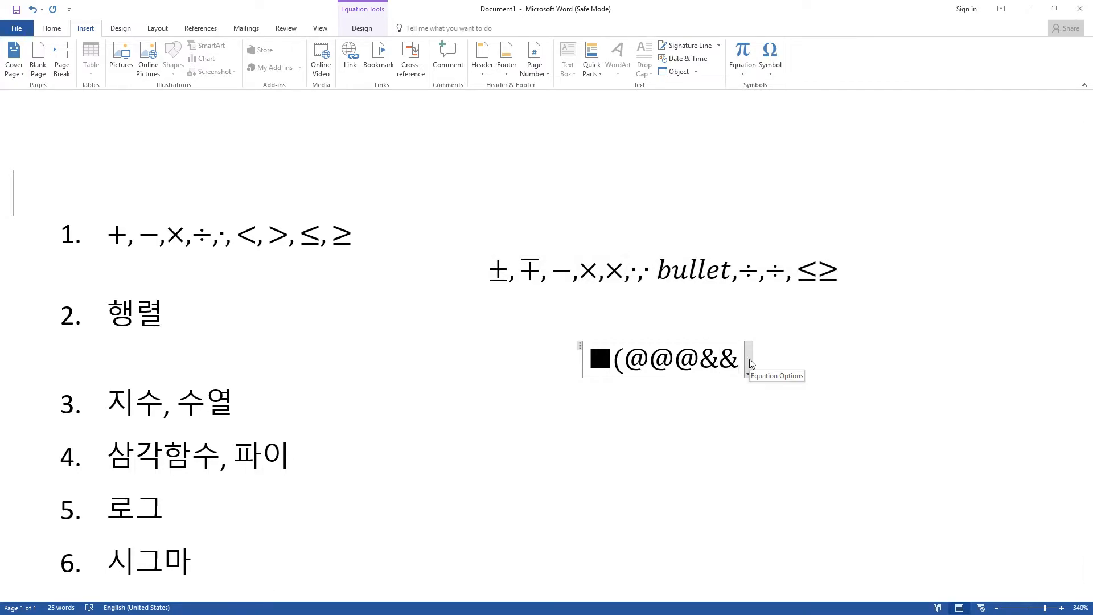
pyautogui.write(')')
pyautogui.press('space')
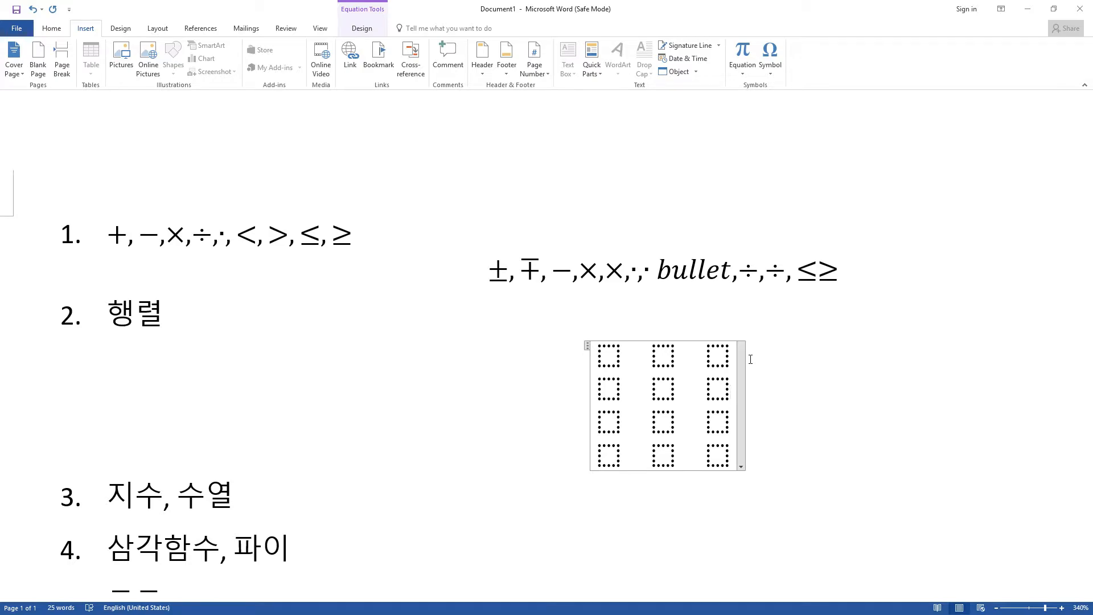
# Replace the matrix with a single-cell one built from the \matrix code and empty parentheses.
pyautogui.press('BackSpace')
pyautogui.write('\\matrix')
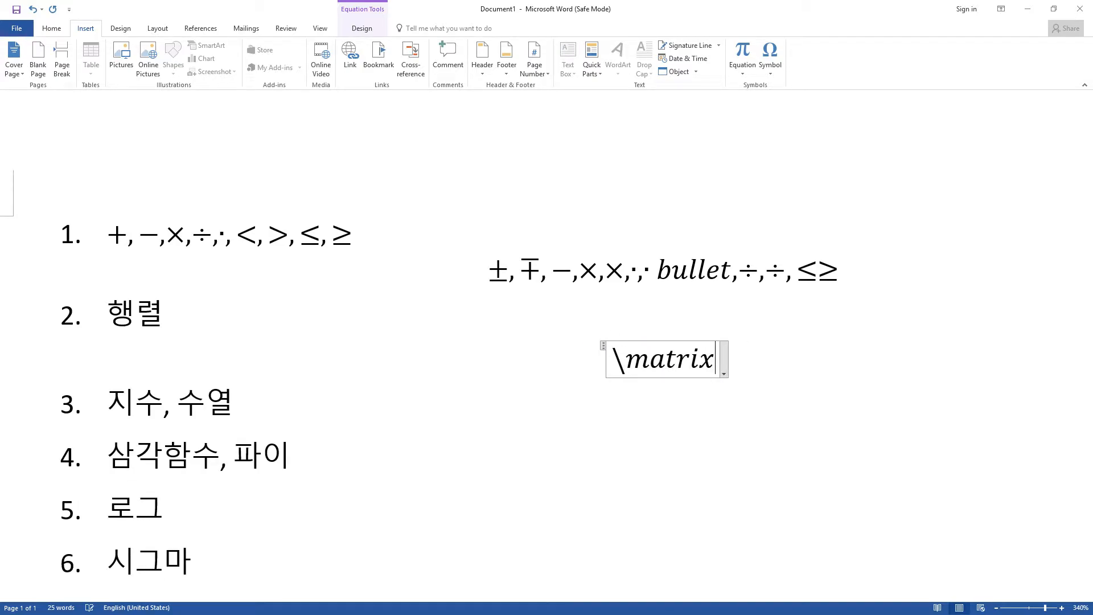
pyautogui.press('space')
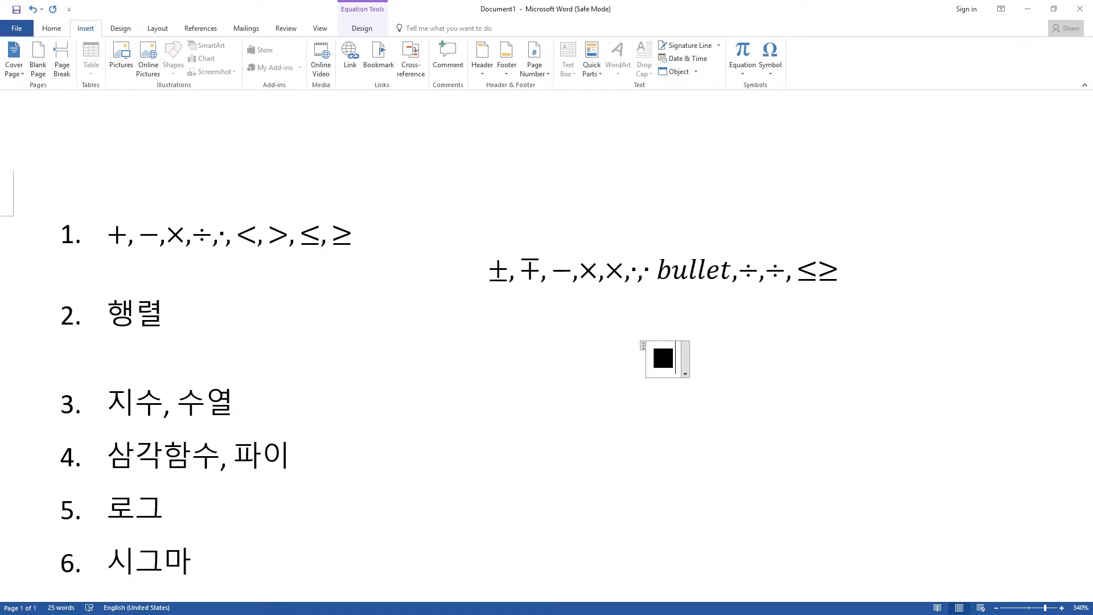
pyautogui.write('()')
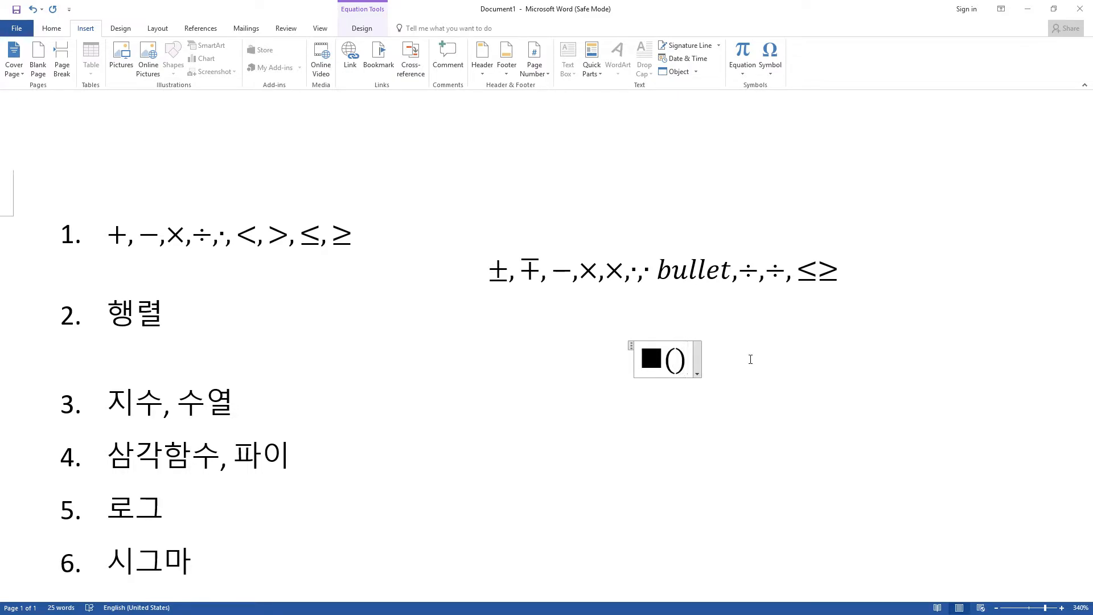
pyautogui.press('space')
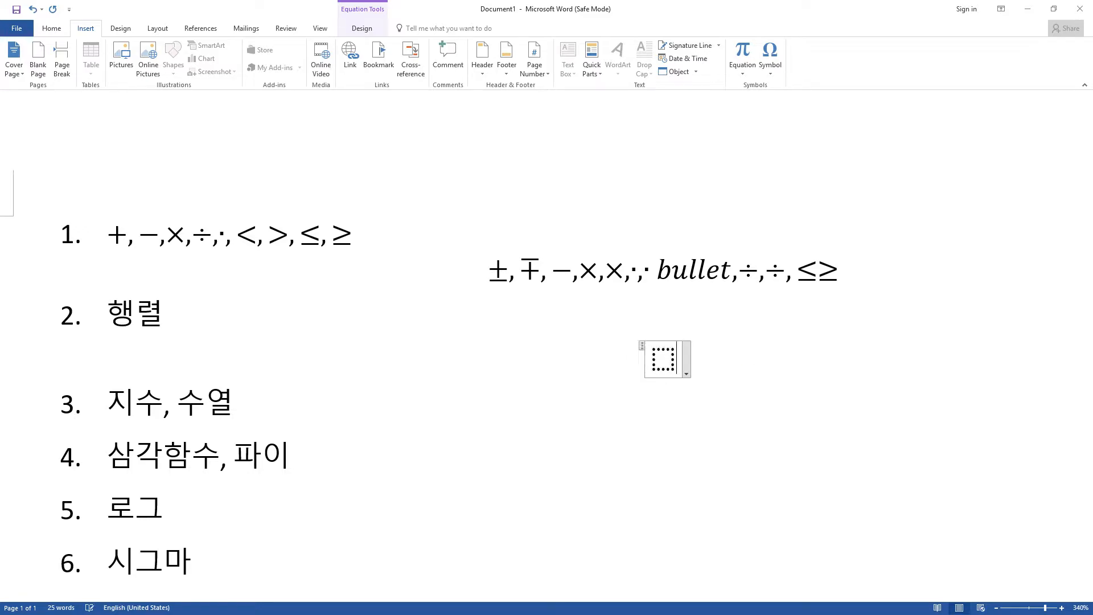
# Enclose the single-cell matrix placeholder in parentheses and enter 1 inside.
pyautogui.press('Left')
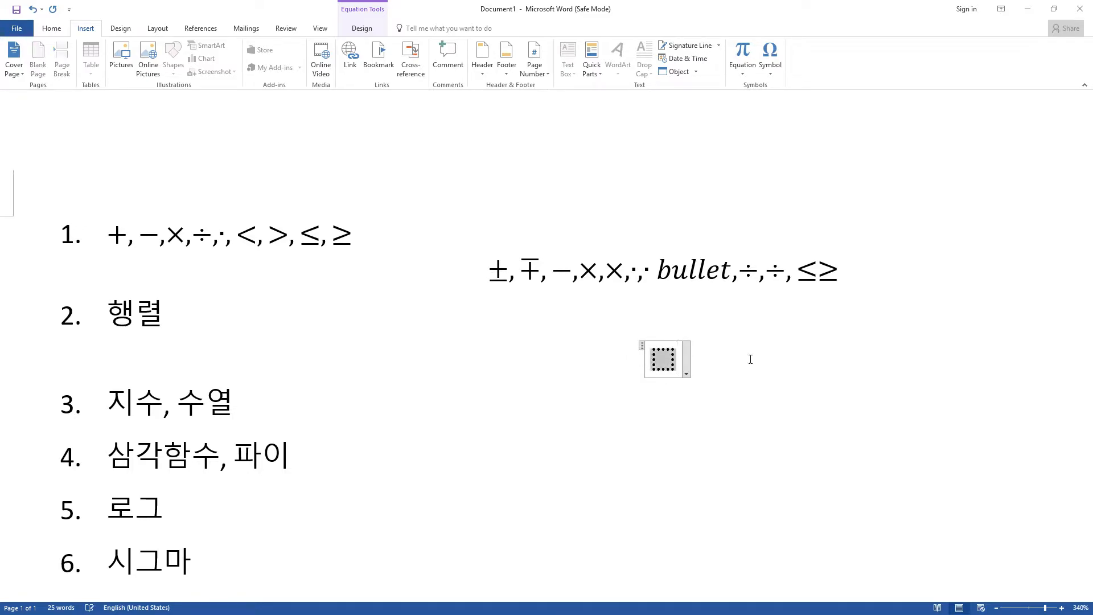
pyautogui.write('(')
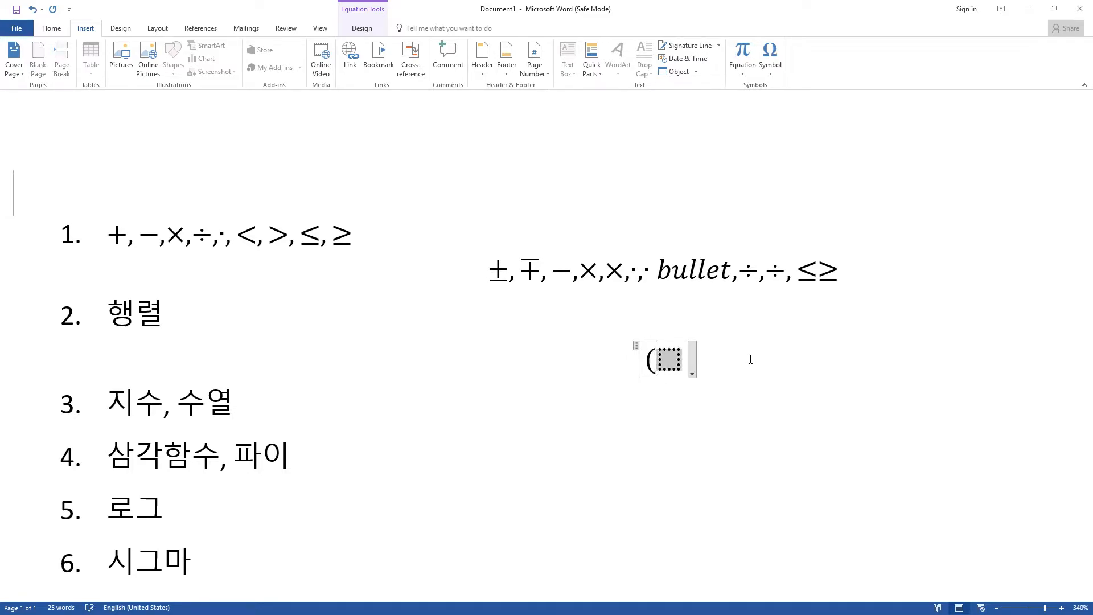
pyautogui.write(')')
pyautogui.press('space')
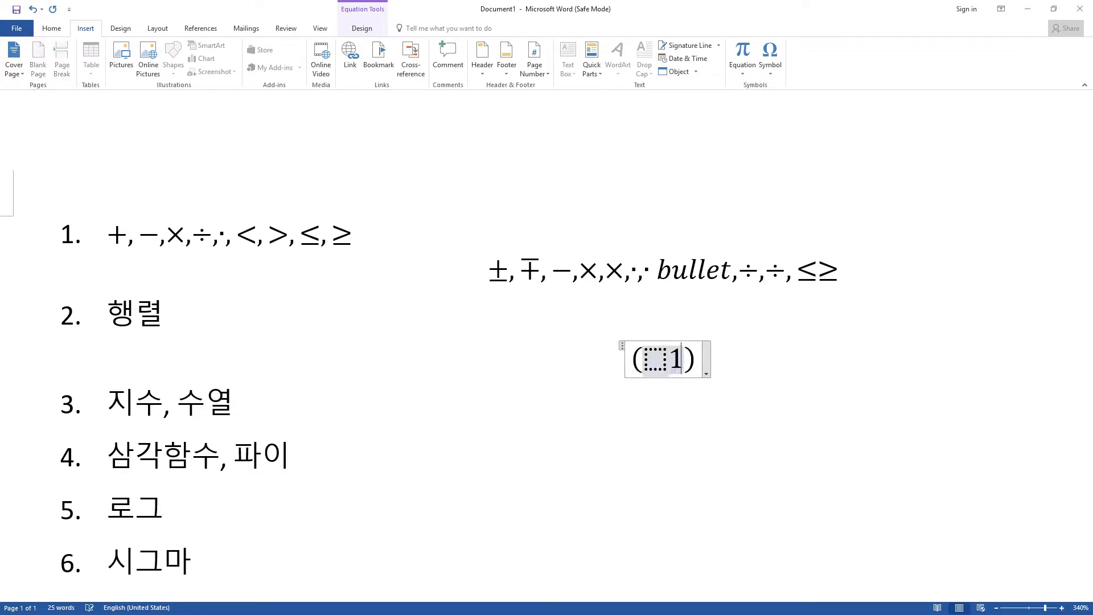
pyautogui.write('1')
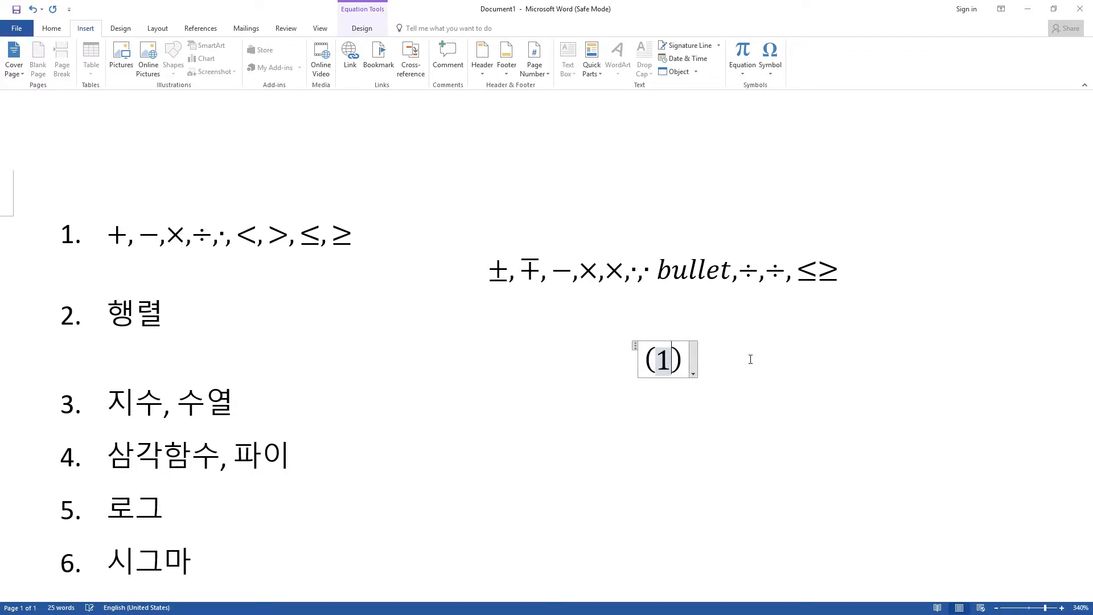
# Replace the equation content with a 2-row, 2-column matrix built from the \matrix code and (@&).
pyautogui.hotkey('ctrl', 'a')
pyautogui.write('\\ma')
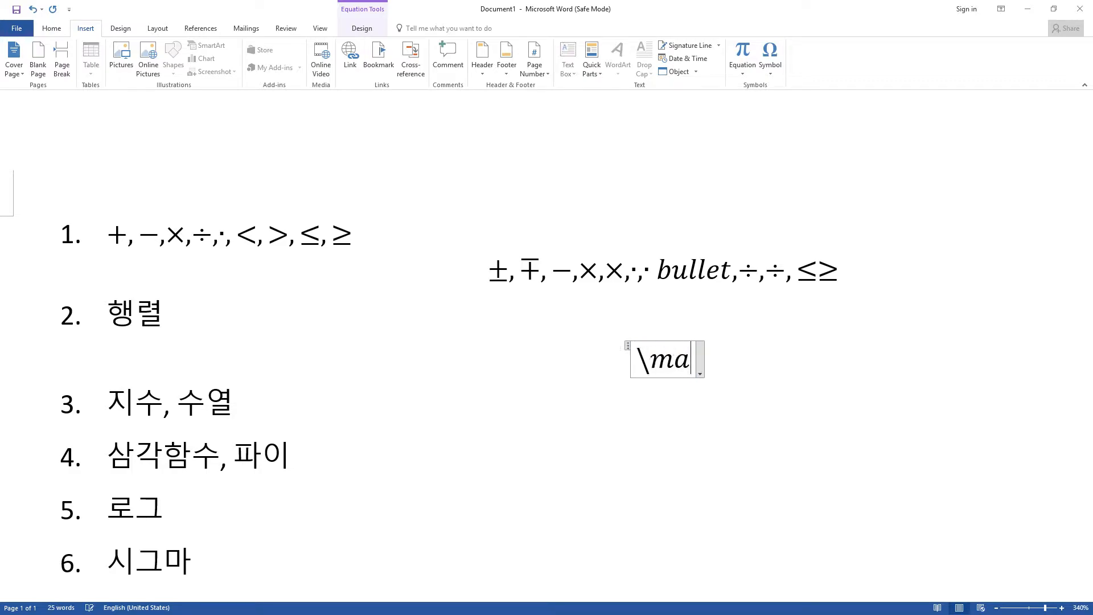
pyautogui.write('trix')
pyautogui.press('space')
pyautogui.write('(')
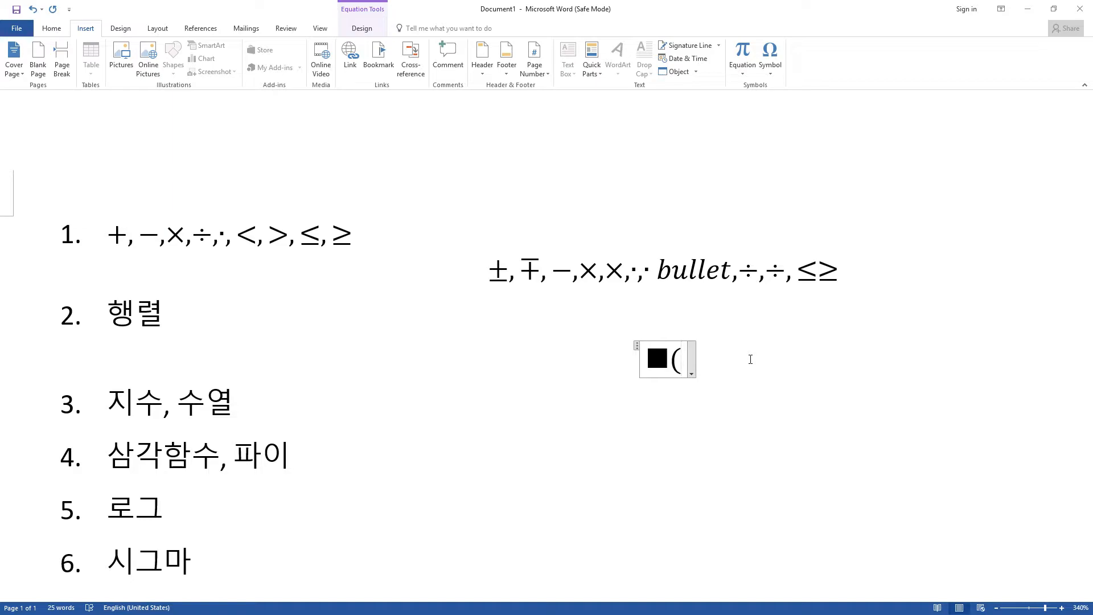
pyautogui.write('@&)')
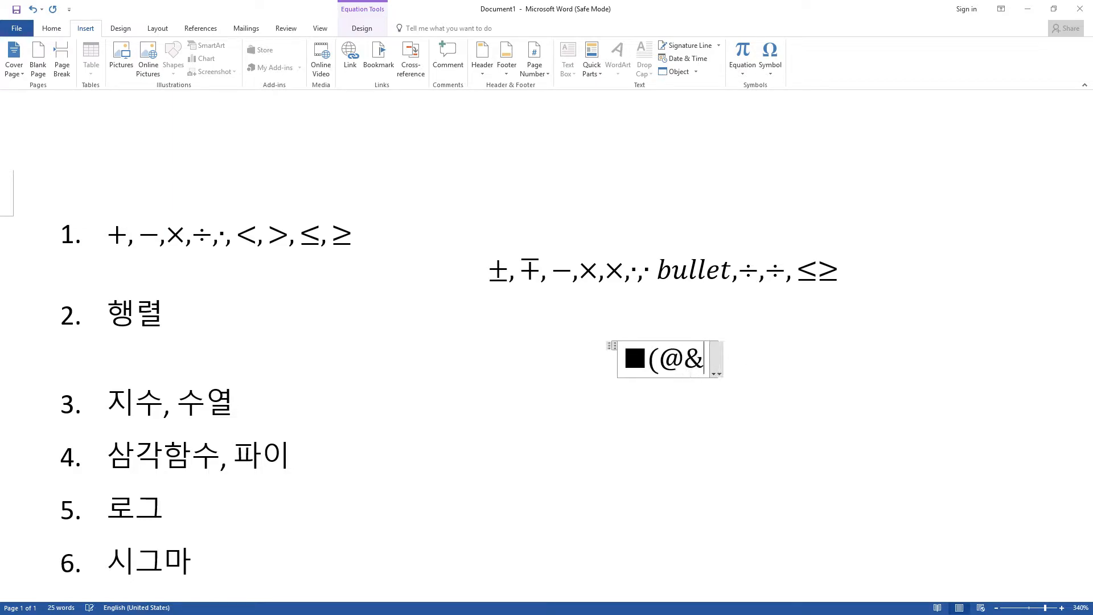
# Enclose the 2×2 matrix in vertical bars to write it as a determinant.
pyautogui.press('Left')
pyautogui.press('Left')
pyautogui.press('Left')
pyautogui.press('Left')
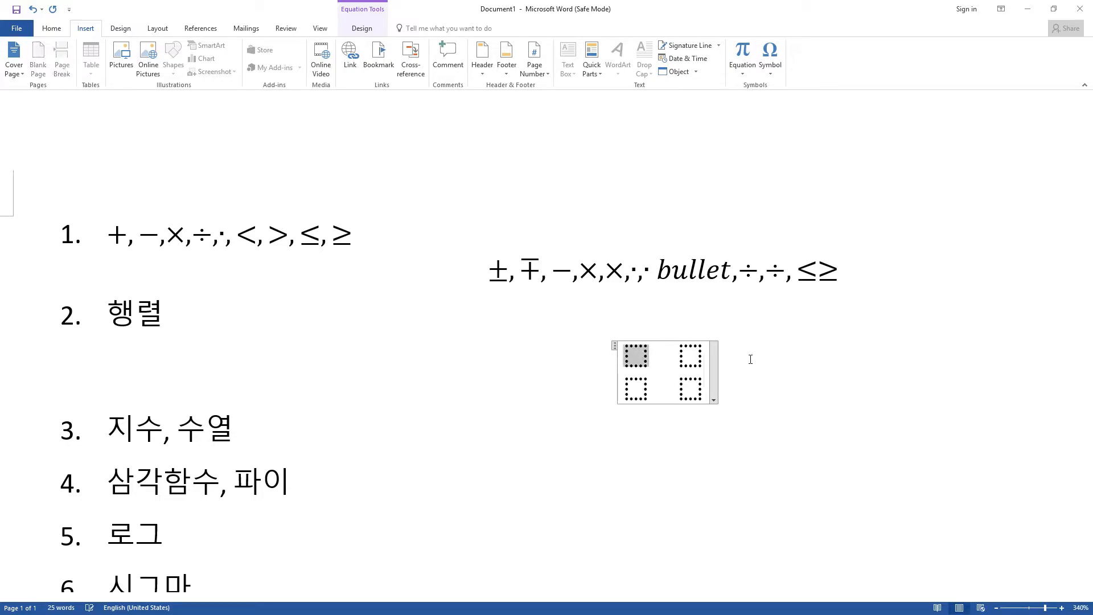
pyautogui.write('|')
pyautogui.press('Right')
pyautogui.press('Right')
pyautogui.press('Right')
pyautogui.press('Right')
pyautogui.write('|')
# Fill the determinant's cells row by row with 1, 2, 3 and 4, and leave the matrix.
pyautogui.press('Left')
pyautogui.press('Left')
pyautogui.press('Left')
pyautogui.press('Left')
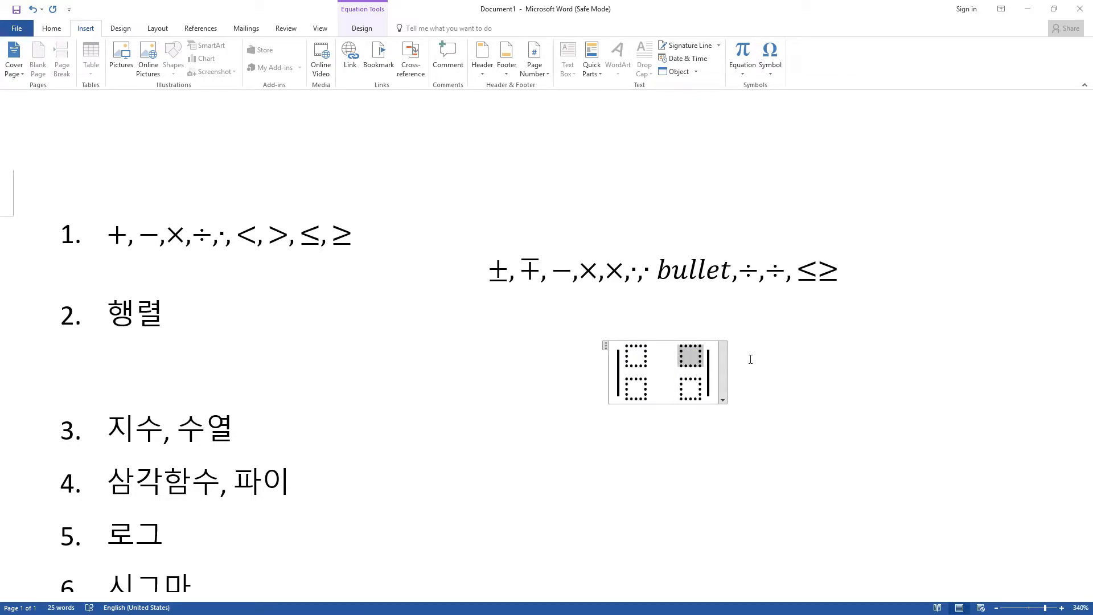
pyautogui.write('1')
pyautogui.press('Right')
pyautogui.write('2')
pyautogui.press('Right')
pyautogui.write('3')
pyautogui.press('Right')
pyautogui.write('4')
pyautogui.press('Right')
pyautogui.press('Right')
pyautogui.press('Right')
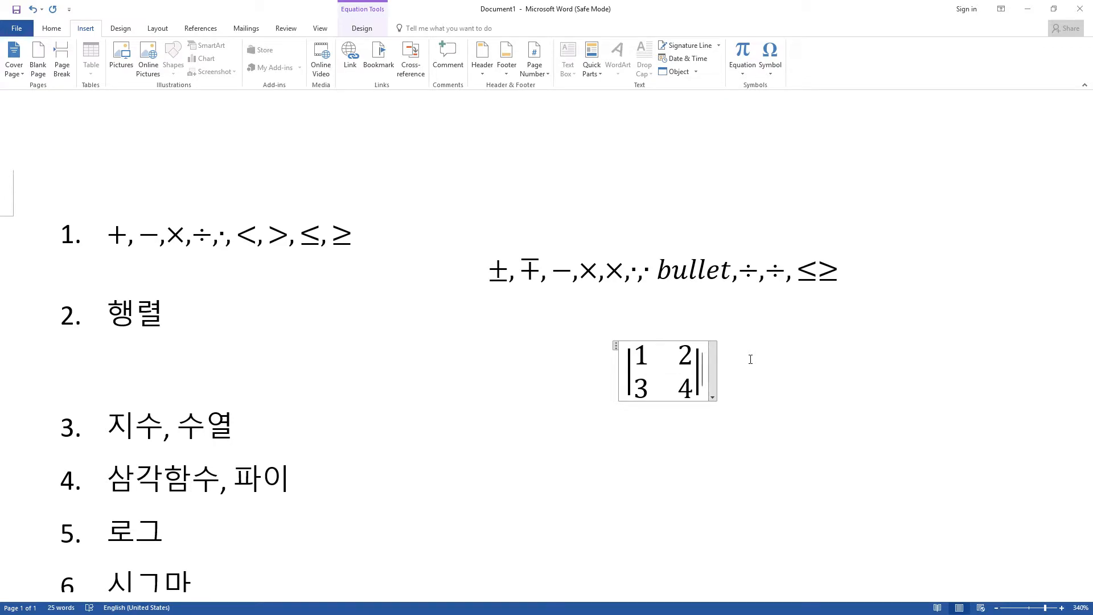
# Add an unnumbered line under topic 3 (지수, 수열) and insert an equation containing x².
pyautogui.press('Down')
pyautogui.press('Return')
pyautogui.press('BackSpace')
pyautogui.scroll(-3, 675, 317)
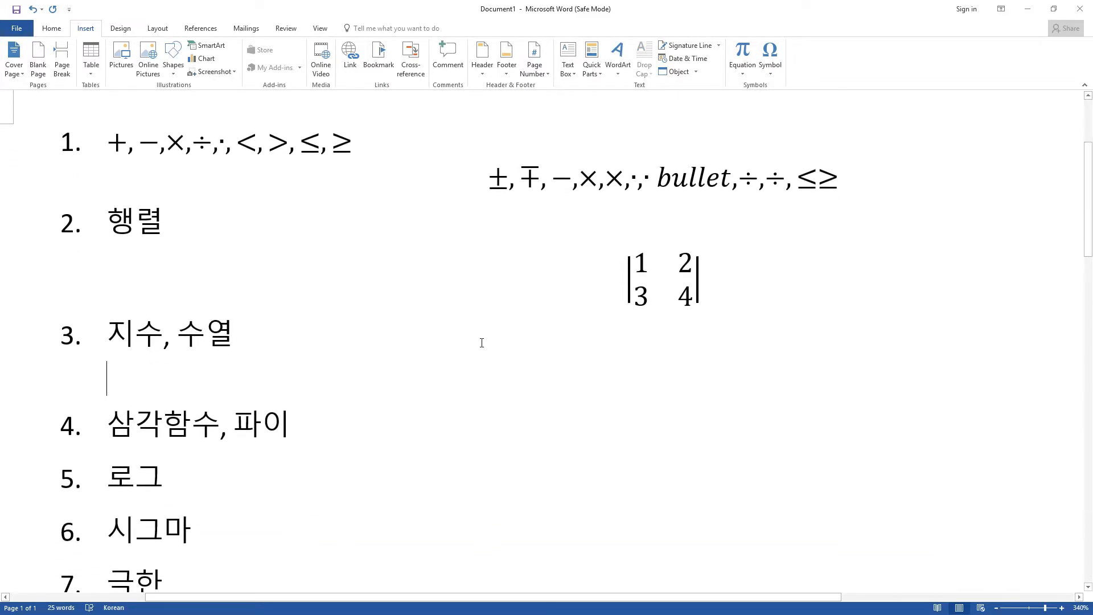
pyautogui.scroll(-3, 481, 342)
pyautogui.hotkey('ctrl', 'v')
pyautogui.press('Right')
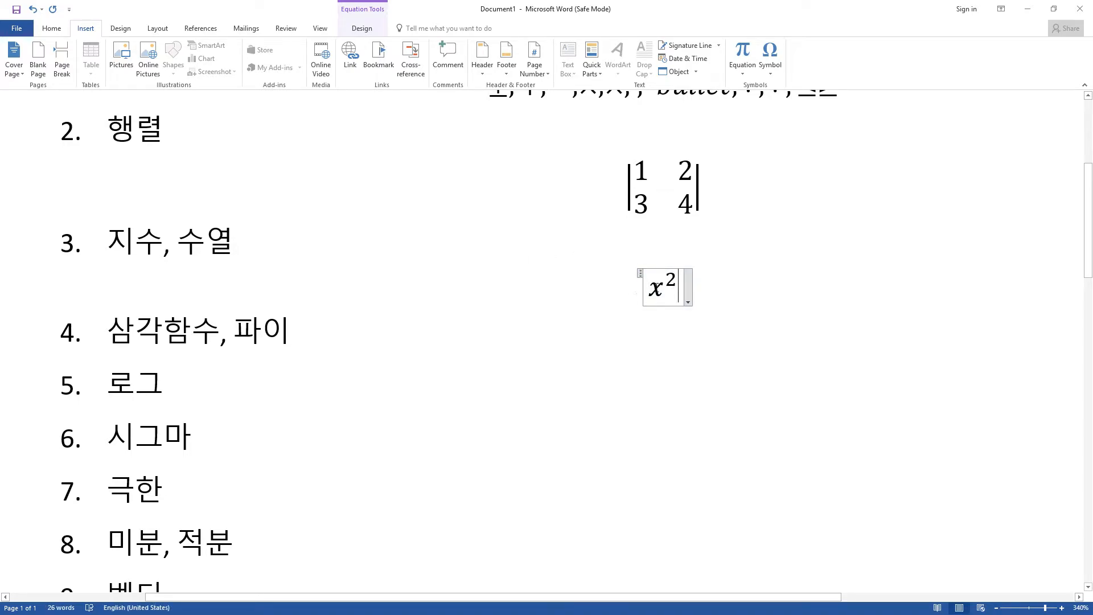
# Replace x² in the topic 3 equation with the number 111.
pyautogui.hotkey('shift', 'Left')
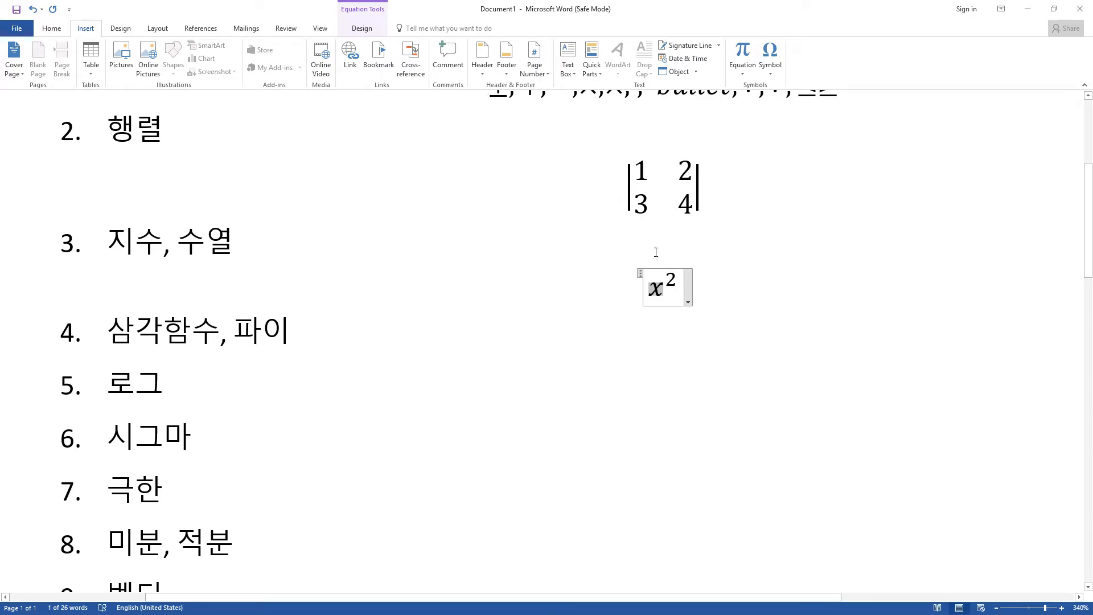
pyautogui.click(681, 281)
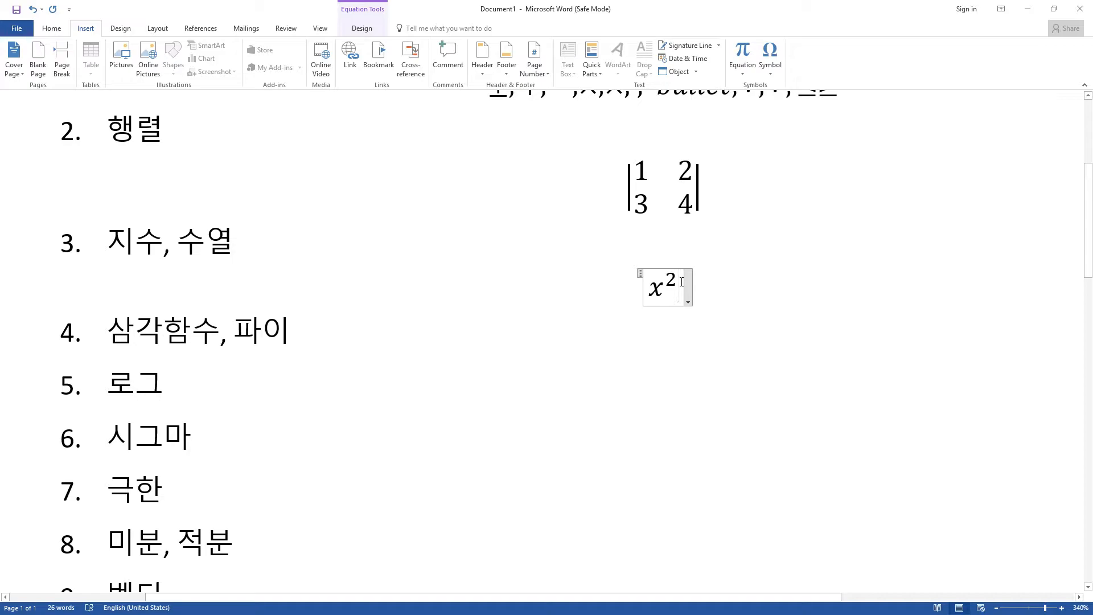
pyautogui.write('111')
pyautogui.press('Left')
pyautogui.press('Left')
pyautogui.press('Left')
pyautogui.press('BackSpace')
pyautogui.press('BackSpace')
pyautogui.press('Right')
pyautogui.press('Right')
pyautogui.press('Right')
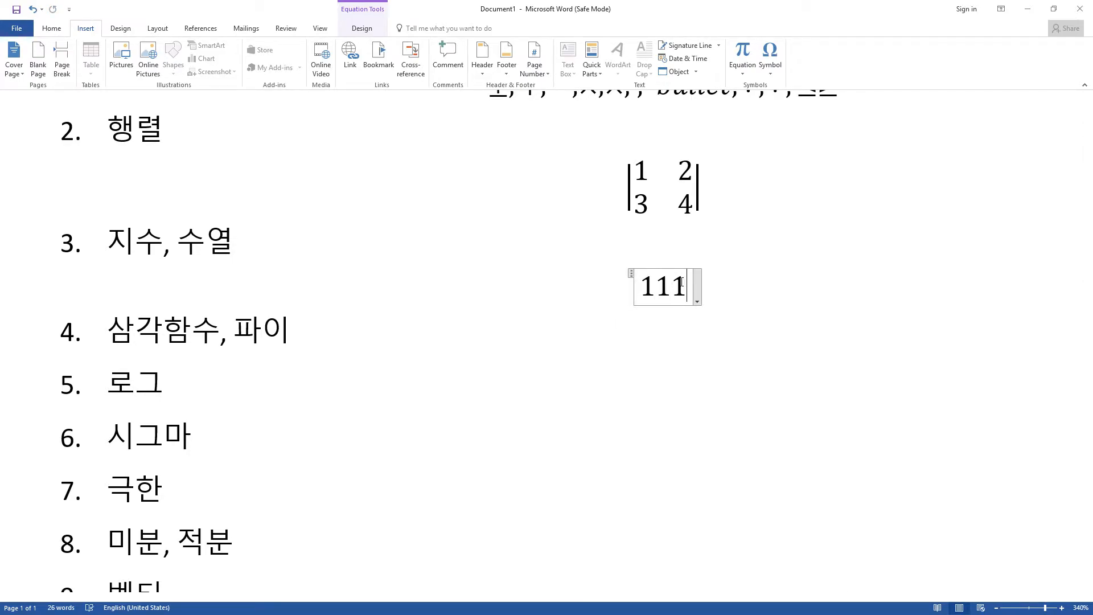
# Give 111 a superscript with the ^ code, try 23 as the exponent, and replace it with x.
pyautogui.write('^')
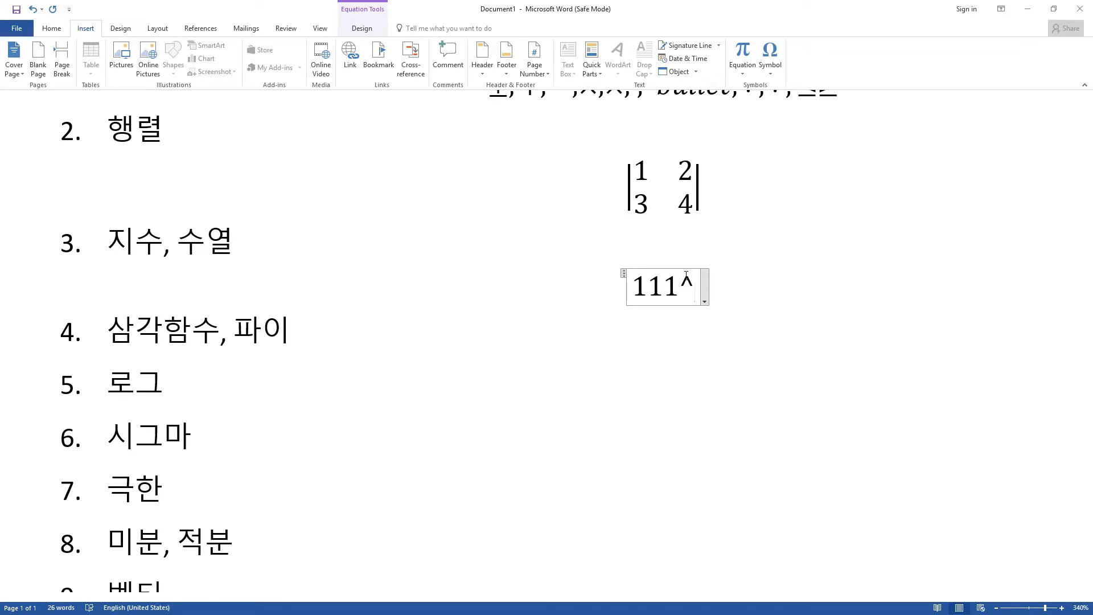
pyautogui.press('space')
pyautogui.click(686, 276)
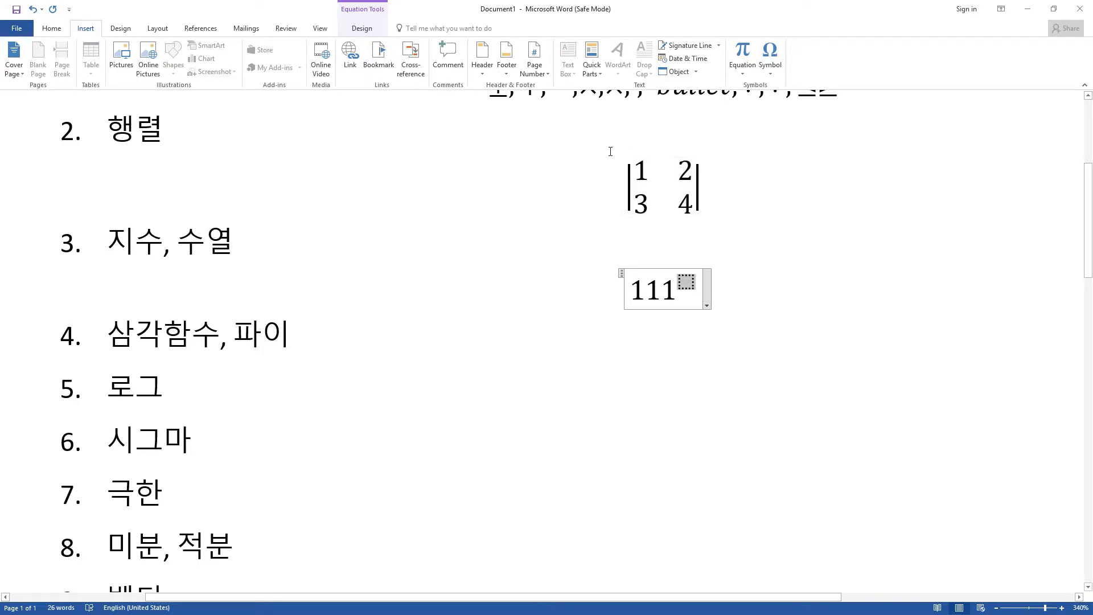
pyautogui.write('235')
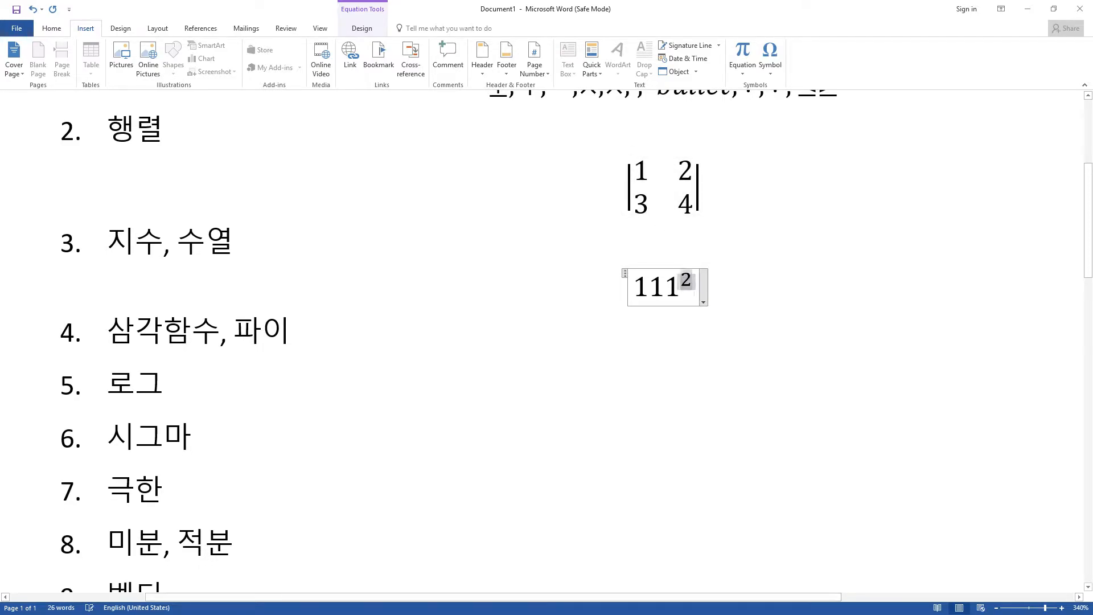
pyautogui.press('BackSpace')
pyautogui.press('BackSpace')
pyautogui.press('BackSpace')
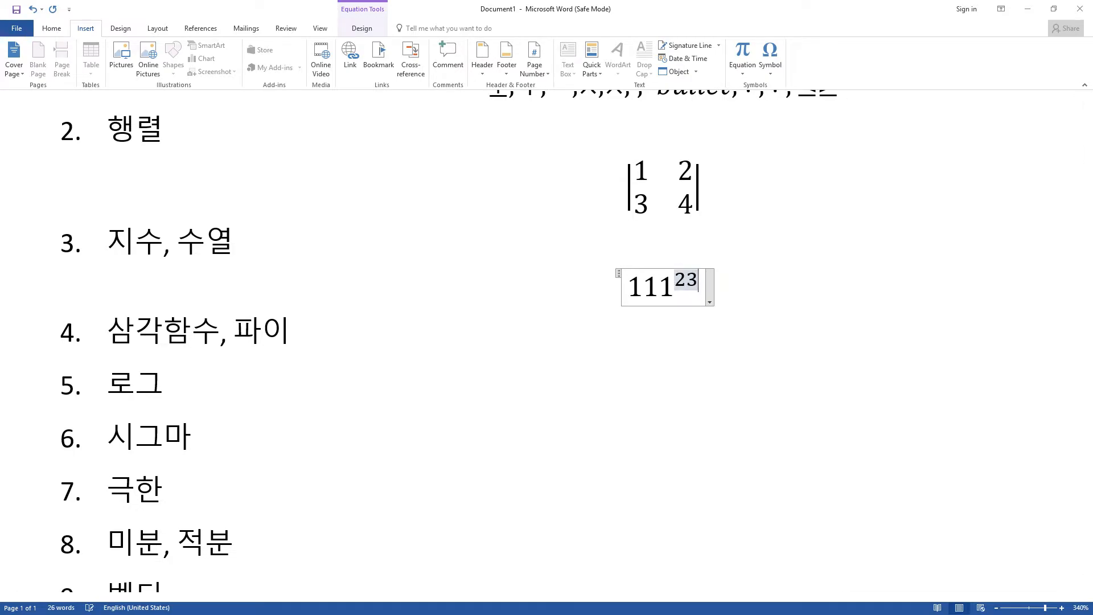
pyautogui.write('x')
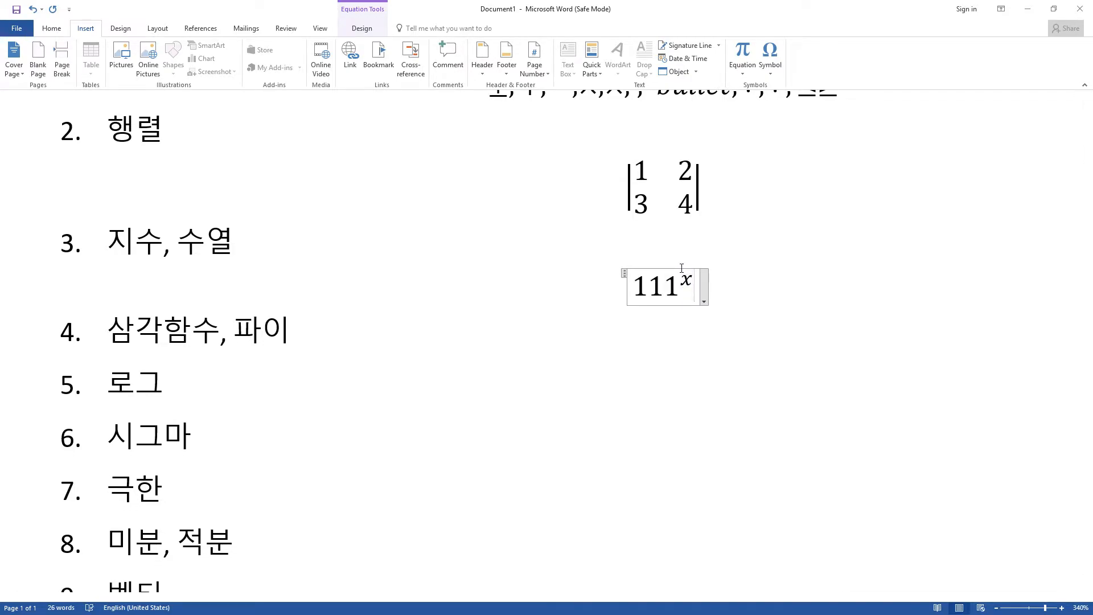
# Add a comma and some spacing after the power, and enter a₁ with the underscore subscript code.
pyautogui.press('Right')
pyautogui.write(',   a')
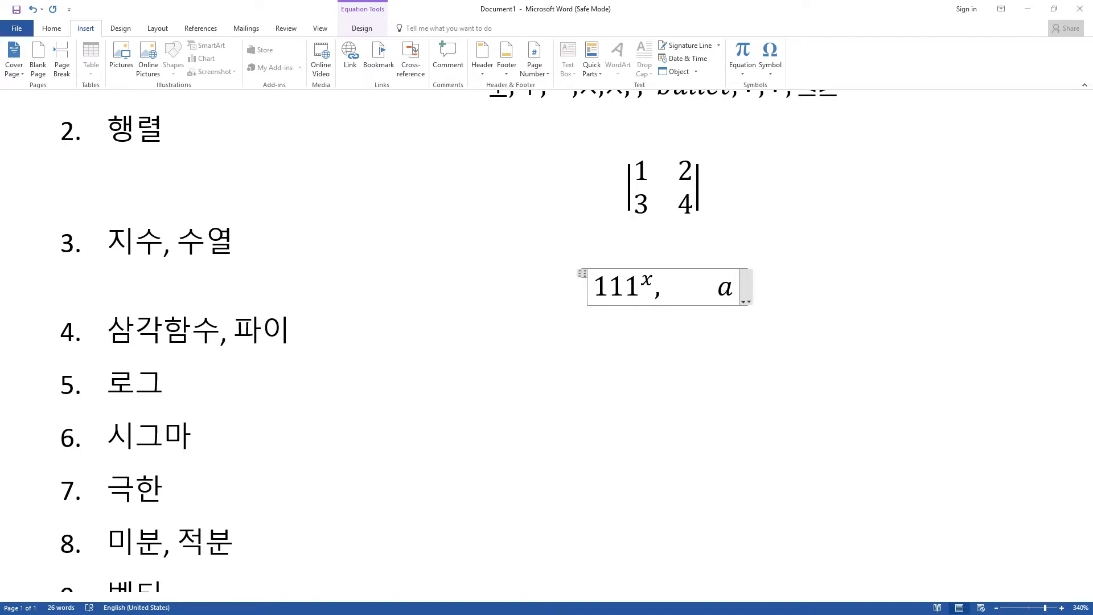
pyautogui.write('_')
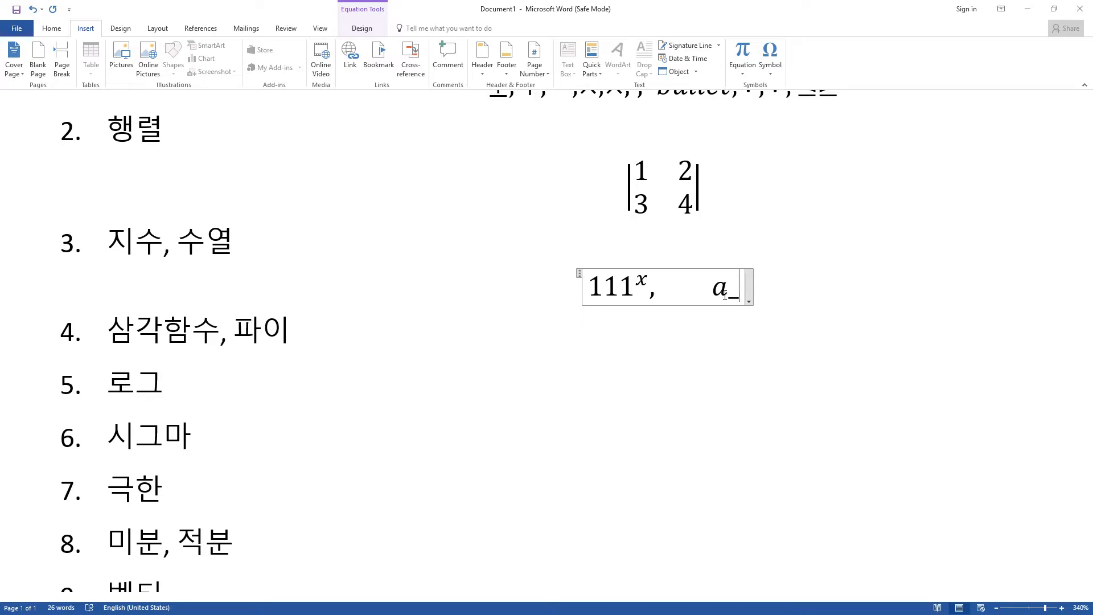
pyautogui.press('space')
pyautogui.write('1')
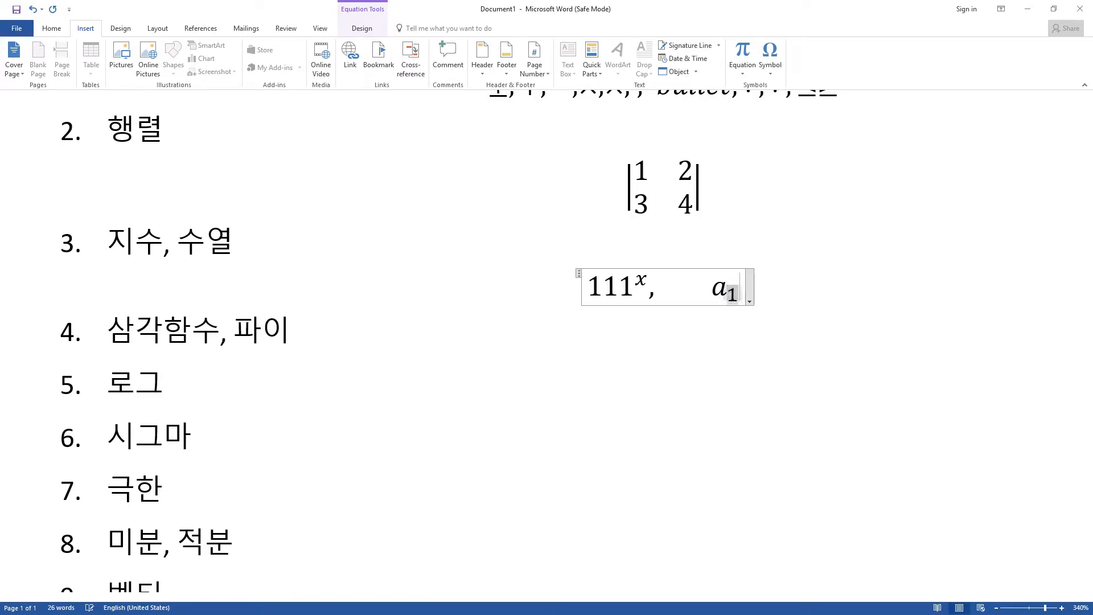
# Continue the sequence after a₁ with the comma-separated subscripted terms a₂, a₃ and a₂₂.
pyautogui.press('Right')
pyautogui.write(',a_')
pyautogui.press('space')
pyautogui.write('2')
pyautogui.press('Right')
pyautogui.write(',a_3')
pyautogui.press('space')
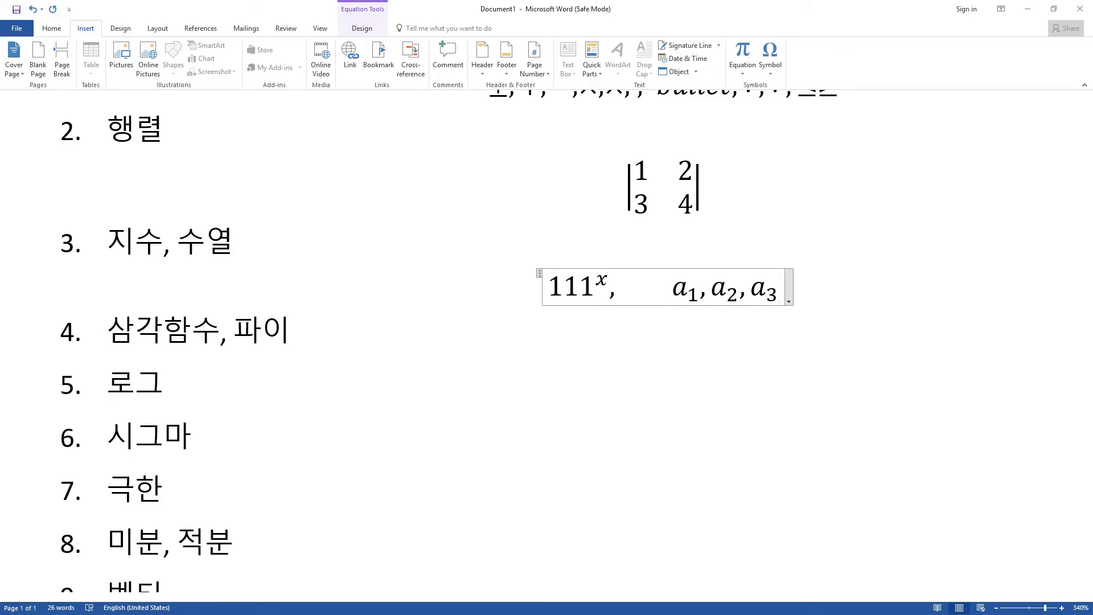
pyautogui.write(',a_')
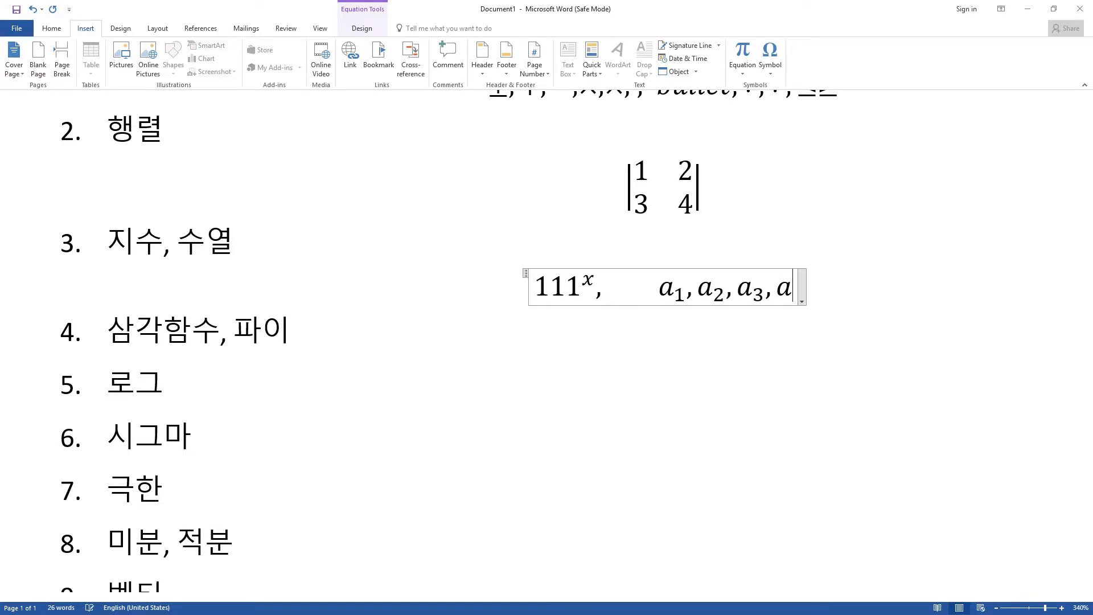
pyautogui.write('22')
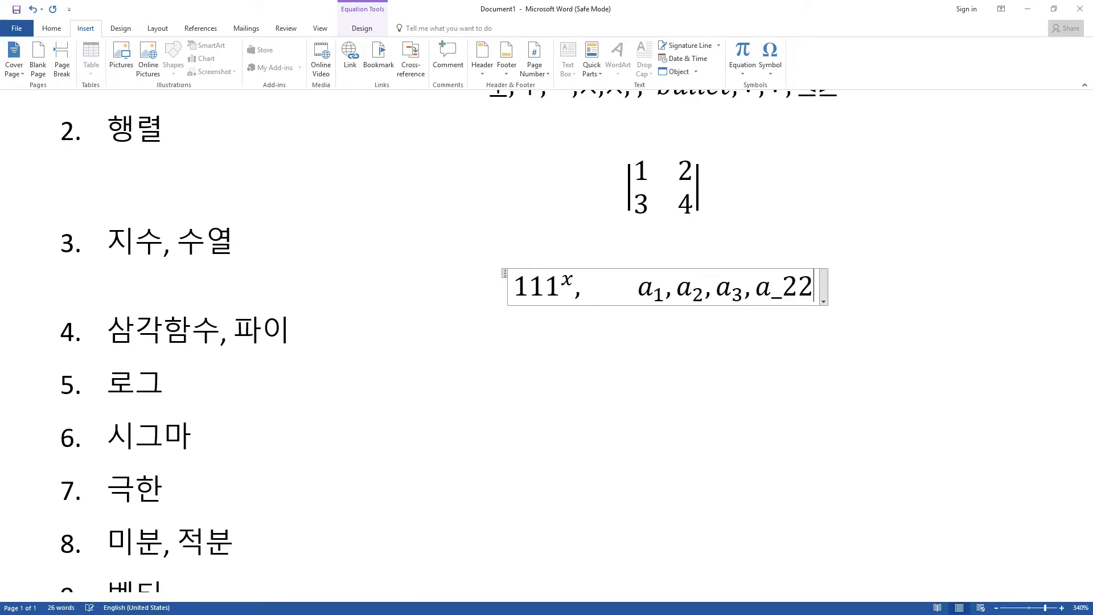
pyautogui.press('space')
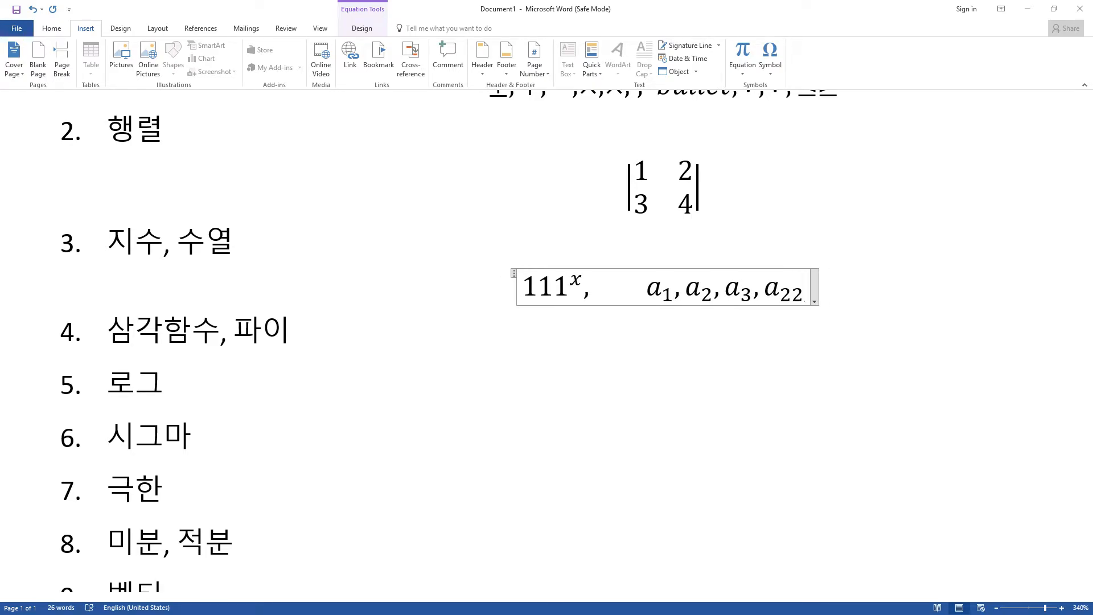
# Append a comma and another a with an empty subscript placeholder, and step through the neighbouring subscript positions.
pyautogui.write(',a_')
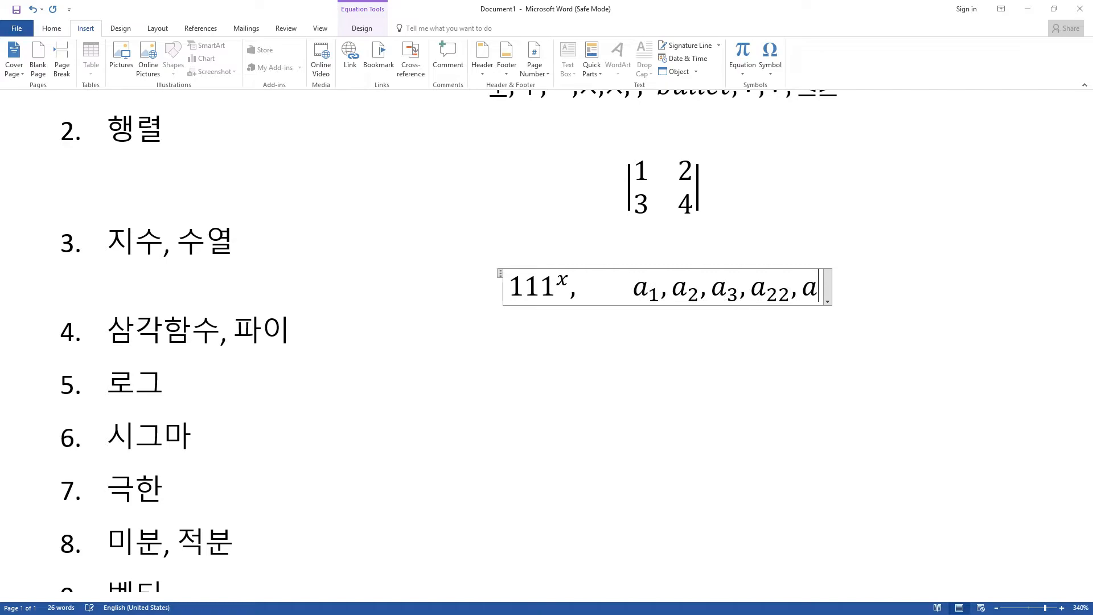
pyautogui.press('space')
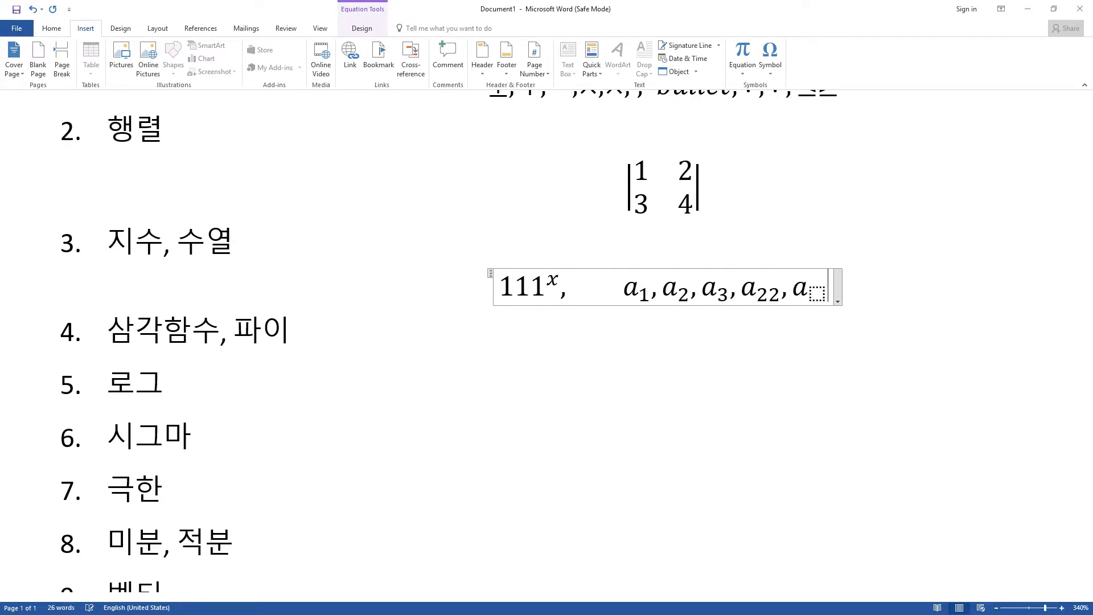
pyautogui.press('Left')
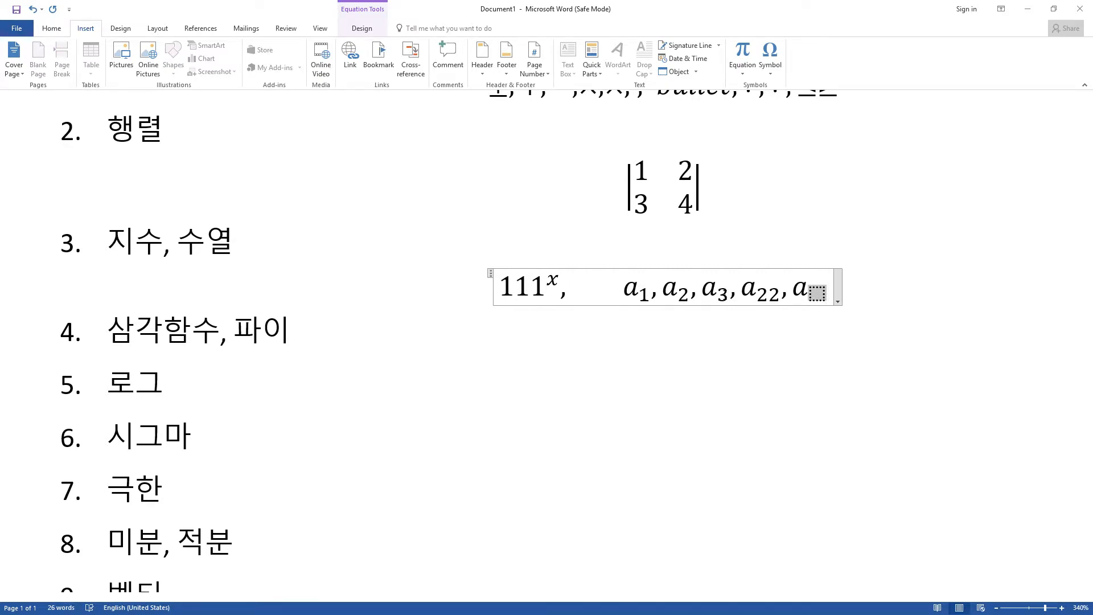
pyautogui.press('Left')
pyautogui.press('Left')
pyautogui.press('Left')
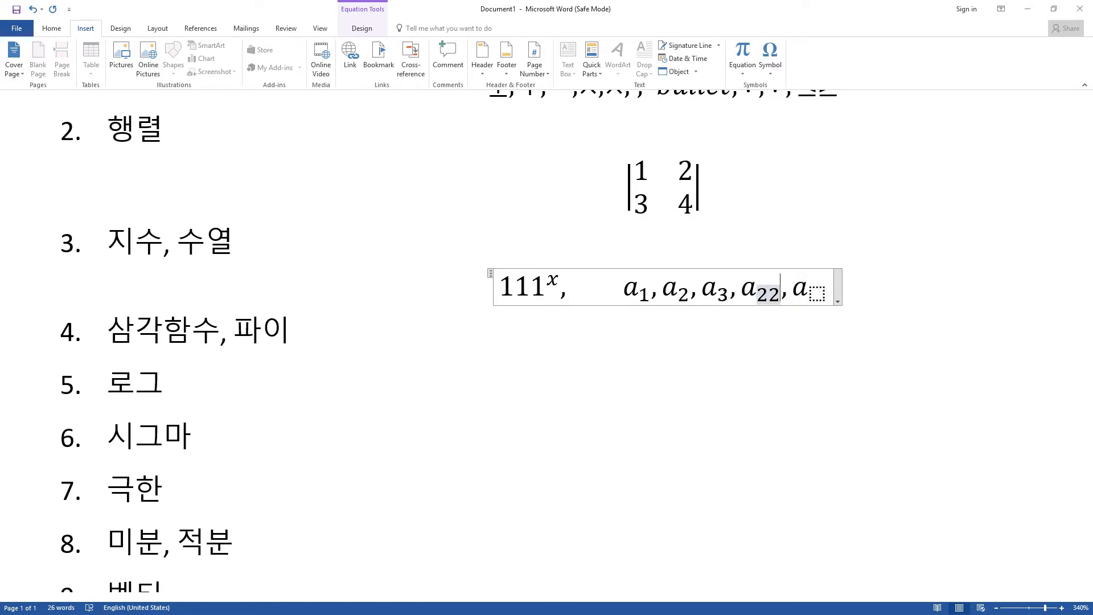
pyautogui.press('Right')
pyautogui.press('Right')
pyautogui.press('Right')
pyautogui.press('Right')
pyautogui.press('Right')
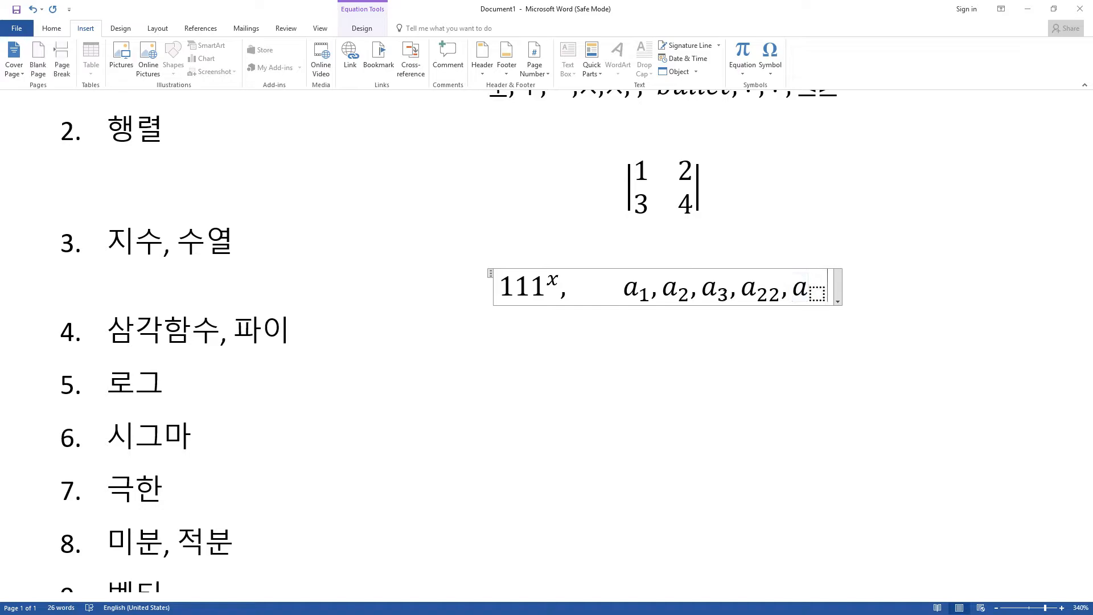
pyautogui.press('Left')
pyautogui.press('Left')
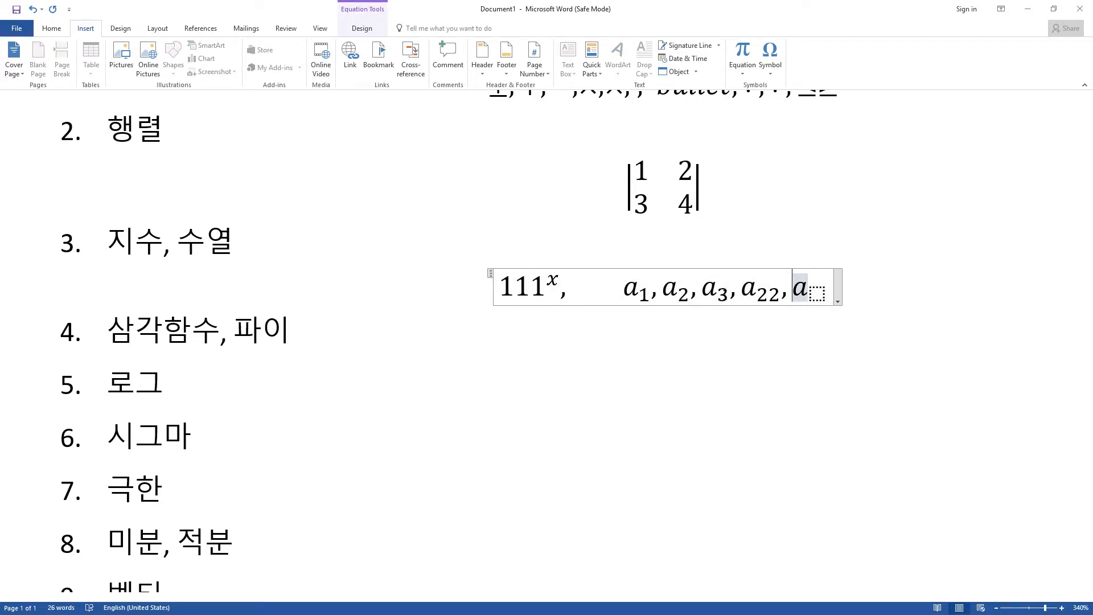
# Replace the last term's empty subscript with 1, try adding /2 after it, and remove that addition.
pyautogui.press('End')
pyautogui.press('BackSpace')
pyautogui.press('BackSpace')
pyautogui.write('_')
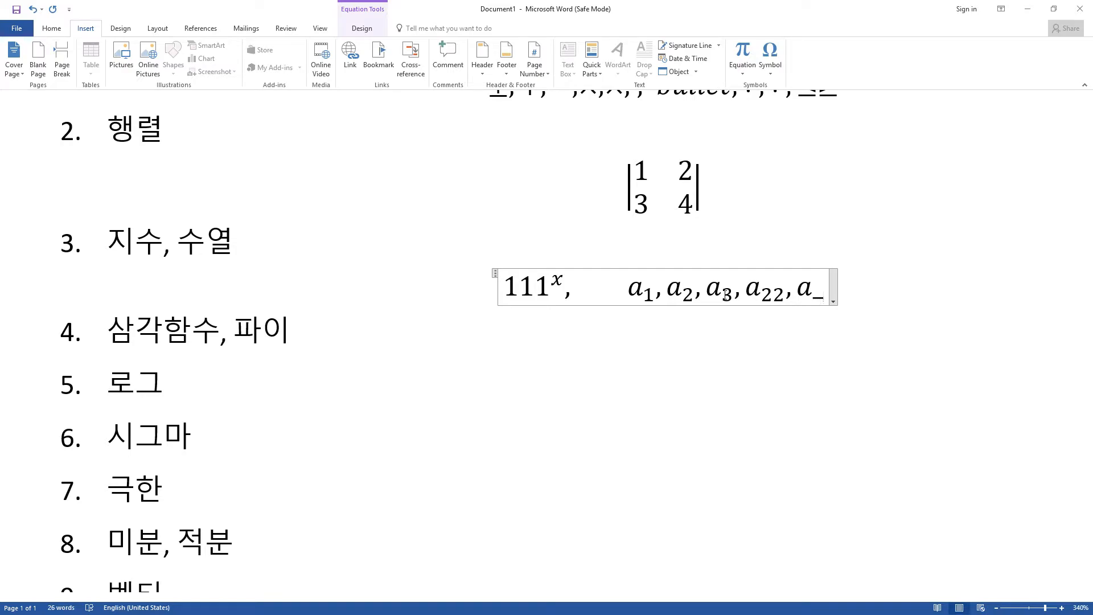
pyautogui.write('1/2')
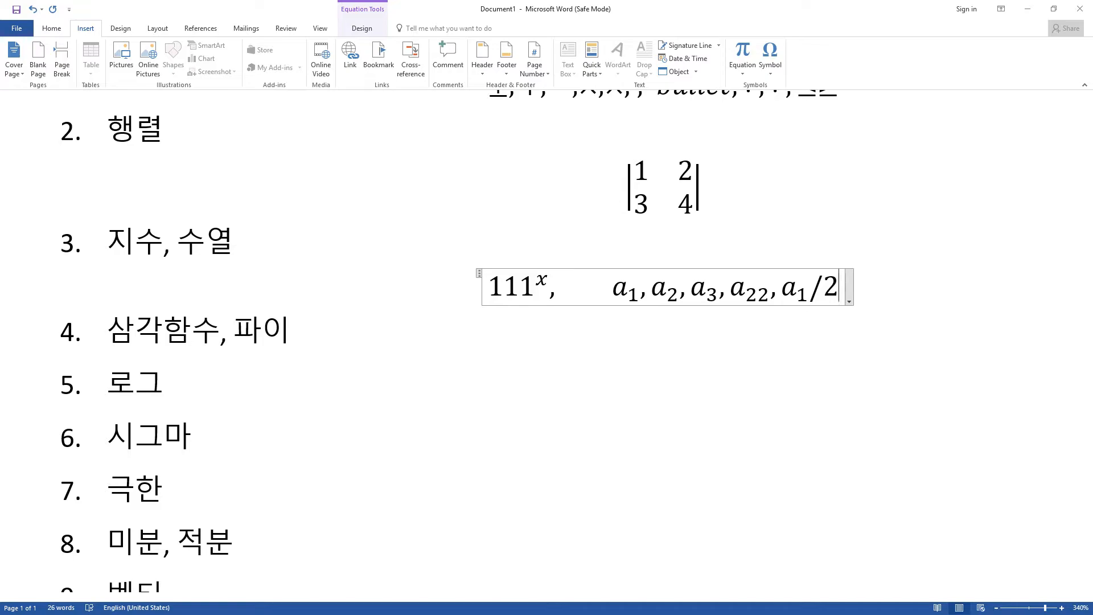
pyautogui.press('BackSpace')
pyautogui.press('BackSpace')
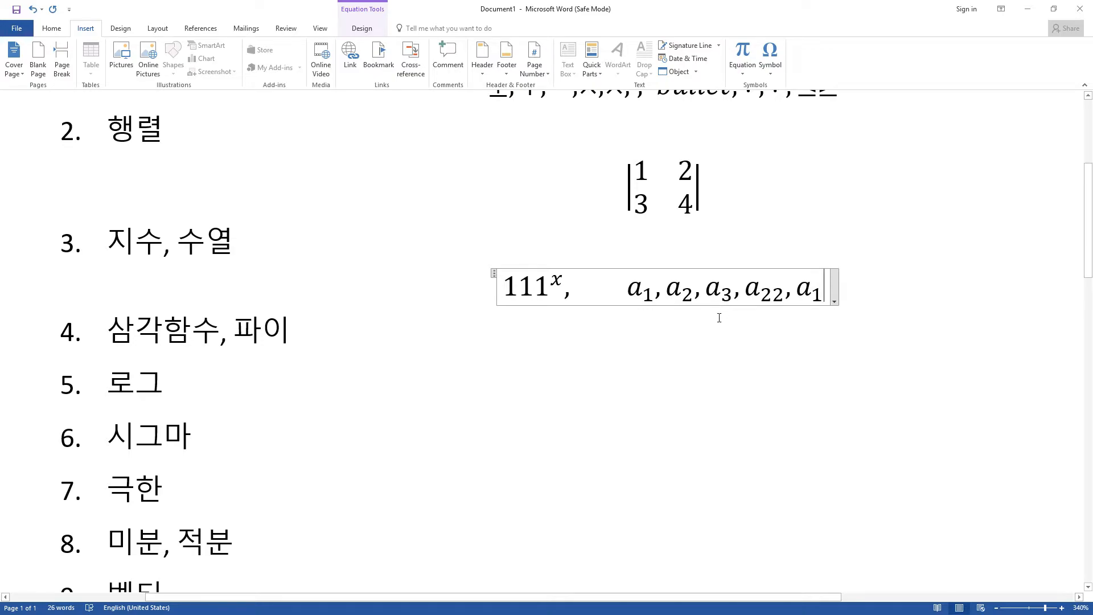
# Add a comma after the last a₁ and enter the fraction 212121 over 321321 with the slash code, followed by another comma.
pyautogui.scroll(3, 718, 315)
pyautogui.scroll(-1, 670, 352)
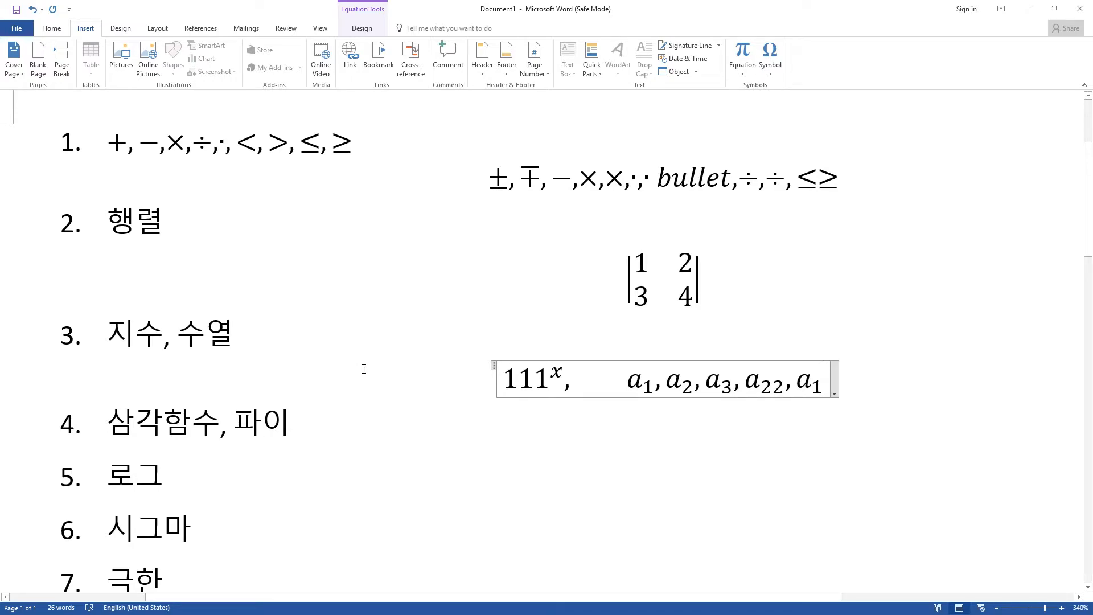
pyautogui.write(',')
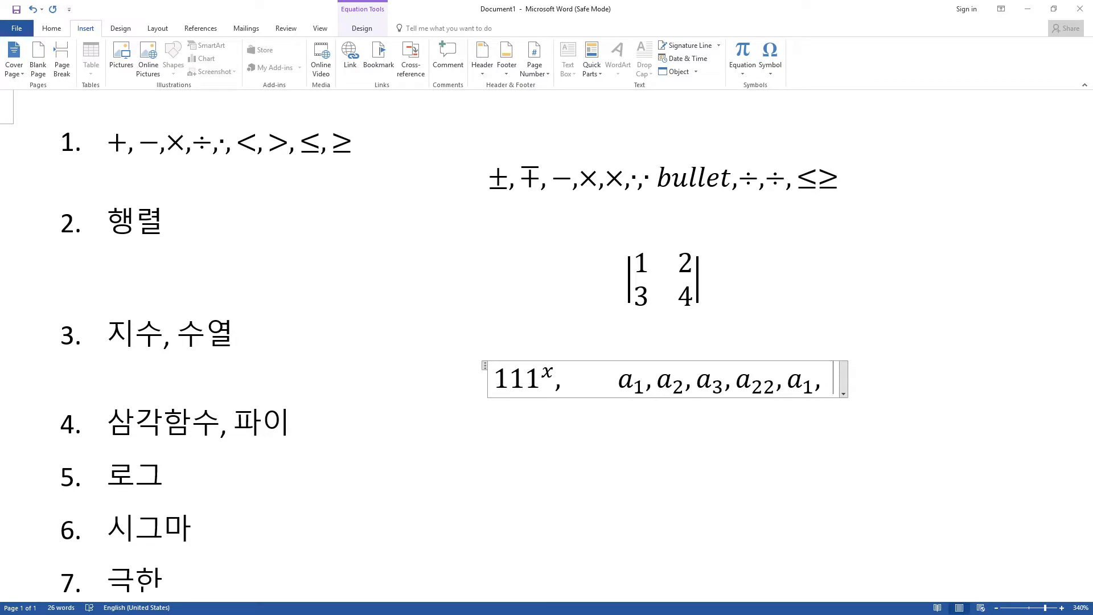
pyautogui.write('/')
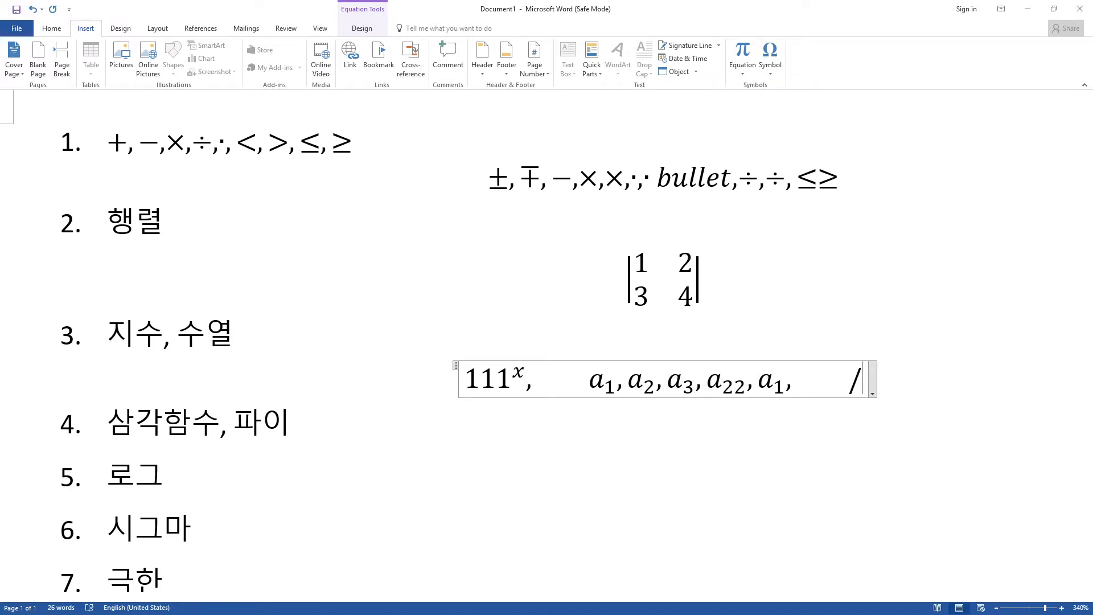
pyautogui.press('space')
pyautogui.press('Left')
pyautogui.press('Up')
pyautogui.press('Down')
pyautogui.write('321321')
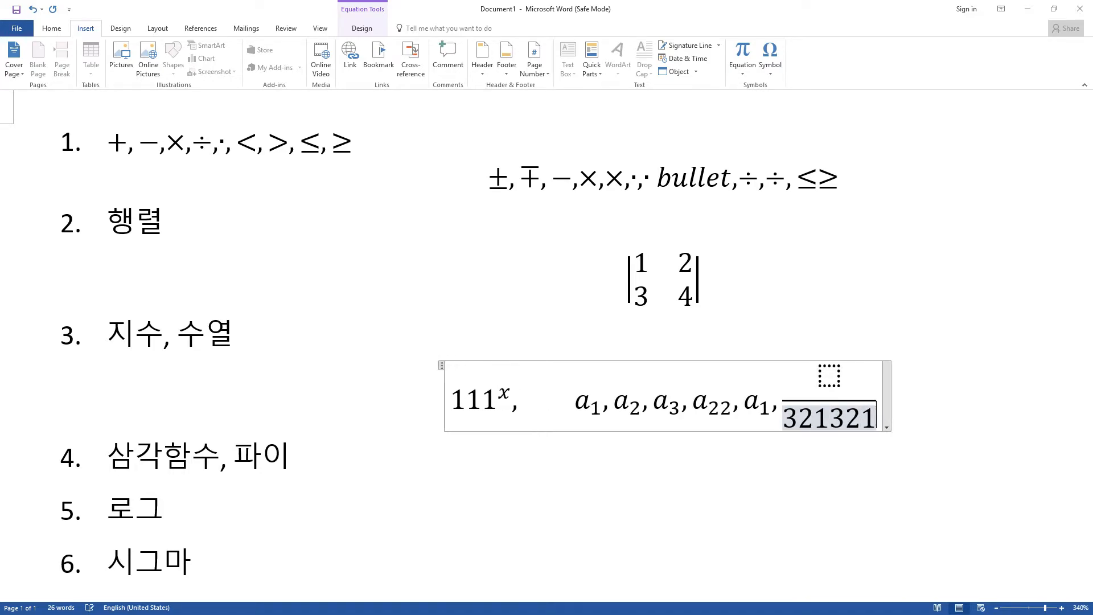
pyautogui.press('Up')
pyautogui.write('212121')
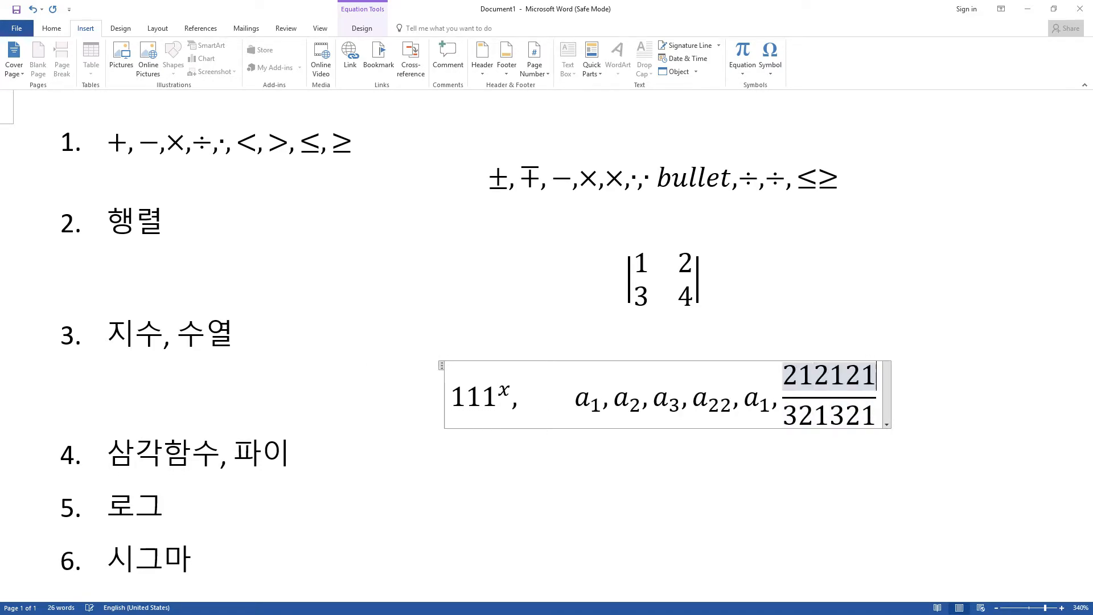
pyautogui.press('Right')
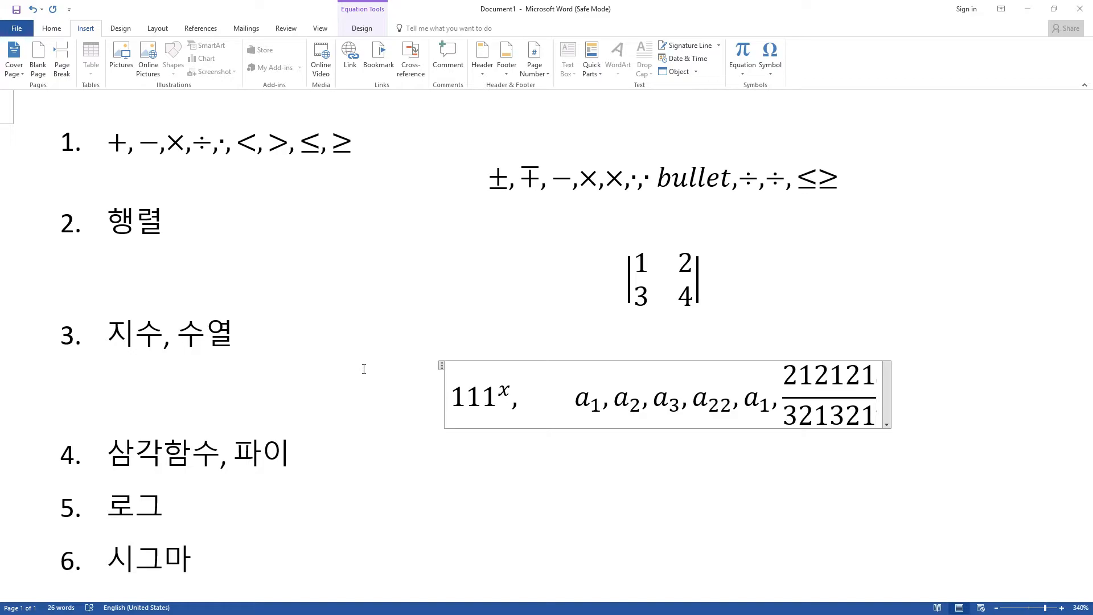
pyautogui.write(',')
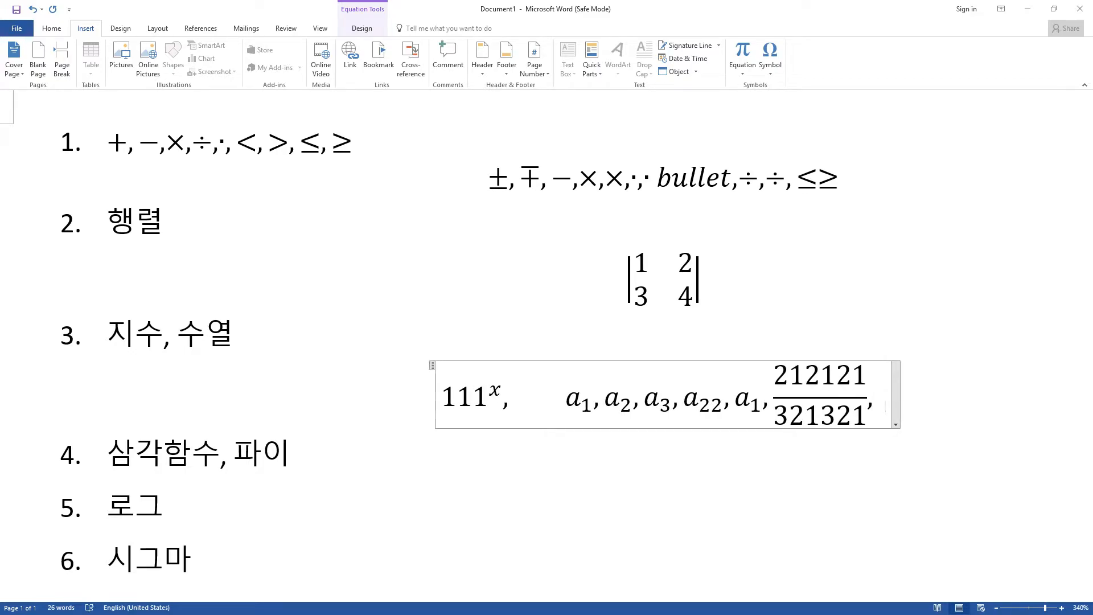
# Enter a forward slash and a backslash side by side after the fraction for comparison, and remove both.
pyautogui.write('/')
pyautogui.press('BackSpace')
pyautogui.write('\\')
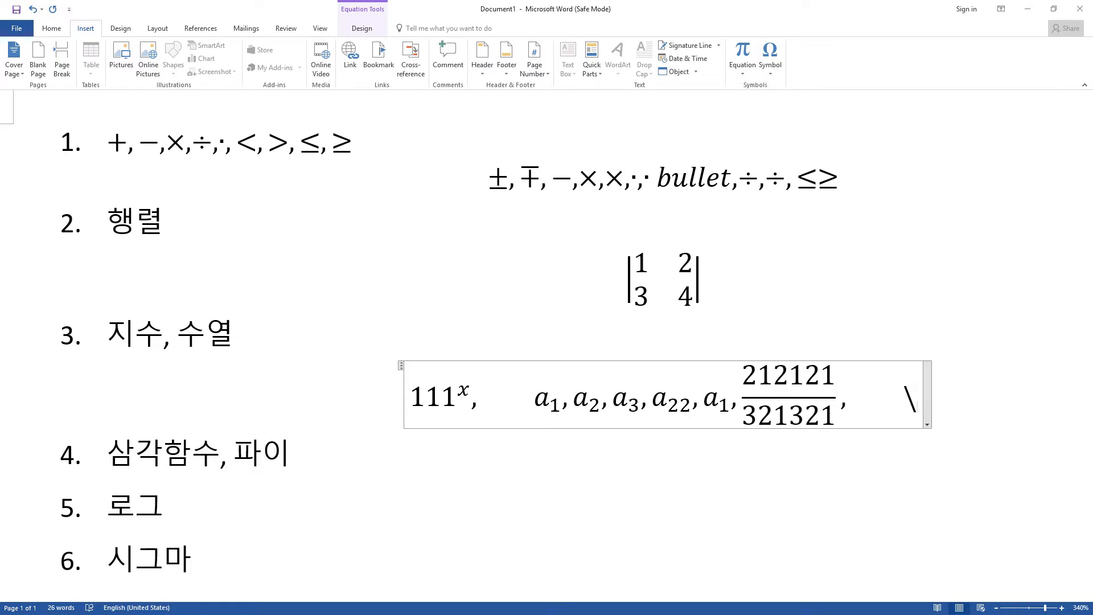
pyautogui.press('BackSpace')
pyautogui.write('/\\')
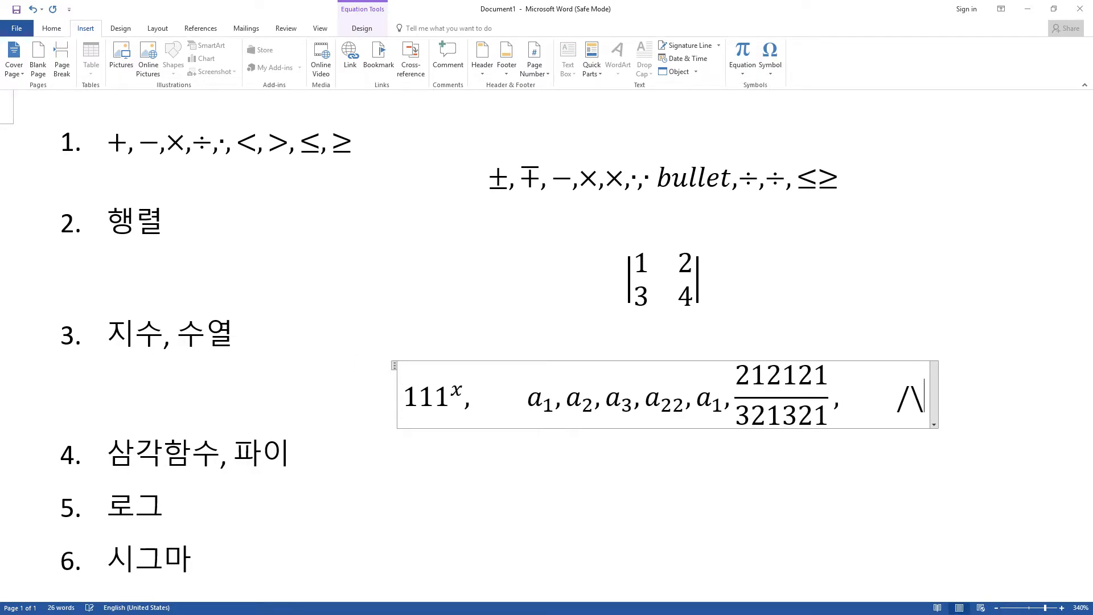
pyautogui.press('Left')
pyautogui.press('Left')
pyautogui.press('Right')
pyautogui.press('Right')
pyautogui.press('BackSpace')
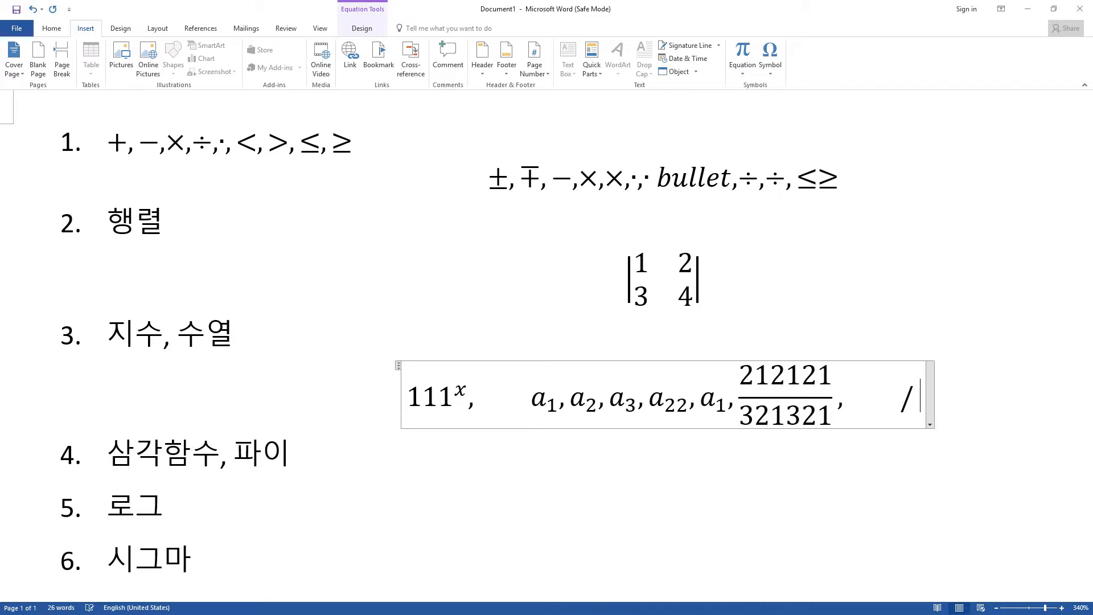
pyautogui.press('BackSpace')
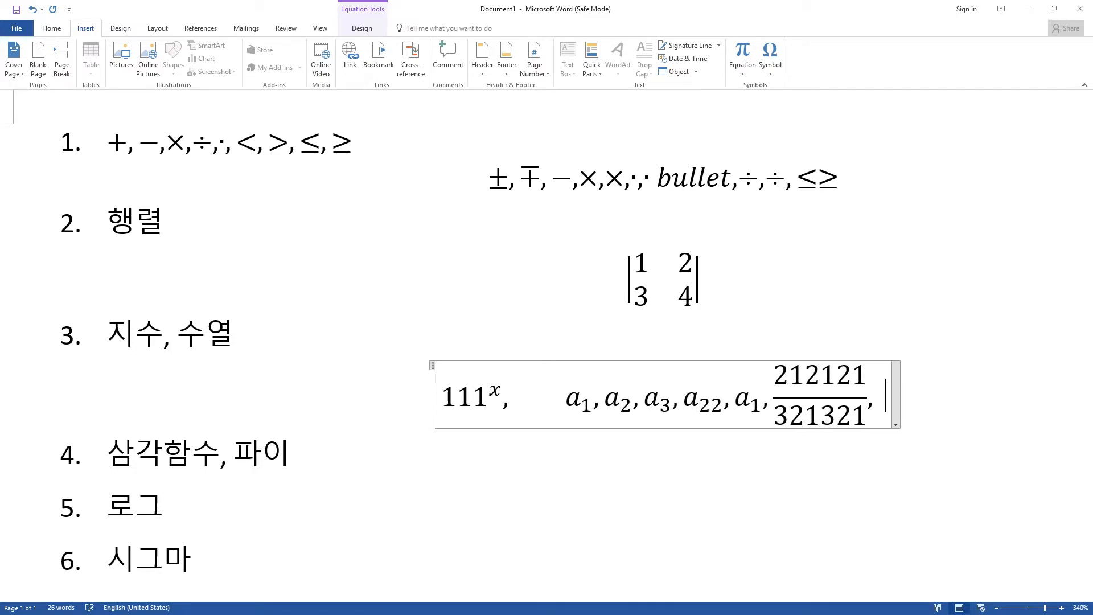
# Insert an empty fraction at the end of the equation and nest another empty fraction in its denominator and in its numerator.
pyautogui.write('/')
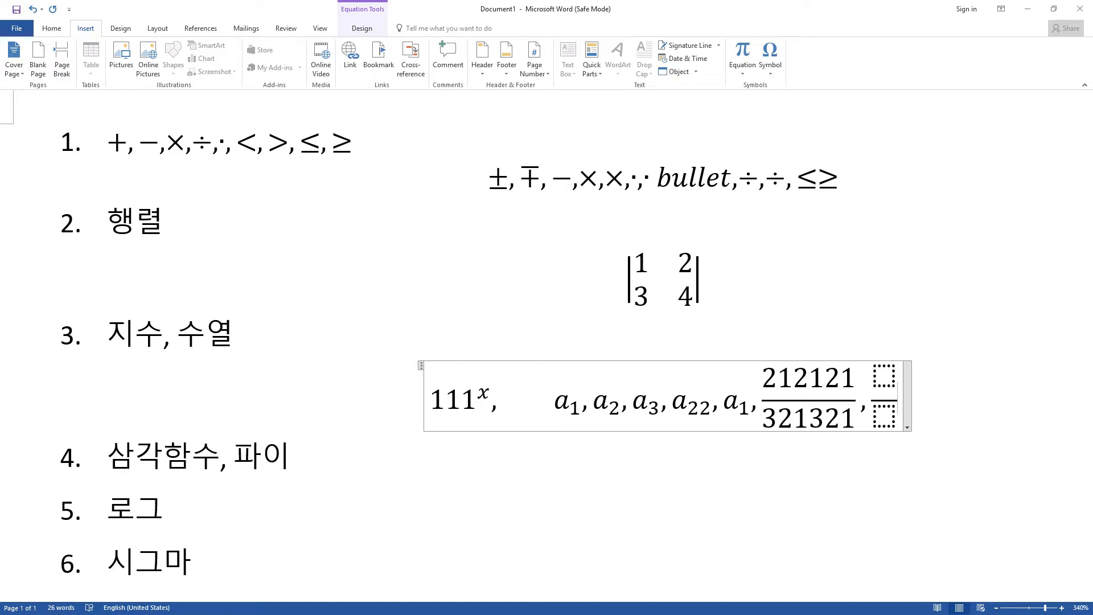
pyautogui.press('Down')
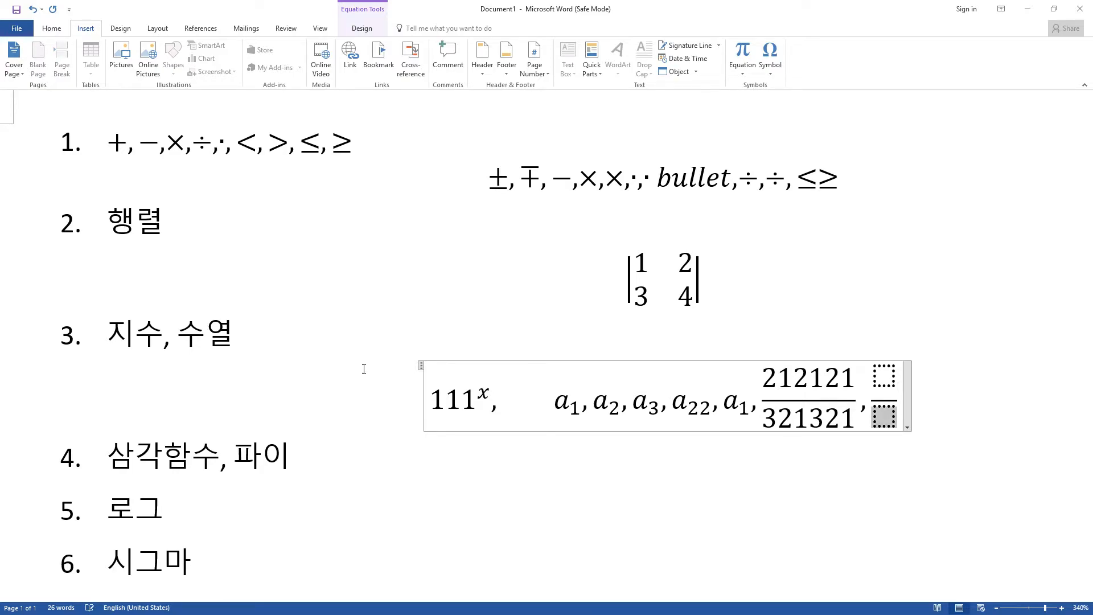
pyautogui.write('/')
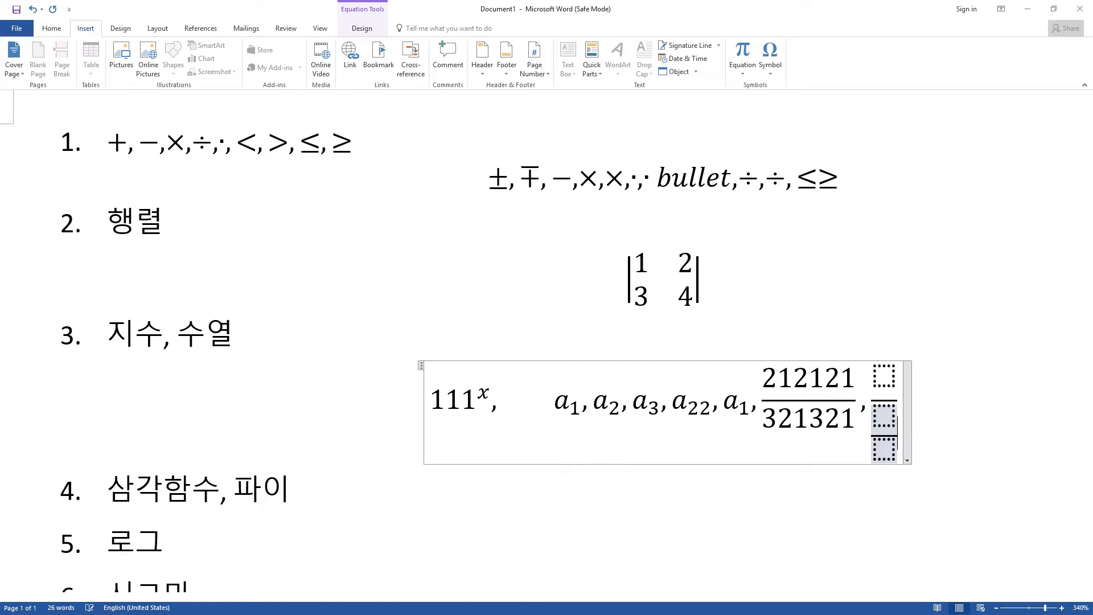
pyautogui.press('Up')
pyautogui.write('/')
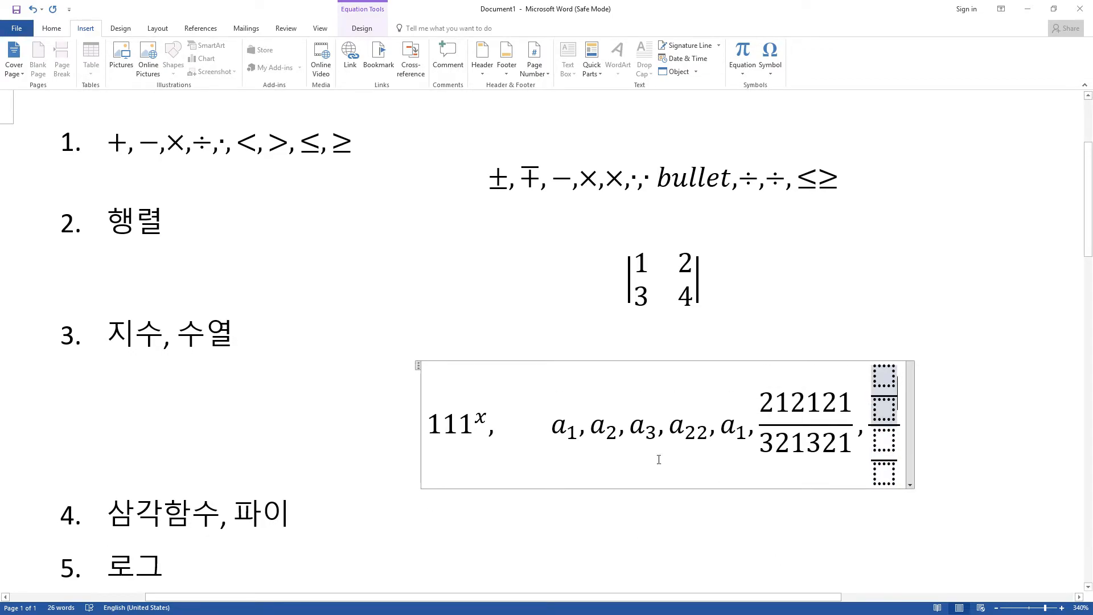
# Raise the exponent x of 111 to the power 5, and give 111 a subscript 1 carrying its own subscript 1 and superscript x.
pyautogui.click(488, 413)
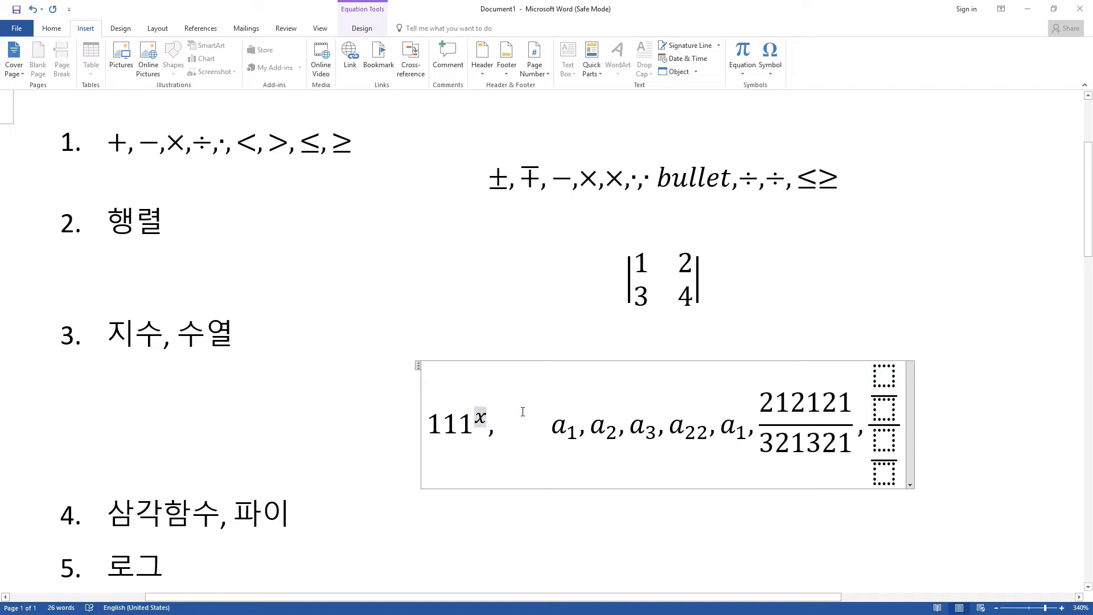
pyautogui.write('^5')
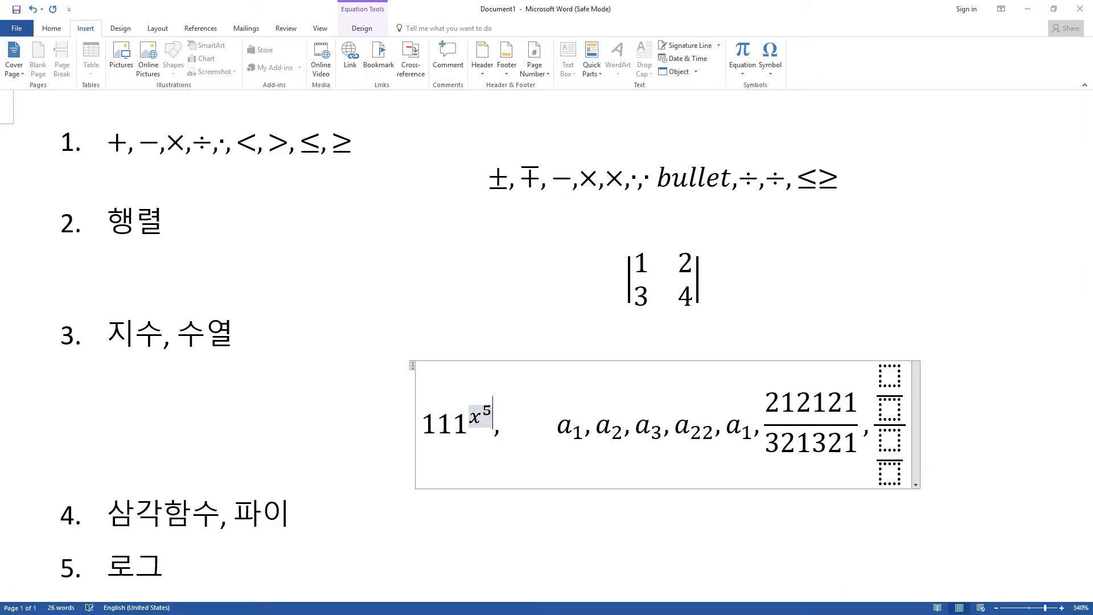
pyautogui.press('Right')
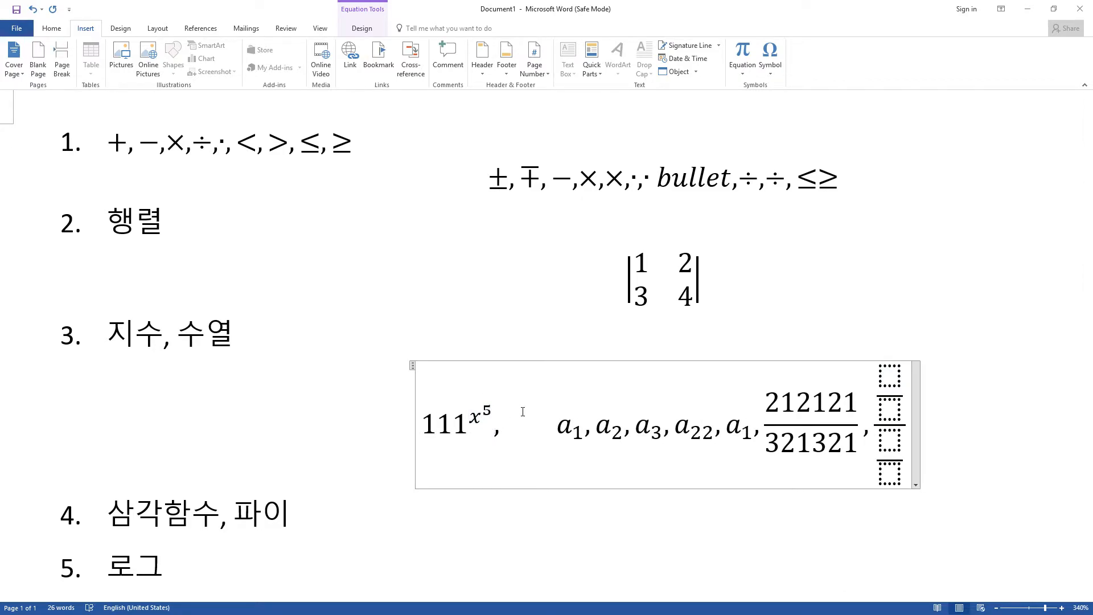
pyautogui.write('_1')
pyautogui.press('Left')
pyautogui.press('Left')
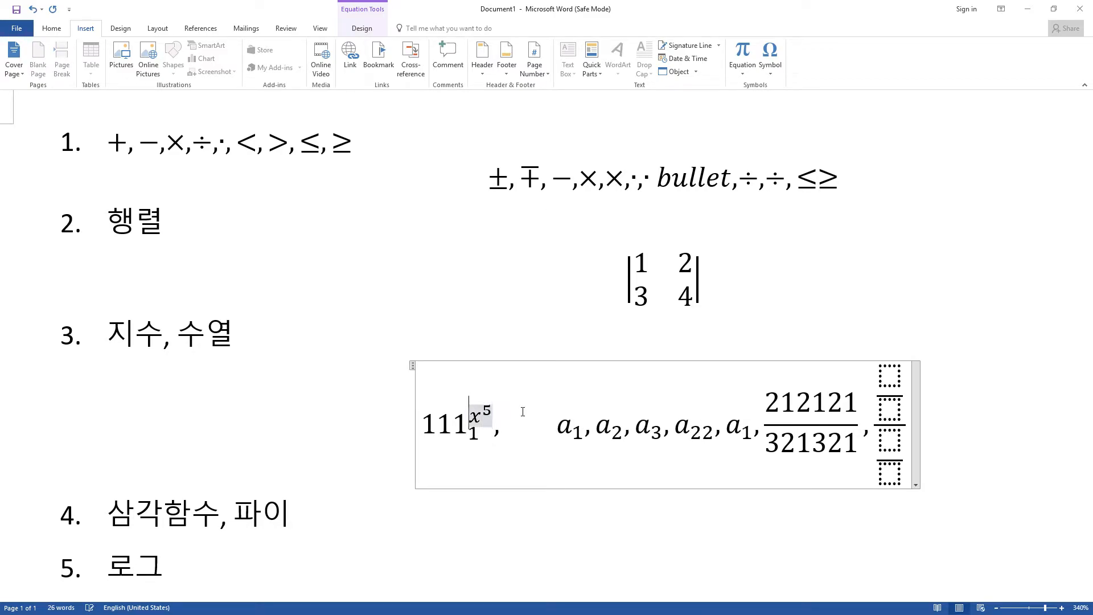
pyautogui.write('_1 ^x')
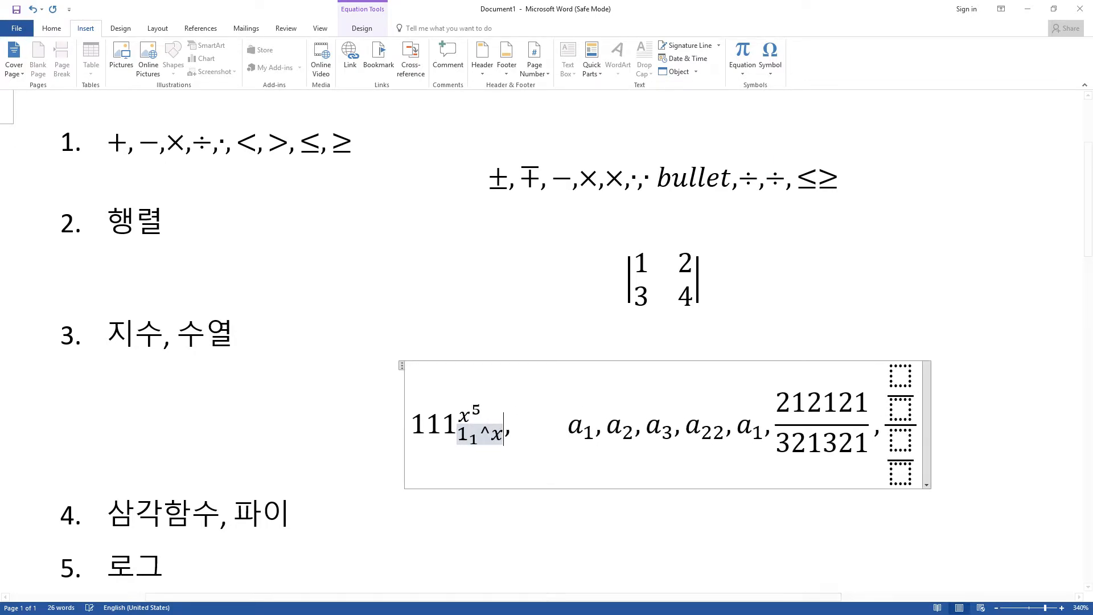
# Give the 5 in the exponent of 111 its own subscript 1 and superscript 1.
pyautogui.click(489, 410)
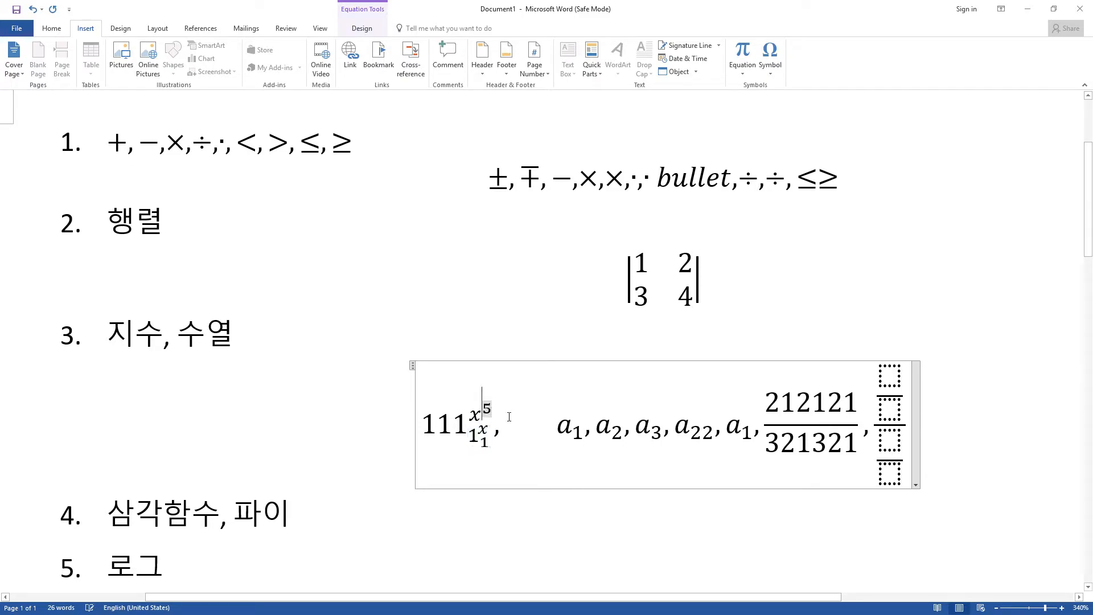
pyautogui.press('Left')
pyautogui.write('_1 ^1')
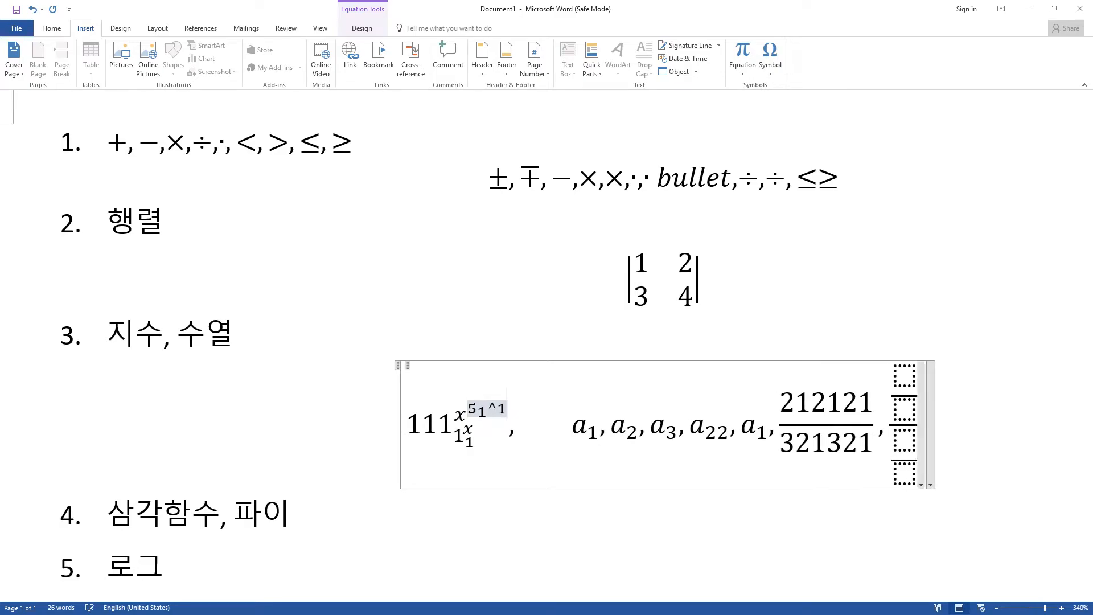
# Add an unnumbered line below item 4, 삼각함수, 파이, and paste the copied x² equation into it.
pyautogui.scroll(-3, 411, 483)
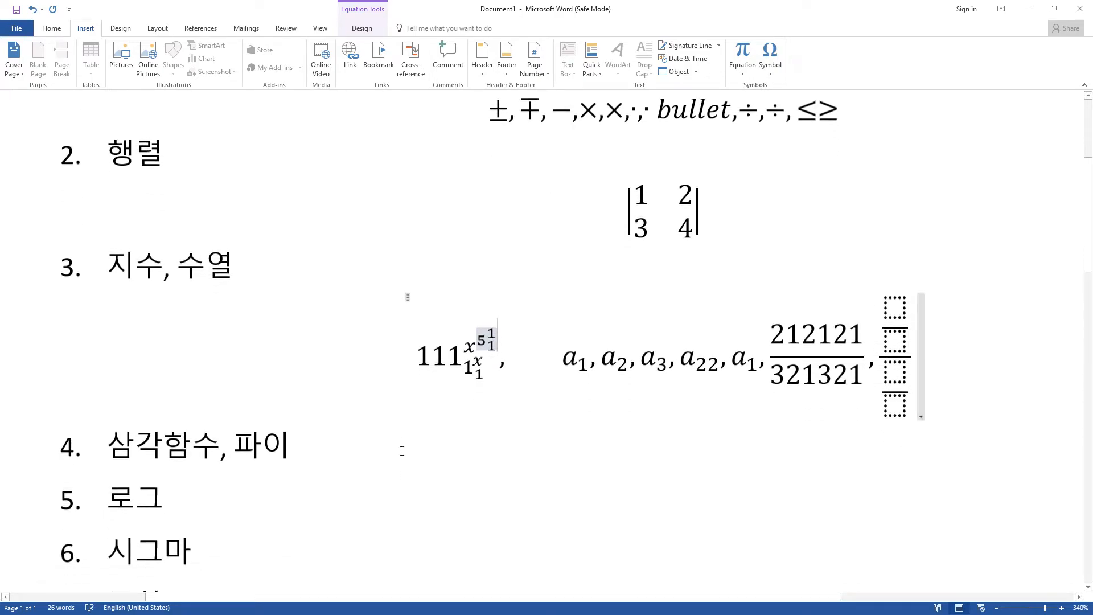
pyautogui.click(320, 333)
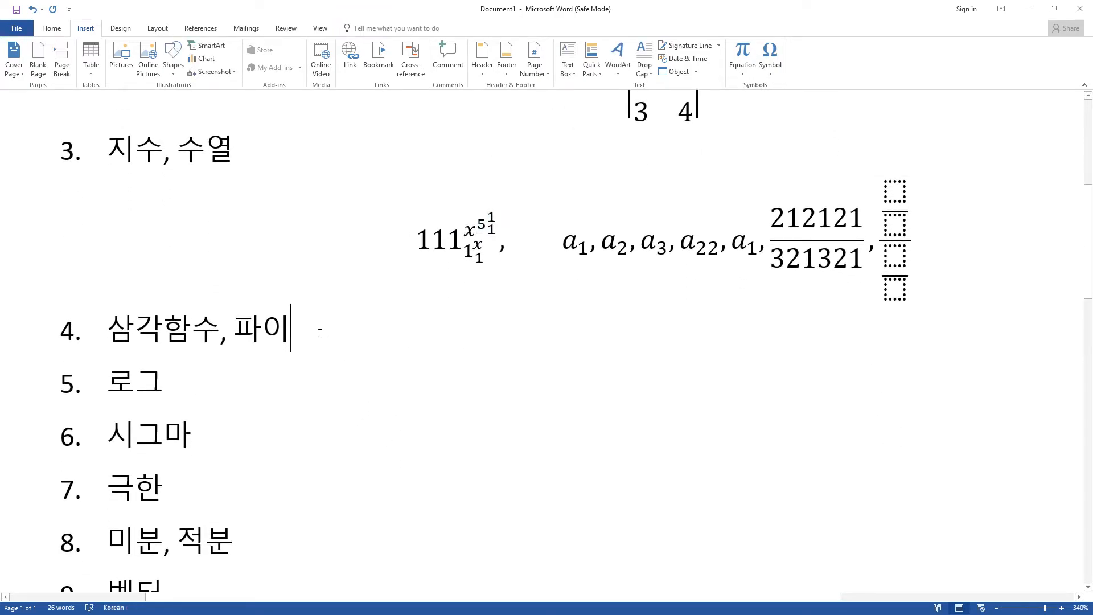
pyautogui.press('Return')
pyautogui.press('BackSpace')
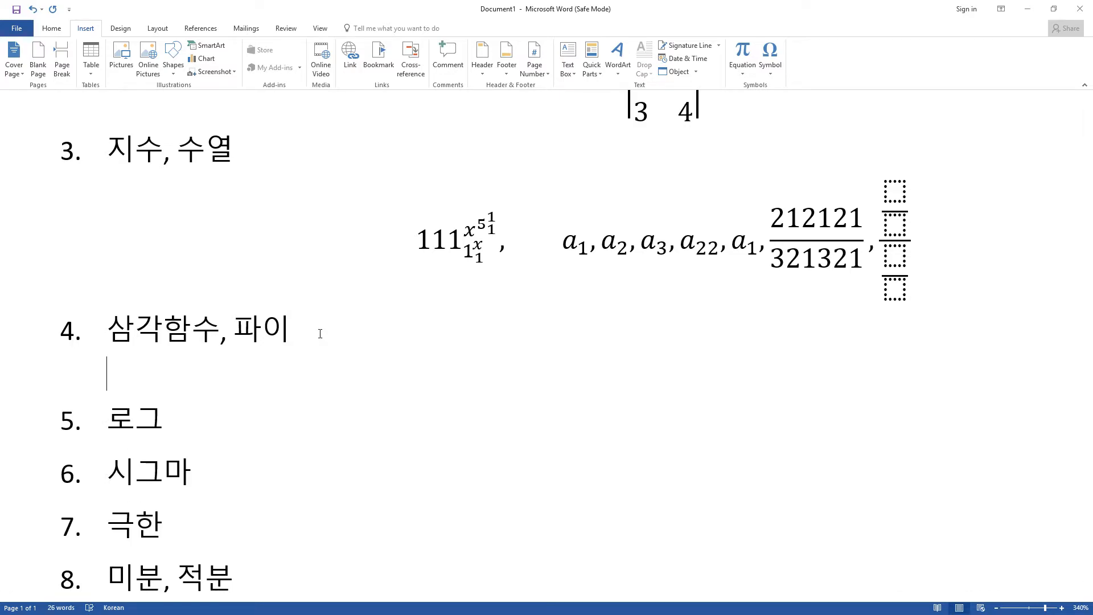
pyautogui.hotkey('ctrl', 'v')
# Replace the pasted equation's content with sin(x), entering sin as a function with a bracketed argument.
pyautogui.hotkey('shift', 'Home')
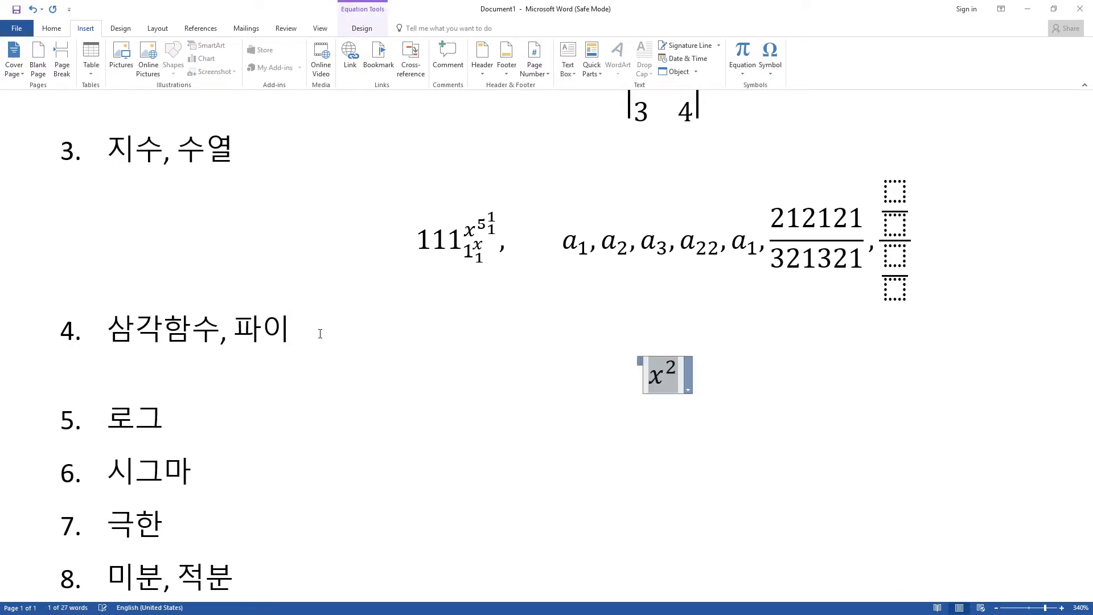
pyautogui.write('sin')
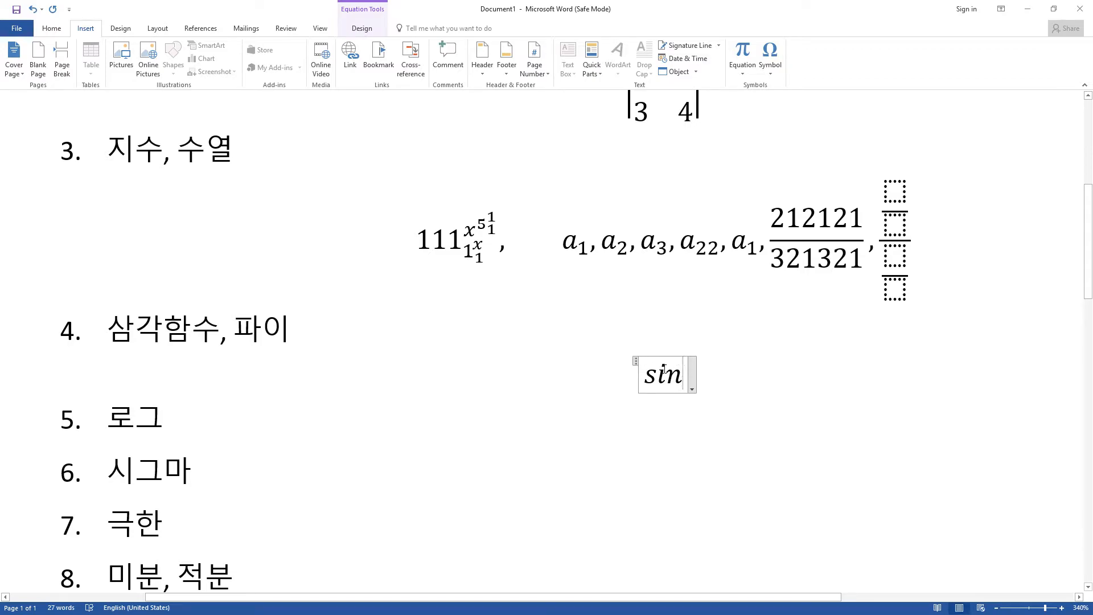
pyautogui.press('space')
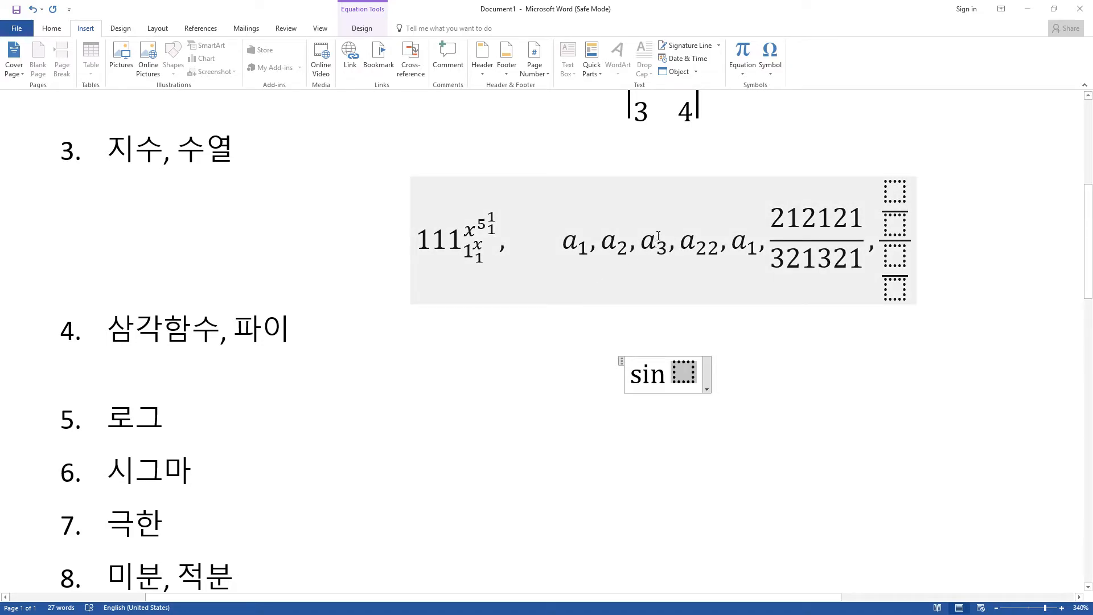
pyautogui.write('x')
pyautogui.press('BackSpace')
pyautogui.write('(x)')
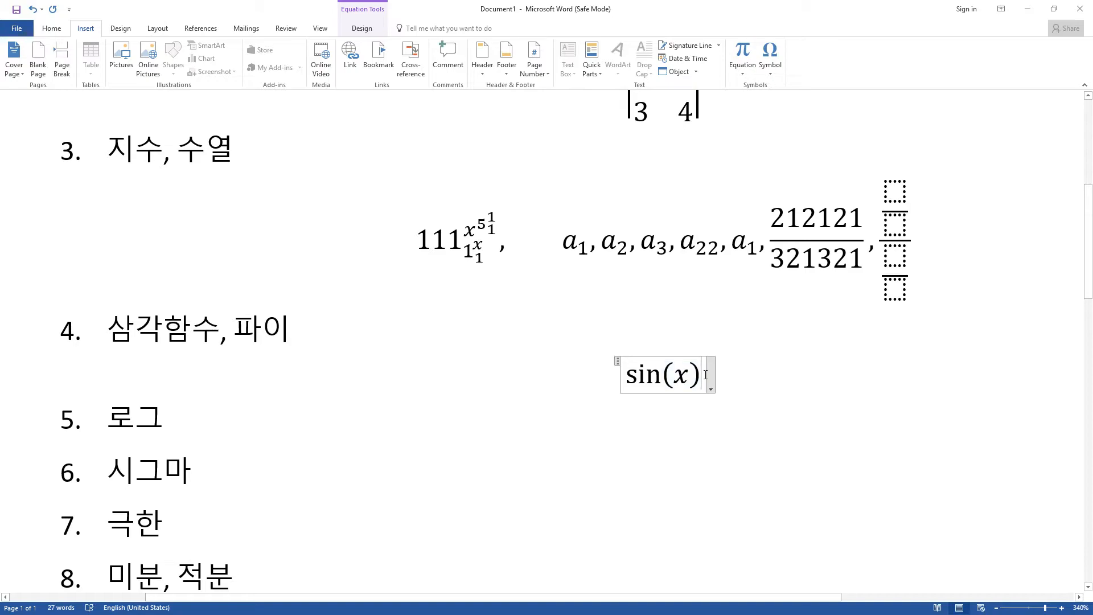
# Continue the equation after sin(x) with the comma-separated functions cos(x) and tan(x).
pyautogui.write(', cos')
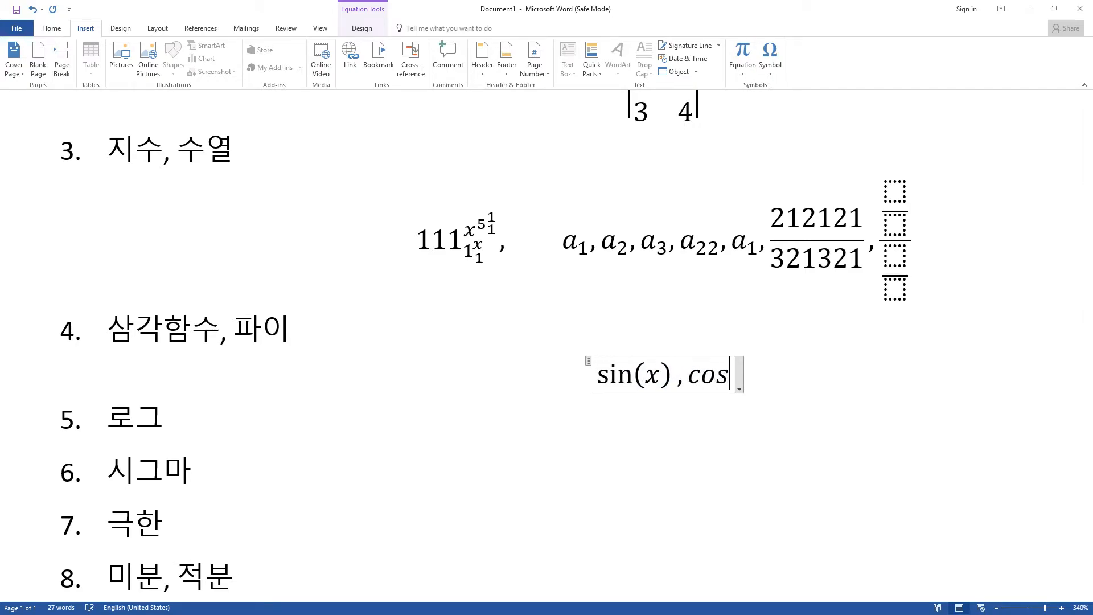
pyautogui.write(' (x),')
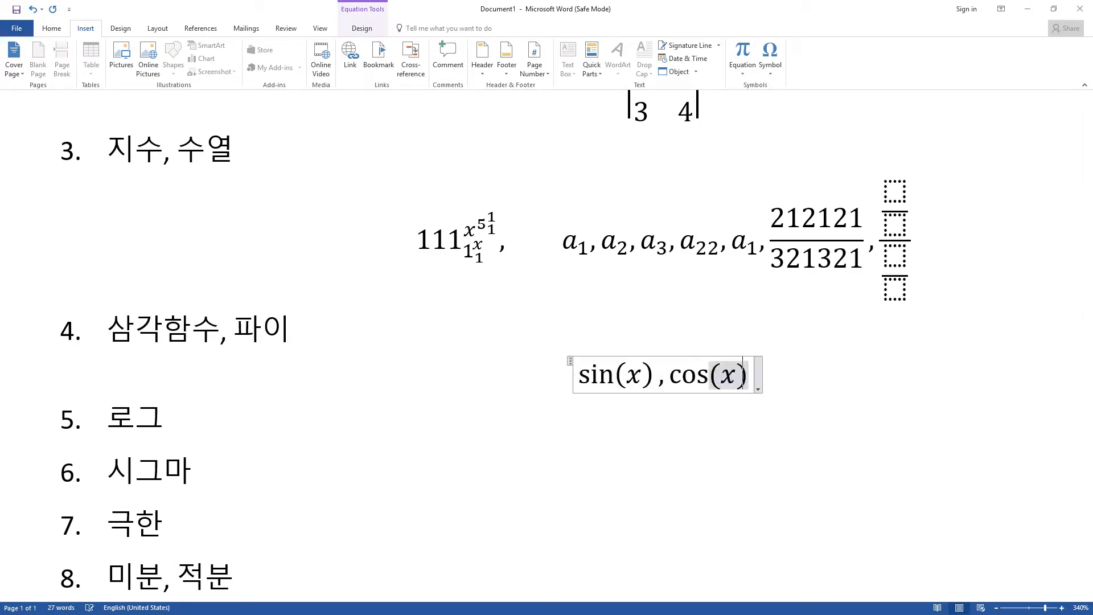
pyautogui.write('tan (x)')
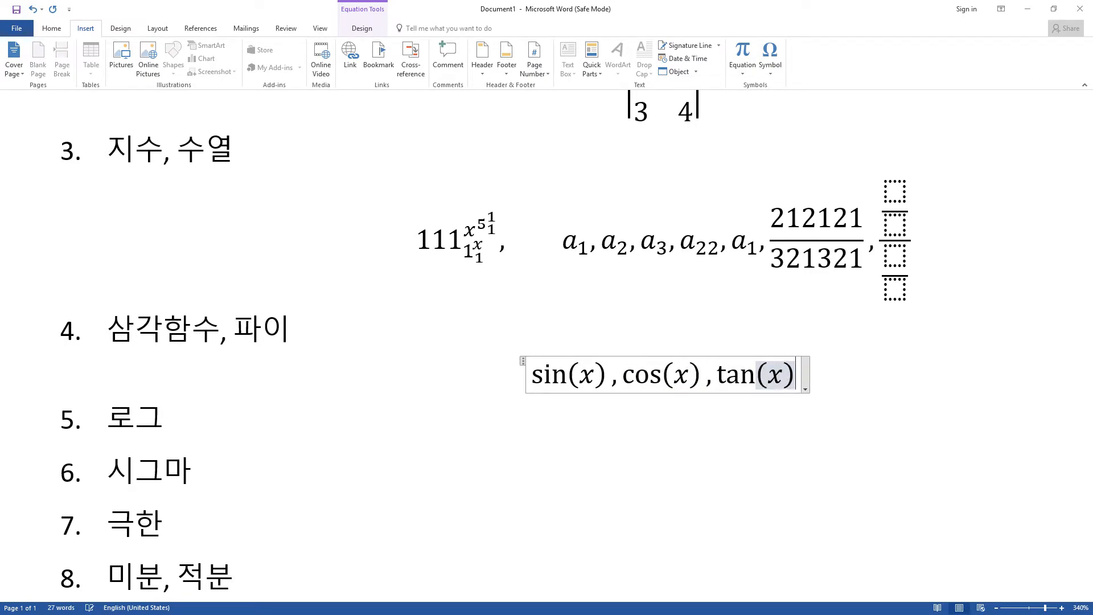
# Append a comma and cotan after tan(x), shorten it to the function cot, and give it the argument (x).
pyautogui.write(',cotan')
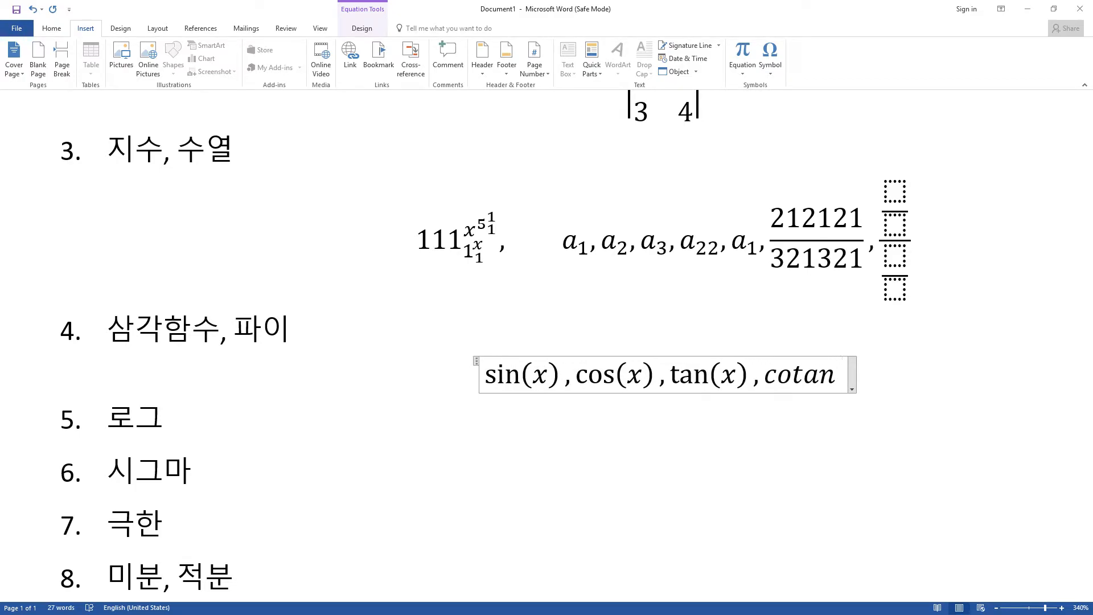
pyautogui.press('BackSpace')
pyautogui.press('BackSpace')
pyautogui.press('BackSpace')
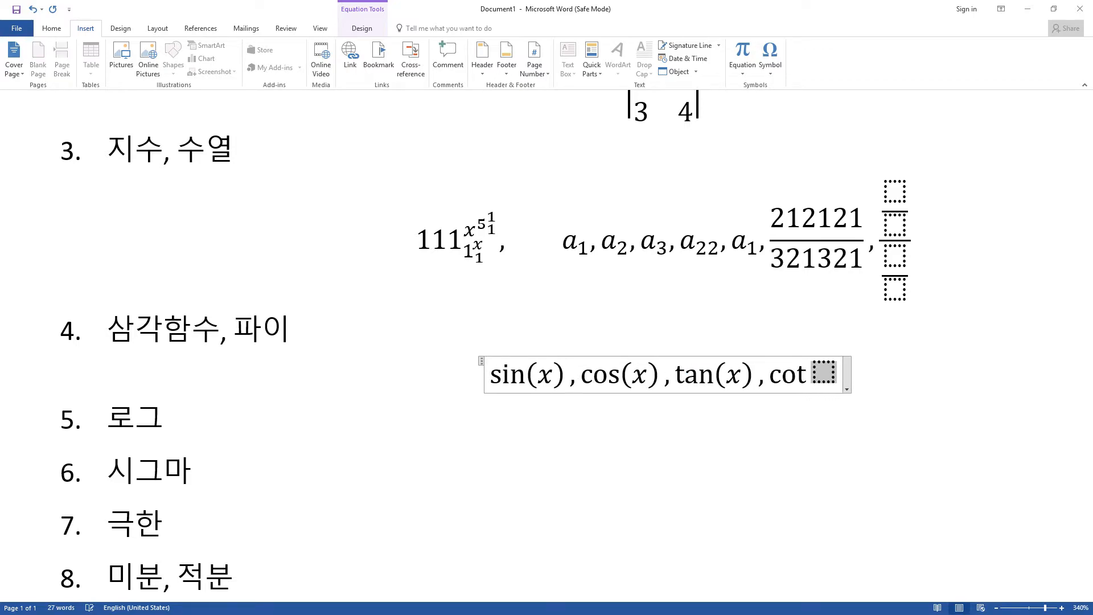
pyautogui.write('(x)')
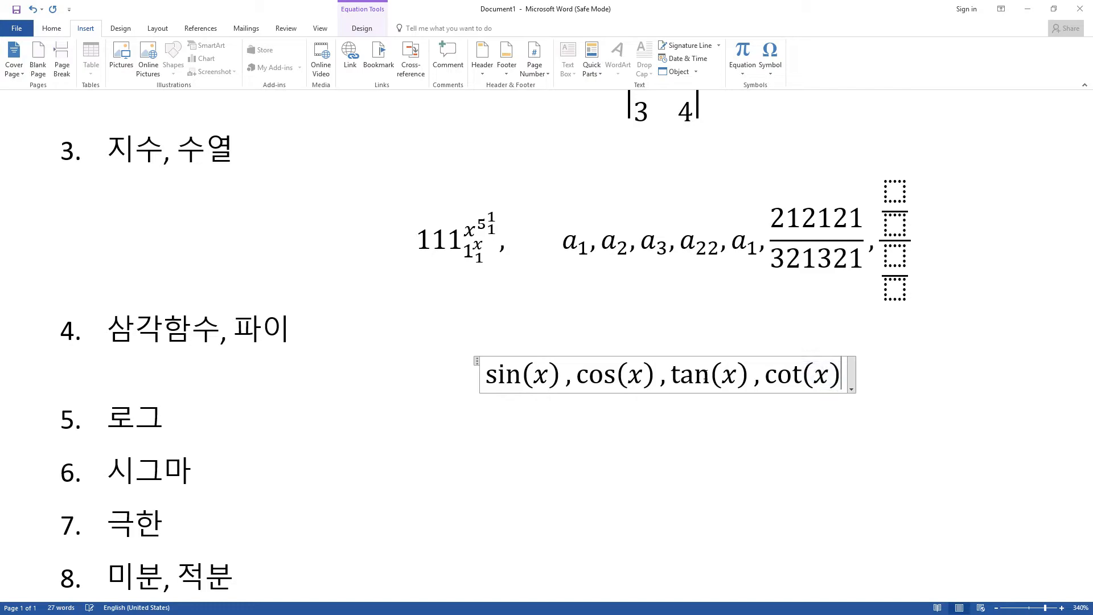
# Append the comma-separated functions sec(x) and csc(x) after cot(x), shortening the initially entered cosec to csc.
pyautogui.write(',sec')
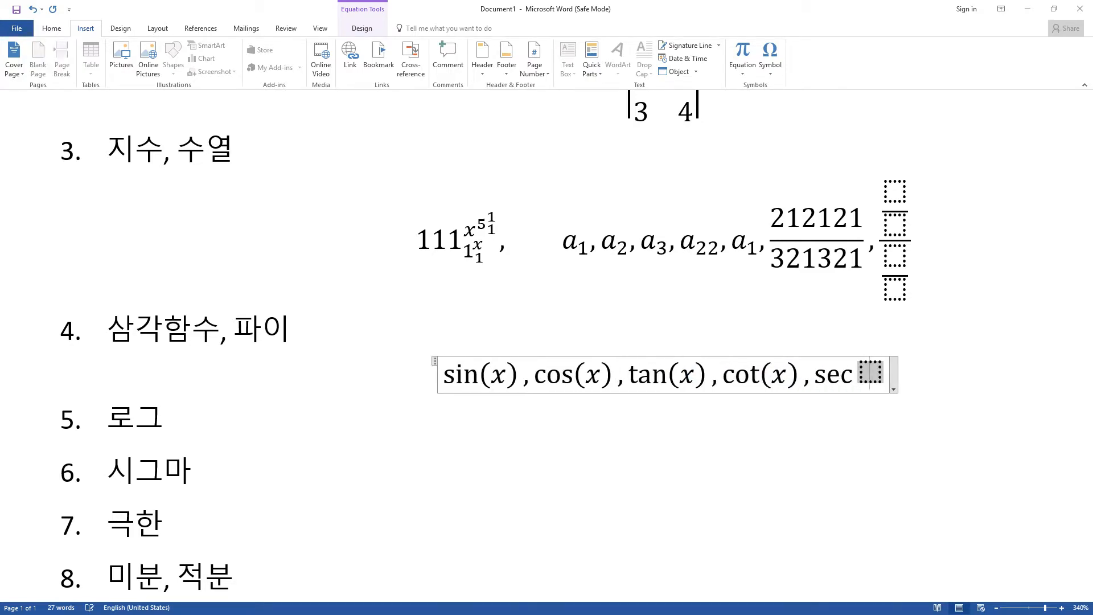
pyautogui.write(' (x),co')
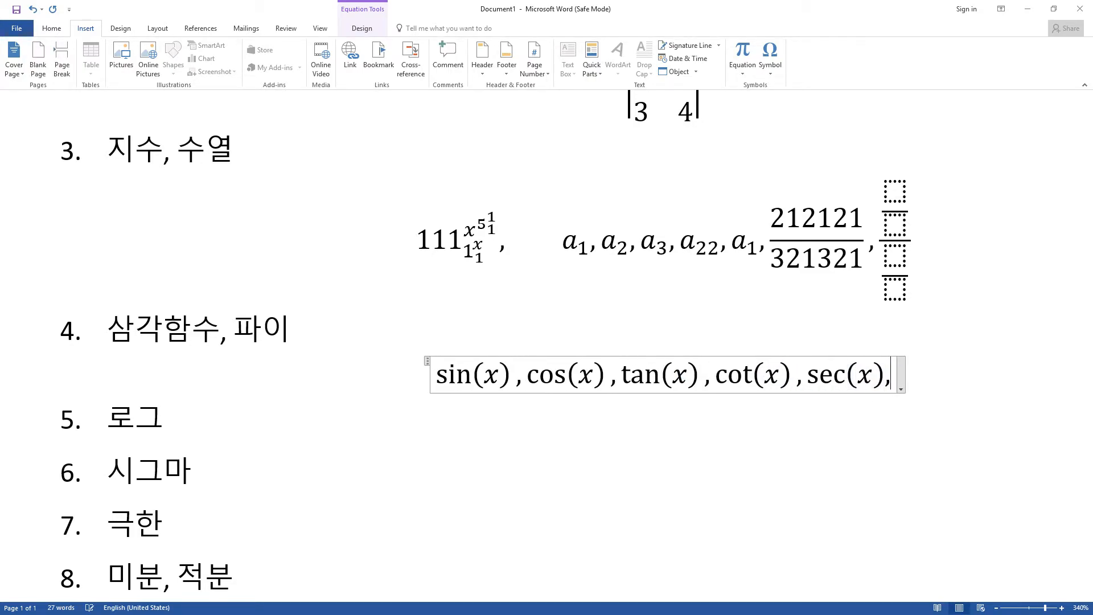
pyautogui.write('sec')
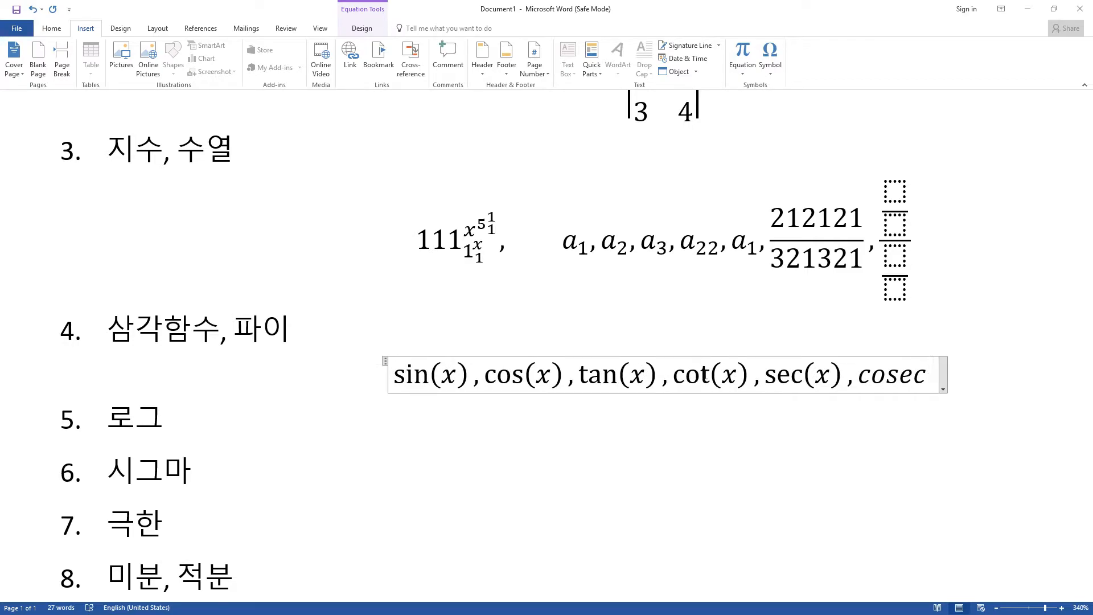
pyautogui.press('Left')
pyautogui.press('BackSpace')
pyautogui.press('Left')
pyautogui.press('BackSpace')
pyautogui.press('Right')
pyautogui.press('Right')
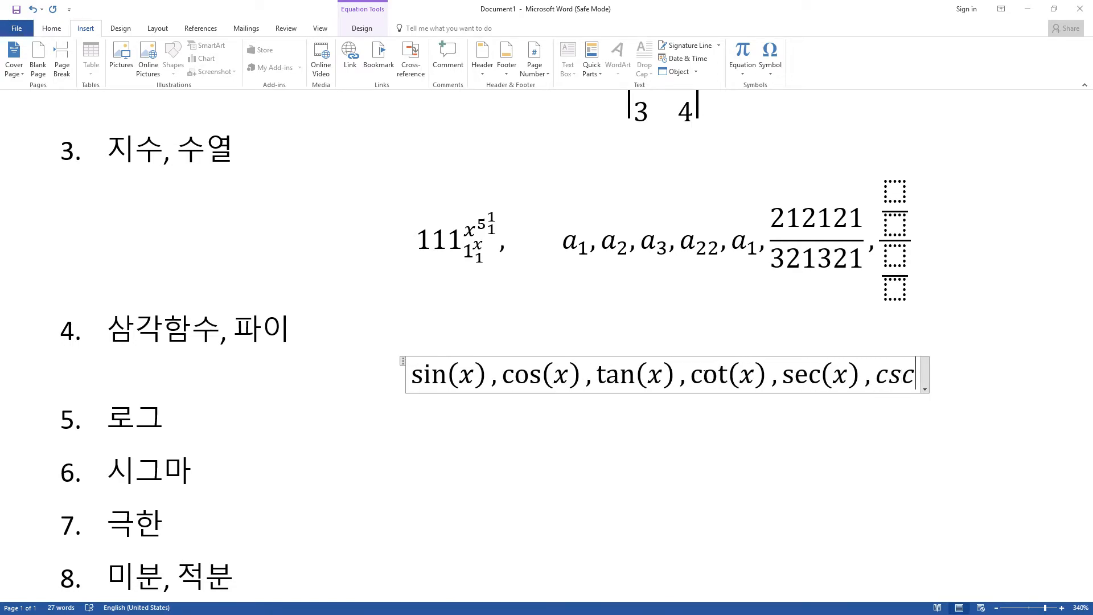
pyautogui.press('space')
pyautogui.write('(x)')
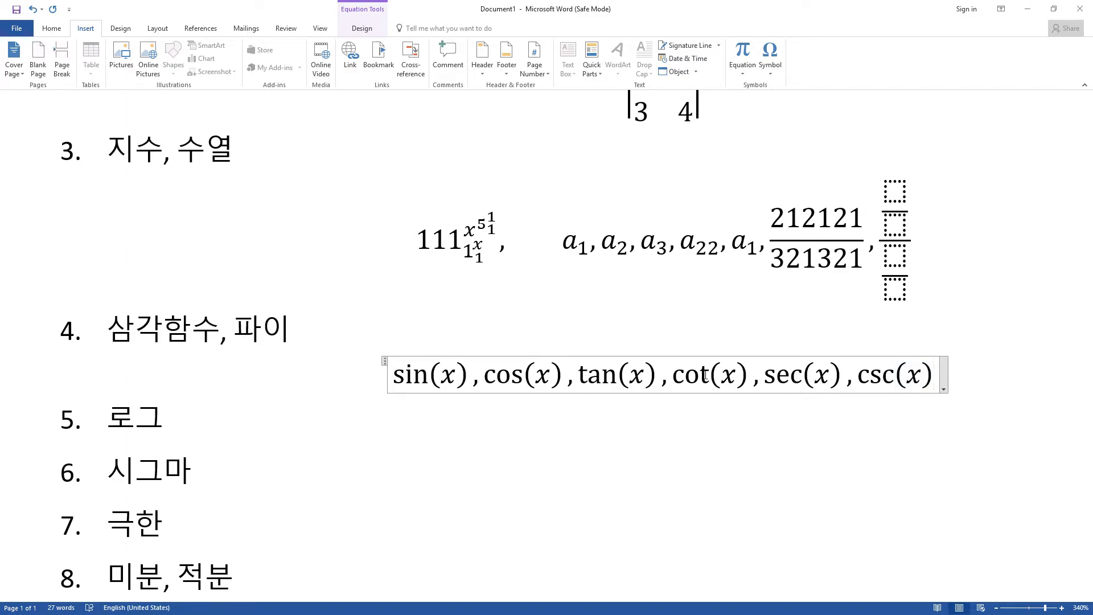
# Continue the equation after csc(x) with the inverse functions arcsin(x), arccos(x) and arctan(x).
pyautogui.write(',')
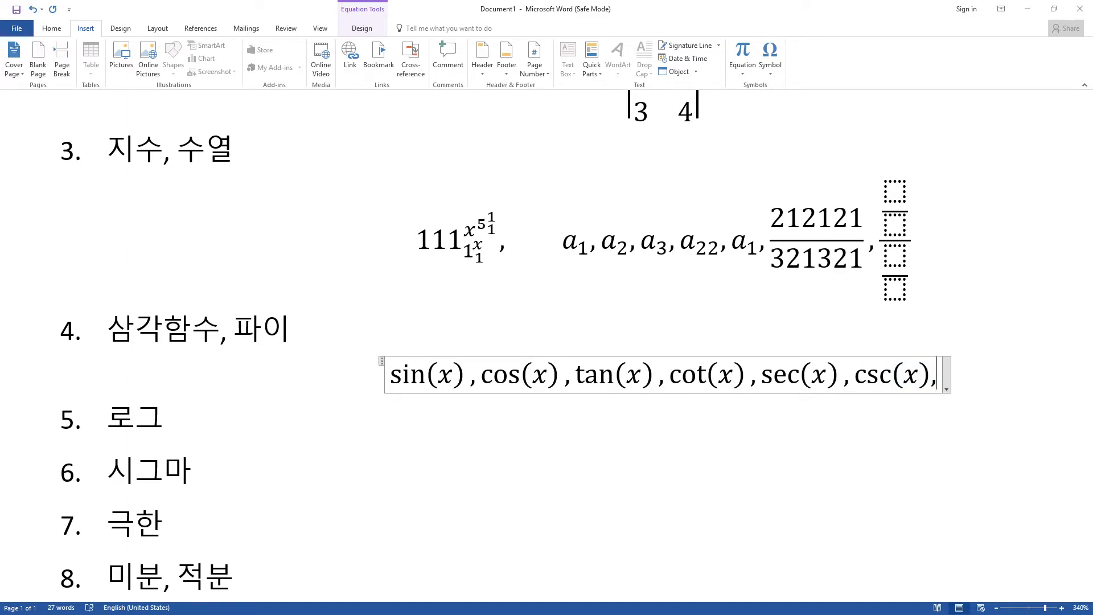
pyautogui.write('arcsi')
pyautogui.write('n(x)')
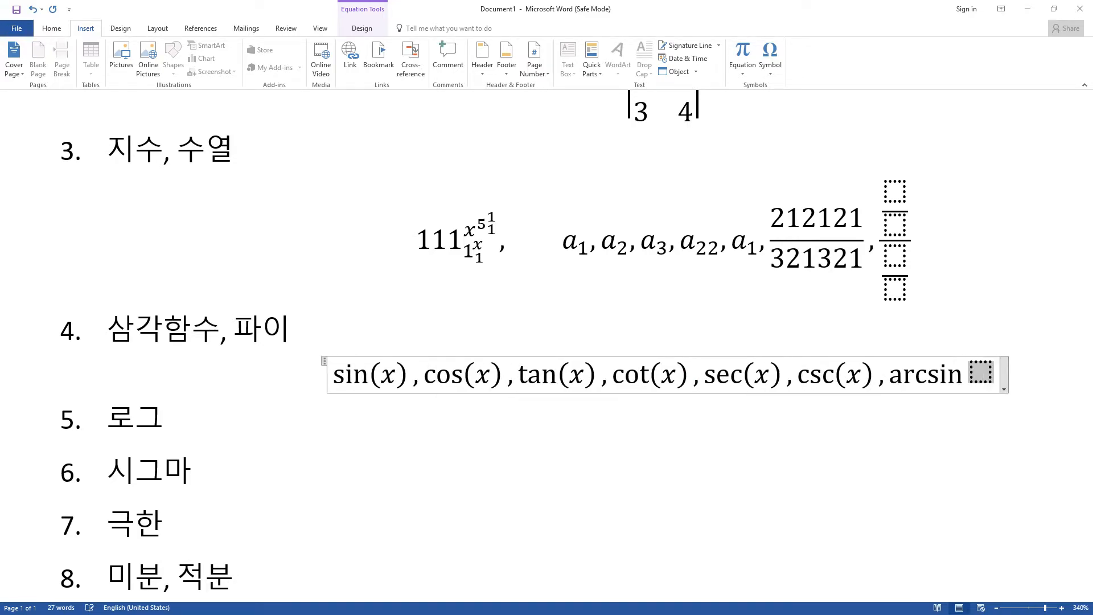
pyautogui.write(',ar')
pyautogui.write('ccos(x')
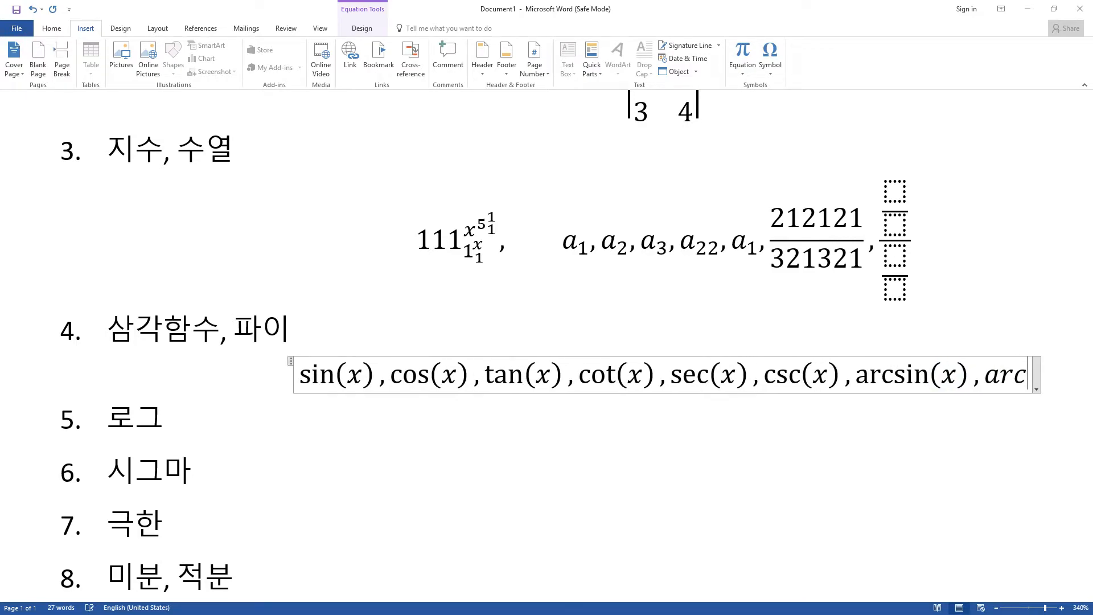
pyautogui.write(') arc')
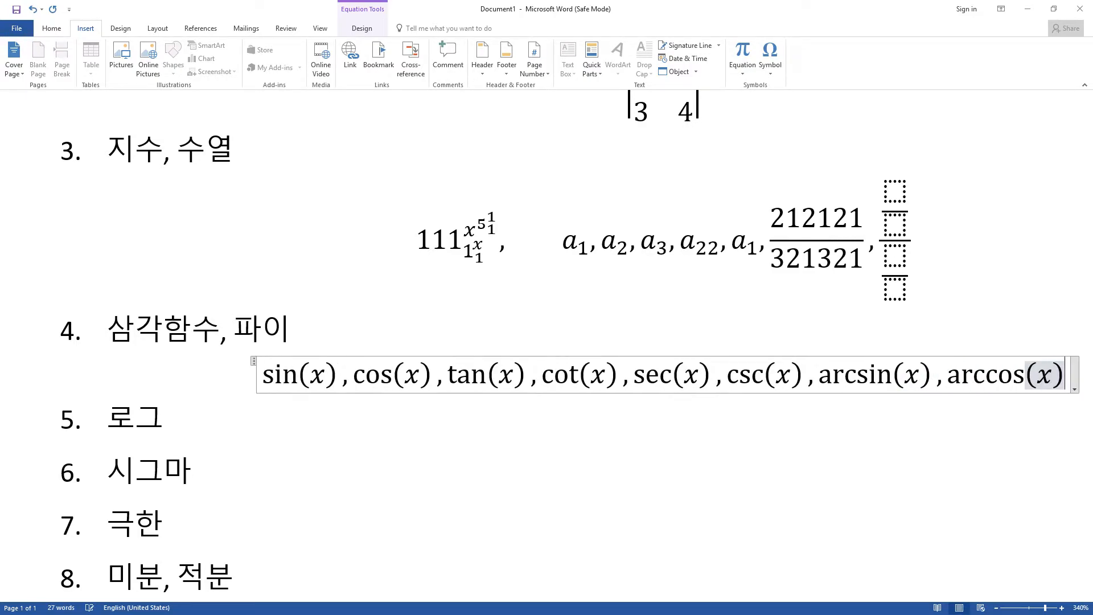
pyautogui.write('tan(x)')
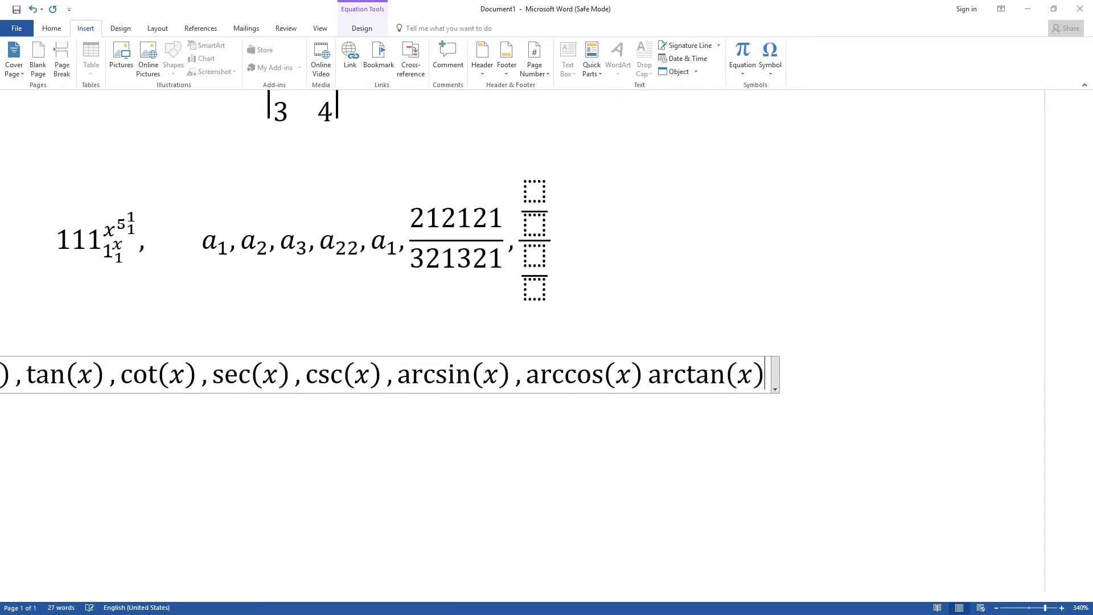
# Append the comma-separated inverse functions arcsec(x) and arccot(x) after arctan(x).
pyautogui.write(',arc')
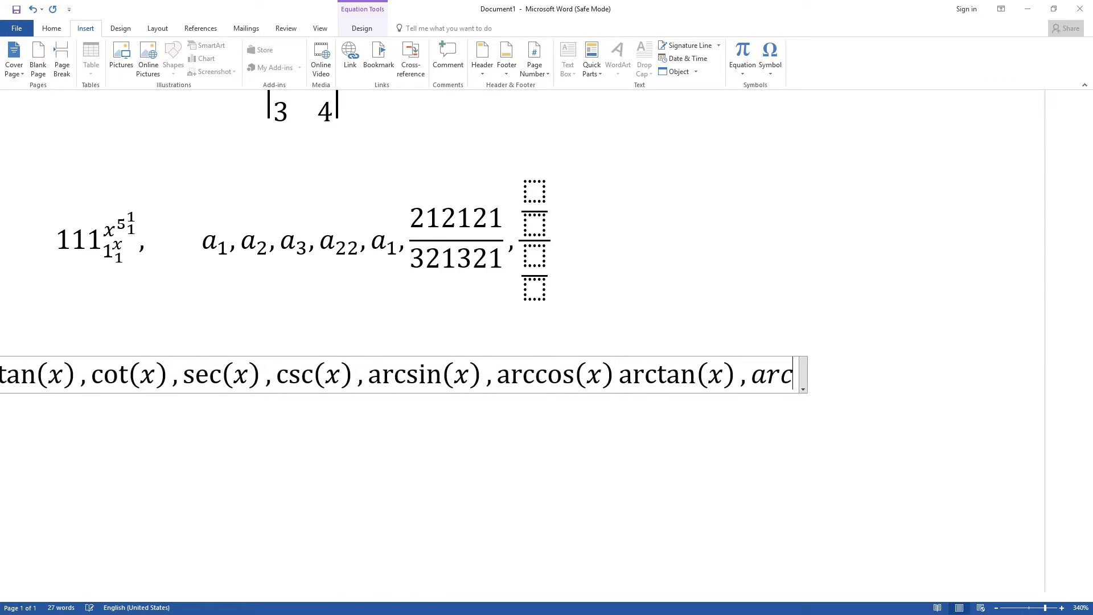
pyautogui.write('sec ')
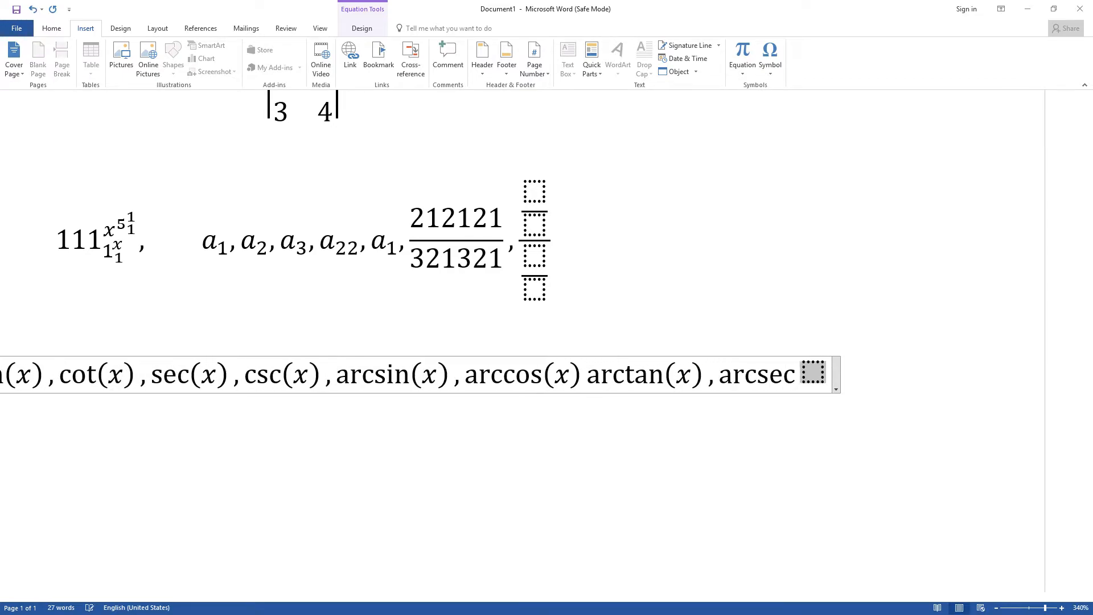
pyautogui.write('(x')
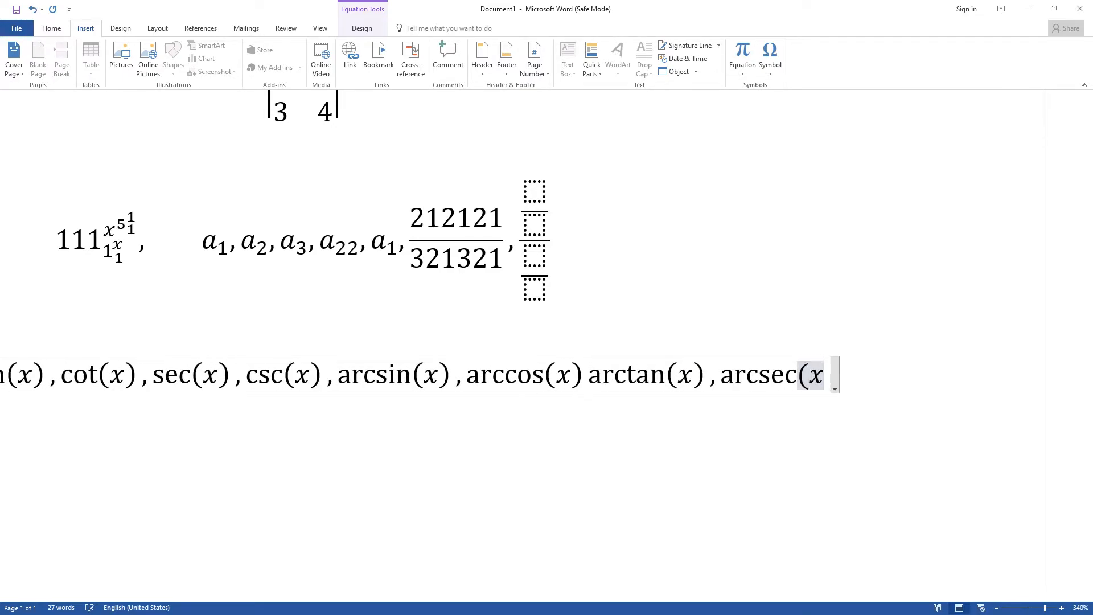
pyautogui.write(')')
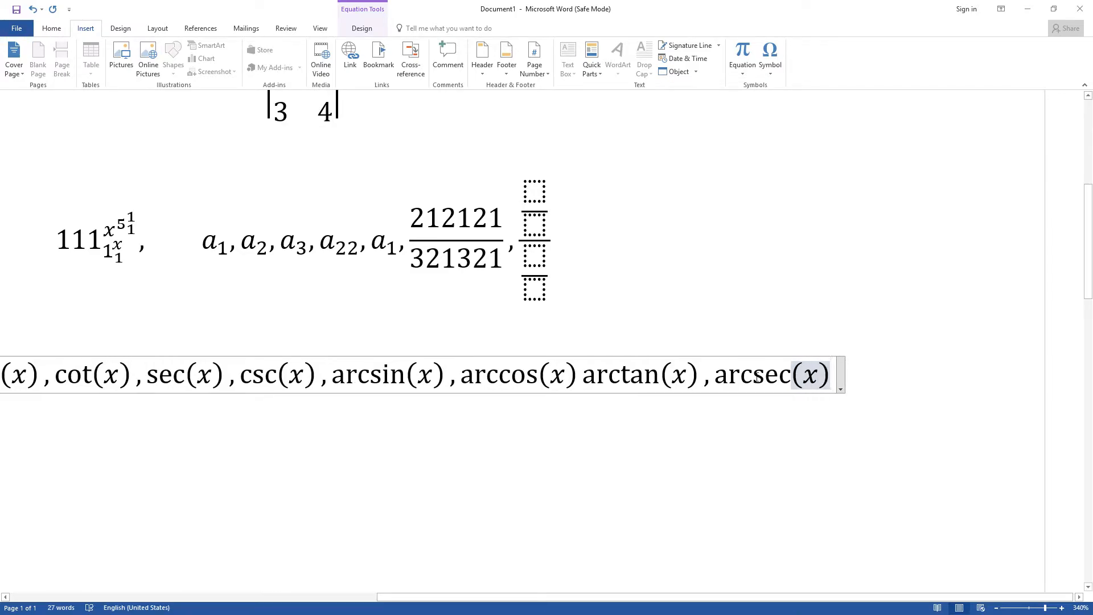
pyautogui.press('Right')
pyautogui.write(',arc')
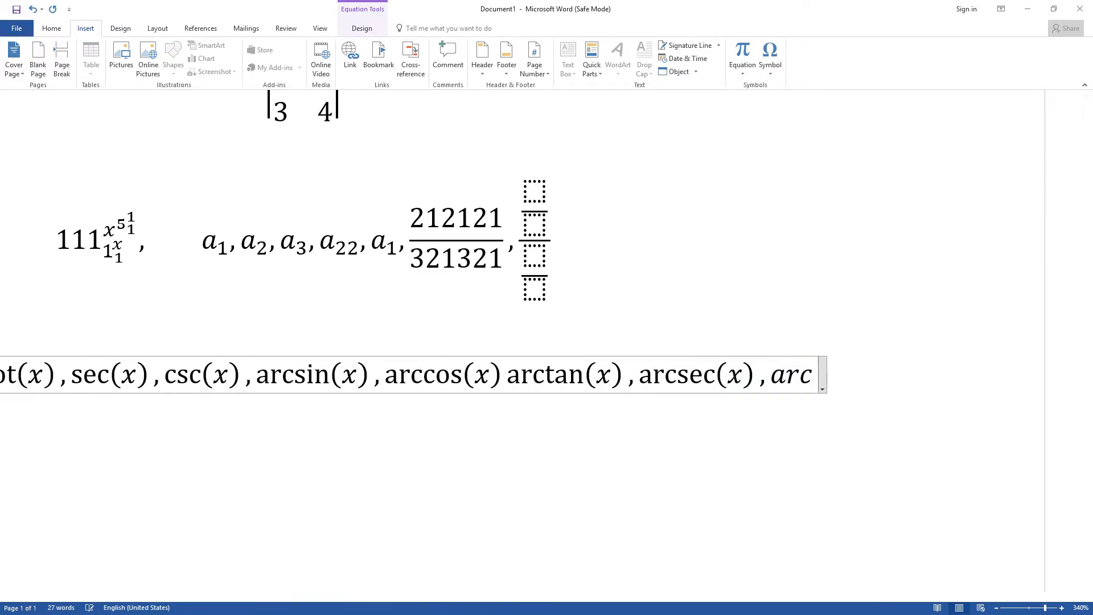
pyautogui.write('cot')
pyautogui.press('space')
pyautogui.write('(x)')
pyautogui.press('Right')
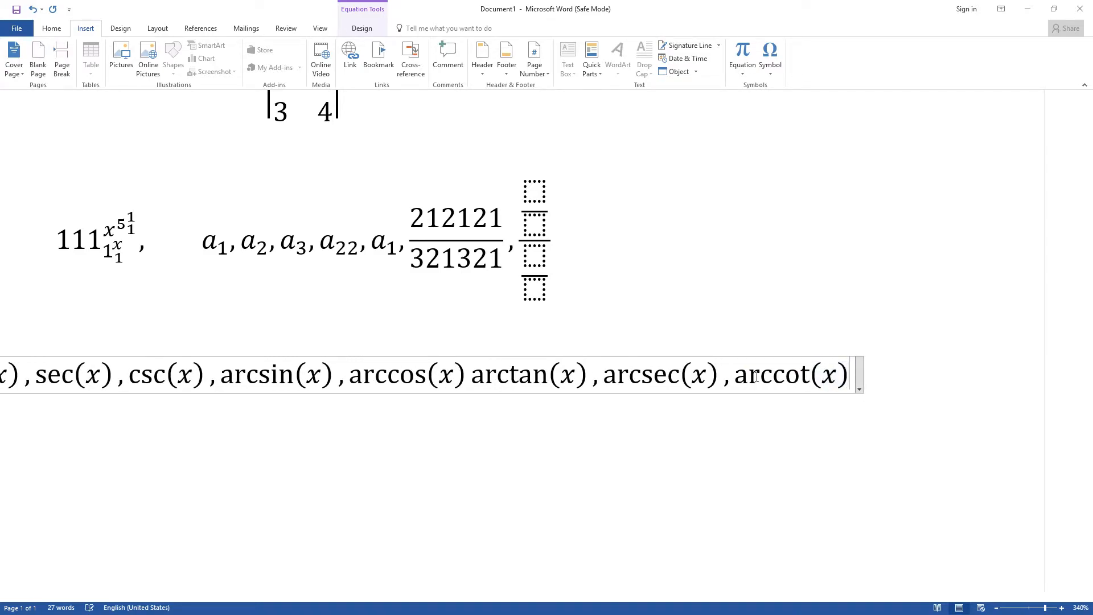
# Append a comma and the inverse function arccsc(x) at the end of the equation.
pyautogui.write(', arc')
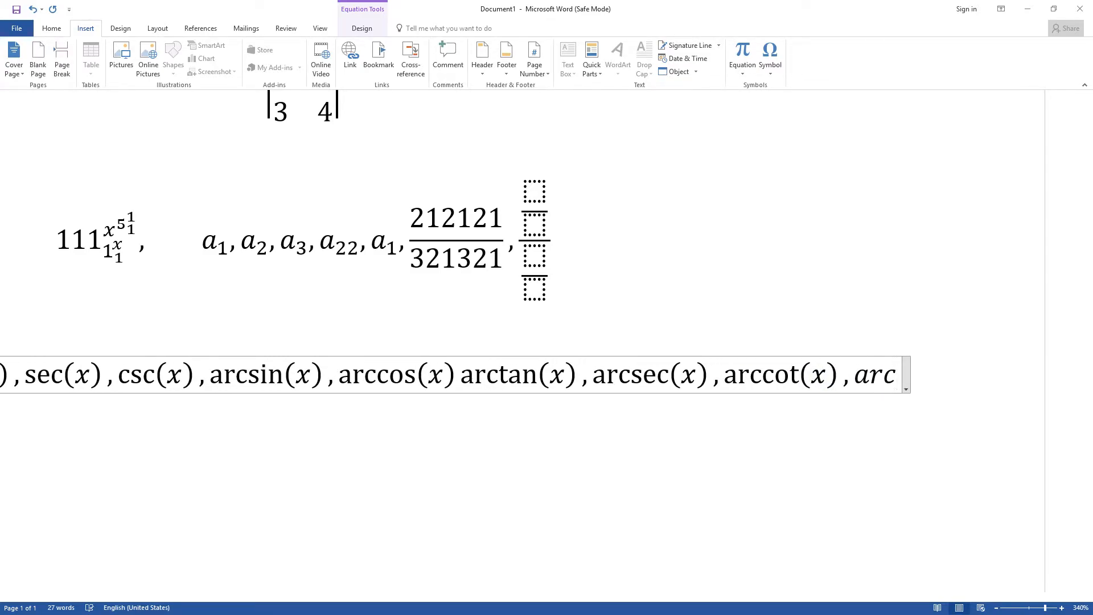
pyautogui.write('co')
pyautogui.press('BackSpace')
pyautogui.write('sc')
pyautogui.press('space')
pyautogui.write('(x)')
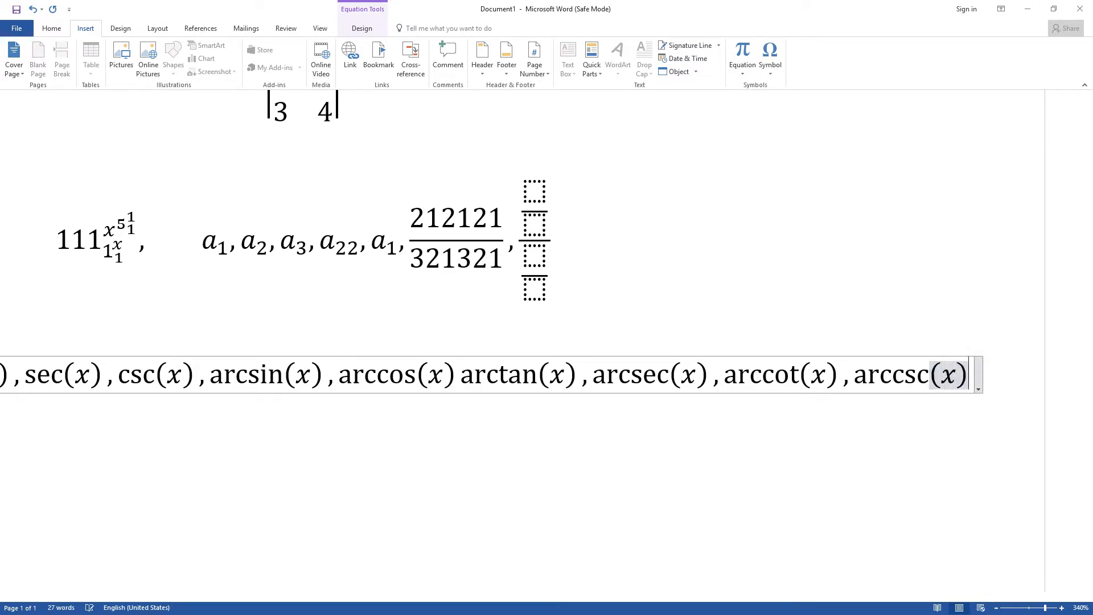
pyautogui.press('Right')
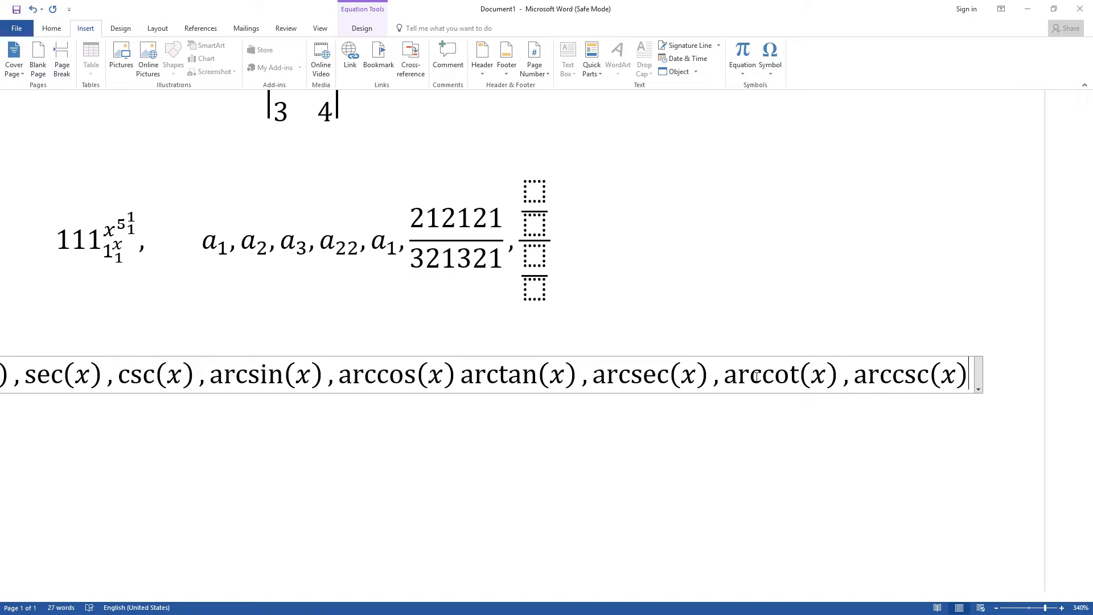
# Delete everything from cos(x) to the end of the equation, keeping only sin(x) and its comma.
pyautogui.hotkey('shift', 'Left')
pyautogui.hotkey('shift', 'Left')
pyautogui.hotkey('shift', 'Left')
pyautogui.hotkey('shift', 'Left')
pyautogui.hotkey('shift', 'Left')
pyautogui.hotkey('shift', 'Left')
pyautogui.hotkey('shift', 'Left')
pyautogui.hotkey('shift', 'Left')
pyautogui.hotkey('shift', 'Left')
pyautogui.hotkey('shift', 'Left')
pyautogui.hotkey('shift', 'Left')
pyautogui.hotkey('shift', 'Left')
pyautogui.hotkey('shift', 'Left')
pyautogui.hotkey('shift', 'Right')
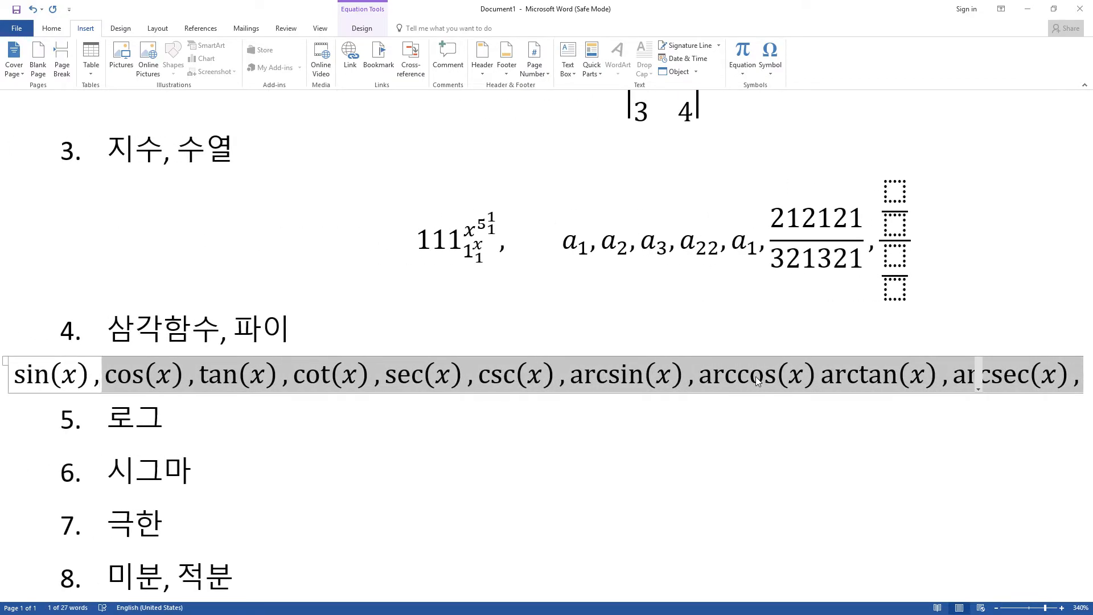
pyautogui.press('Delete')
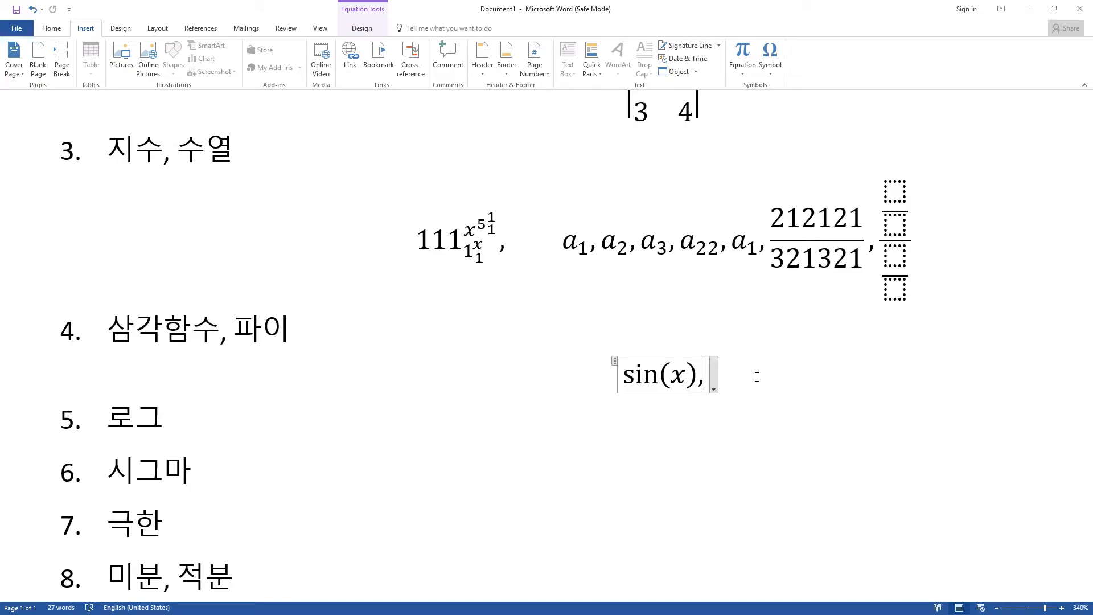
# Add a second sine function, sin x without brackets, after sin(x) and the comma.
pyautogui.press('Left')
pyautogui.press('Left')
pyautogui.press('Left')
pyautogui.press('Left')
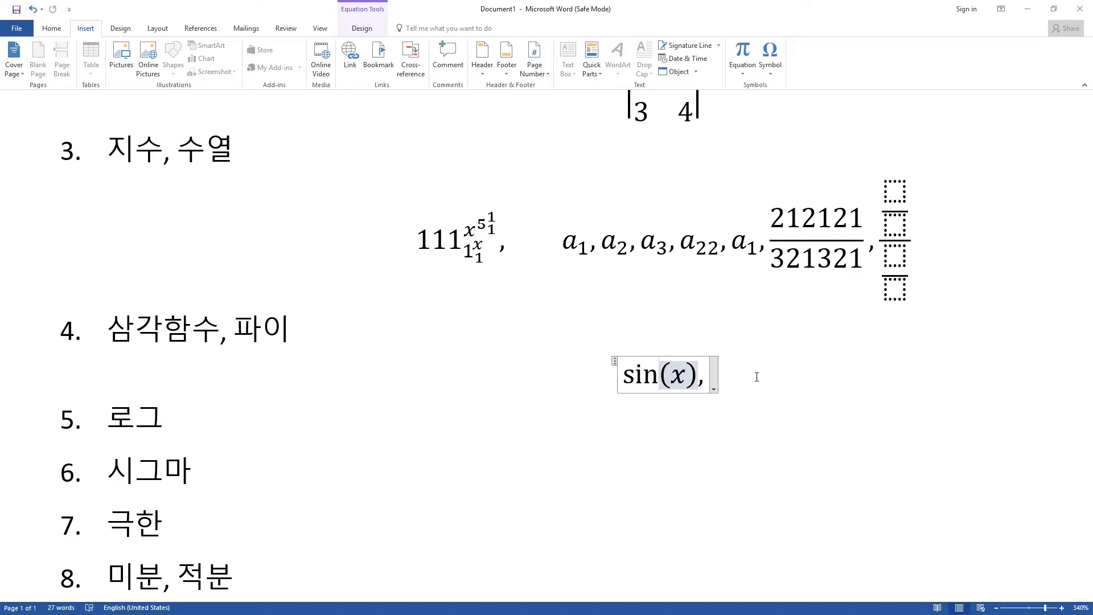
pyautogui.press('Right')
pyautogui.press('Right')
pyautogui.press('Right')
pyautogui.press('BackSpace')
pyautogui.press('Right')
pyautogui.press('Right')
pyautogui.write('sin x')
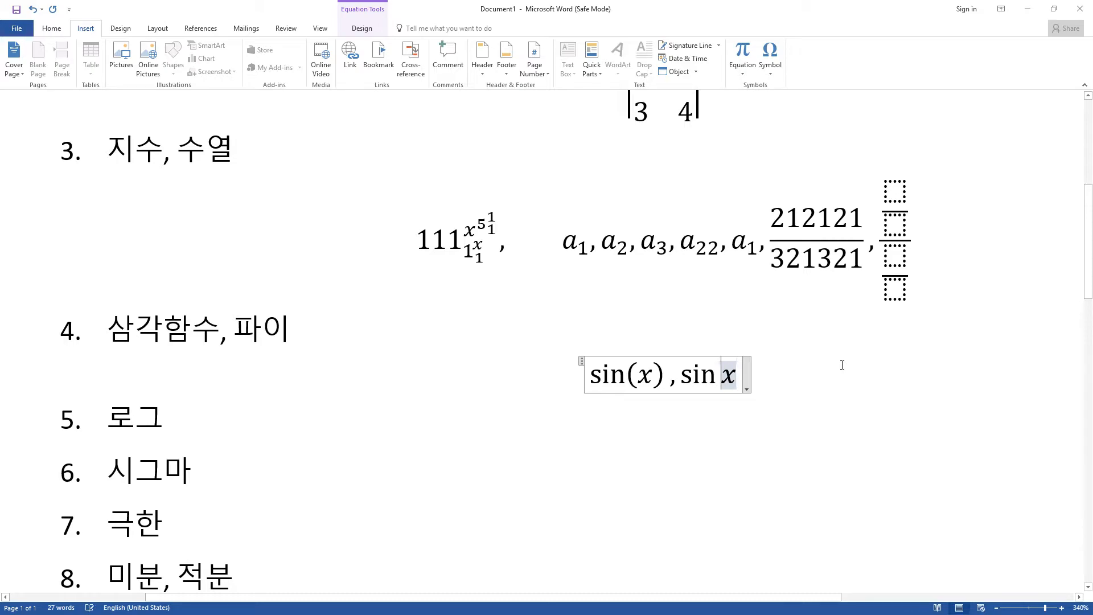
# Raise the second sin to the power 2, and replace that exponent with 100.
pyautogui.press('Left')
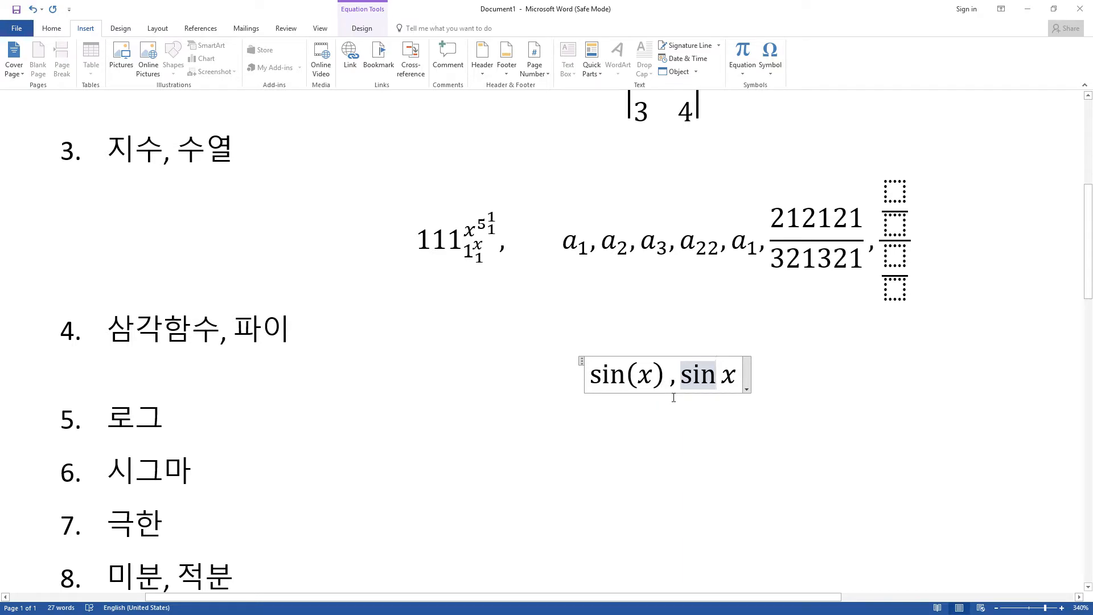
pyautogui.write('^2')
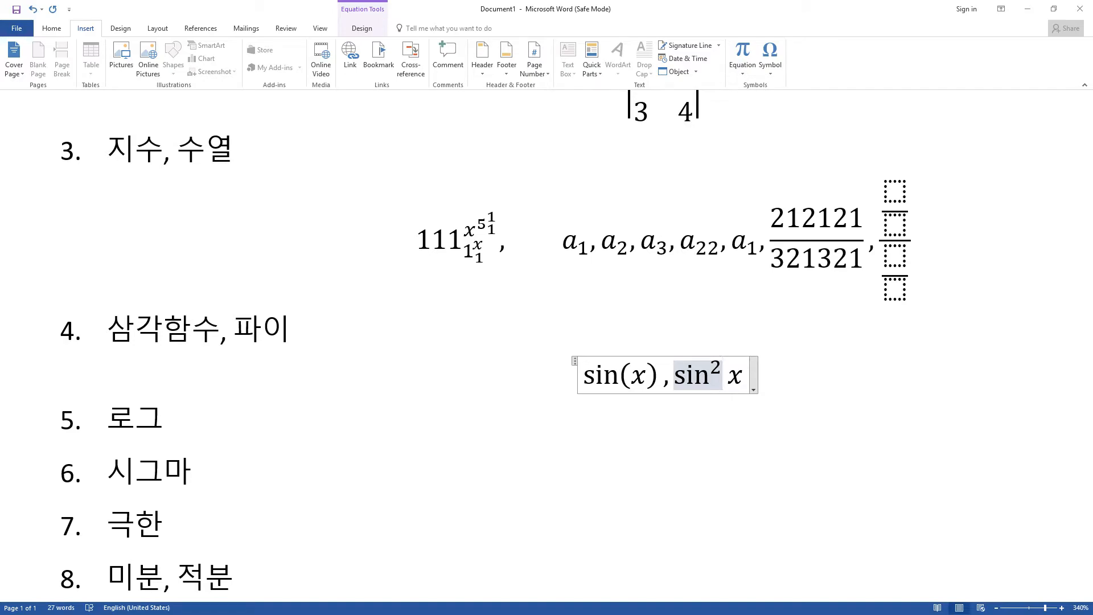
pyautogui.write('100')
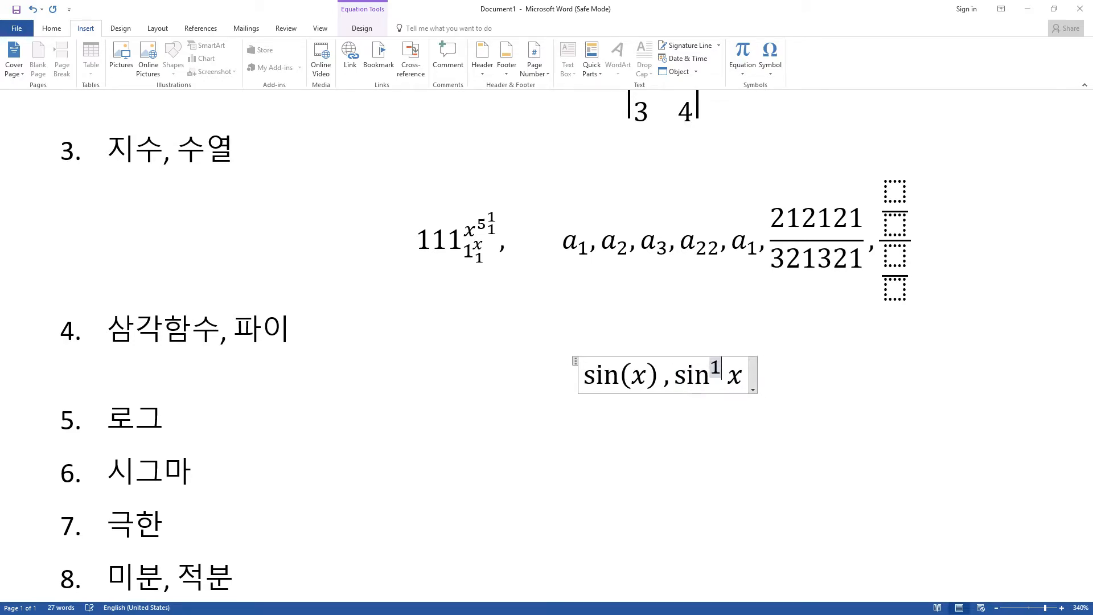
pyautogui.press('Right')
pyautogui.press('Right')
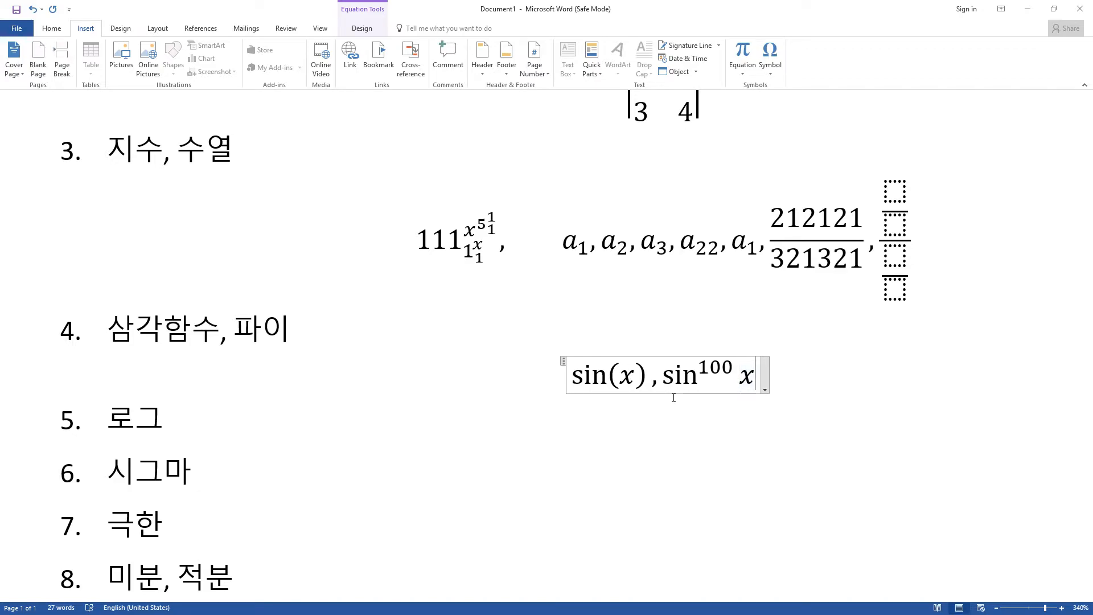
# Multiply the sin¹⁰⁰ x term by cos(x) and sin(x), joining the factors with \bullet dots.
pyautogui.write('\x08ullet cos (x) \x08ultlet')
pyautogui.press('BackSpace')
pyautogui.press('BackSpace')
pyautogui.press('BackSpace')
pyautogui.press('BackSpace')
pyautogui.press('BackSpace')
pyautogui.write('let ')
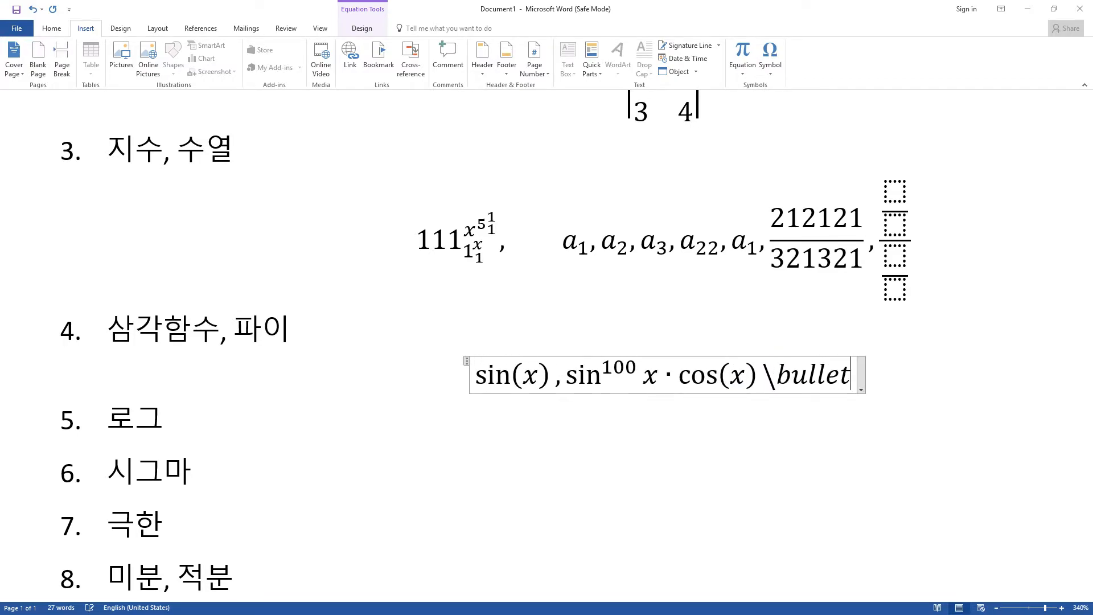
pyautogui.write('sin (x)')
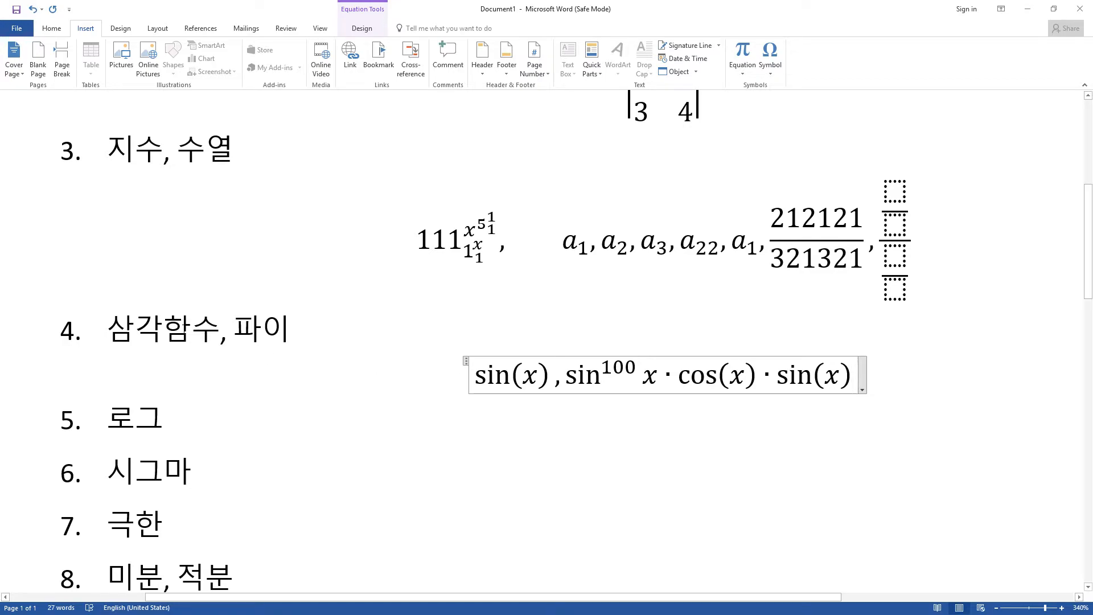
# Append a comma, a wide space and the π symbol, using the \pi code, to the end of the trigonometric equation.
pyautogui.write(',  ')
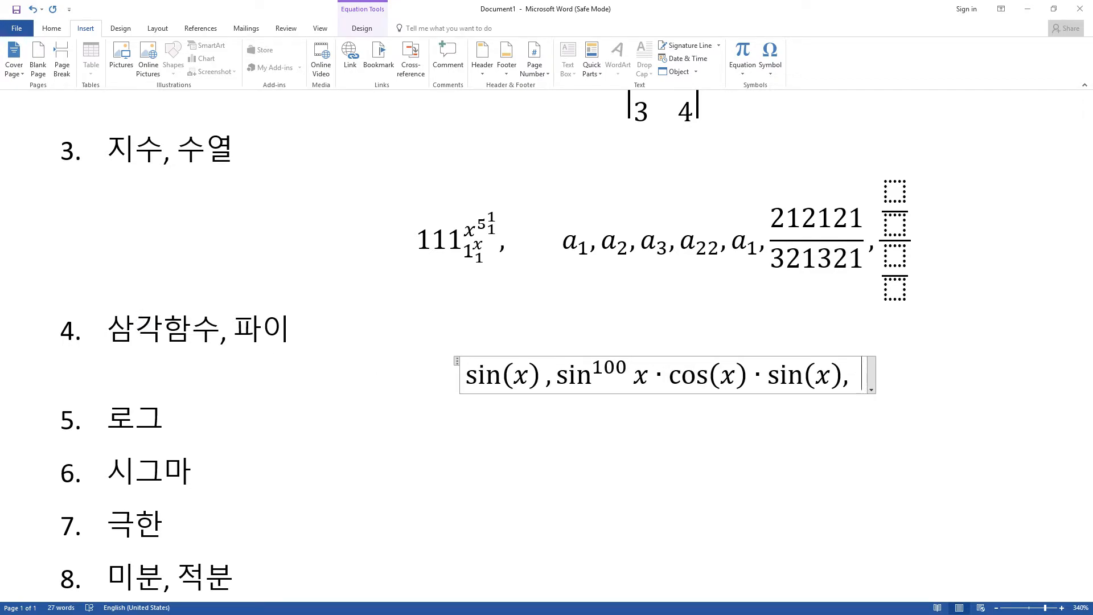
pyautogui.write('\\')
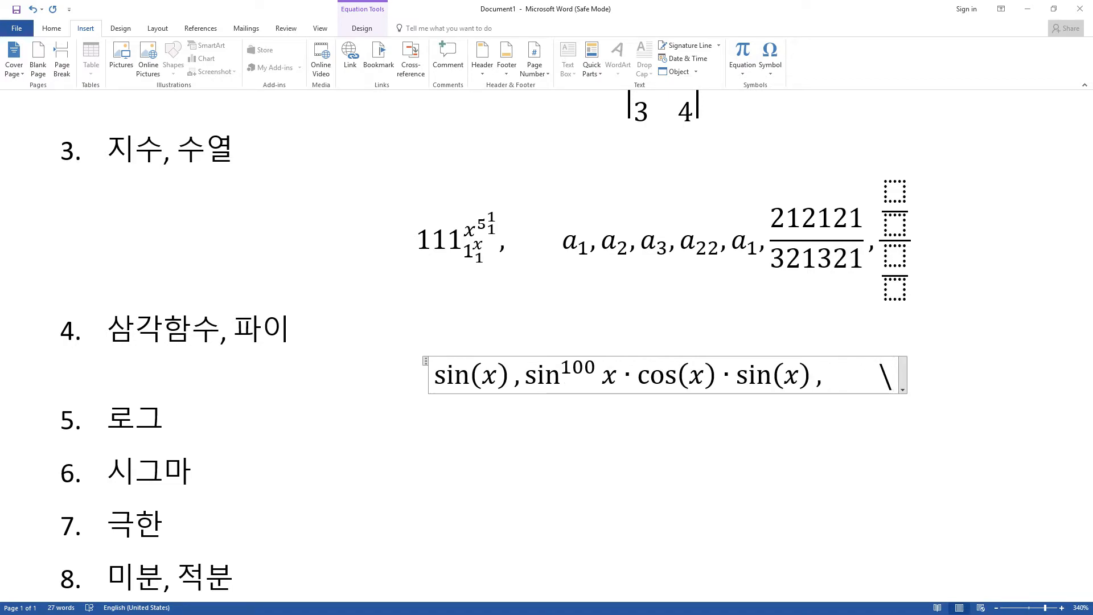
pyautogui.write('pi')
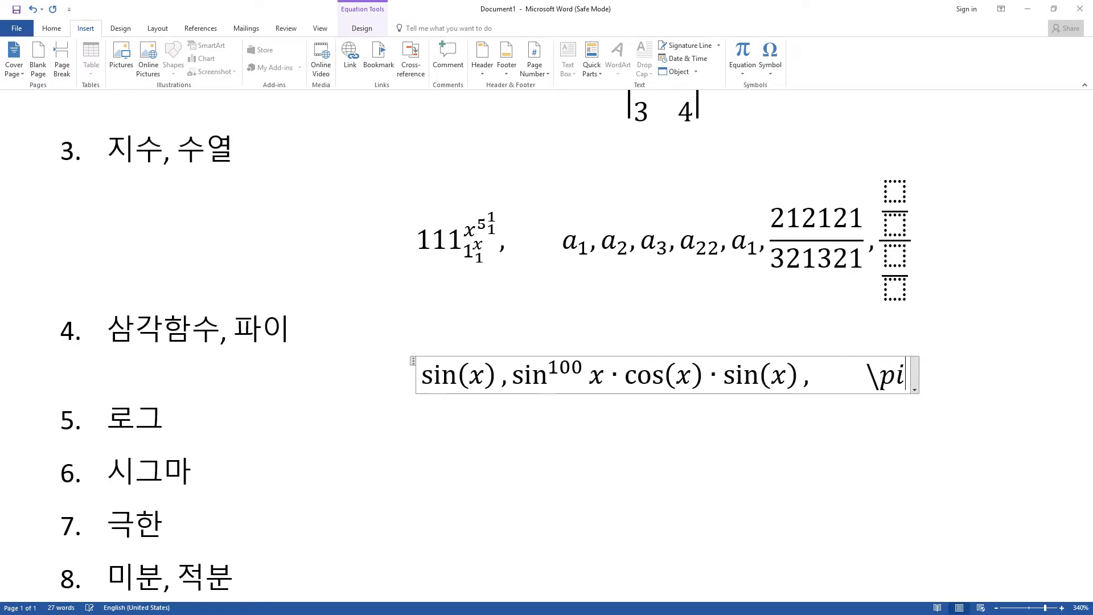
pyautogui.press('space')
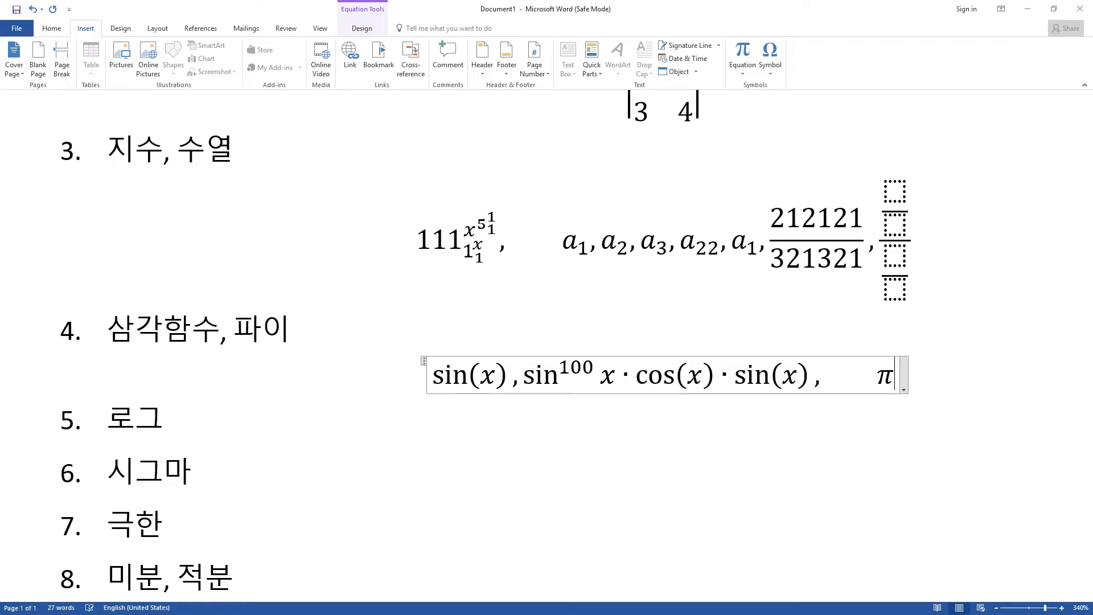
# Add two comma-separated θ symbols after π using the \theta code.
pyautogui.write(',\\')
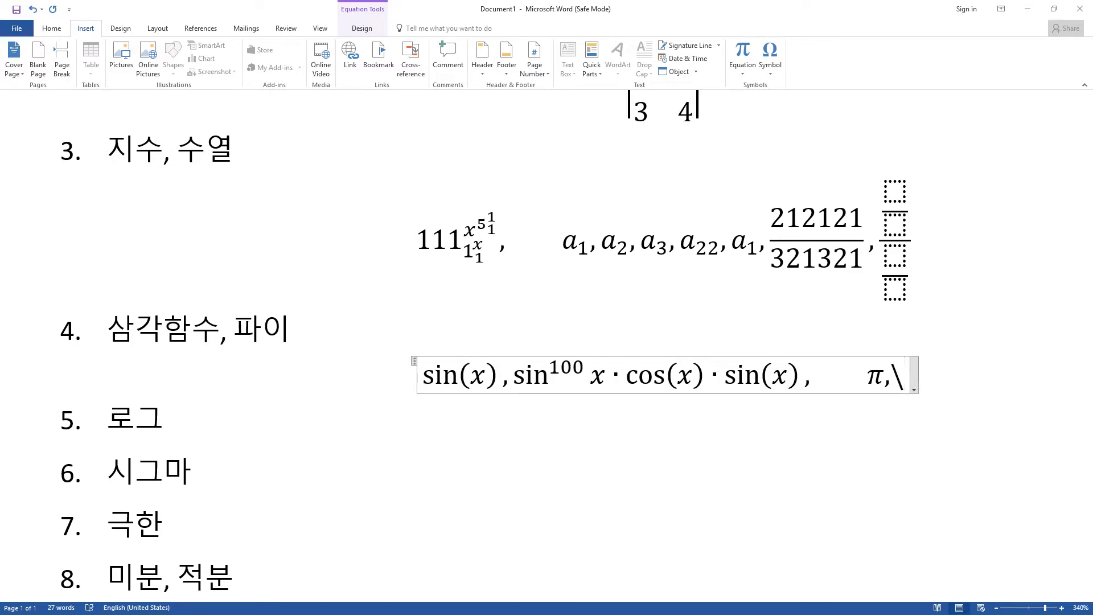
pyautogui.write('th')
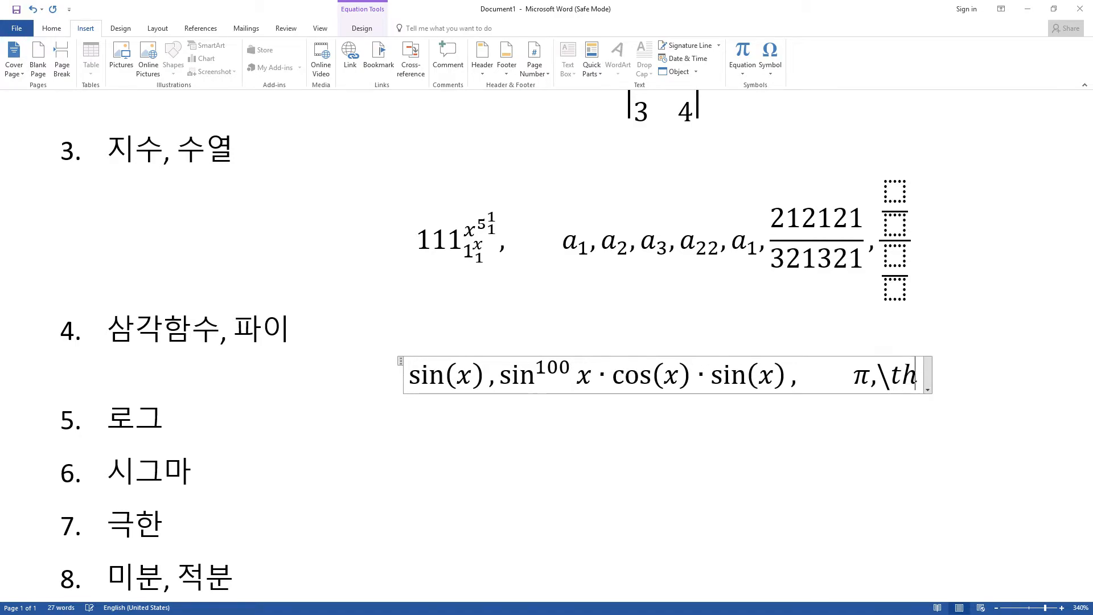
pyautogui.write('eta ,\\theta')
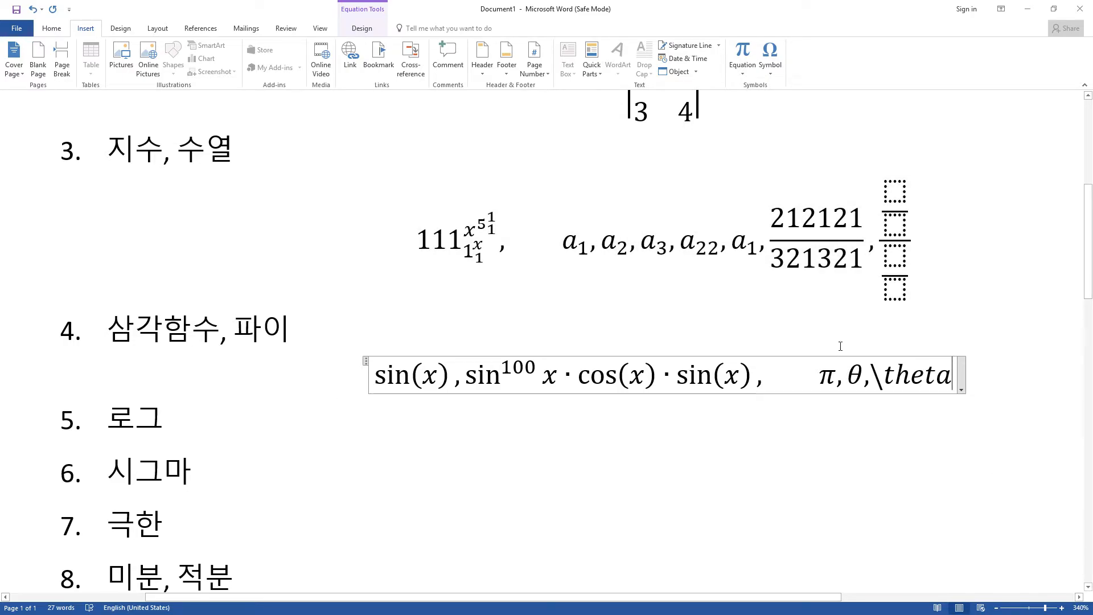
pyautogui.moveTo(886, 380); pyautogui.dragTo(950, 380)
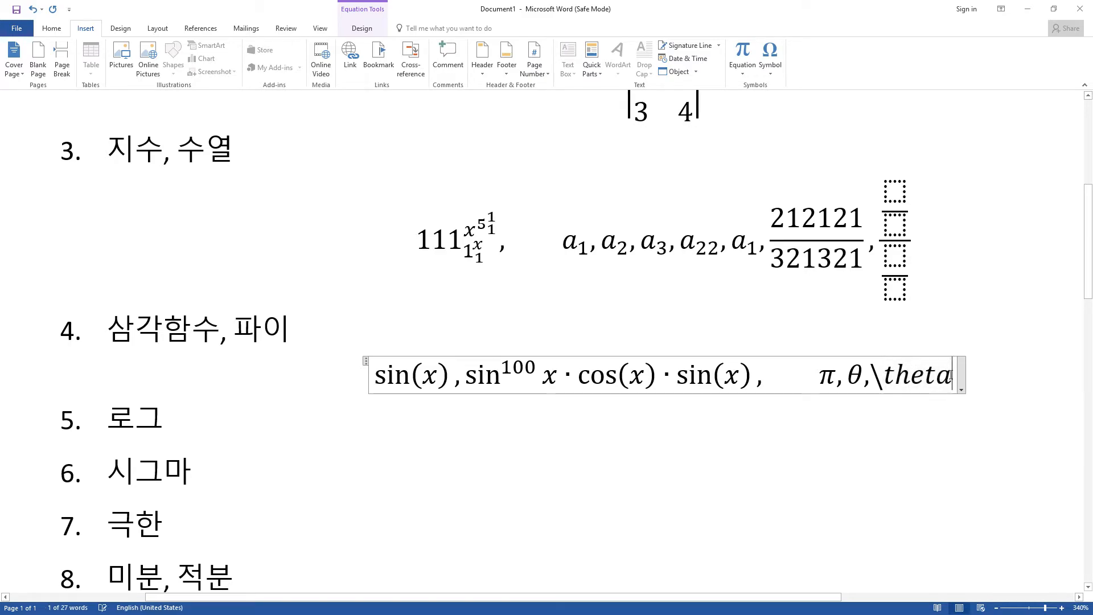
pyautogui.press('space')
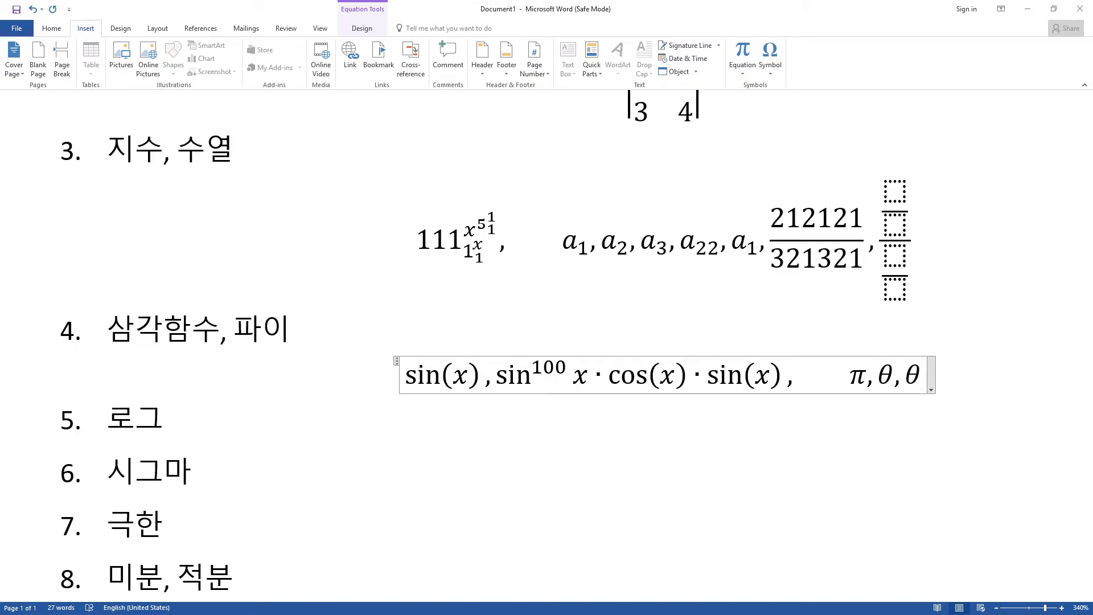
# Turn the last sin(x) and the x inside cos(x) into fraction numerators with empty denominators.
pyautogui.scroll(1, 970, 377)
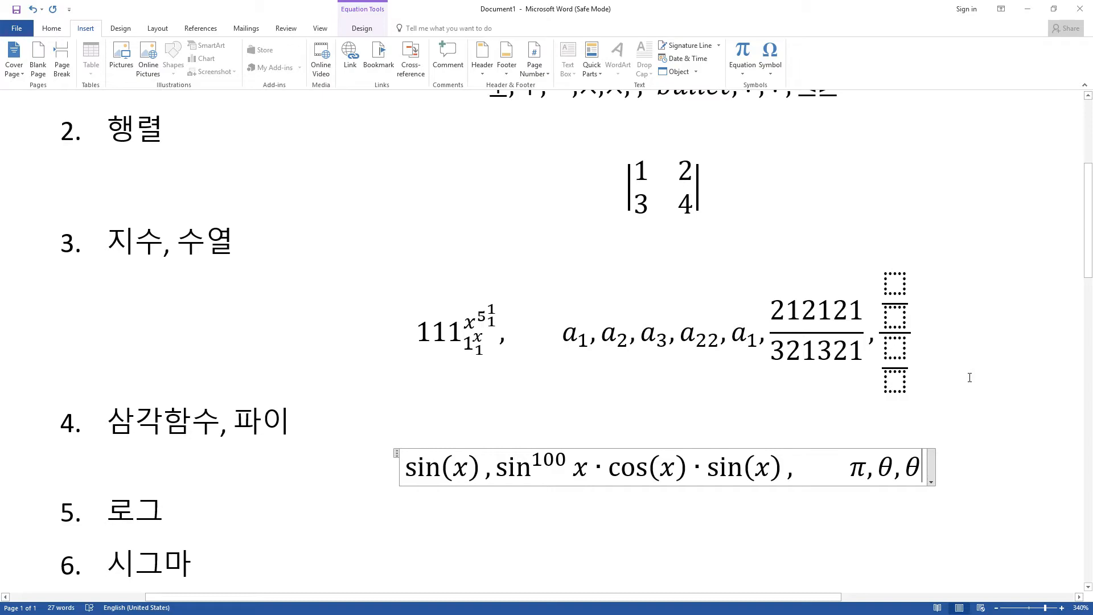
pyautogui.click(812, 461)
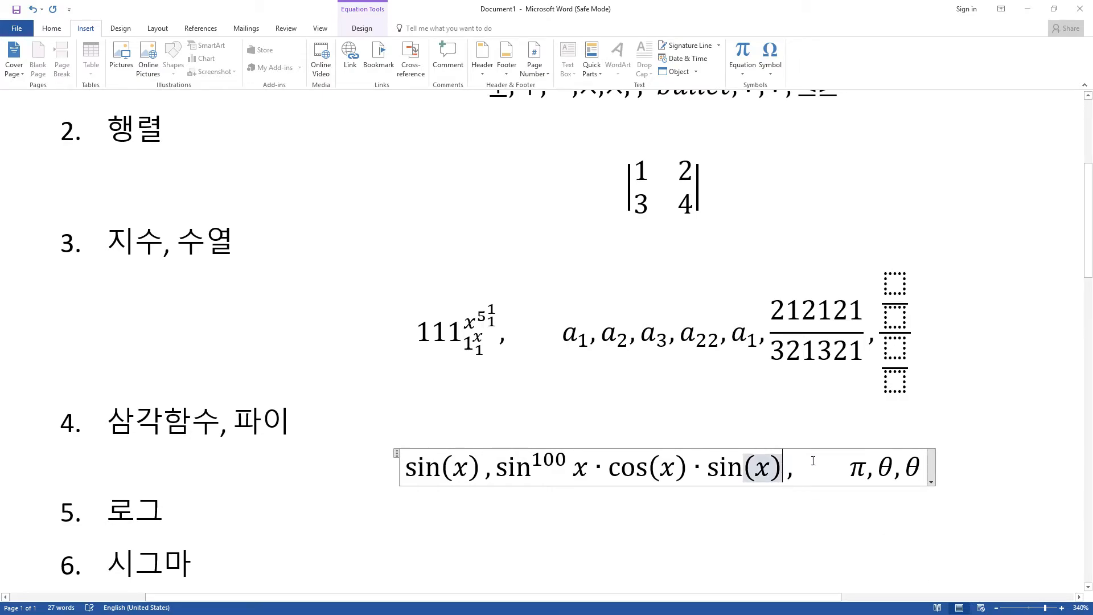
pyautogui.write('/⬚')
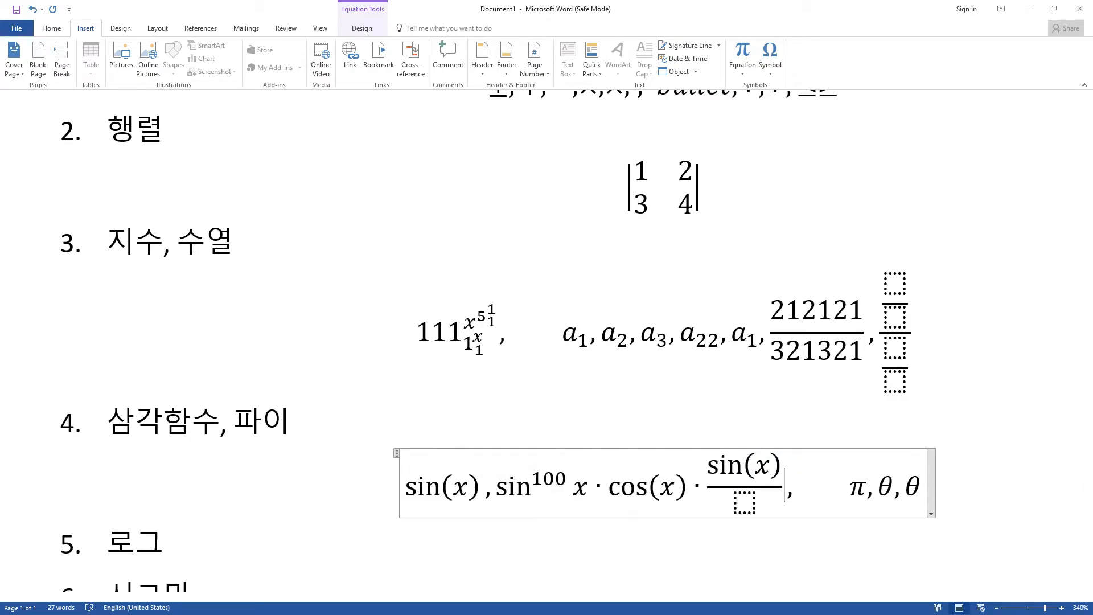
pyautogui.click(667, 480)
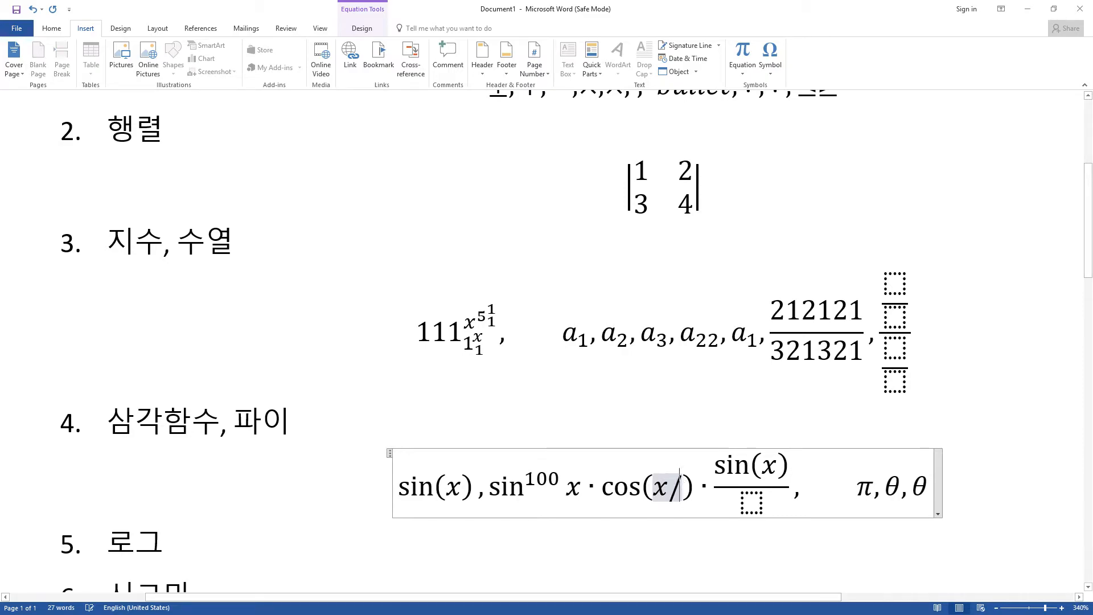
pyautogui.write('/')
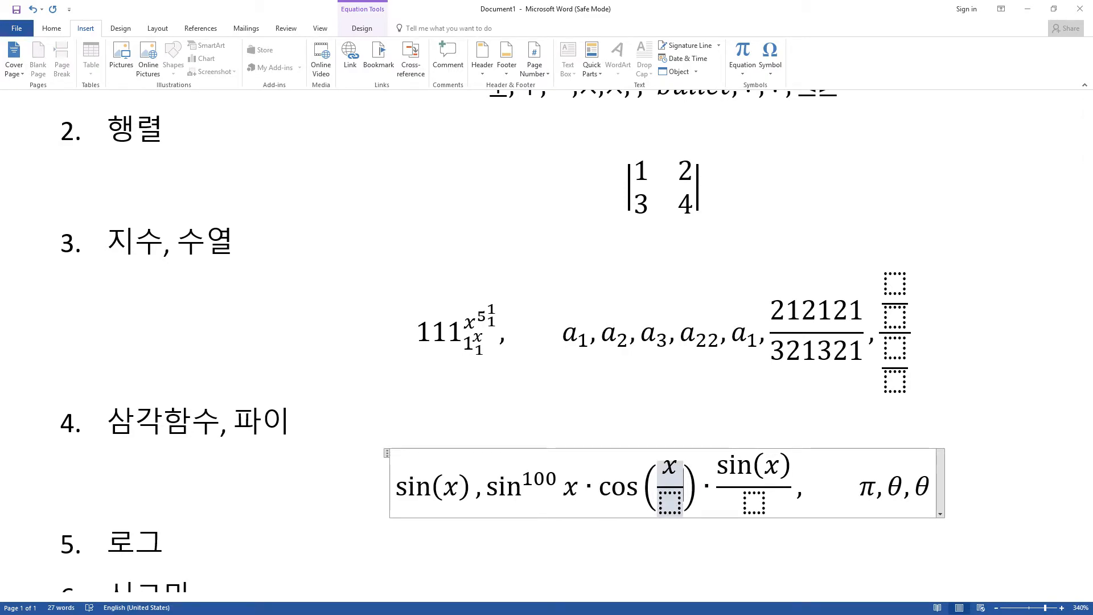
# Add unnumbered blank lines below item 5, 로그, and paste the copied x² equation there.
pyautogui.scroll(-2, 678, 485)
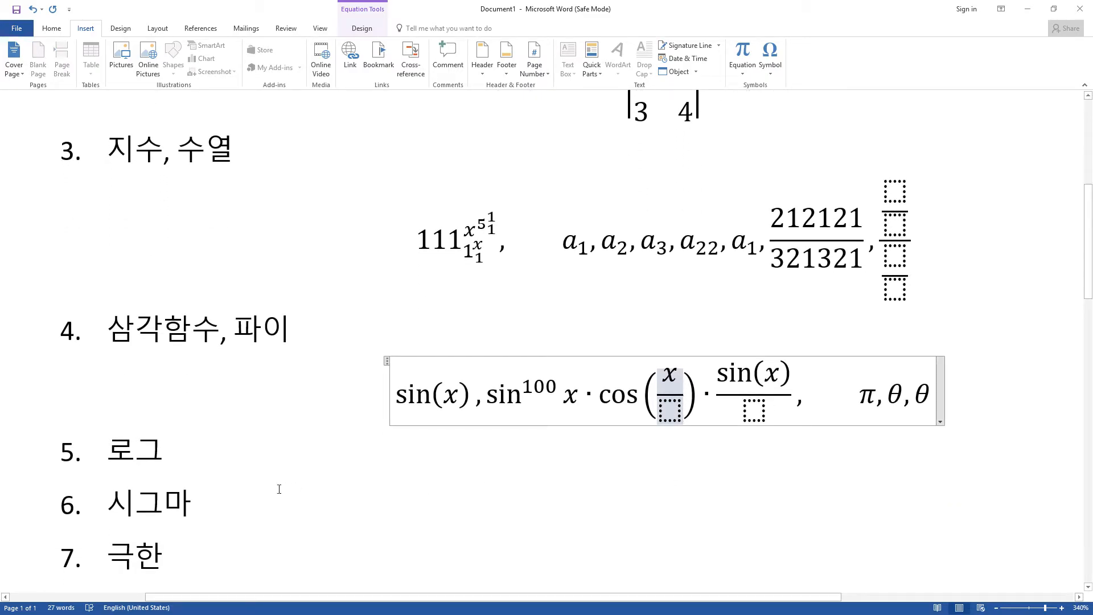
pyautogui.click(282, 461)
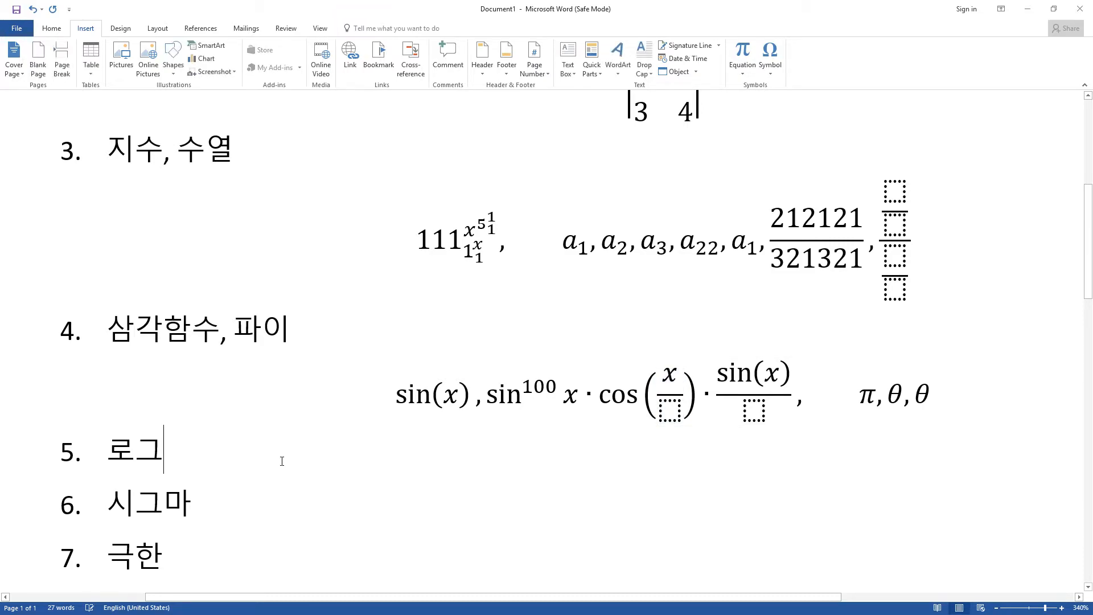
pyautogui.press('Return')
pyautogui.press('Return')
pyautogui.press('Return')
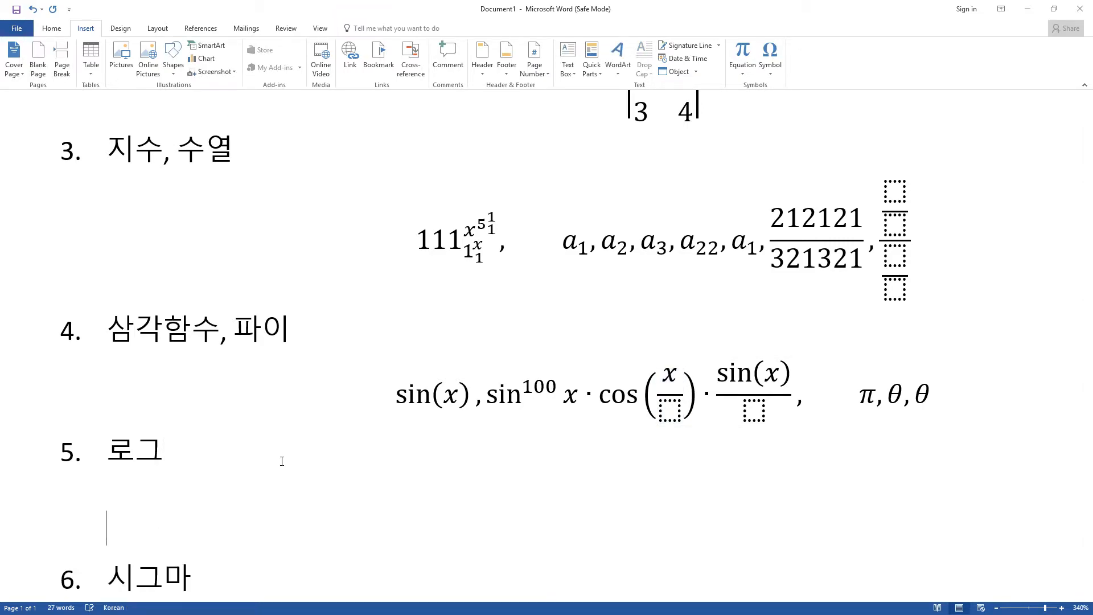
pyautogui.hotkey('ctrl', 'v')
# Replace the contents of the pasted equation under 로그 with the logarithm function log 615.
pyautogui.hotkey('ctrl', 'a')
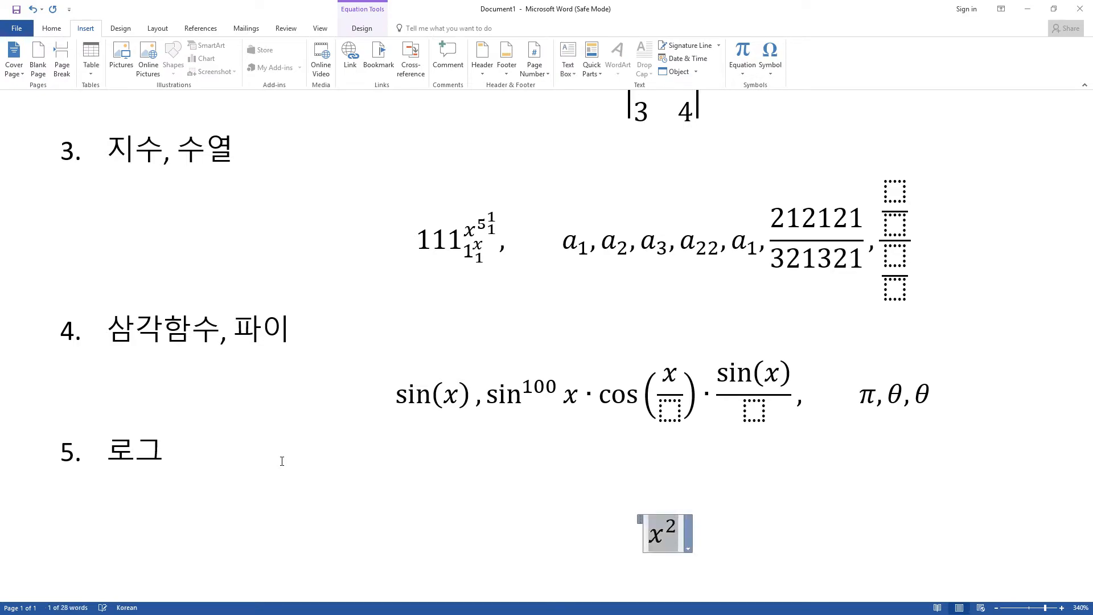
pyautogui.write('log')
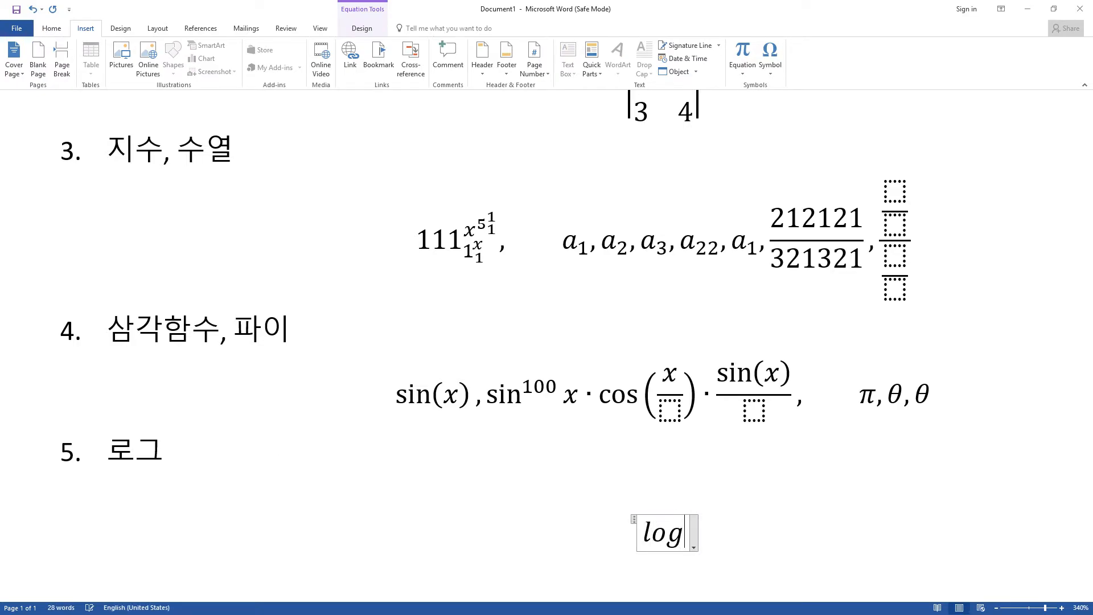
pyautogui.press('space')
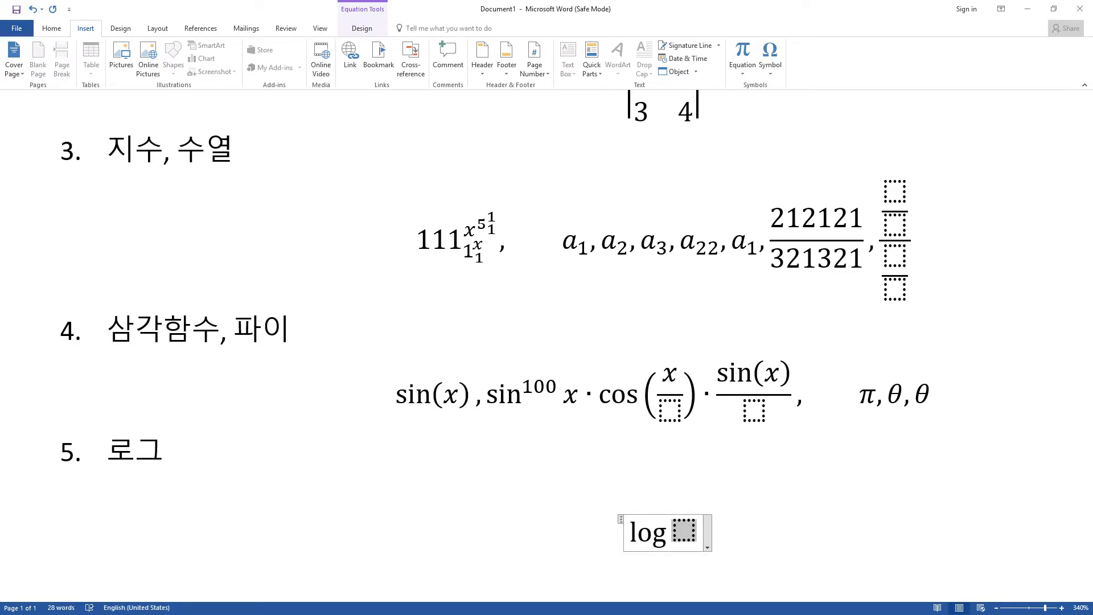
pyautogui.write('615 ')
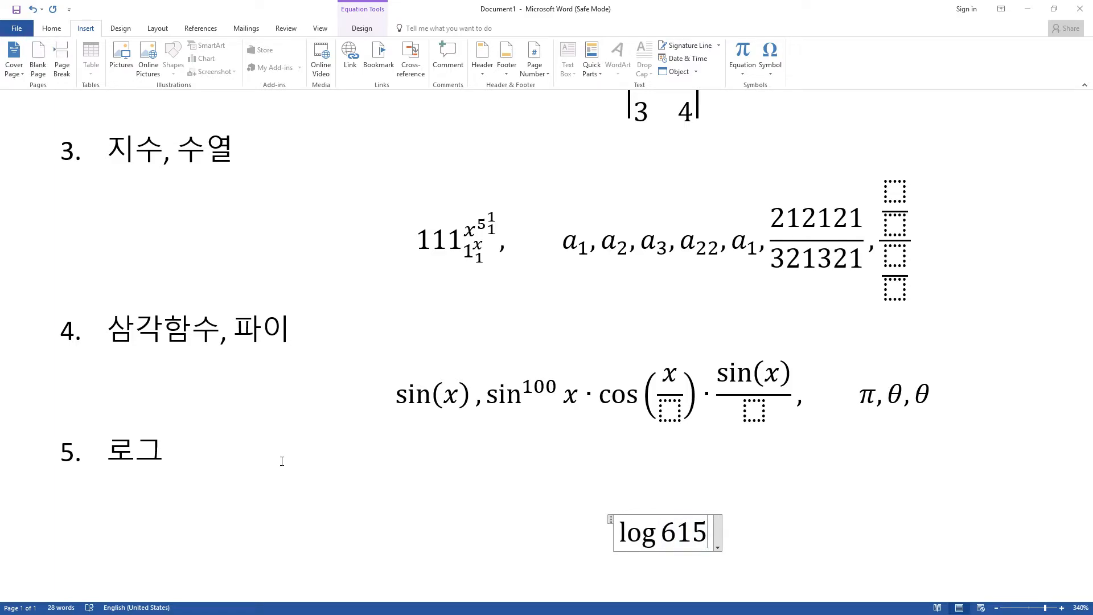
# Extend the logarithm equation with the functions ln 5858 and log 2, separated by commas.
pyautogui.write(', ln')
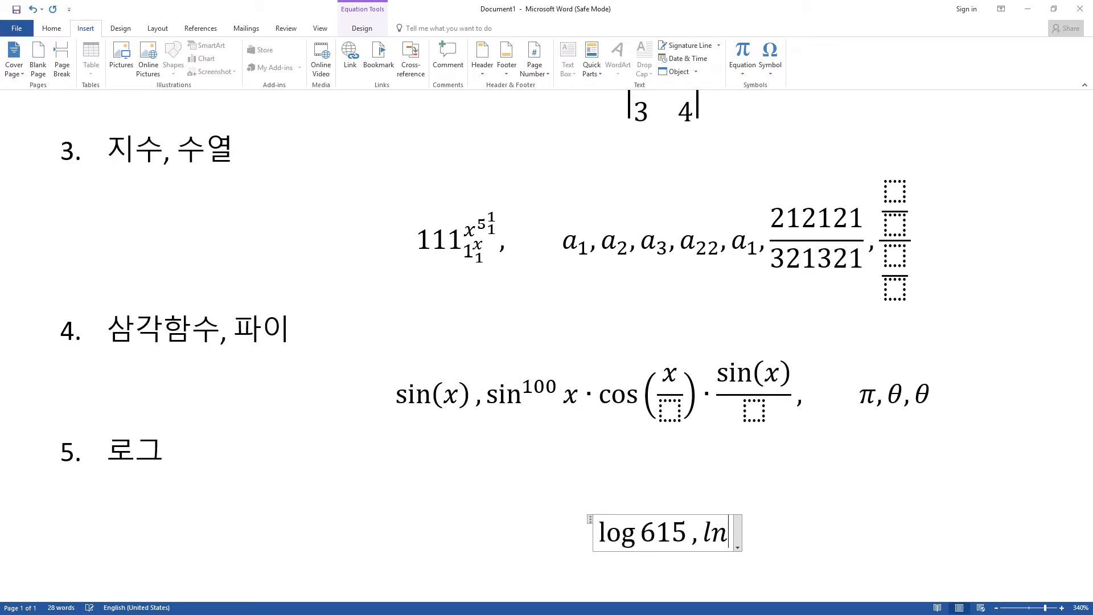
pyautogui.press('space')
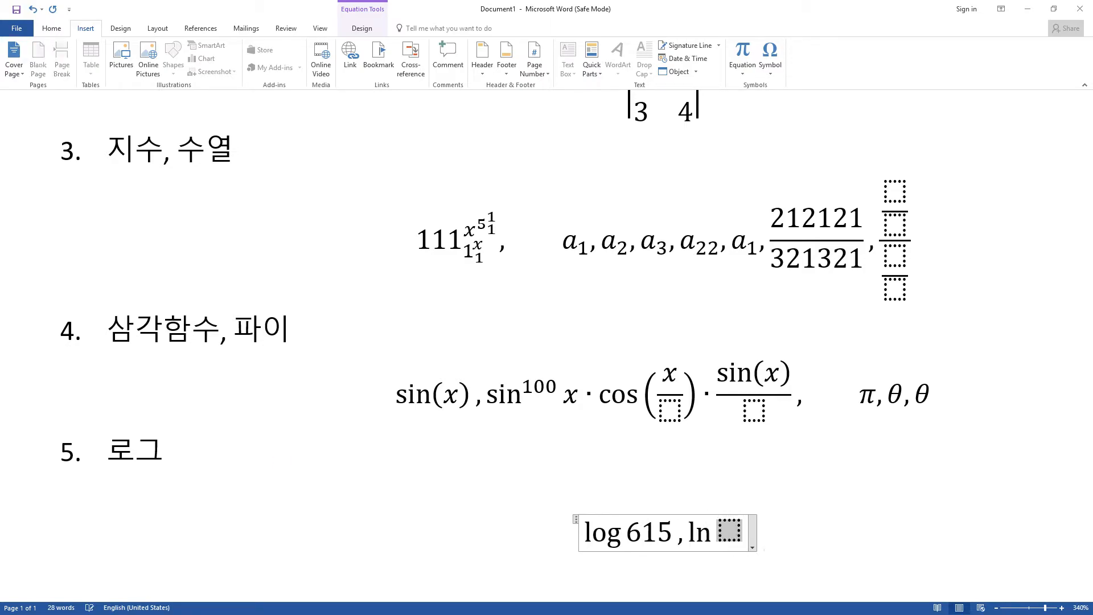
pyautogui.write('5858 ')
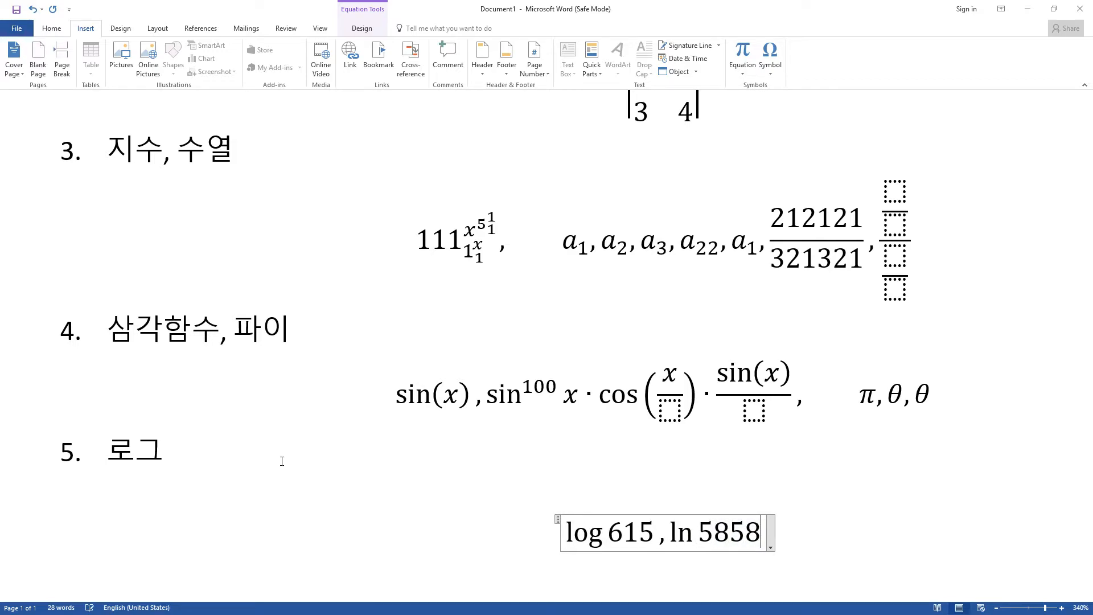
pyautogui.write(', log')
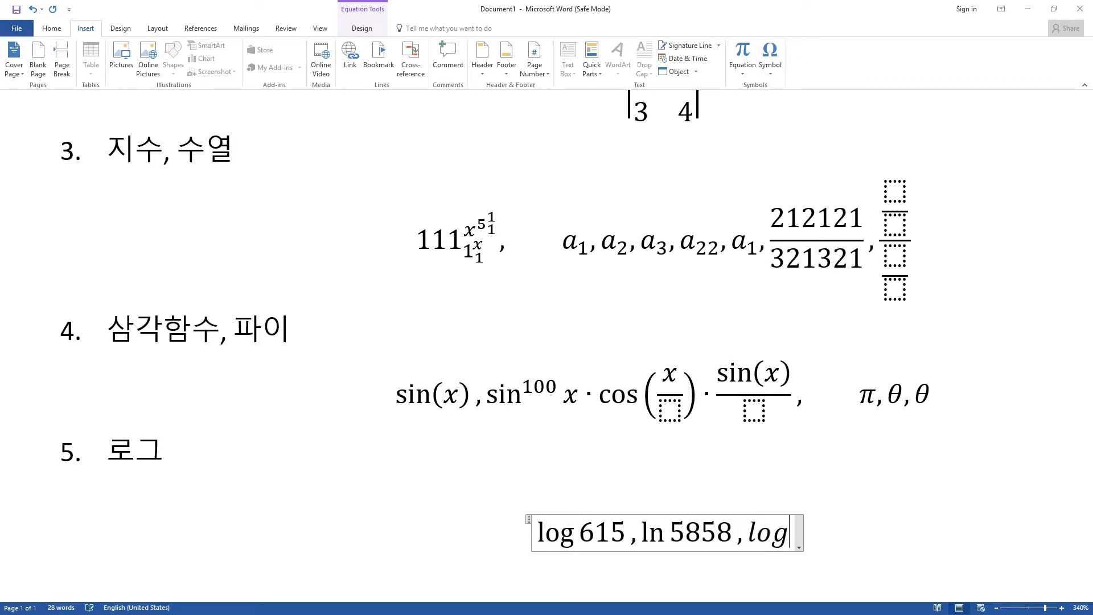
pyautogui.press('space')
pyautogui.write('2')
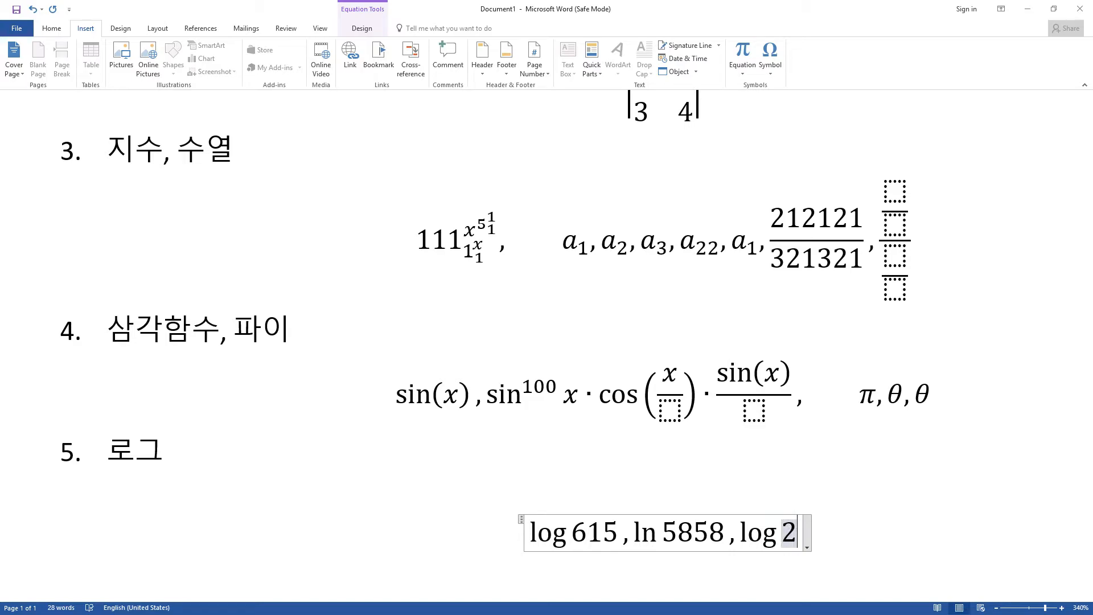
# Give the last log function a subscript base of 2 and leave the equation.
pyautogui.press('Left')
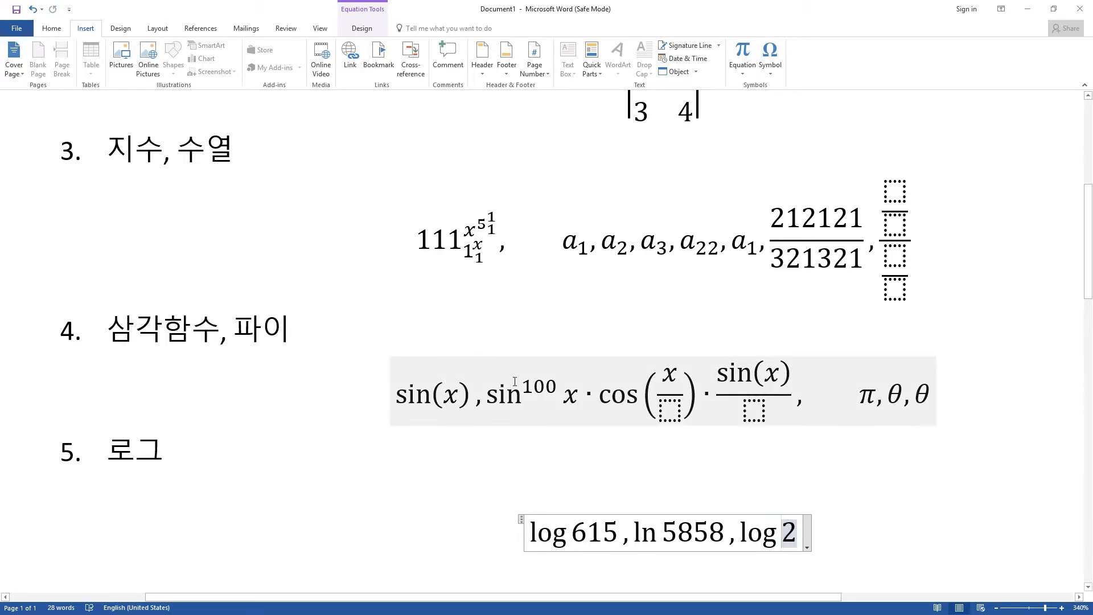
pyautogui.press('Left')
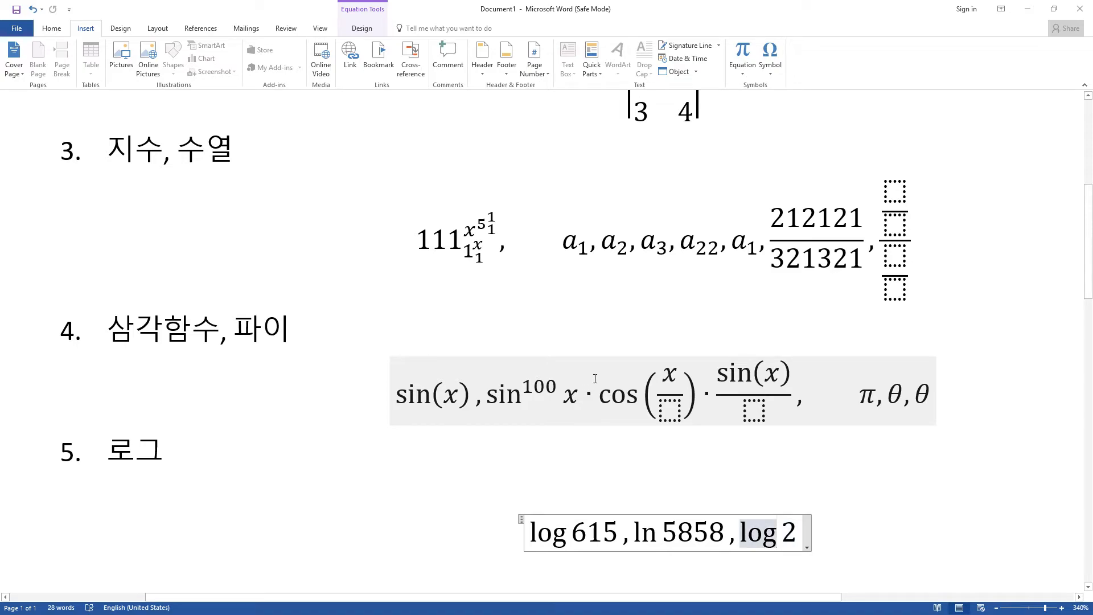
pyautogui.write('_')
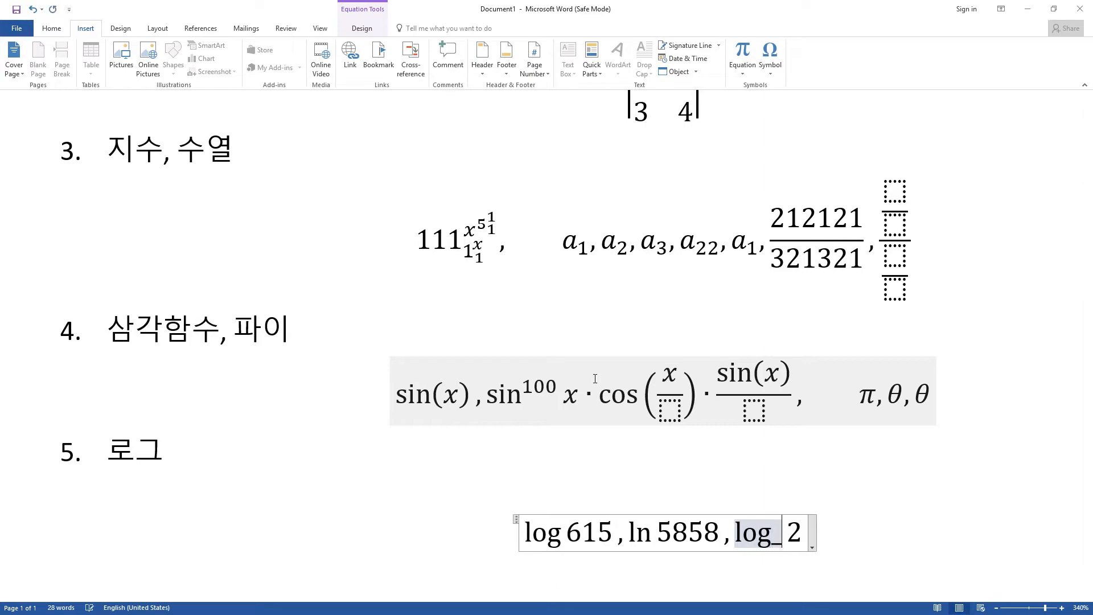
pyautogui.press('space')
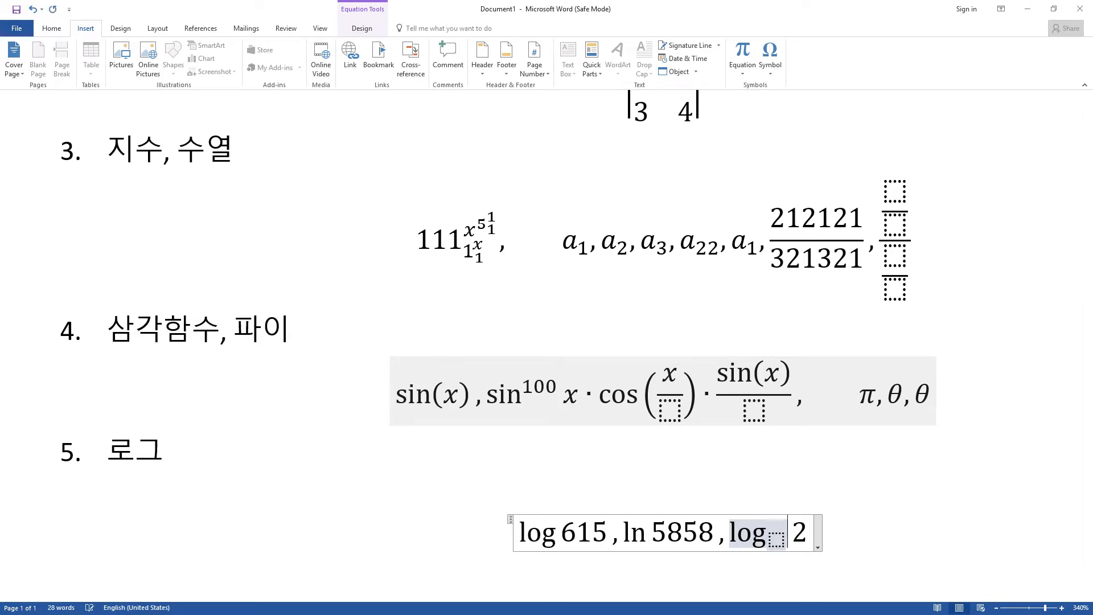
pyautogui.press('Left')
pyautogui.write('2')
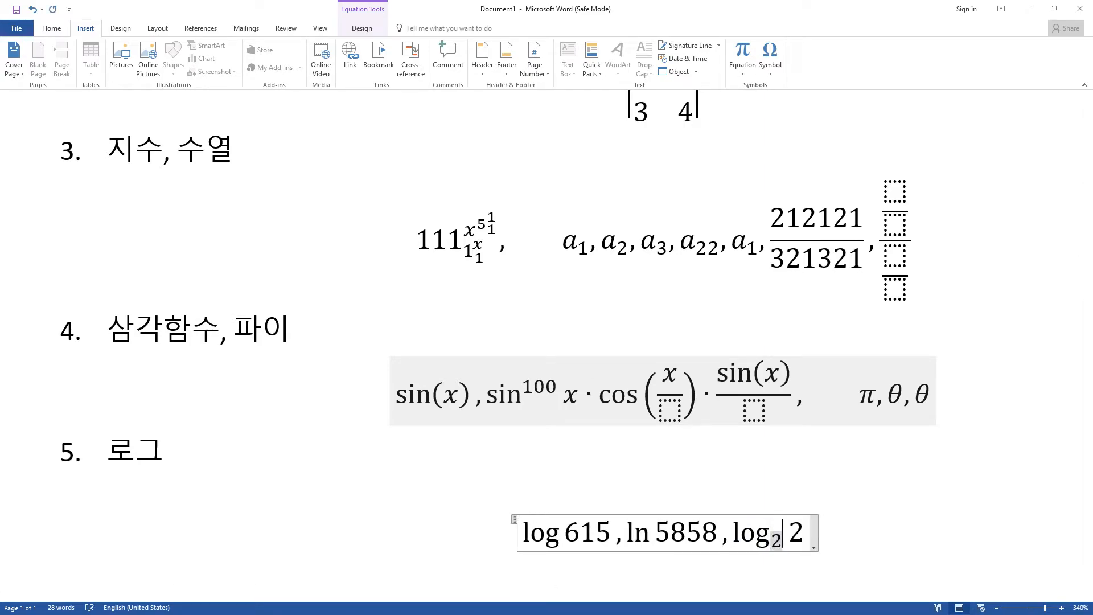
pyautogui.scroll(-3, 834, 410)
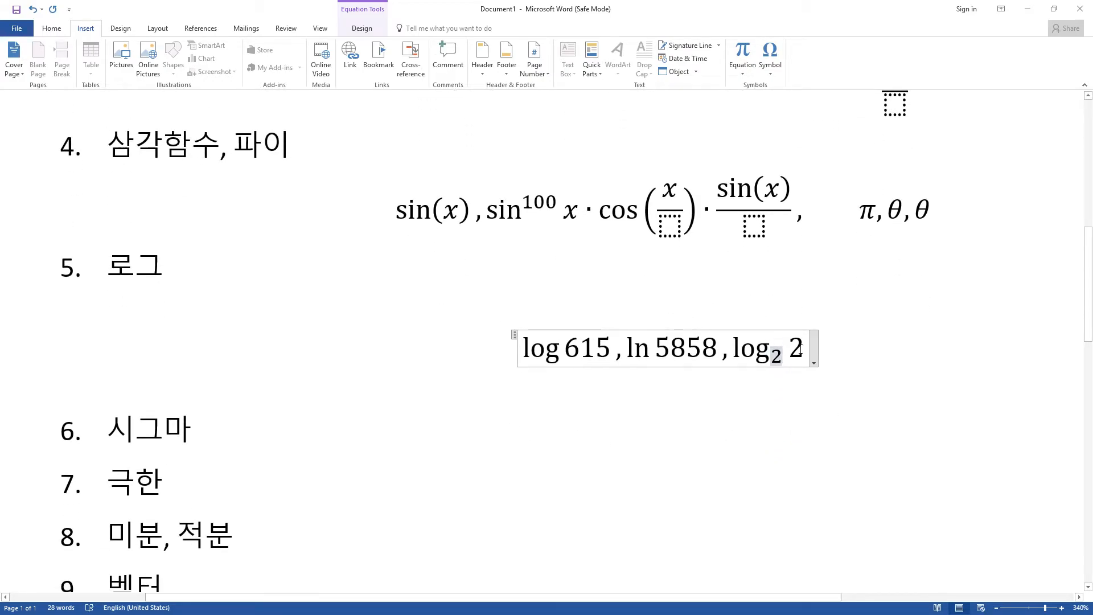
pyautogui.click(810, 350)
pyautogui.click(854, 344)
# Add an unnumbered blank line below item 6, 시그마, and paste the copied x² equation there.
pyautogui.scroll(8, 849, 345)
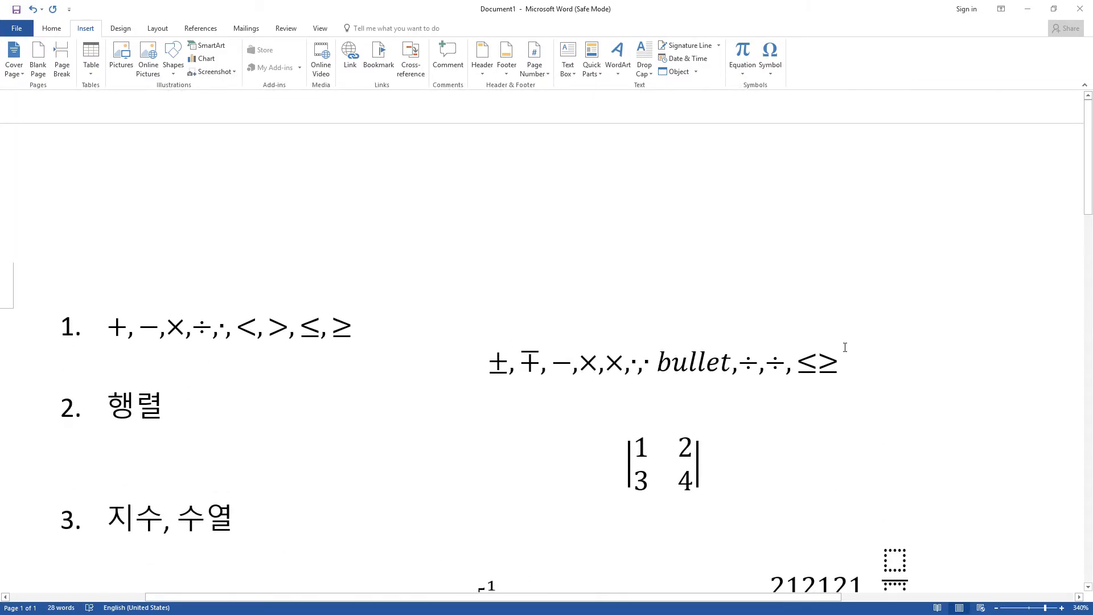
pyautogui.scroll(-8, 837, 341)
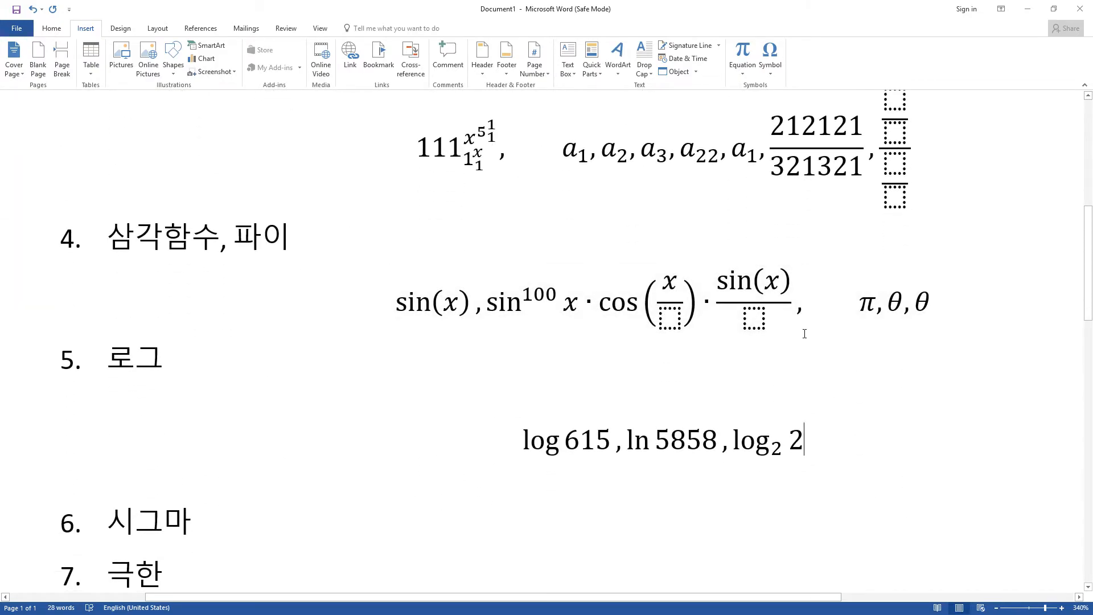
pyautogui.scroll(-3, 805, 333)
pyautogui.click(212, 342)
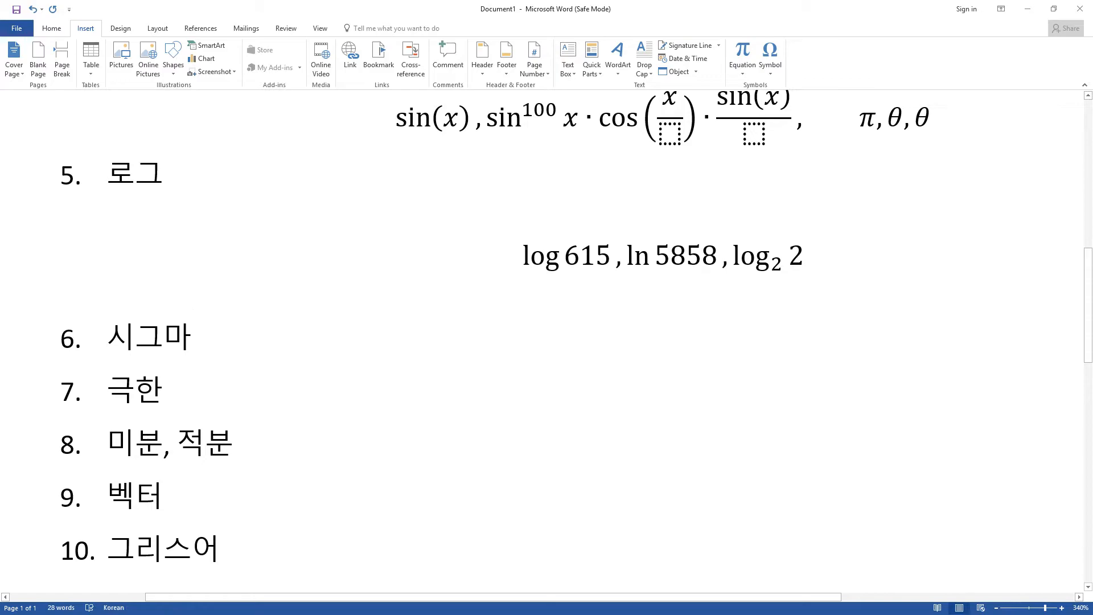
pyautogui.hotkey('shift', 'Return')
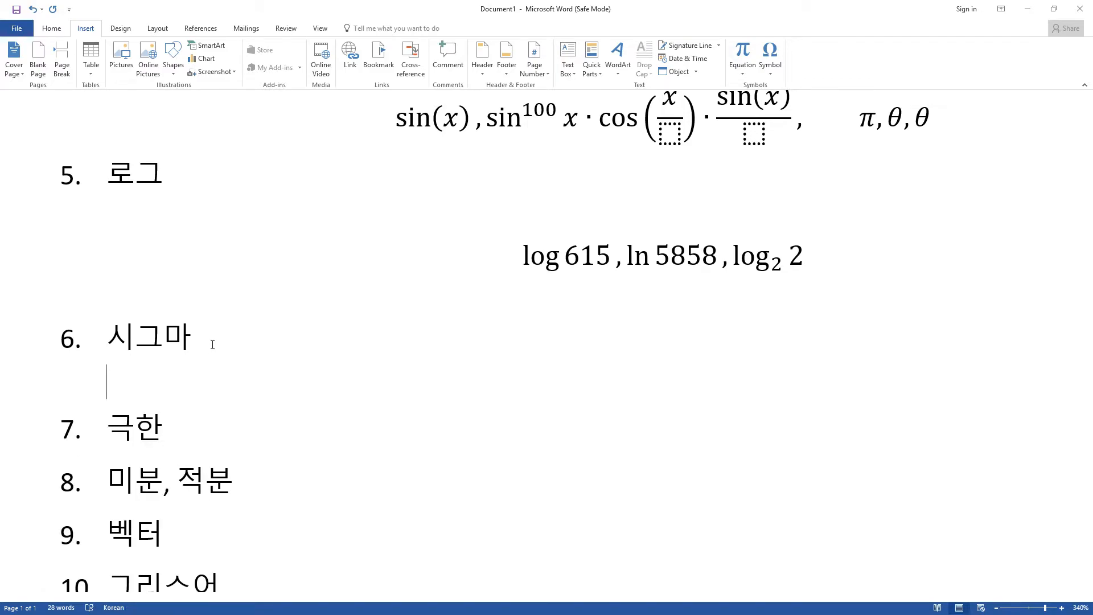
pyautogui.hotkey('ctrl', 'v')
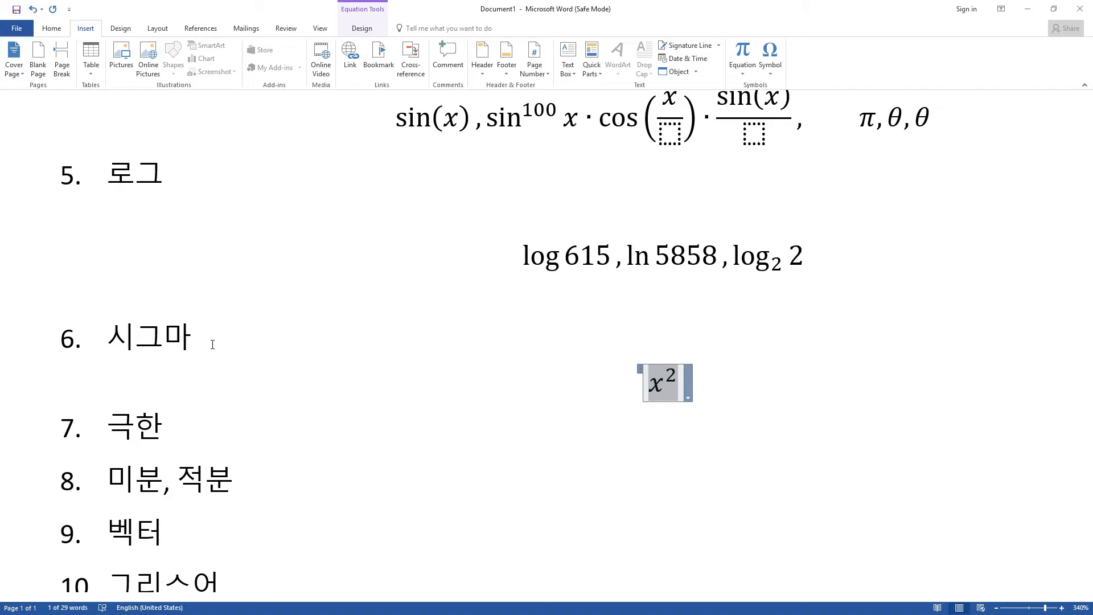
# Replace the pasted equation under 시그마 with a \sum summation with empty limits, then delete it.
pyautogui.write('\\')
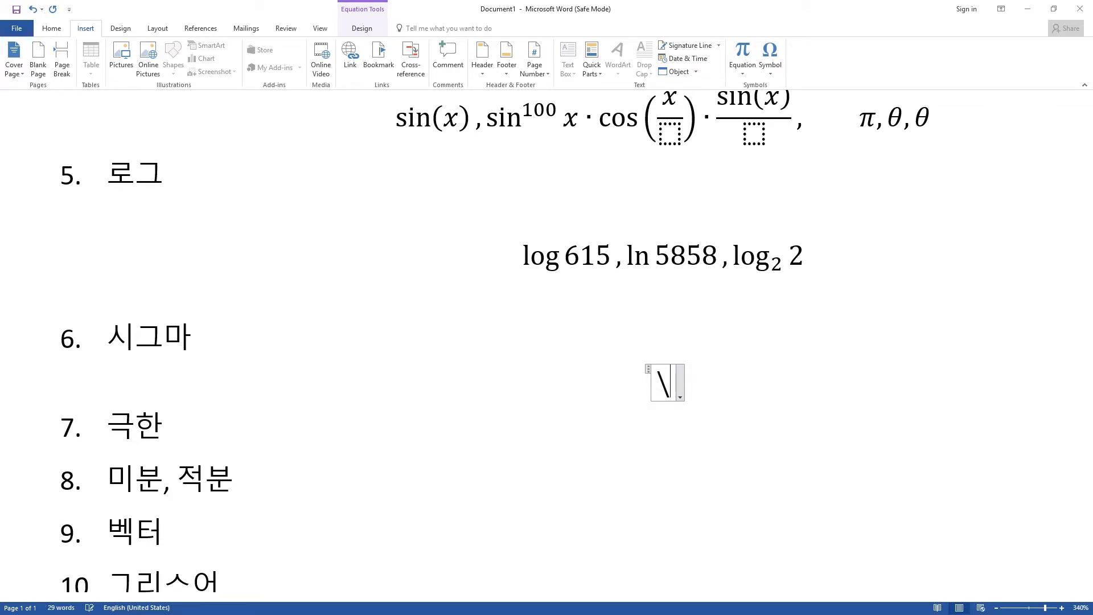
pyautogui.write('sum')
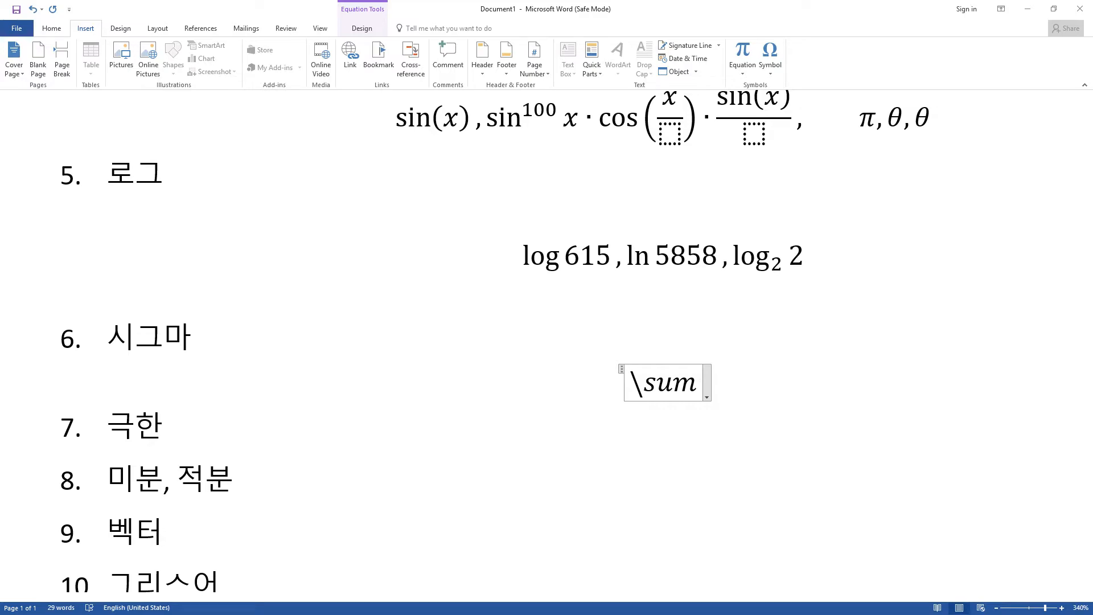
pyautogui.press('space')
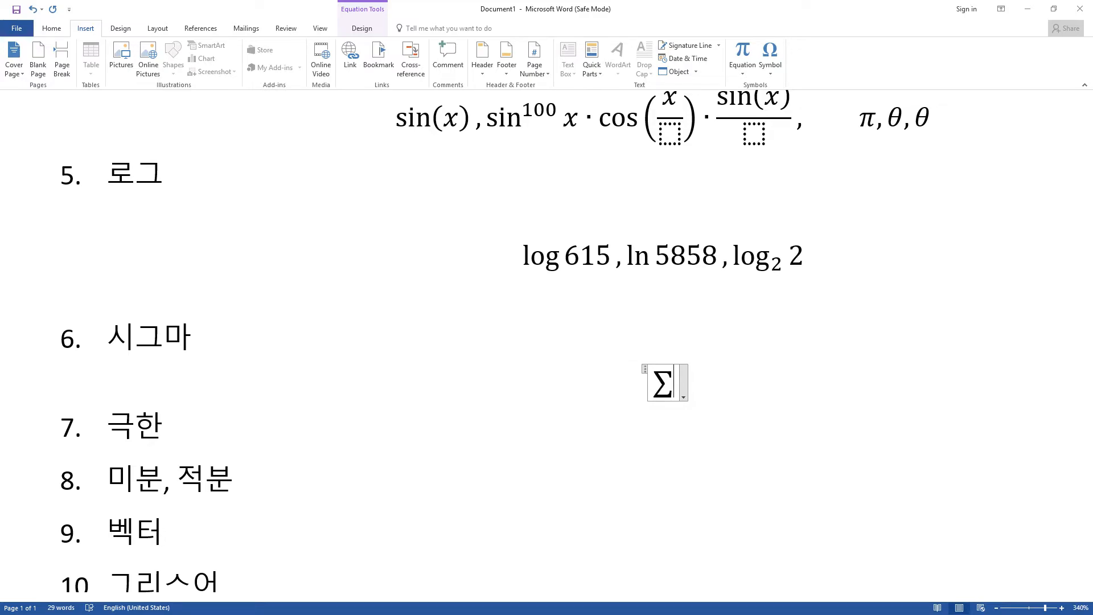
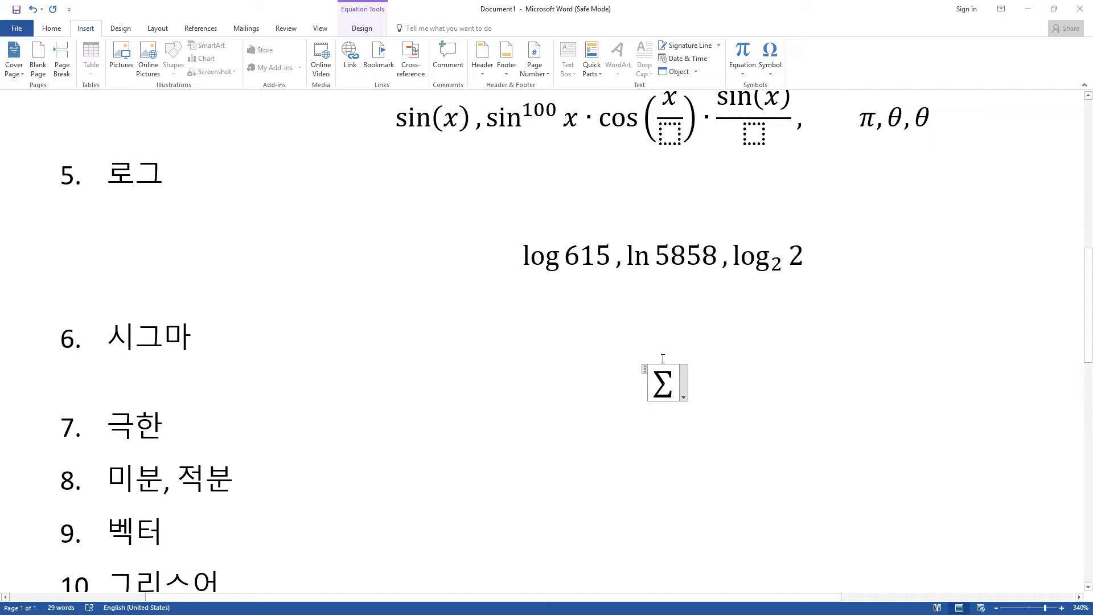
pyautogui.write('_')
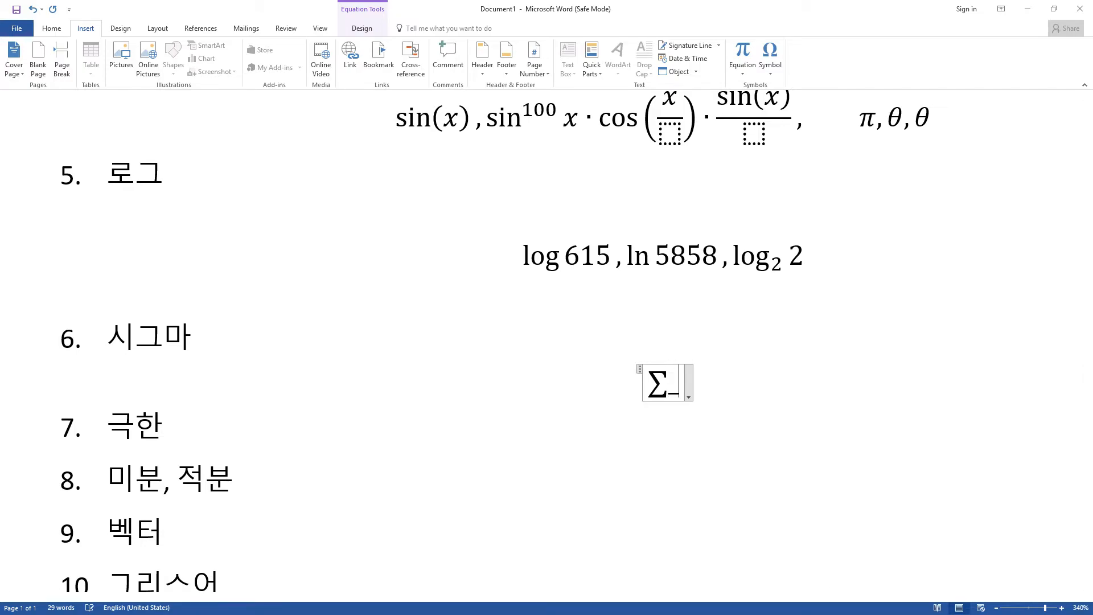
pyautogui.write('^')
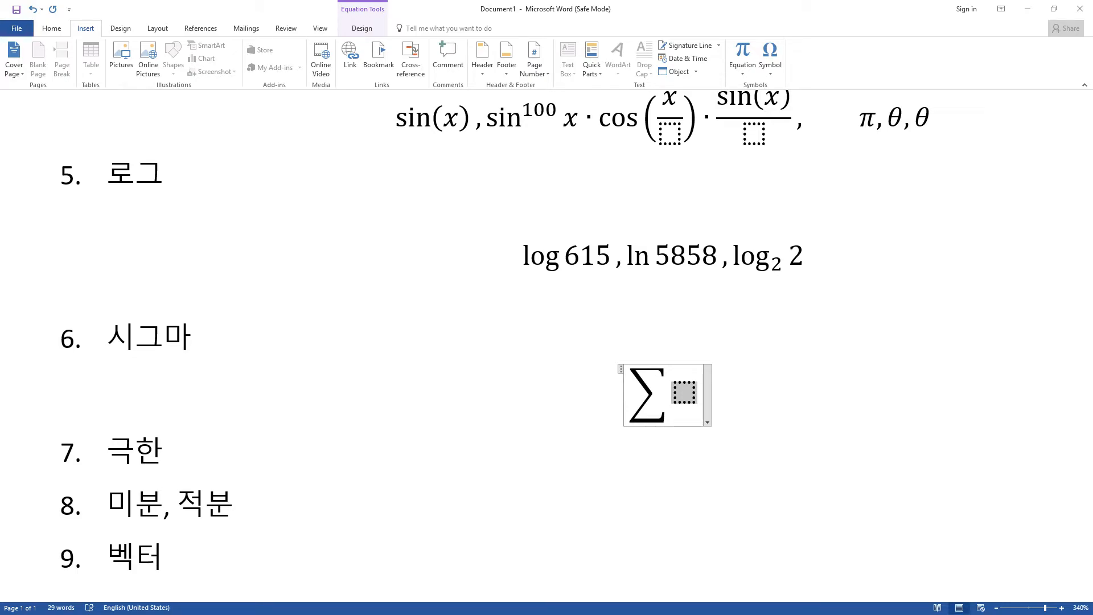
pyautogui.press('BackSpace')
# Build a \sum summation with lower limit x and upper limit w under 시그마, then clear it.
pyautogui.write('\\sum')
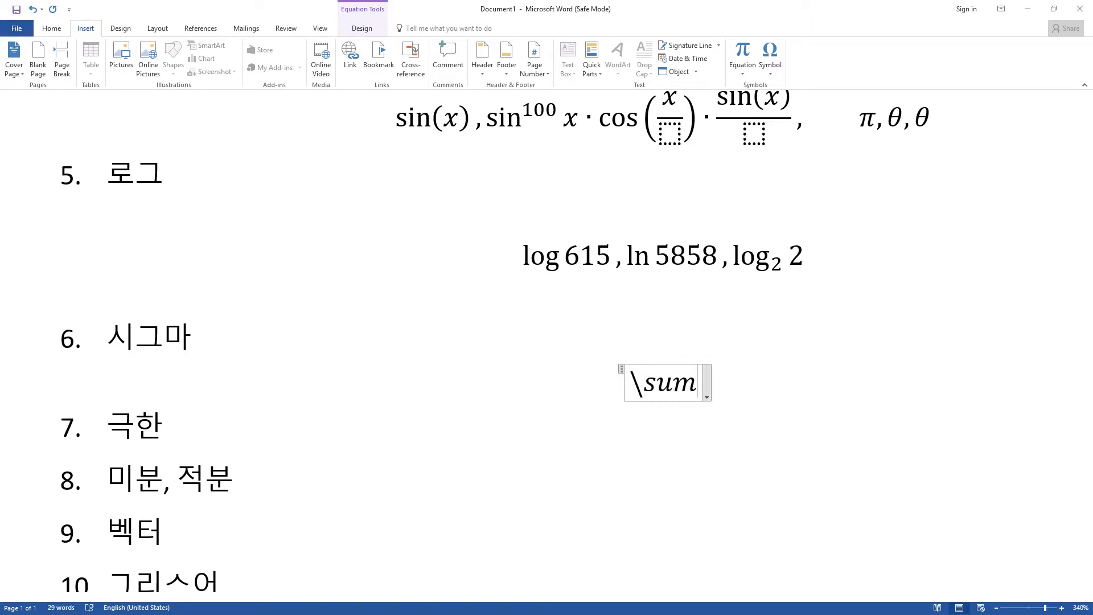
pyautogui.press('space')
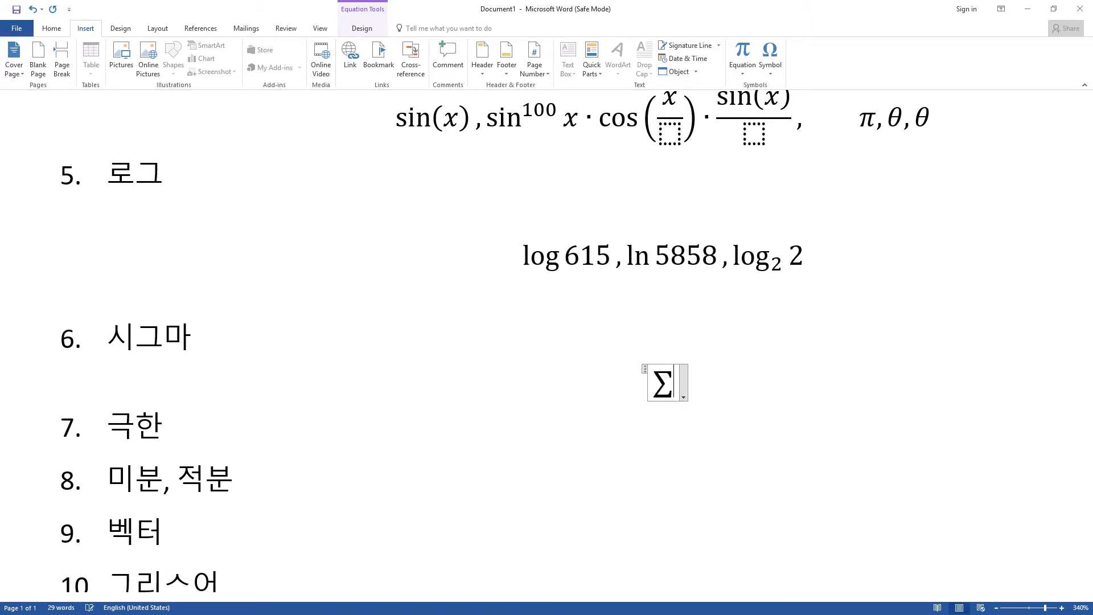
pyautogui.write('_')
pyautogui.write('x')
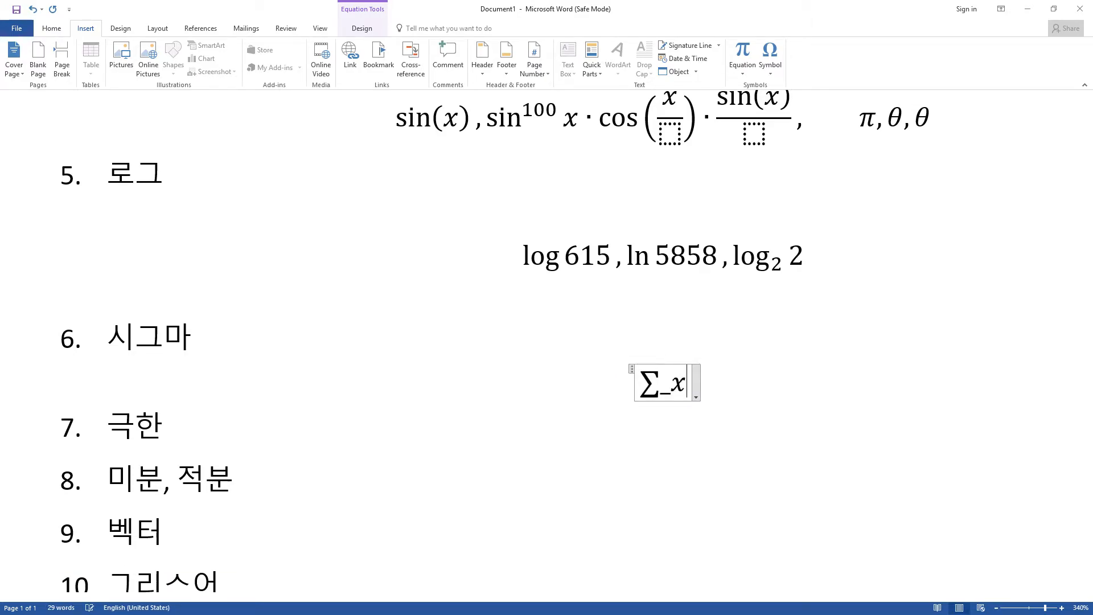
pyautogui.write('^w')
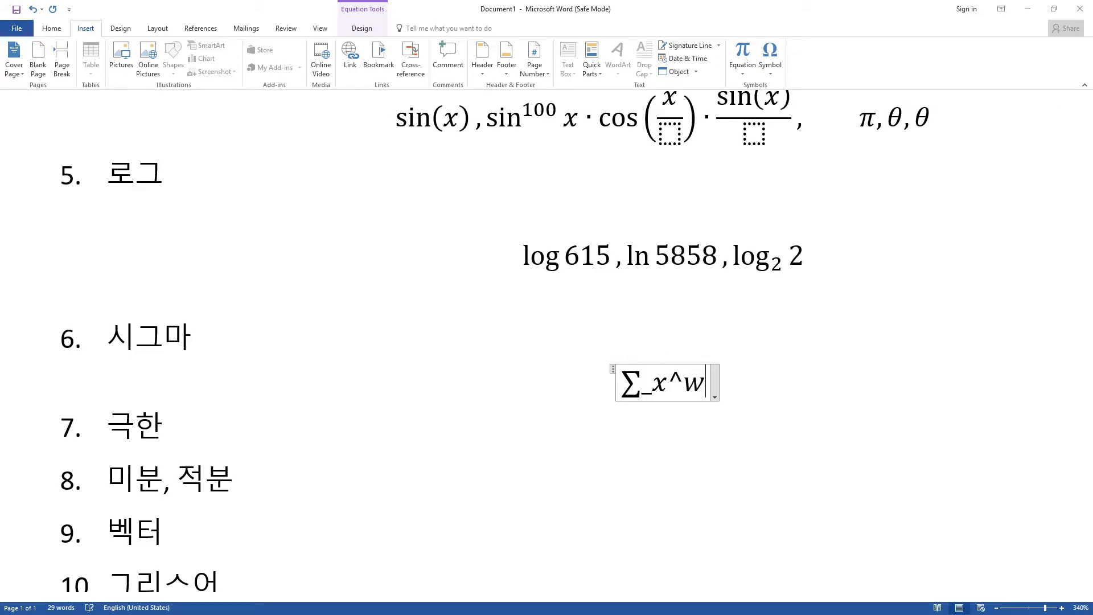
pyautogui.press('space')
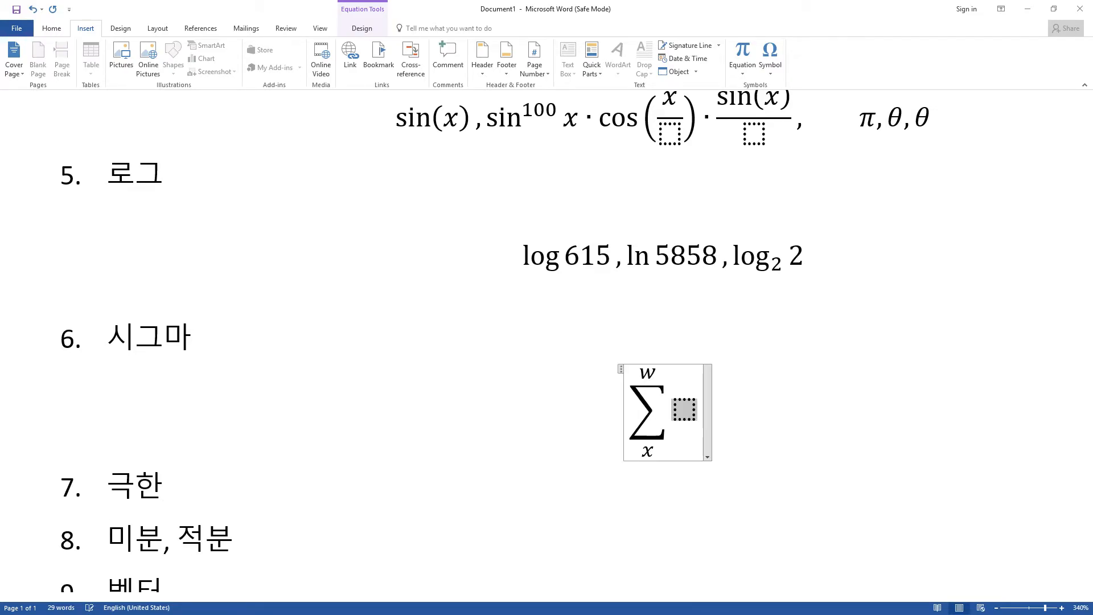
pyautogui.press('Left')
pyautogui.press('Left')
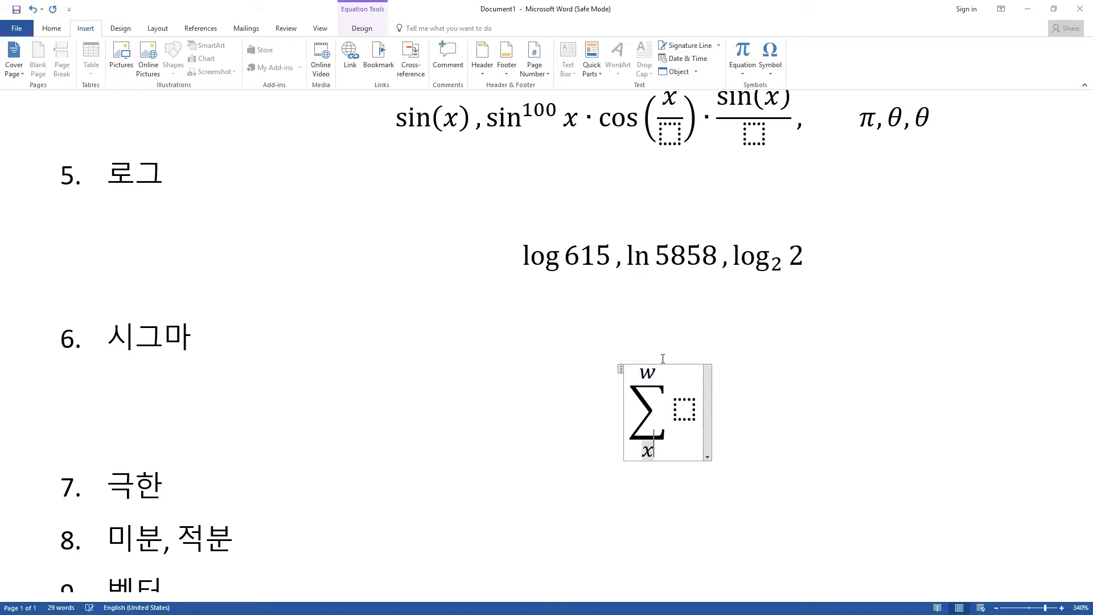
pyautogui.press('Right')
pyautogui.press('Right')
pyautogui.press('BackSpace')
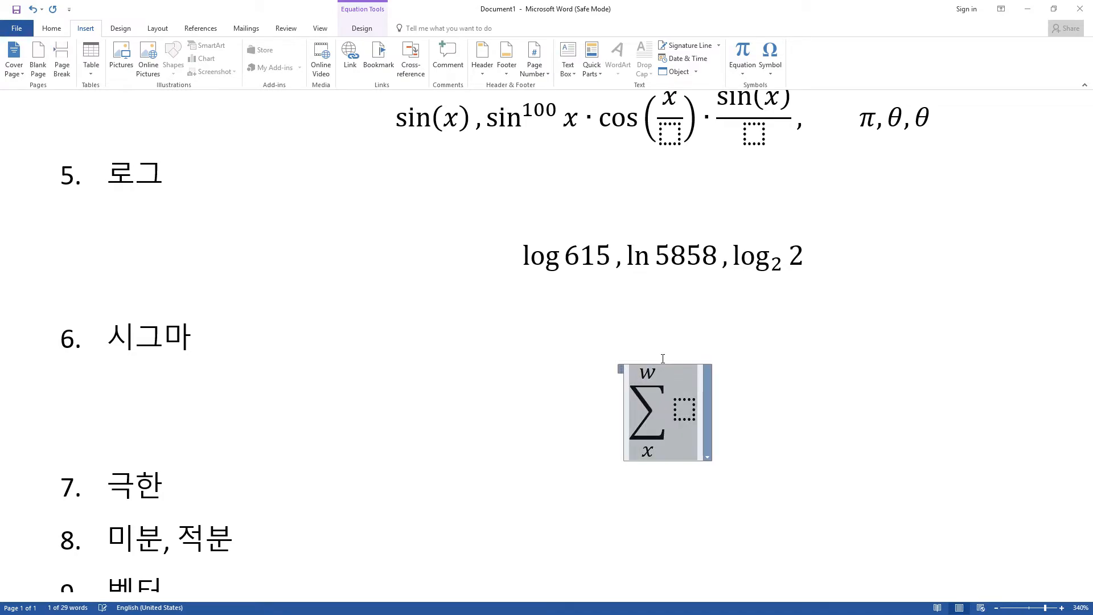
# Enter a \sum summation with only the lower limit i under 시그마, followed by an equals sign.
pyautogui.write('\\sum')
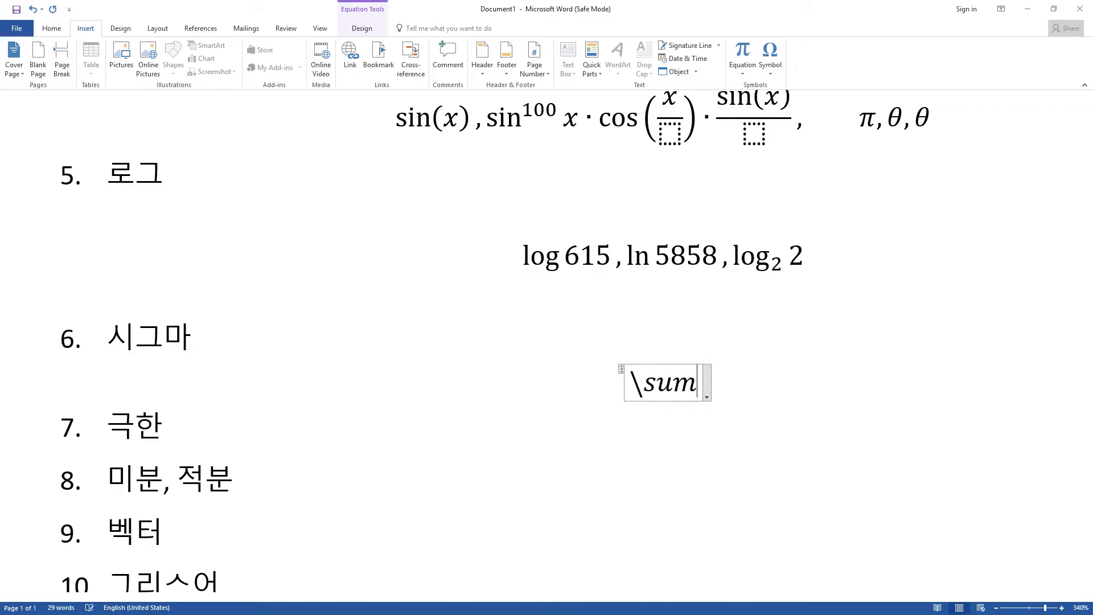
pyautogui.press('space')
pyautogui.write('_')
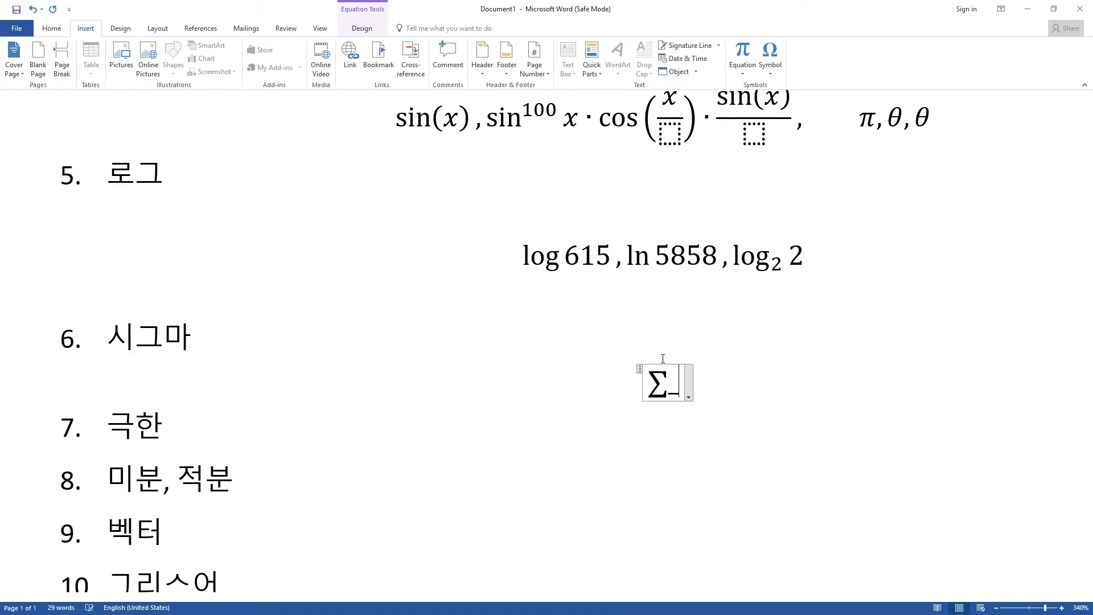
pyautogui.write('i')
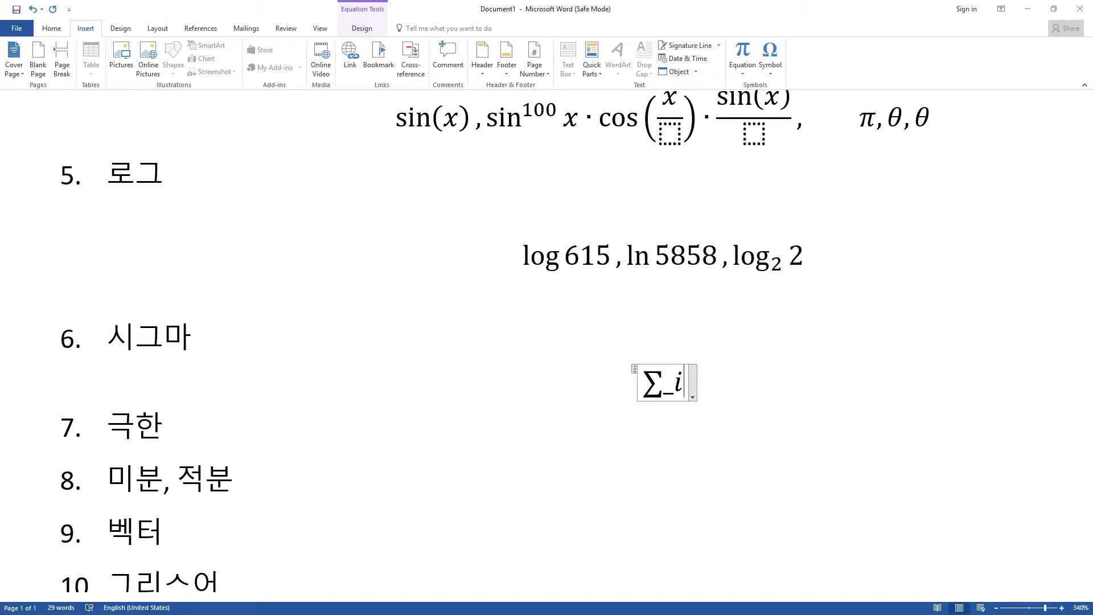
pyautogui.write(' ⬚ =')
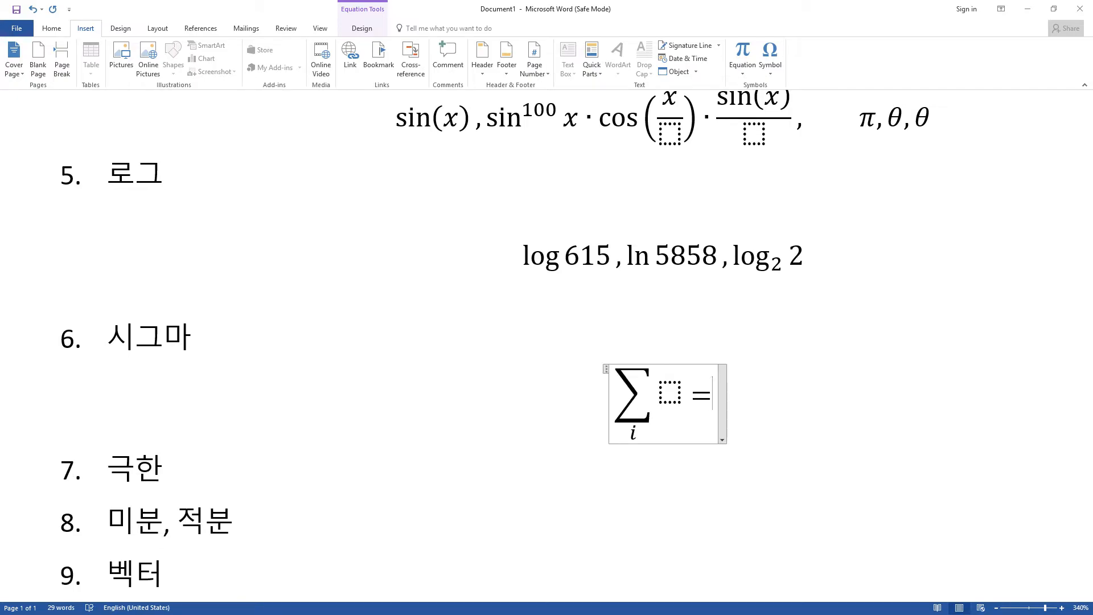
# Replace the summation before the equals sign with a \sum that has lower limit i and upper limit k.
pyautogui.press('Left')
pyautogui.press('Left')
pyautogui.press('Left')
pyautogui.press('Left')
pyautogui.hotkey('shift', 'Right')
pyautogui.write('\\sum')
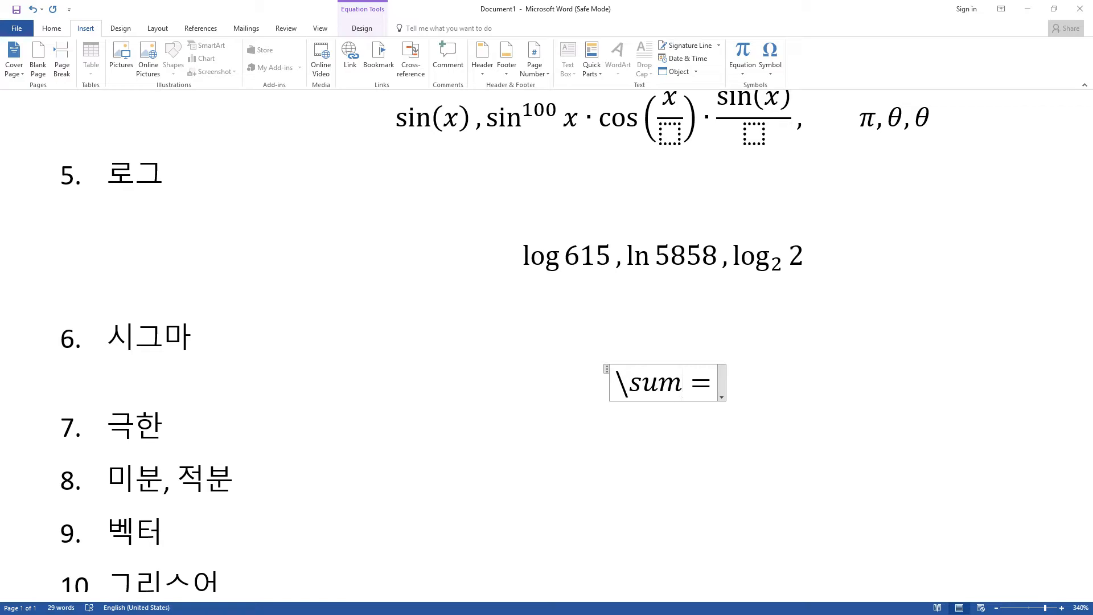
pyautogui.press('space')
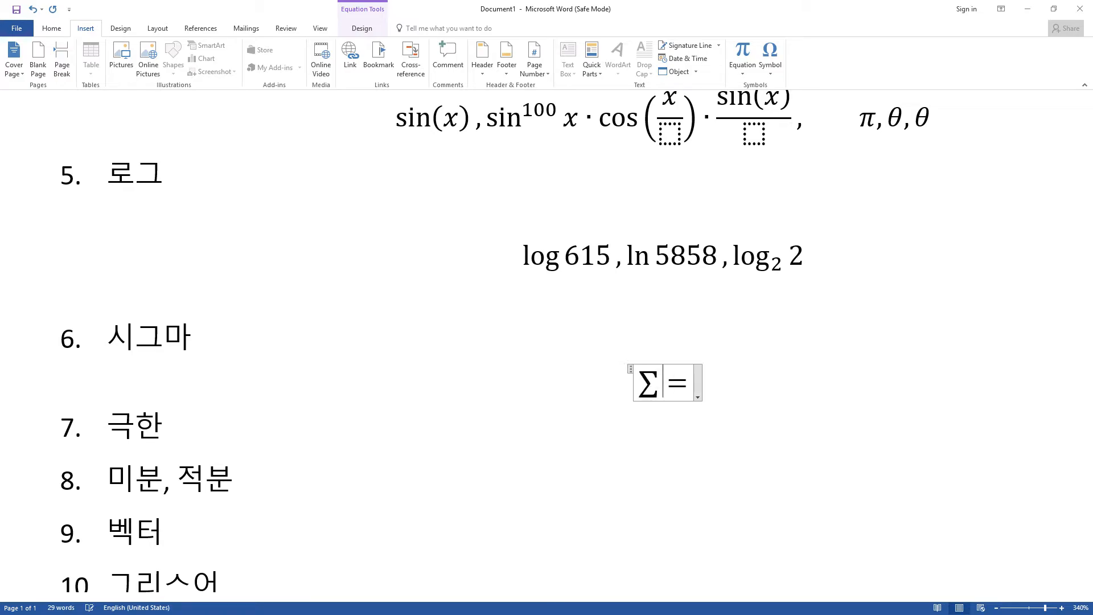
pyautogui.write('_')
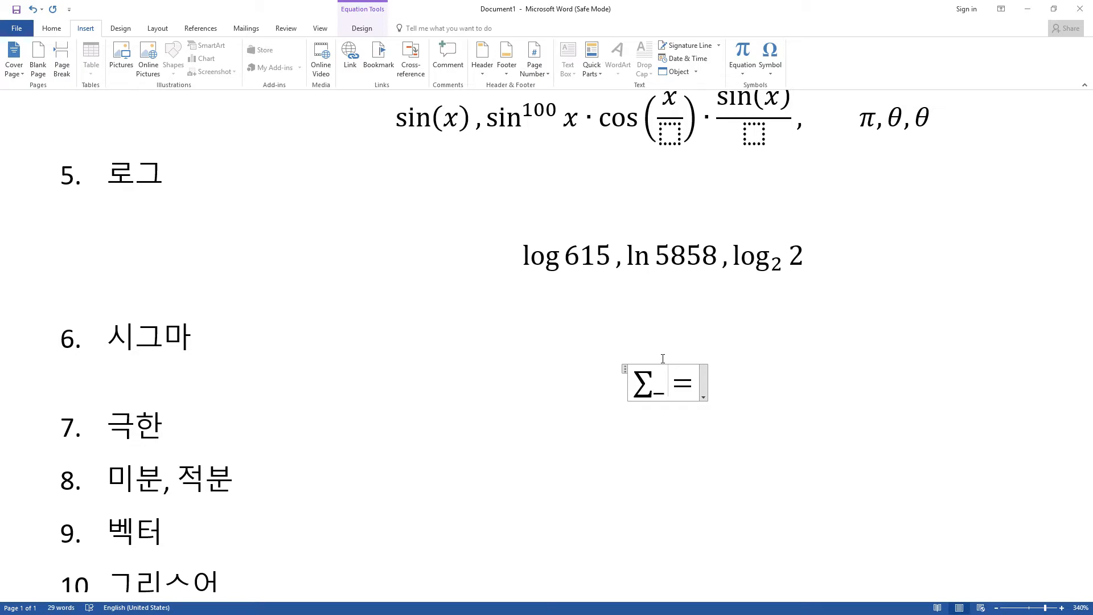
pyautogui.write('i')
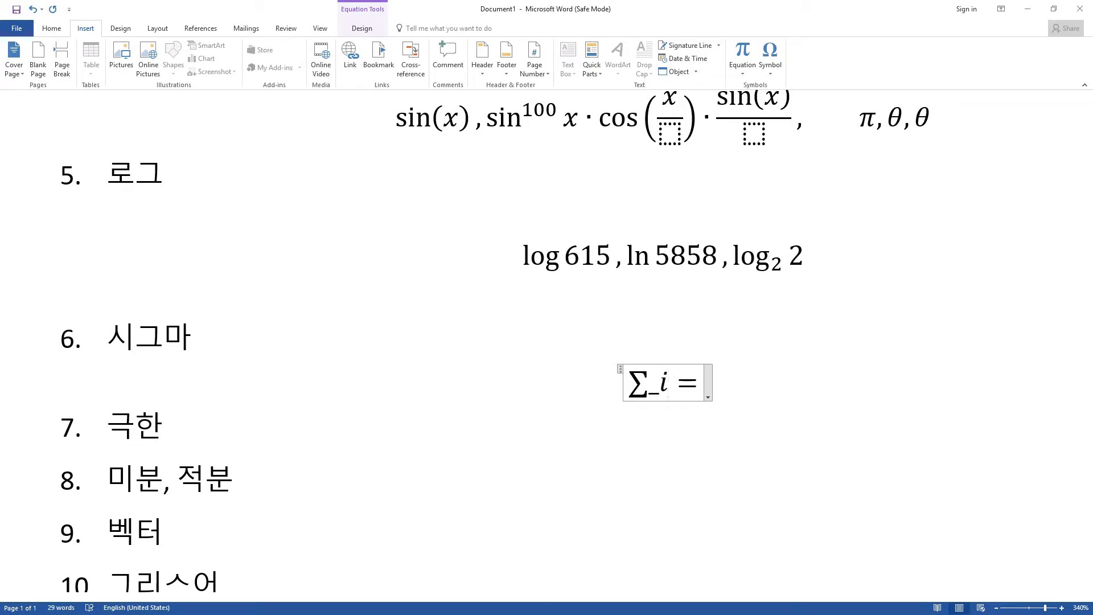
pyautogui.write('i')
pyautogui.press('BackSpace')
pyautogui.write('^k')
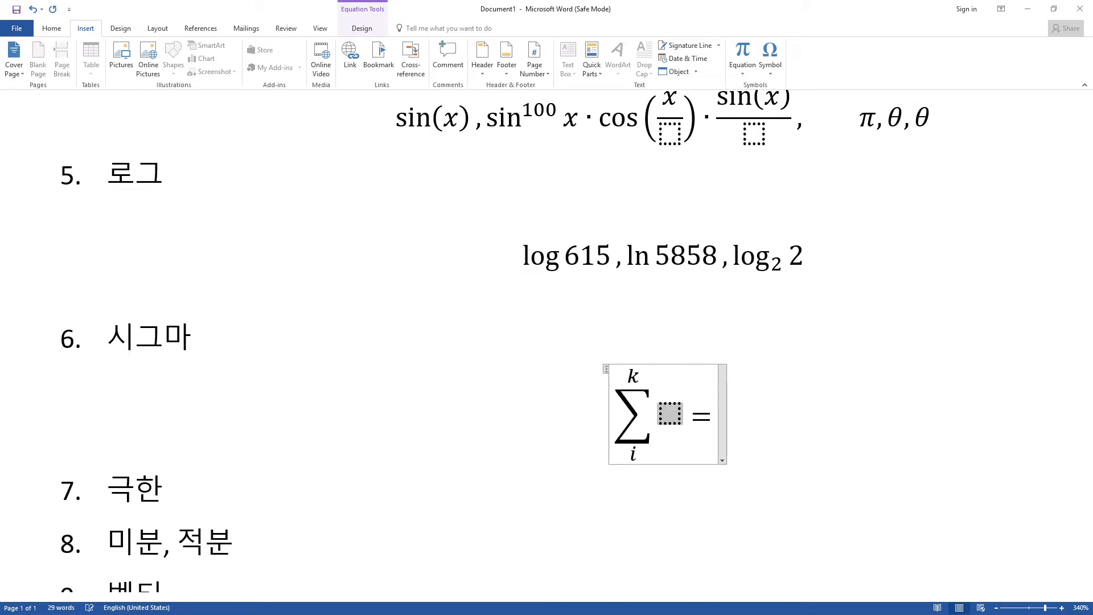
# Complete the sum's lower limit as i=1 and enter i as the summed expression.
pyautogui.press('Left')
pyautogui.press('Down')
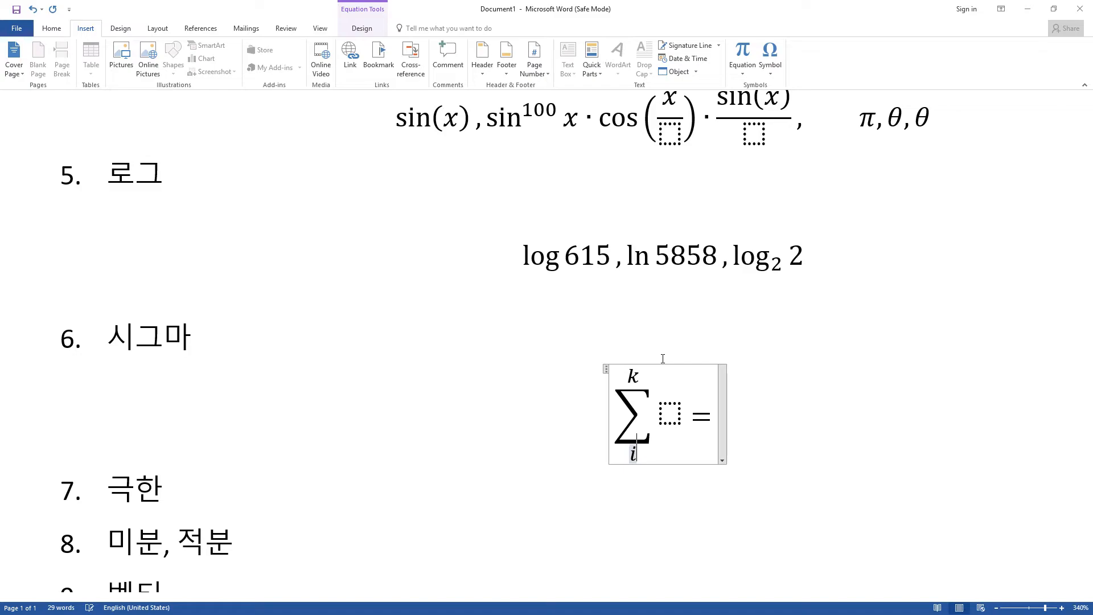
pyautogui.write('=1')
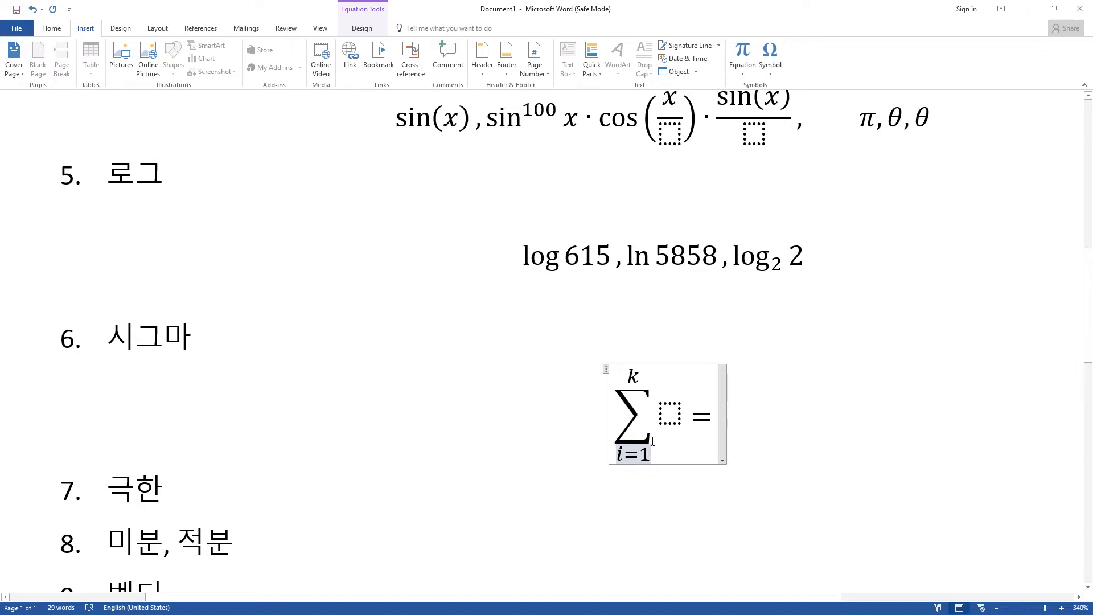
pyautogui.click(670, 414)
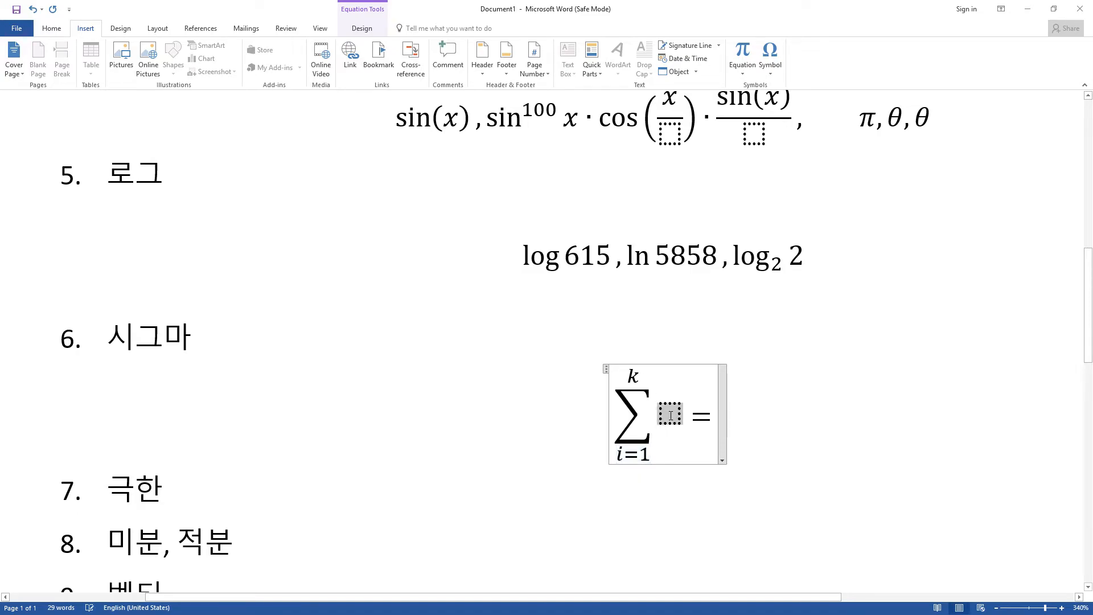
pyautogui.write('f(k)')
pyautogui.press('BackSpace')
pyautogui.press('BackSpace')
pyautogui.press('BackSpace')
pyautogui.press('BackSpace')
pyautogui.write('i')
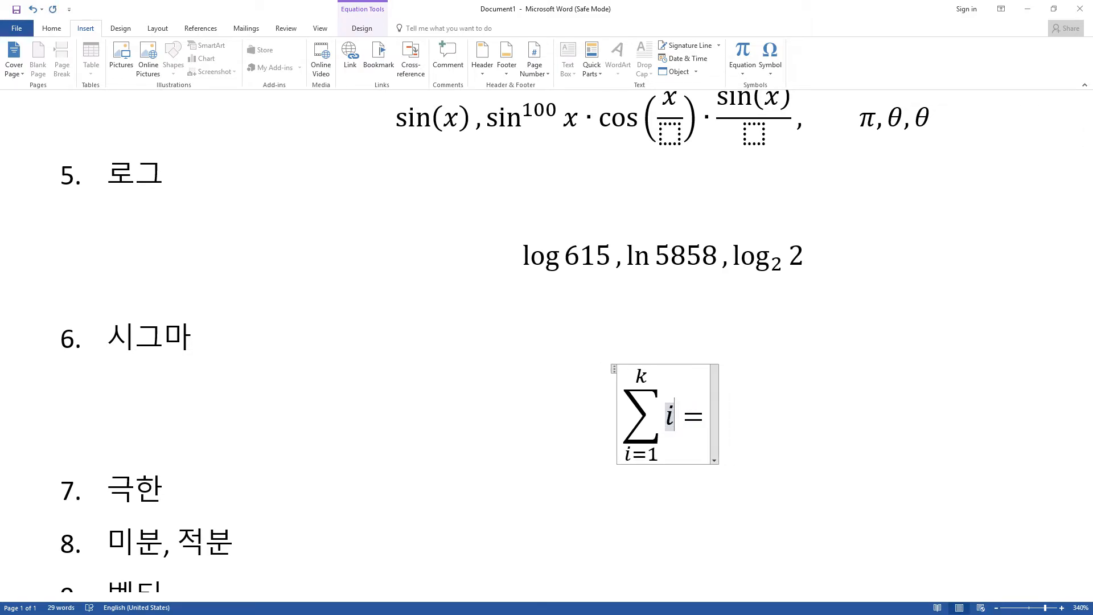
# Add a fraction after the equals sign with numerator k(k+1) and denominator 2.
pyautogui.write('/')
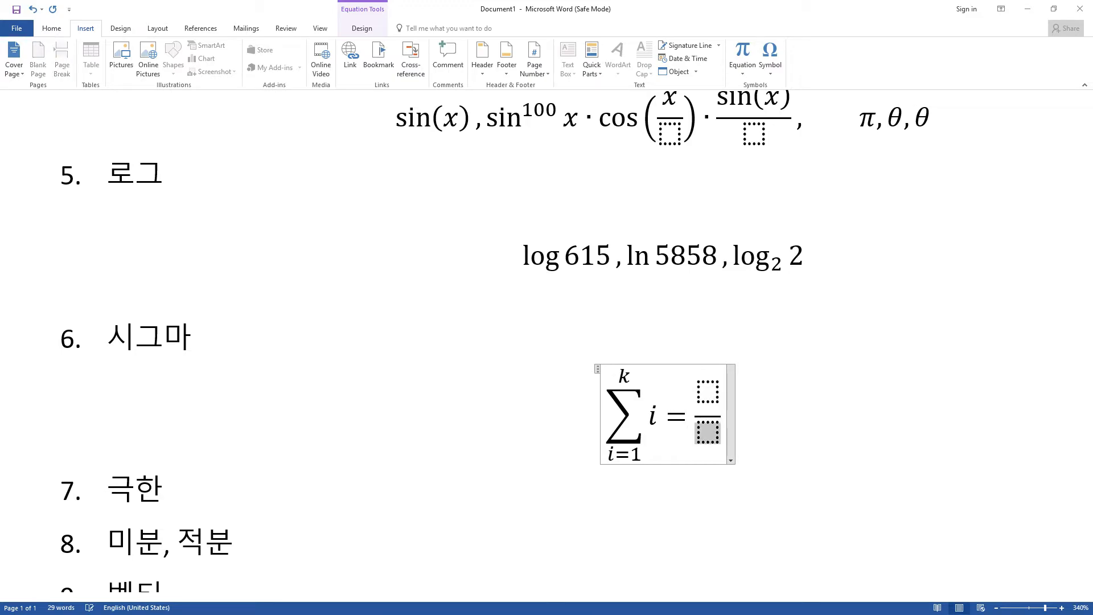
pyautogui.write('2')
pyautogui.press('Up')
pyautogui.write('k(k')
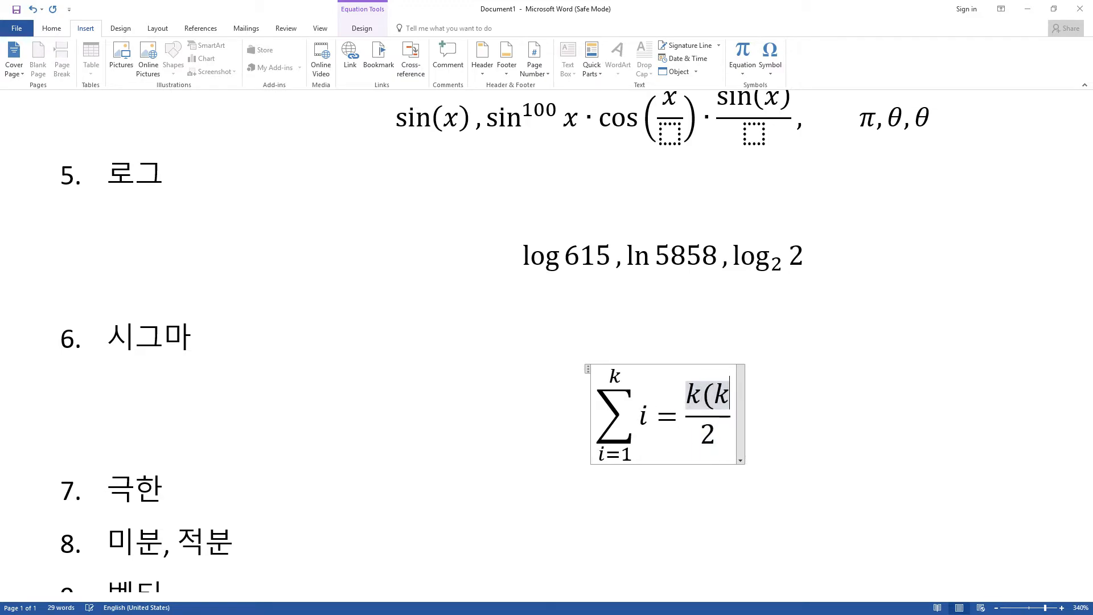
pyautogui.write('+1')
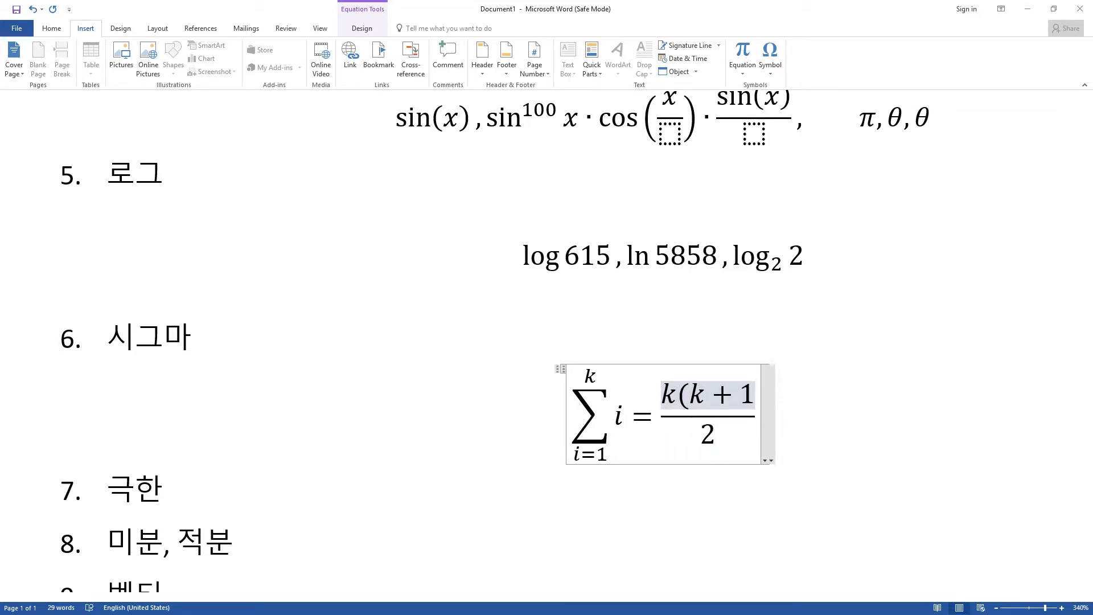
pyautogui.write(')')
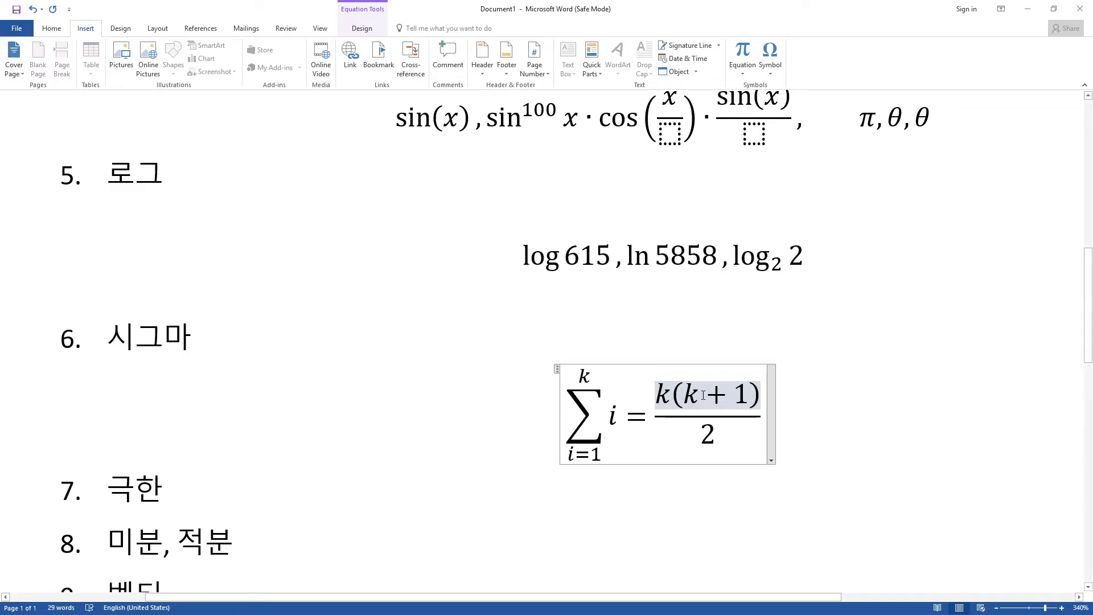
# Append a comma, some spacing and the code \proc after the fraction in the sigma equation.
pyautogui.click(764, 421)
pyautogui.write(',    \\')
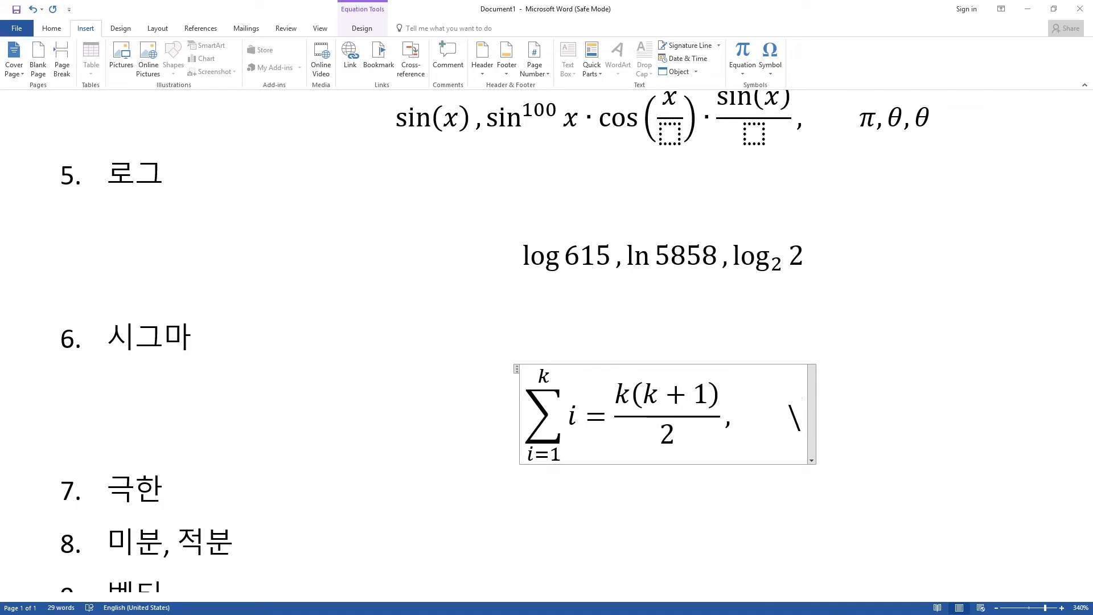
pyautogui.write('proc')
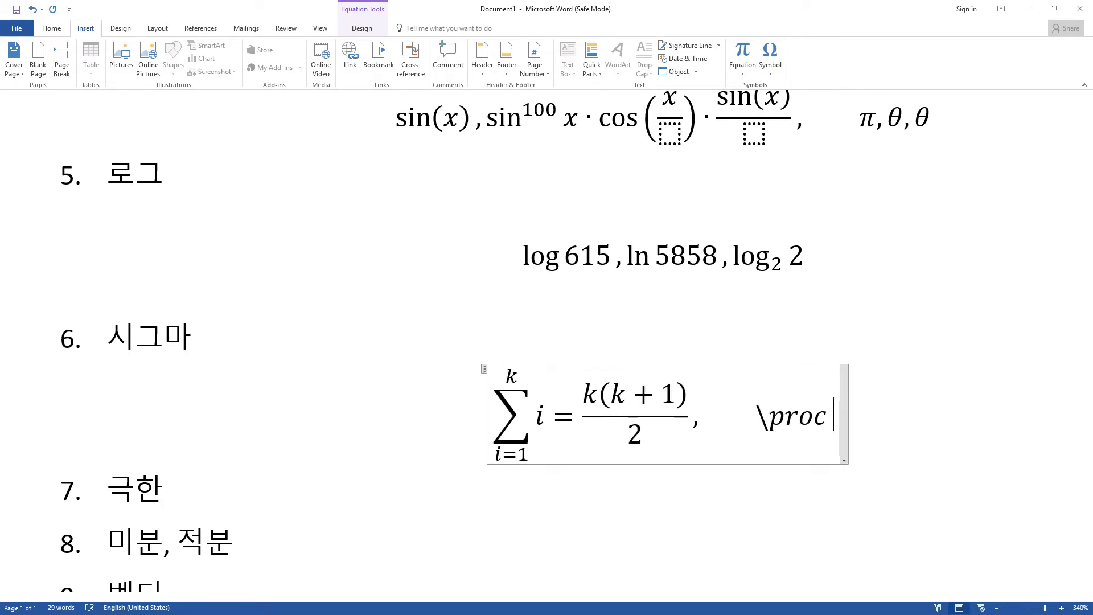
# Insert a product operator after the sum formula, with subscript i and superscript k.
pyautogui.press('BackSpace')
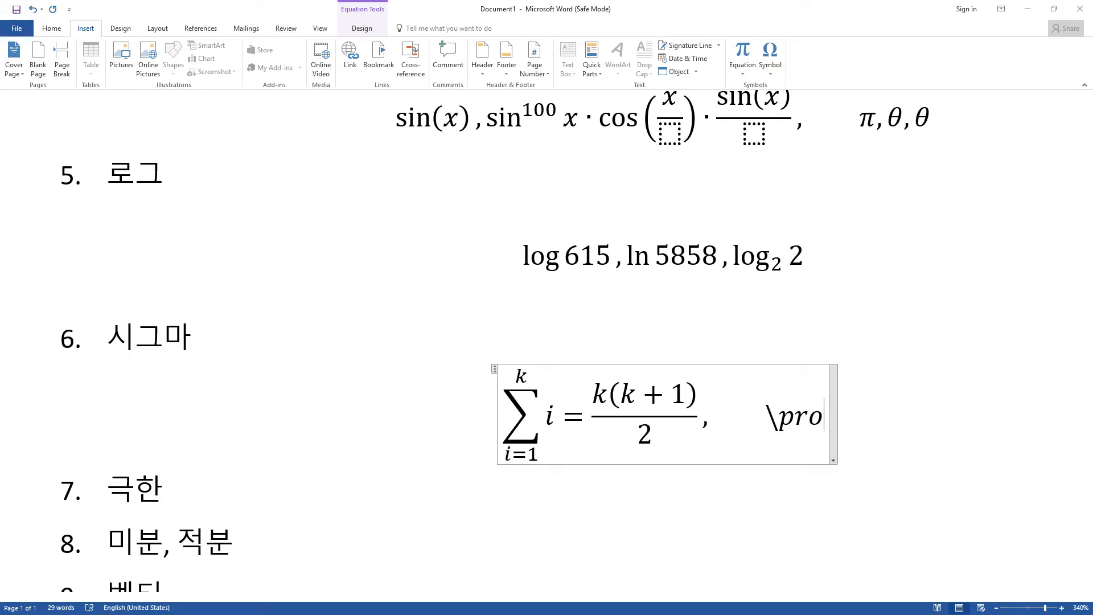
pyautogui.write('d ')
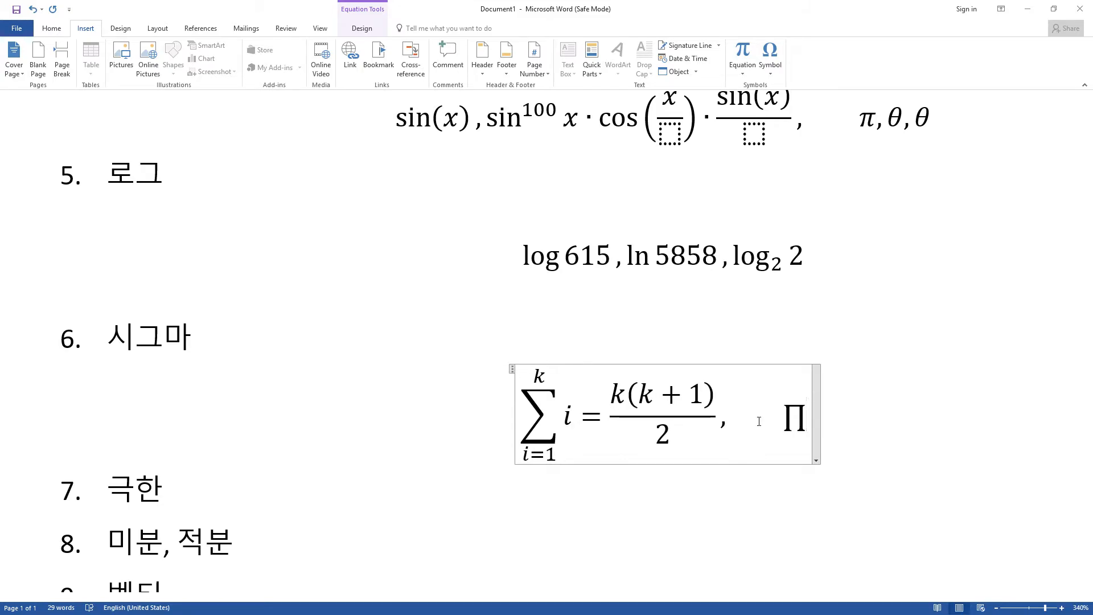
pyautogui.write('_')
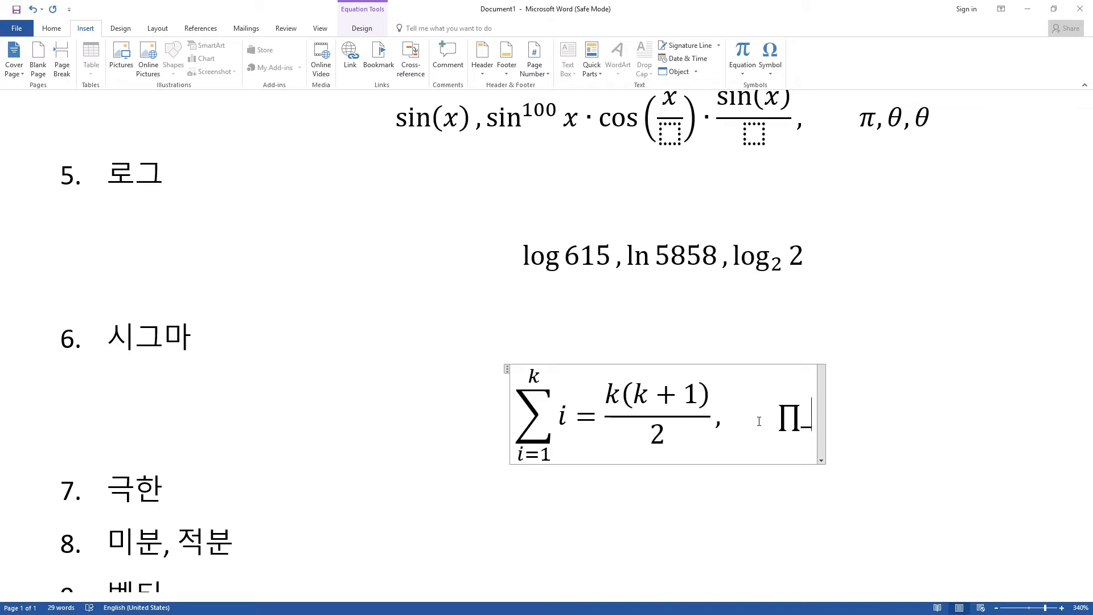
pyautogui.write('i')
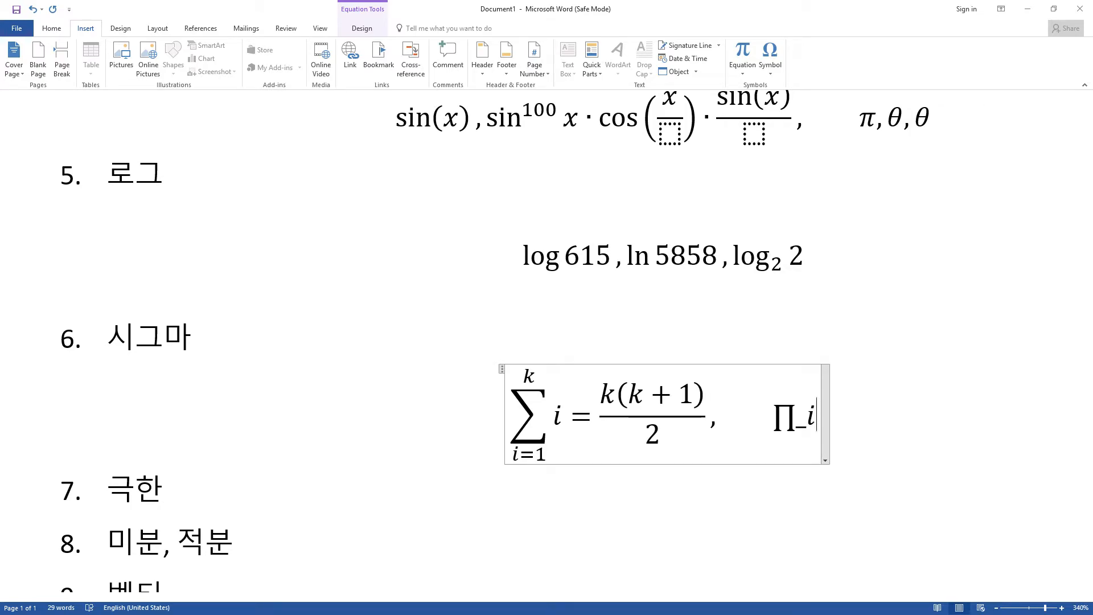
pyautogui.write('^k')
# Complete the product's lower limit as i=1 and write its expression as i = k!
pyautogui.press('Left')
pyautogui.press('Left')
pyautogui.press('Left')
pyautogui.write('=1')
pyautogui.press('Right')
pyautogui.press('Right')
pyautogui.press('Right')
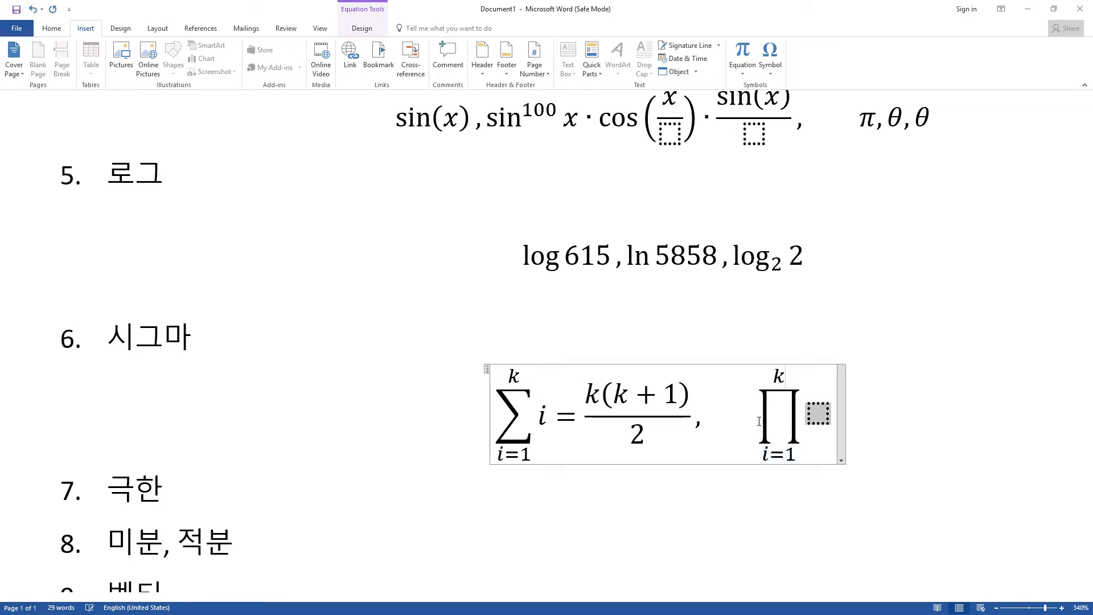
pyautogui.write('i = k')
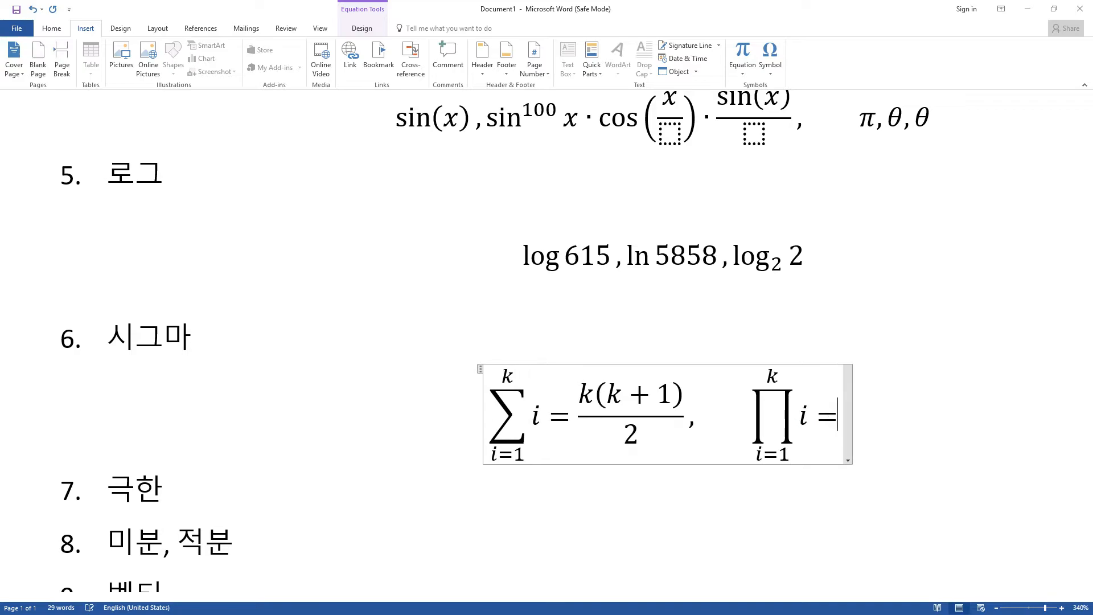
pyautogui.write('!')
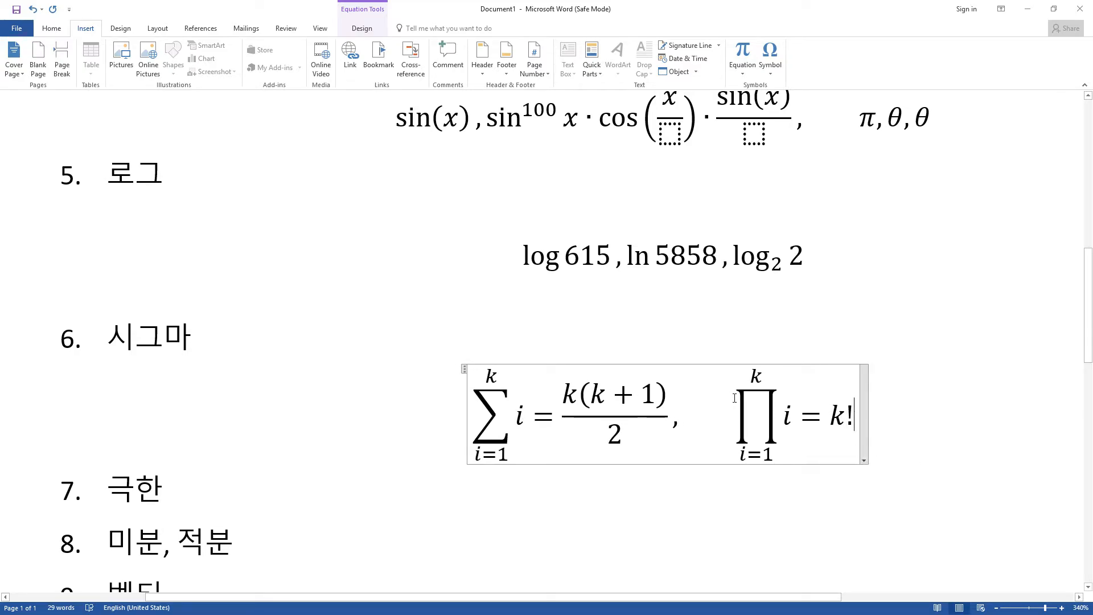
pyautogui.click(737, 407)
pyautogui.click(790, 417)
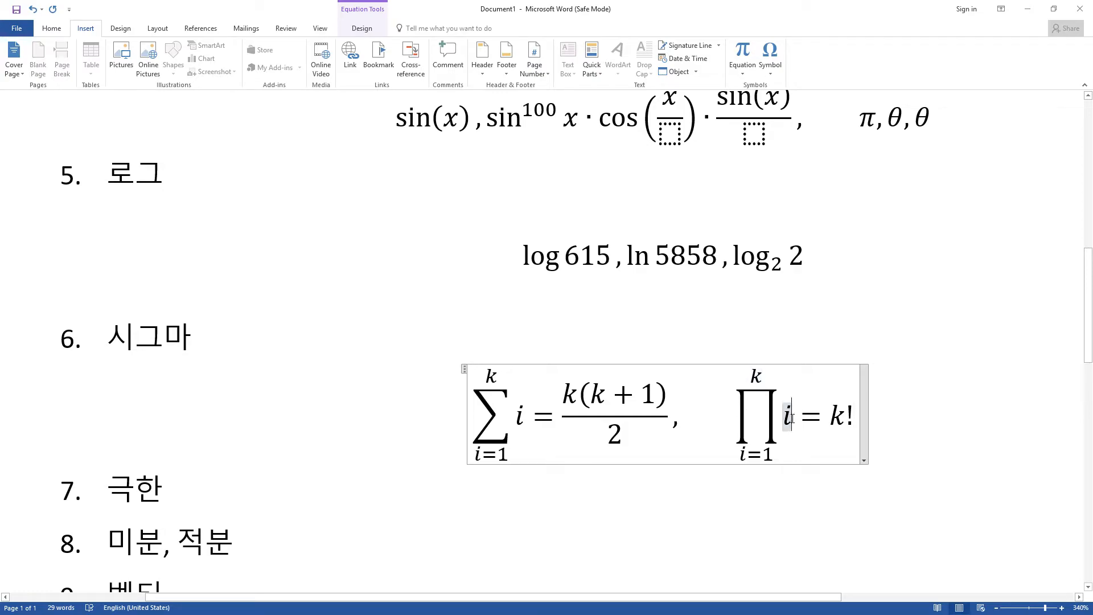
pyautogui.write('=\\')
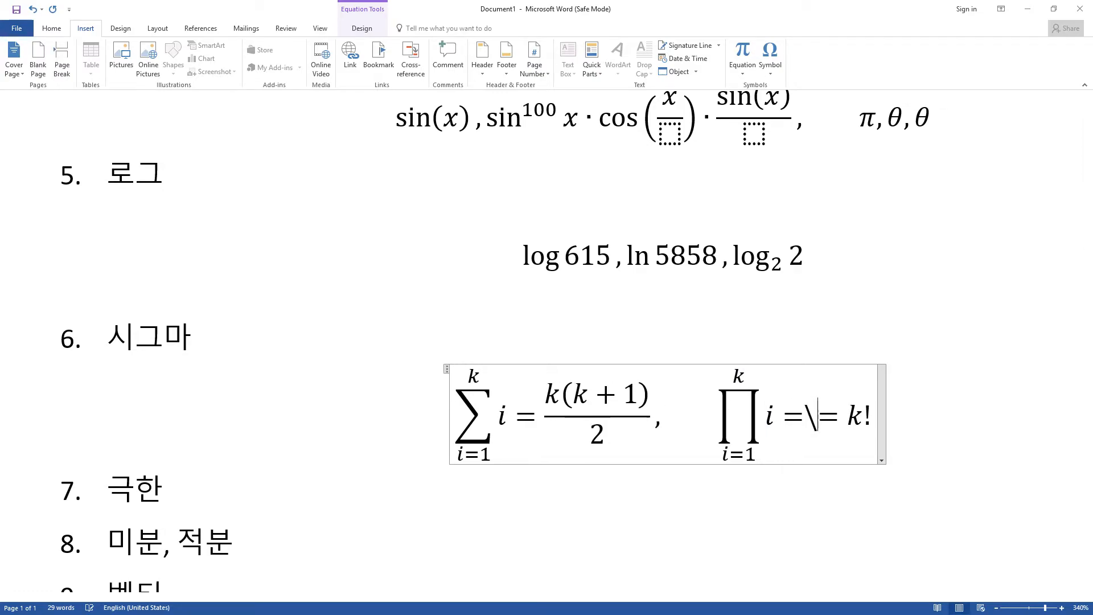
pyautogui.write('prod')
pyautogui.press('space')
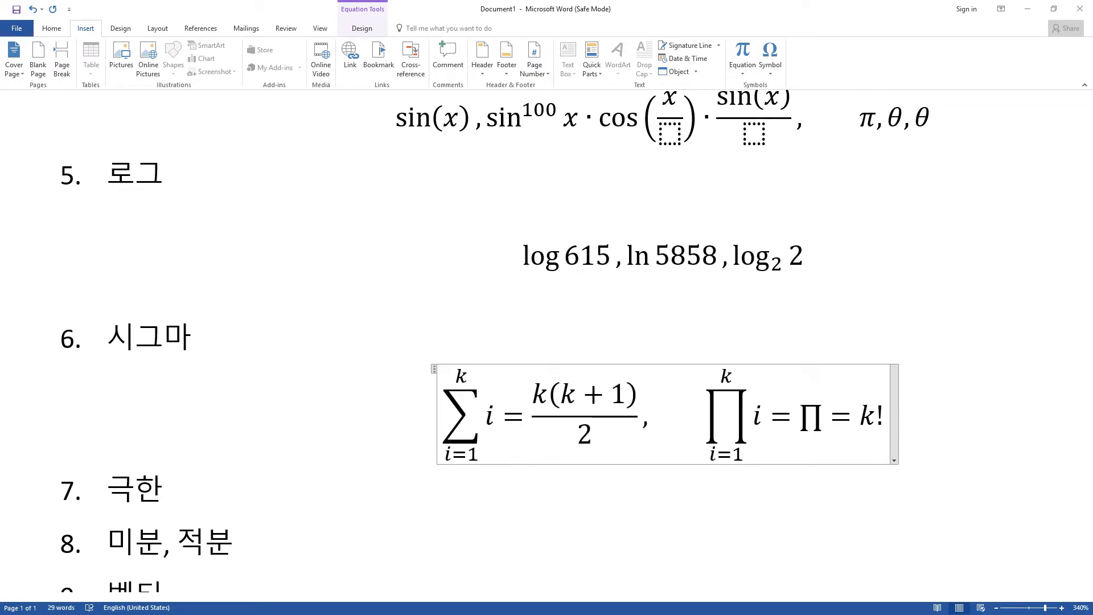
pyautogui.press('BackSpace')
pyautogui.press('BackSpace')
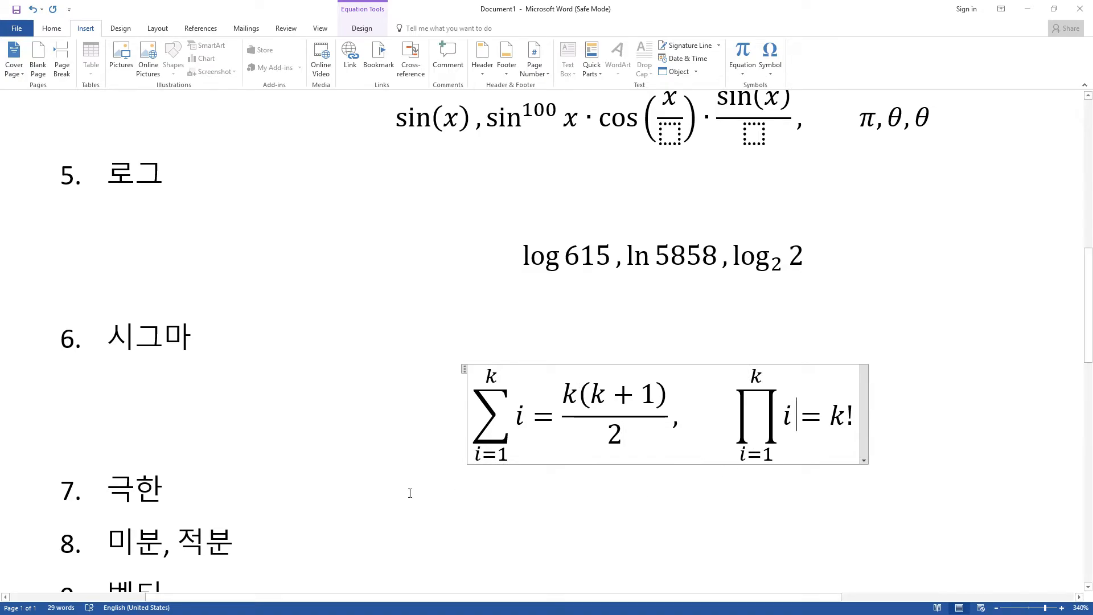
# Add an unnumbered line under item 7 (극한) and paste the copied x² equation there.
pyautogui.click(232, 481)
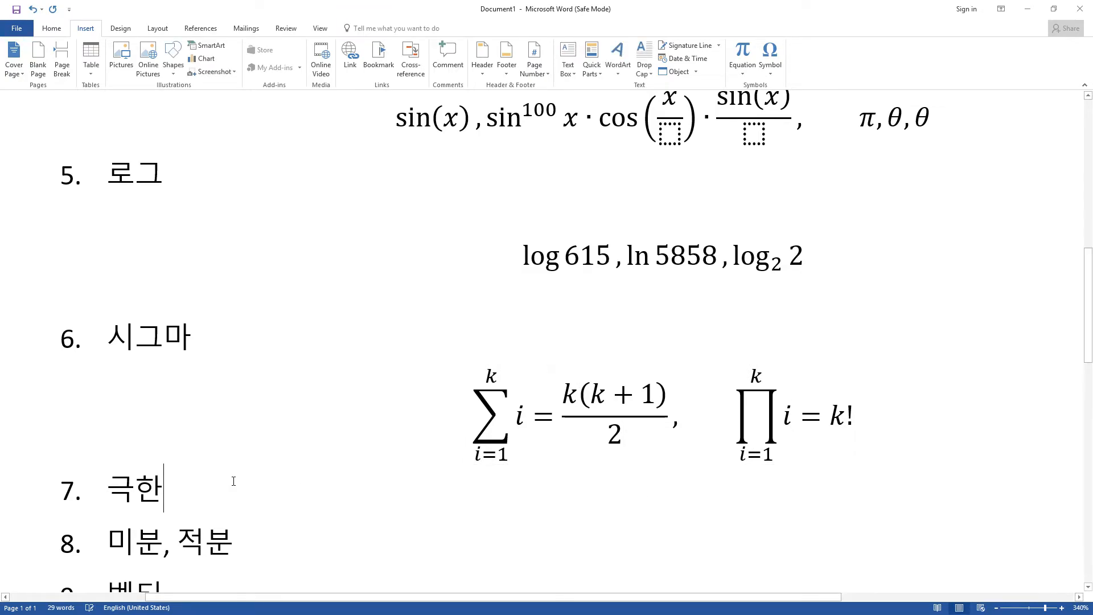
pyautogui.press('Return')
pyautogui.press('BackSpace')
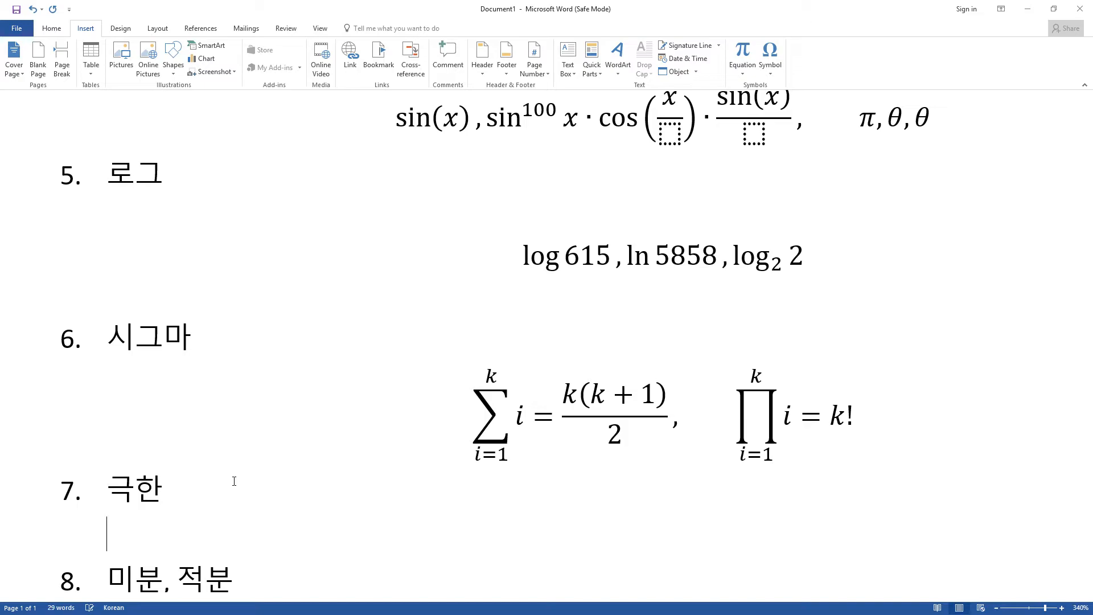
pyautogui.scroll(-1, 231, 481)
pyautogui.hotkey('ctrl', 'v')
pyautogui.press('Left')
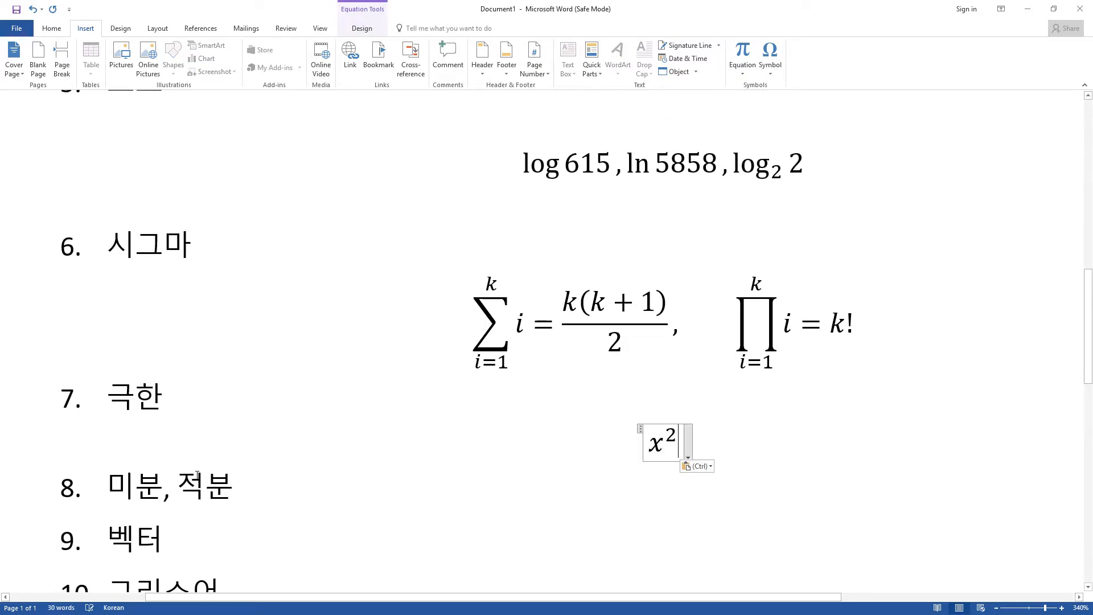
# Replace the pasted equation's content under 극한 with an infinity symbol using \infty.
pyautogui.hotkey('shift', 'Home')
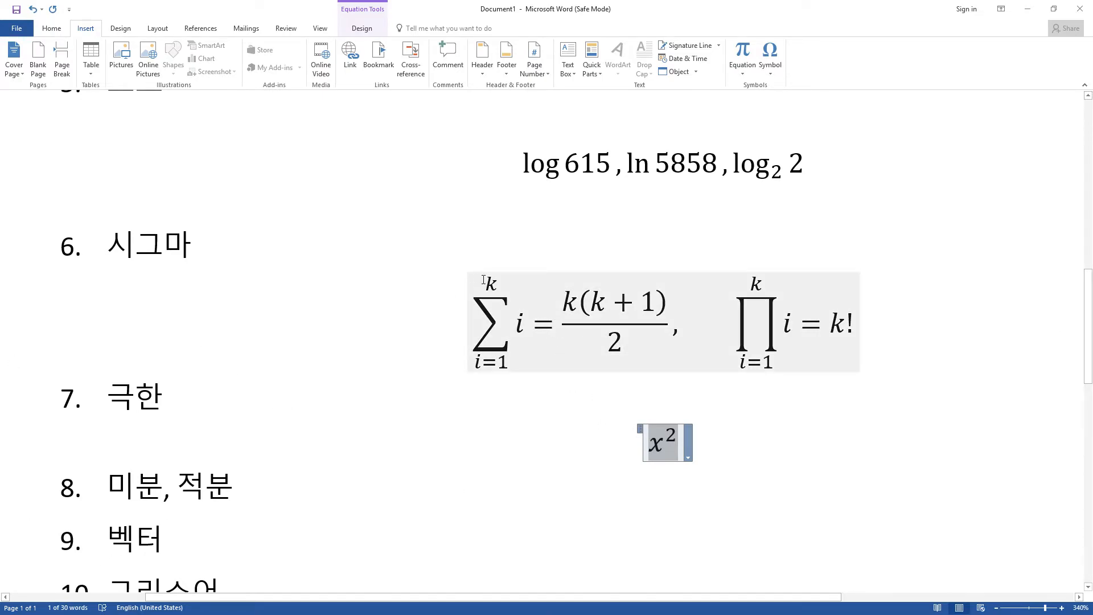
pyautogui.write('\\')
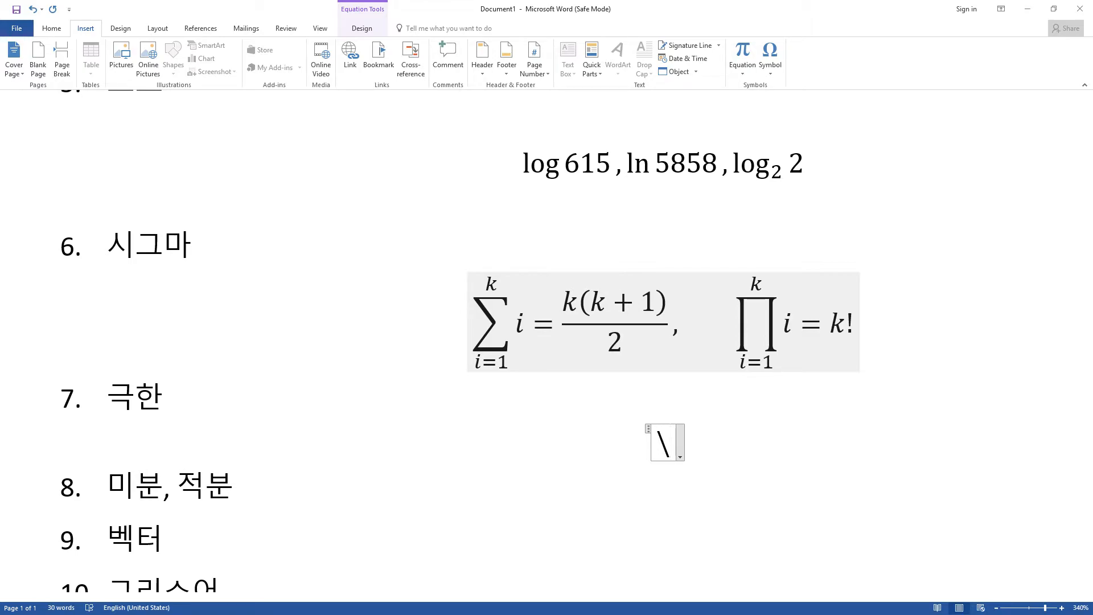
pyautogui.write('in')
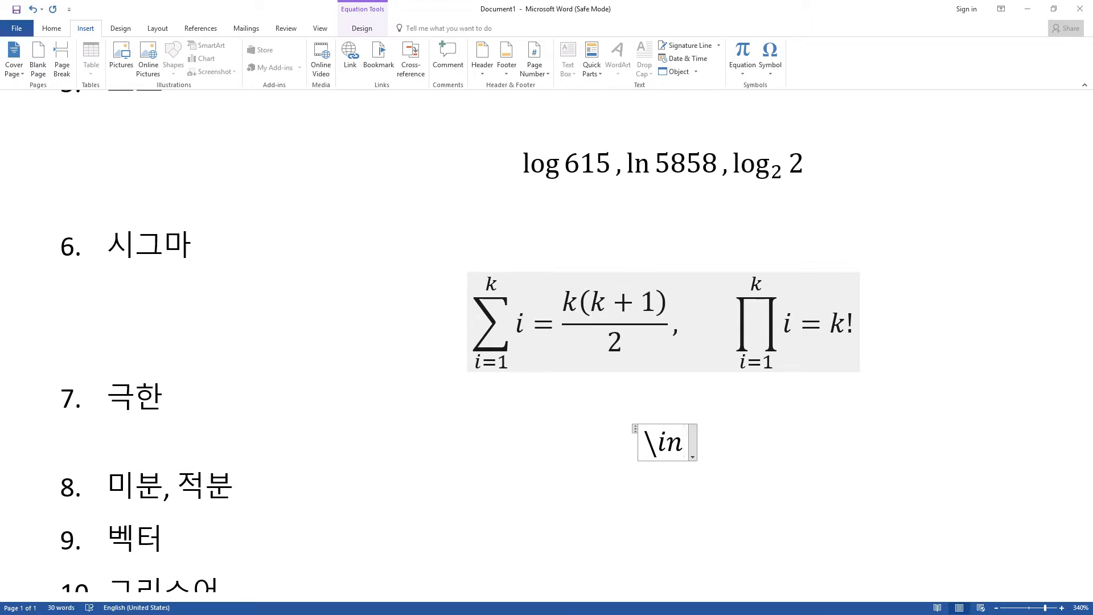
pyautogui.write('fty')
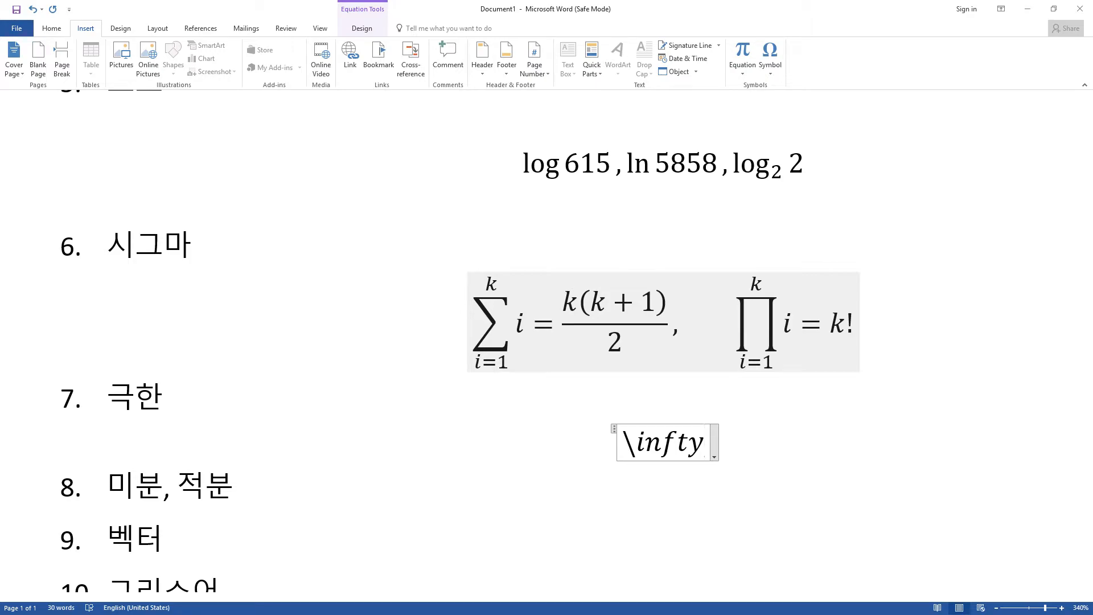
pyautogui.press('space')
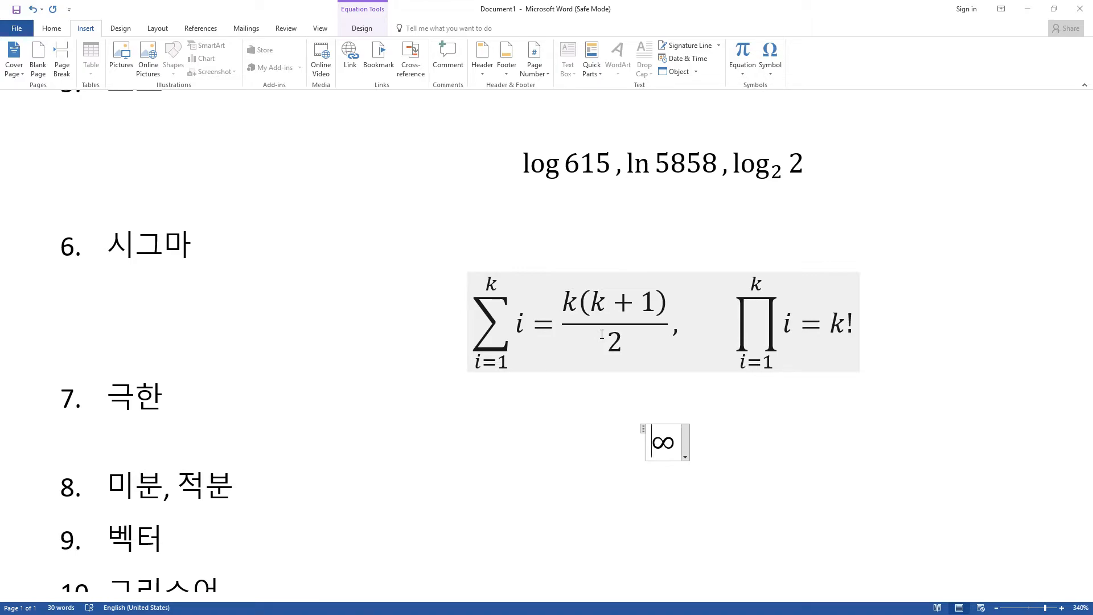
pyautogui.write('li')
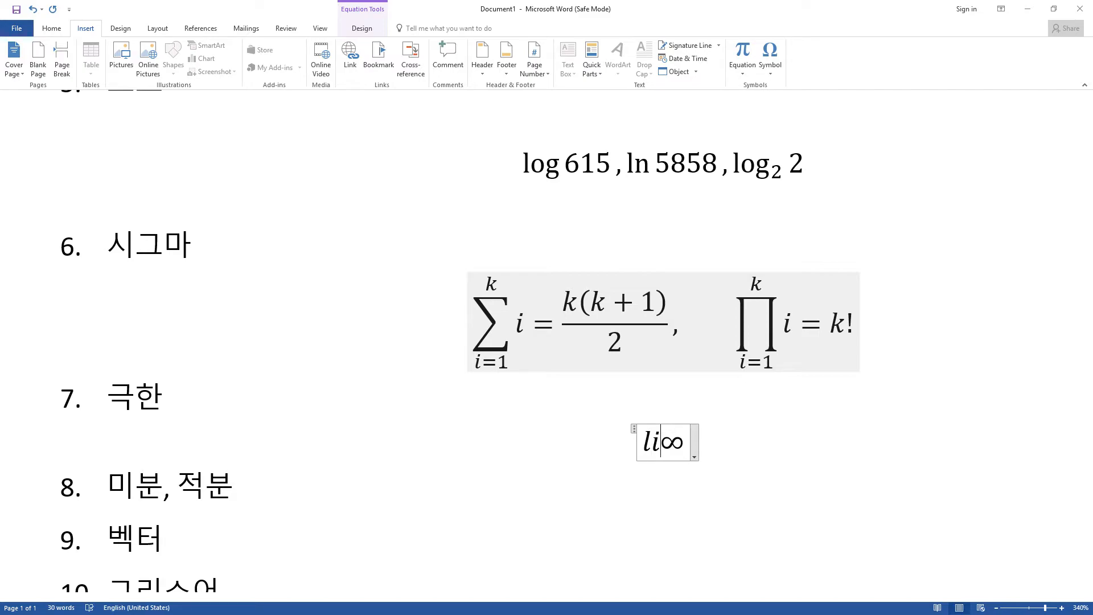
pyautogui.write('m')
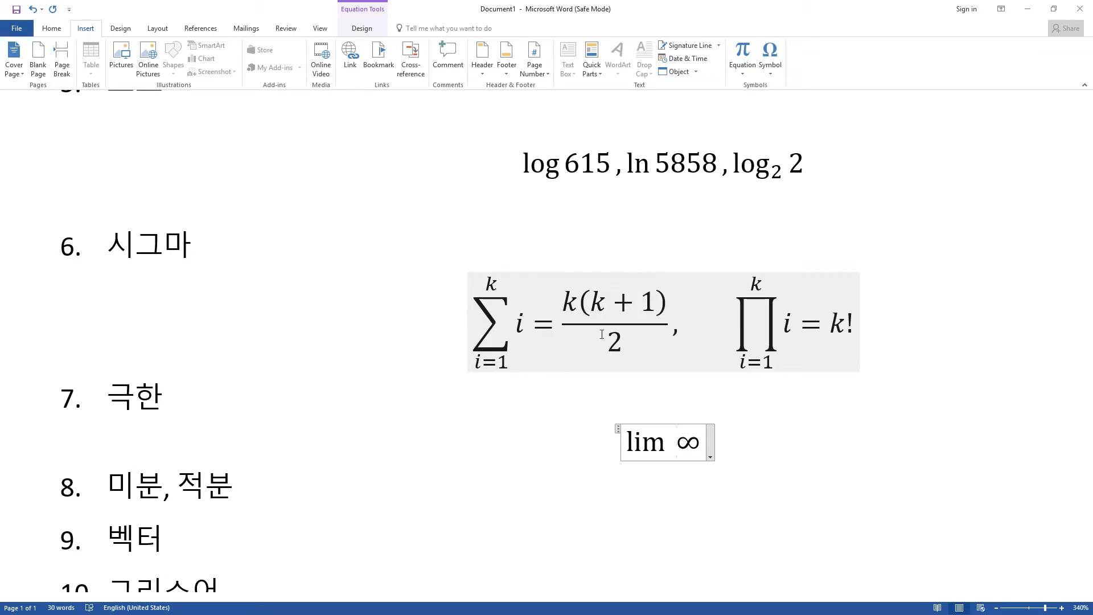
pyautogui.write('_')
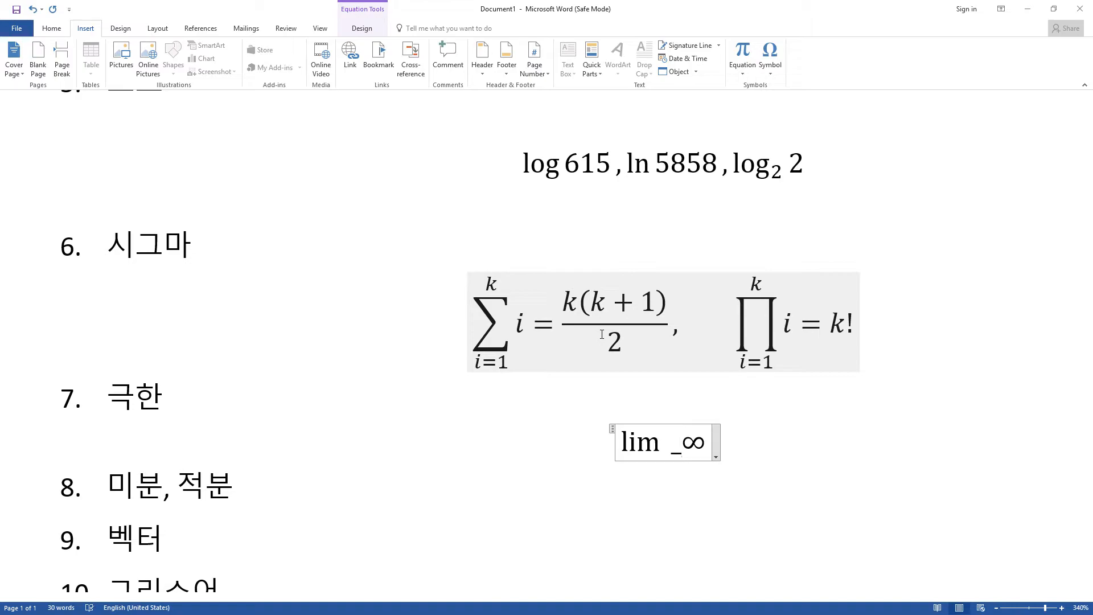
pyautogui.write('x')
pyautogui.press('space')
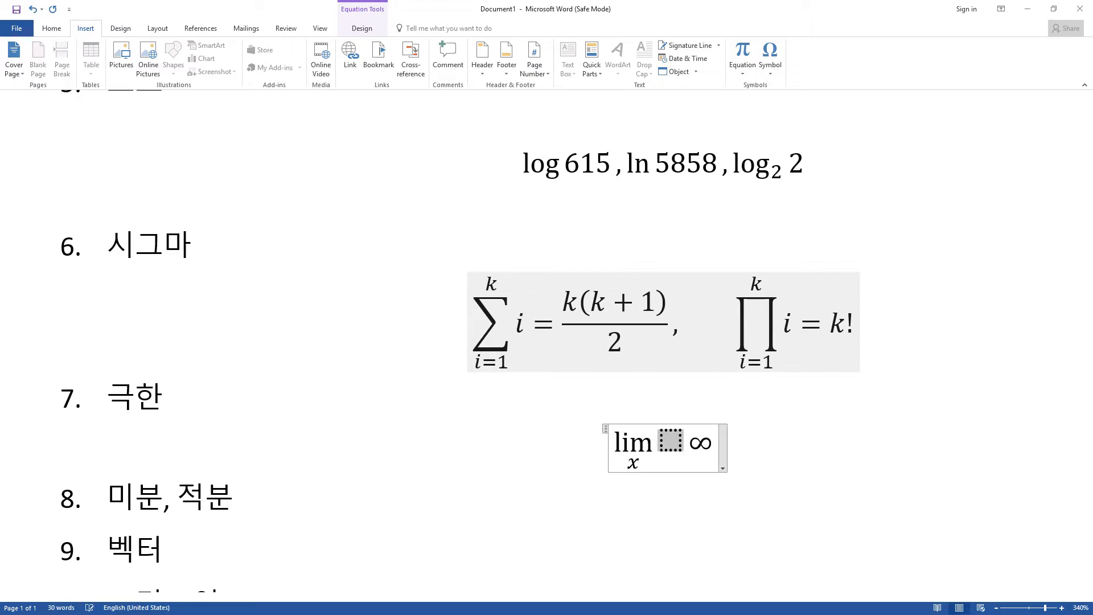
pyautogui.press('BackSpace')
pyautogui.press('BackSpace')
pyautogui.press('BackSpace')
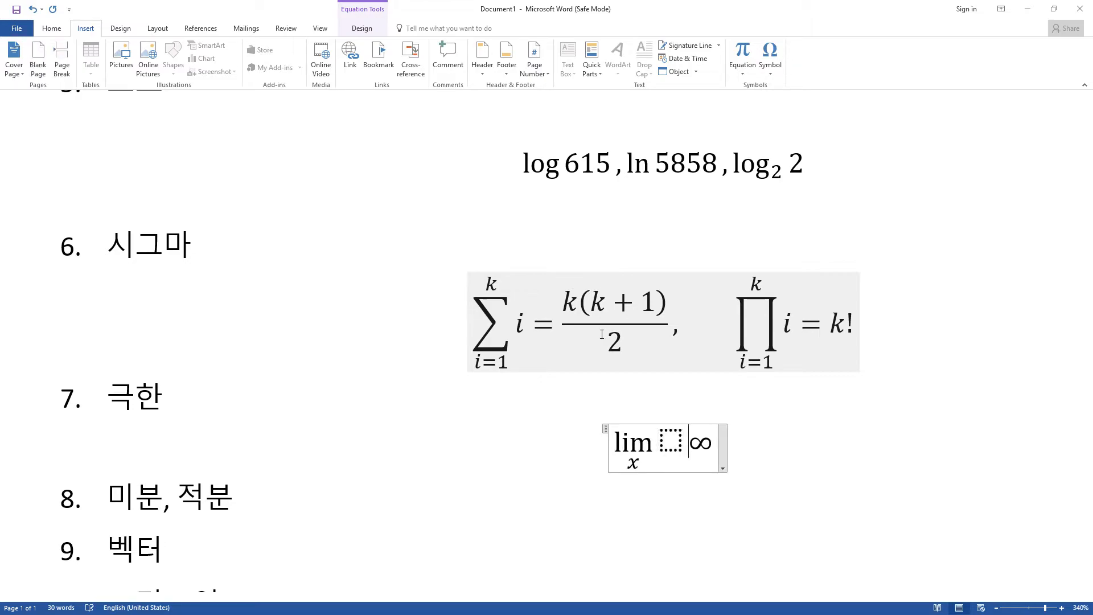
# Insert a lim function without a subscript in the equation and delete the infinity symbol after it.
pyautogui.write('lim')
pyautogui.press('space')
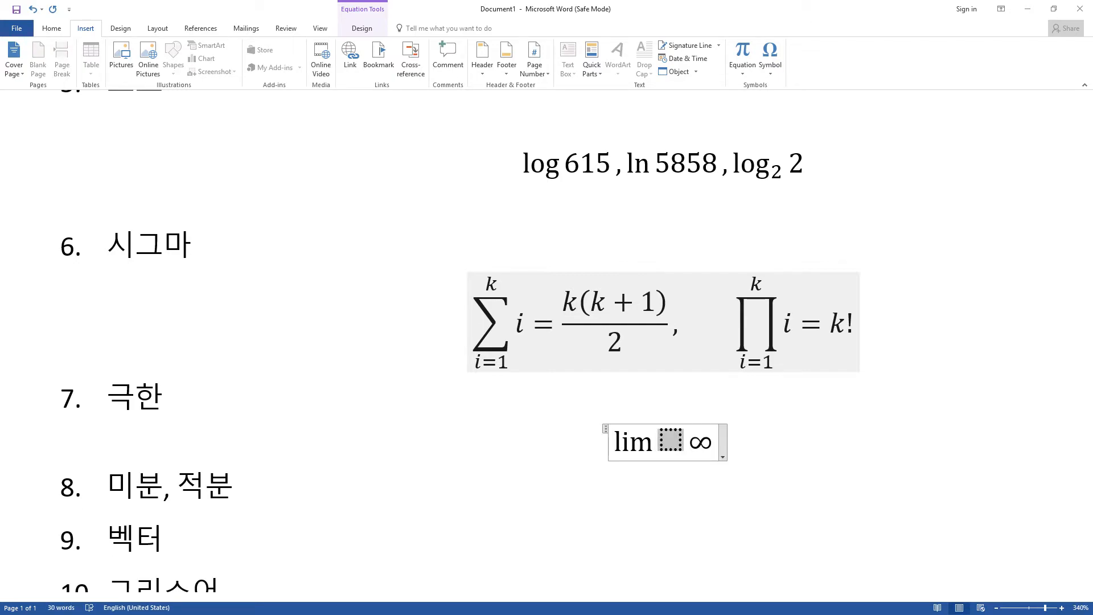
pyautogui.press('Right')
pyautogui.press('Delete')
pyautogui.press('BackSpace')
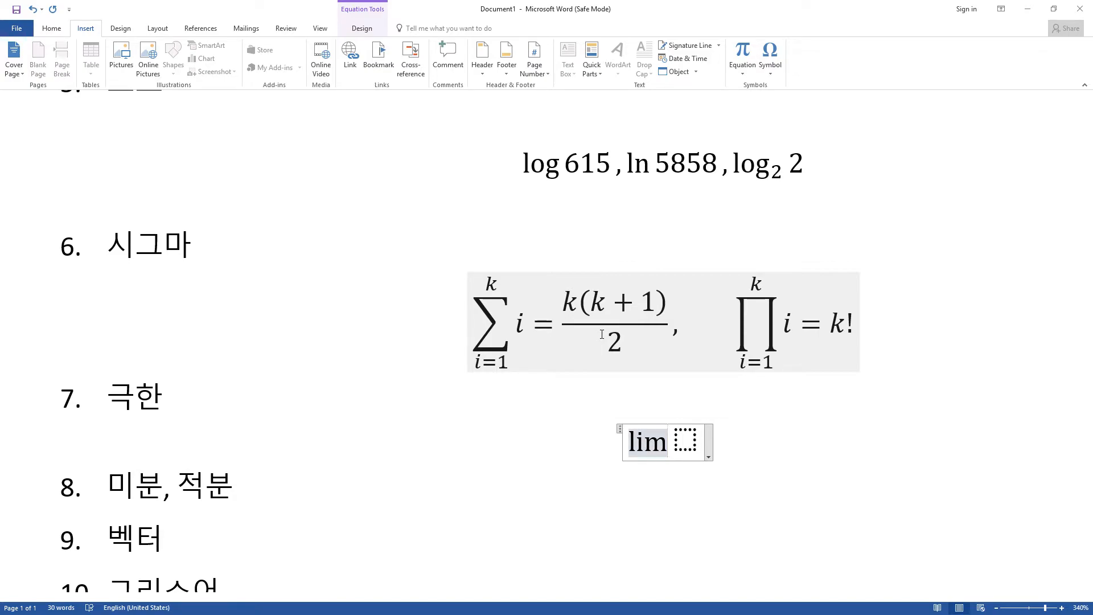
# Add another lim with subscript x after the plain one, and remove the plain lim from the equation.
pyautogui.press('Right')
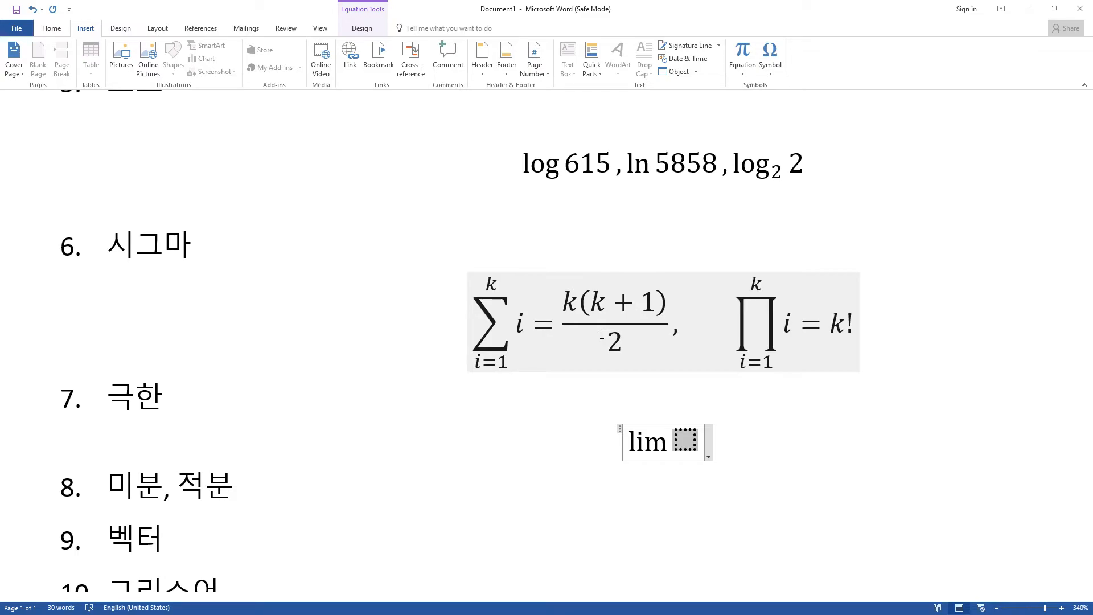
pyautogui.press('Right')
pyautogui.write('lim')
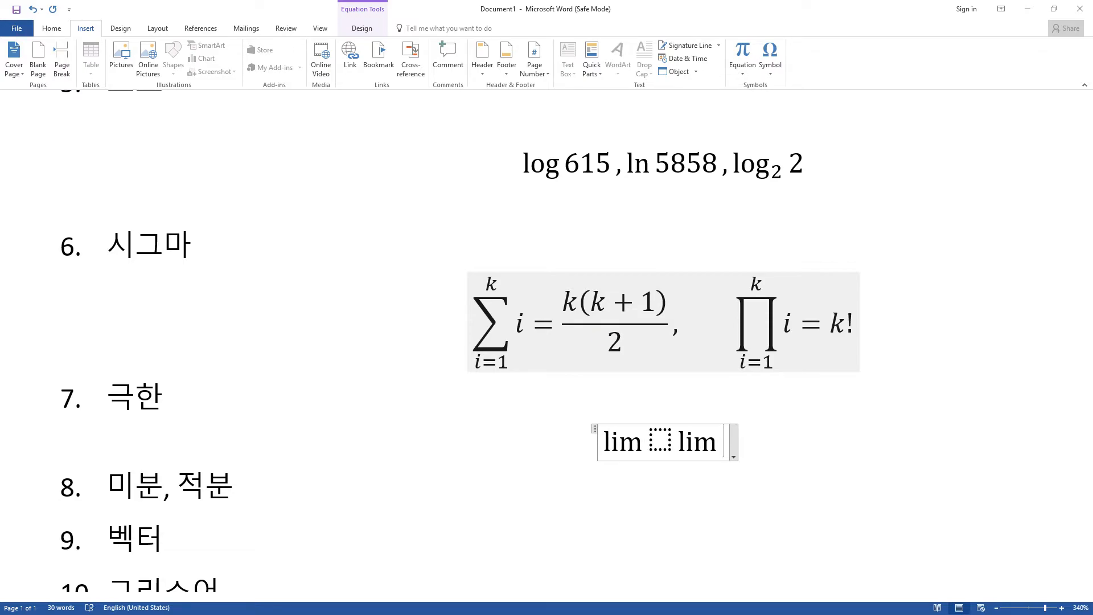
pyautogui.write(' _x')
pyautogui.press('Left')
pyautogui.write('\\')
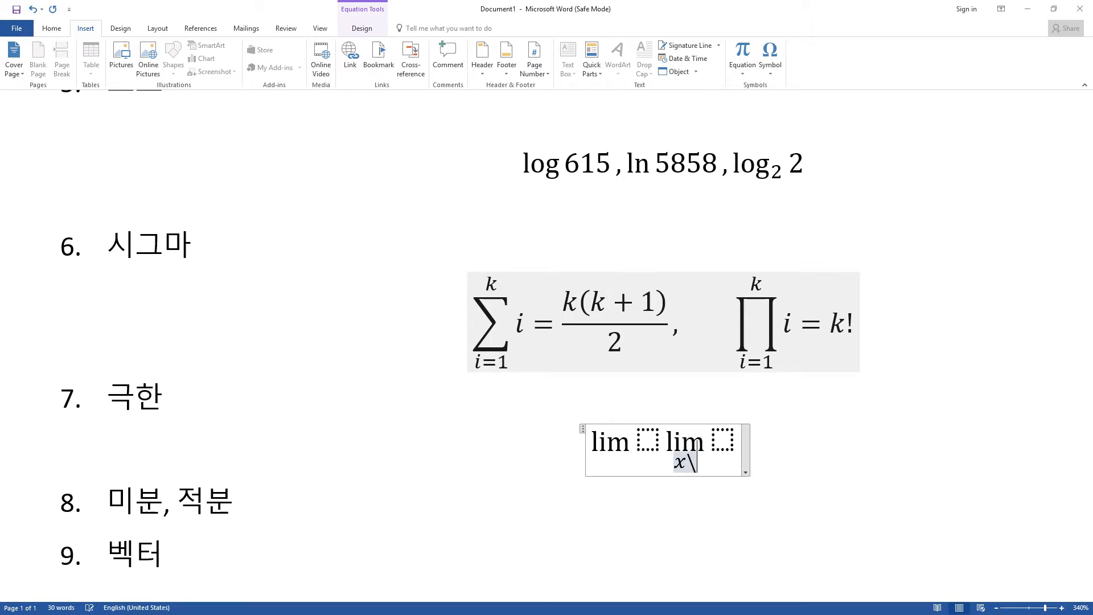
pyautogui.click(662, 442)
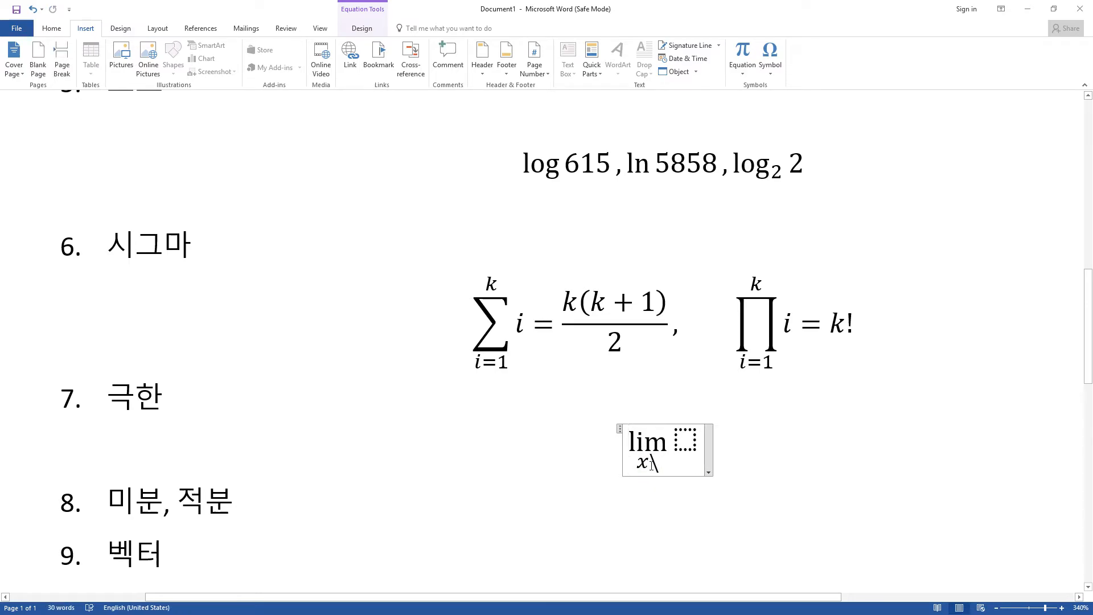
# Complete the limit's subscript as x→∞ using \infty and \to.
pyautogui.write('infty')
pyautogui.press('Left')
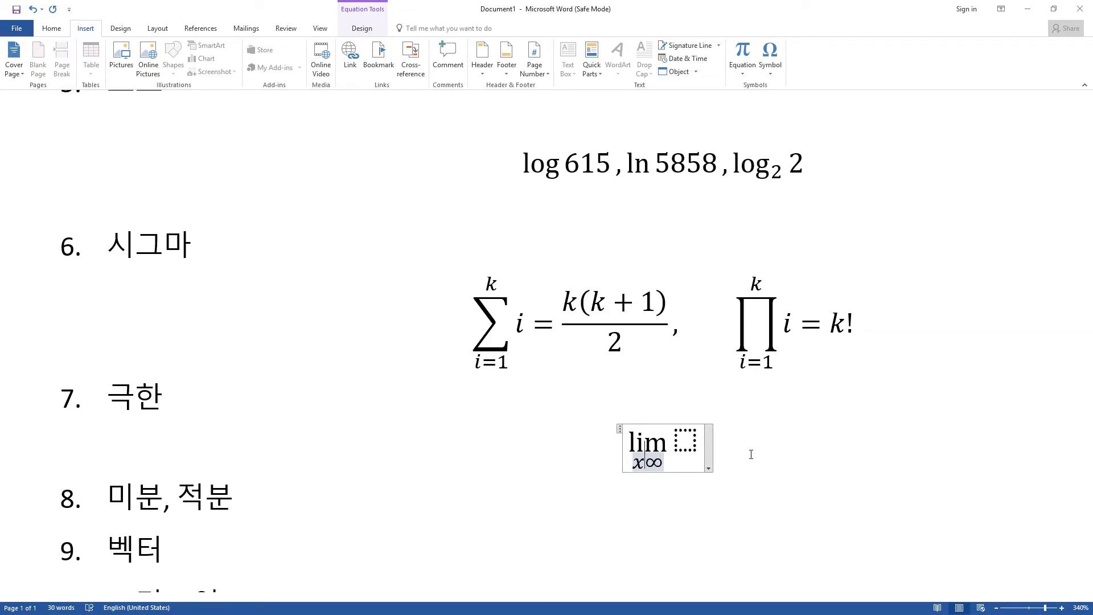
pyautogui.write('\\')
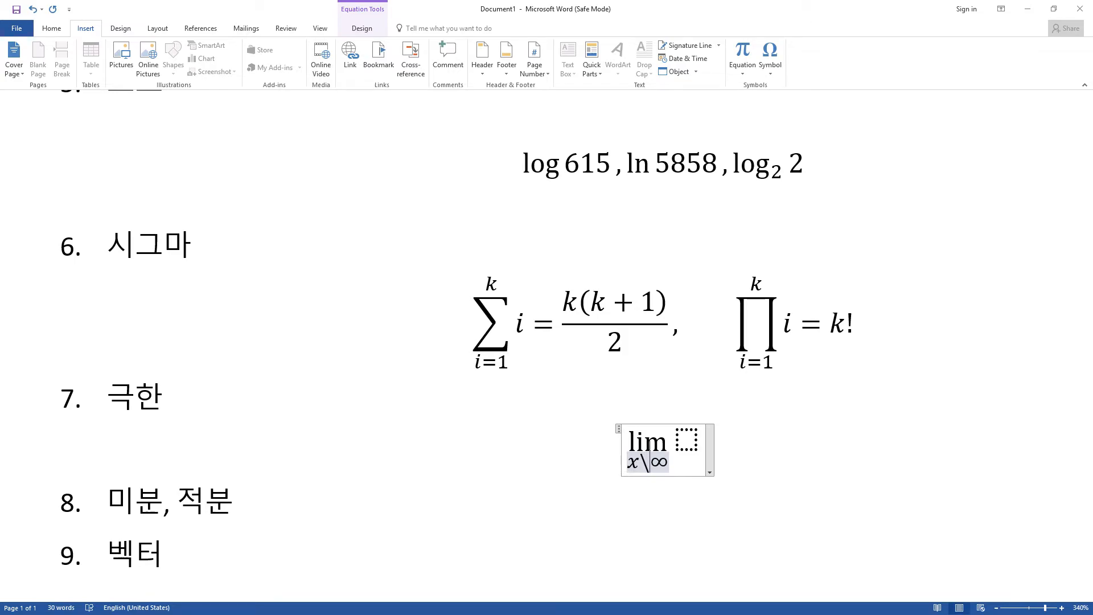
pyautogui.write('to')
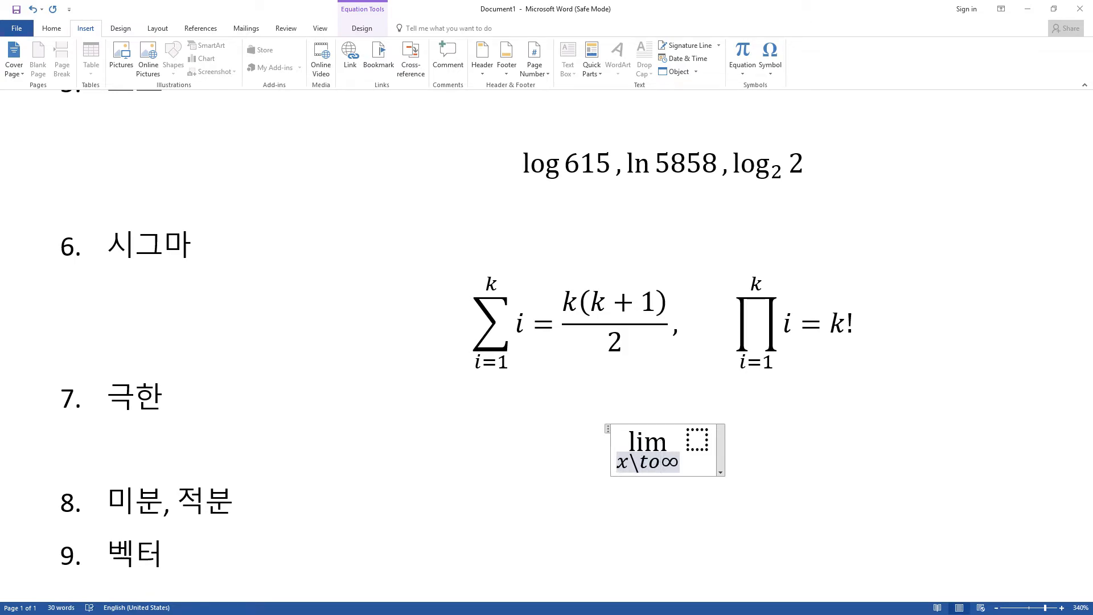
pyautogui.press('space')
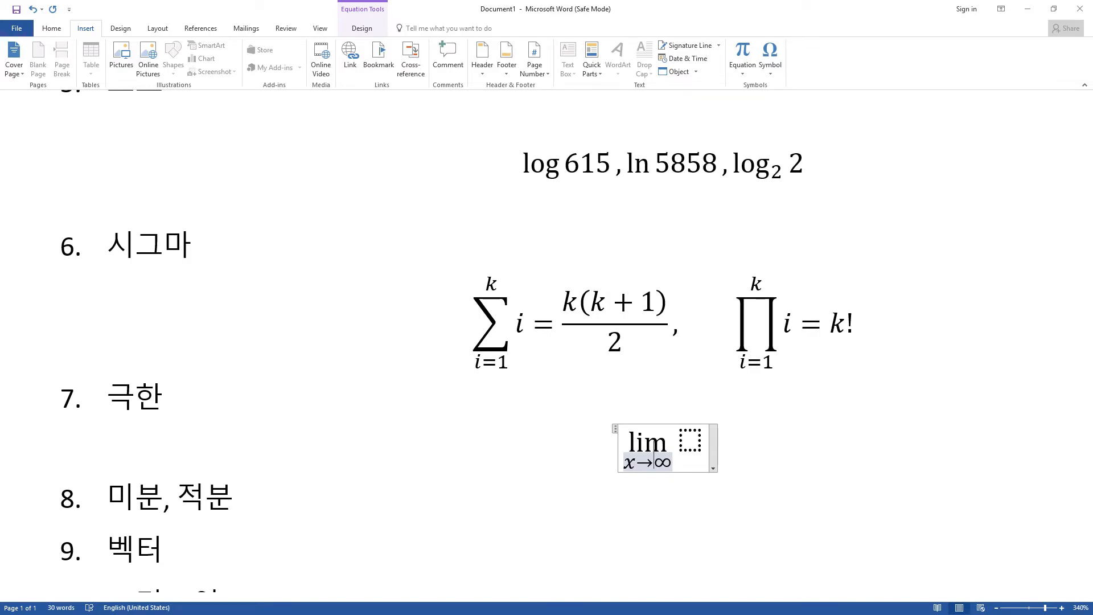
# Insert an arrow in the limit's argument using \to, and delete it.
pyautogui.press('Right')
pyautogui.press('Right')
pyautogui.press('Right')
pyautogui.write('\\')
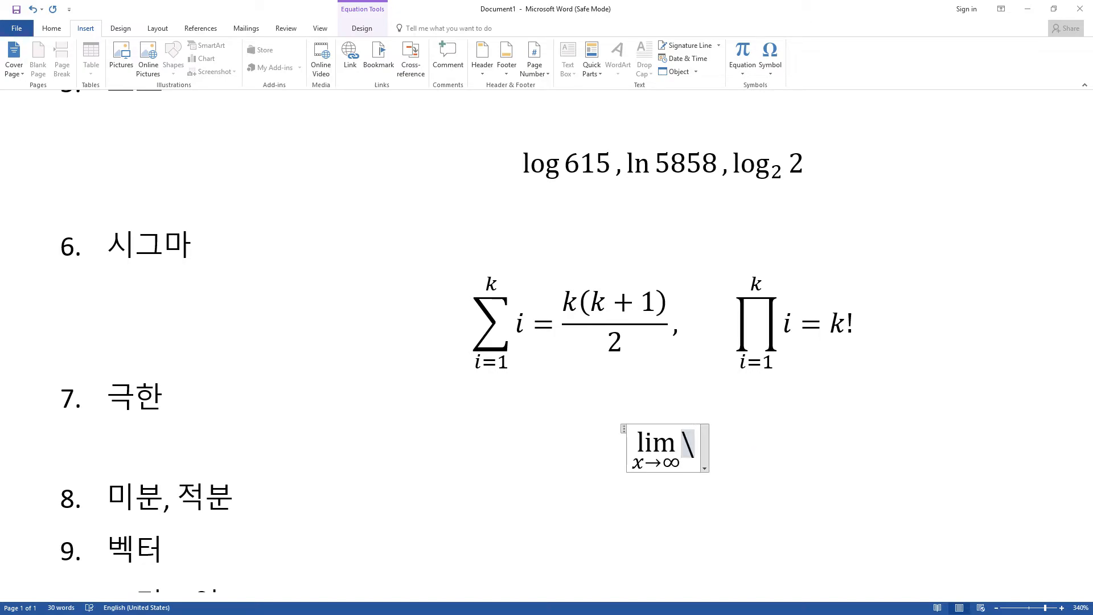
pyautogui.write('to')
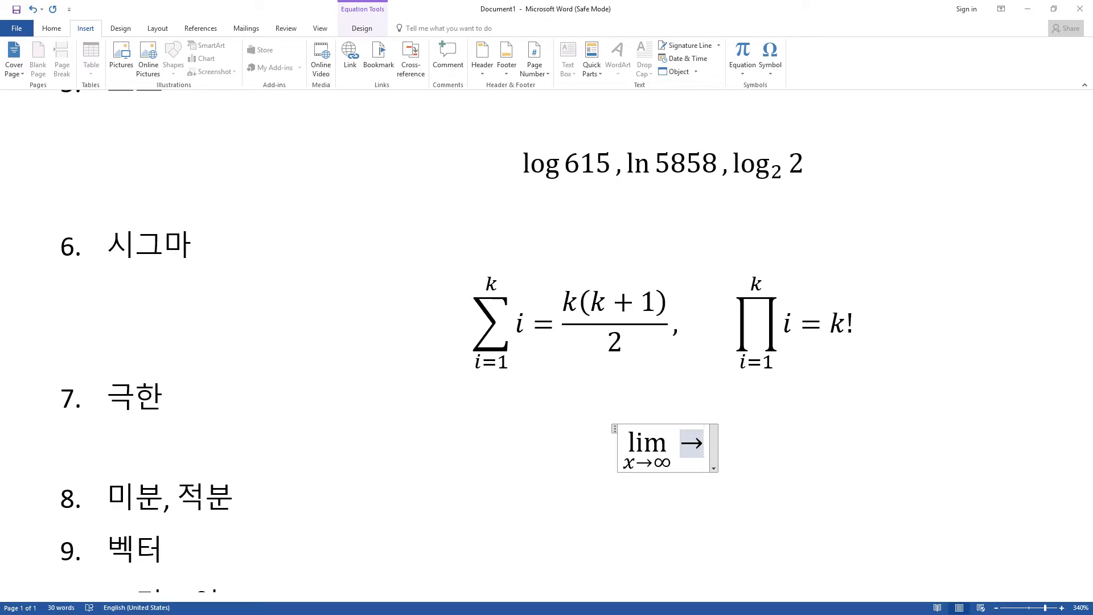
pyautogui.press('BackSpace')
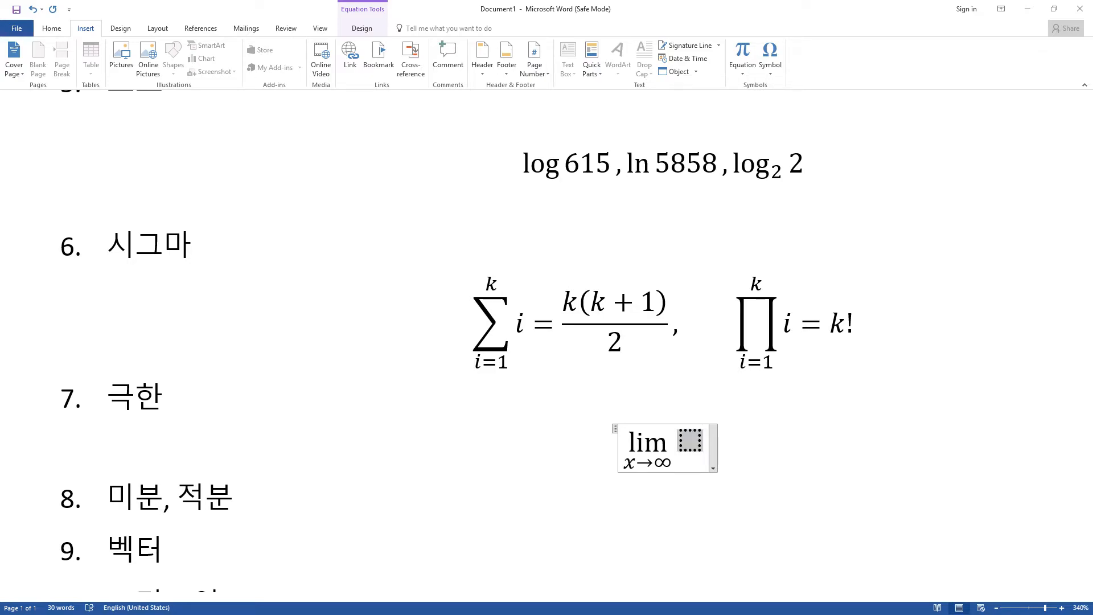
# Write x as the limit's argument and continue the equation with =∞ using \infty.
pyautogui.write('x=')
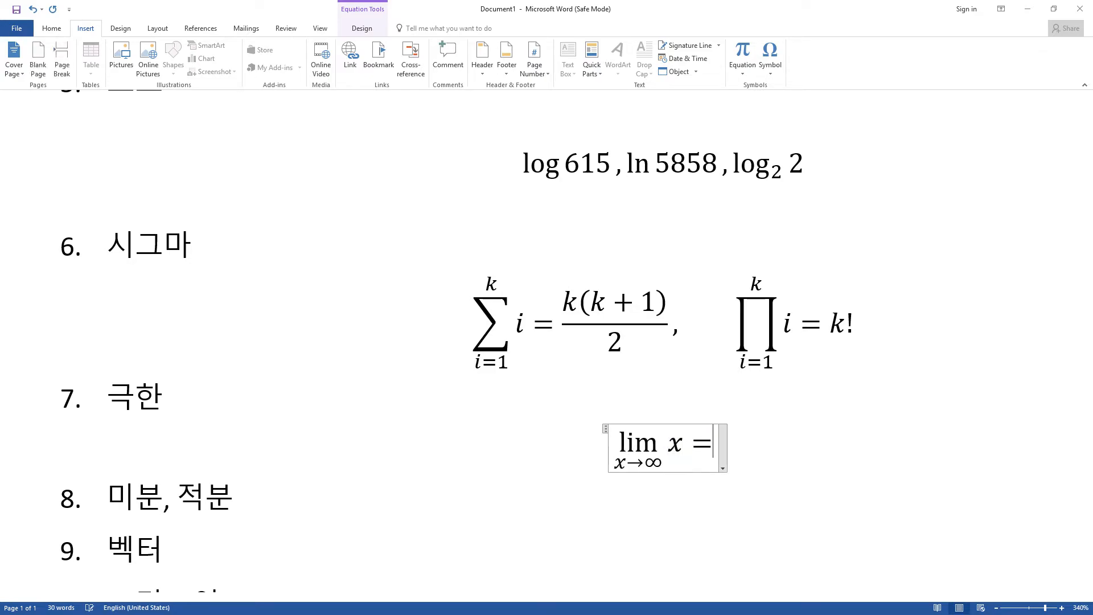
pyautogui.write('\\infty')
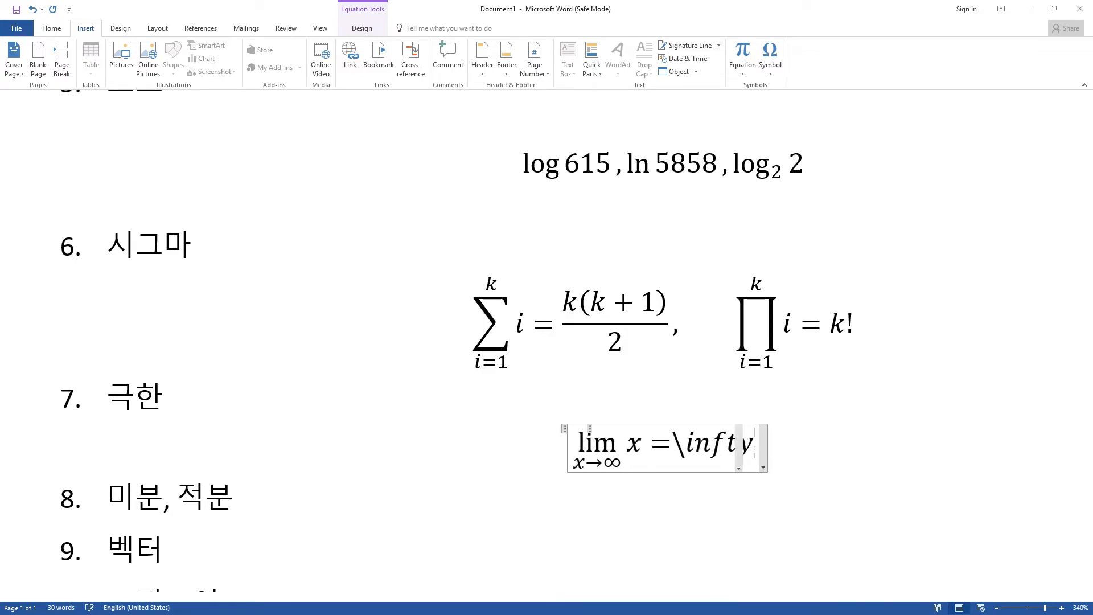
# Change the limit's argument to the fraction 1/x and its result to 0.
pyautogui.press('Left')
pyautogui.press('Left')
pyautogui.press('Left')
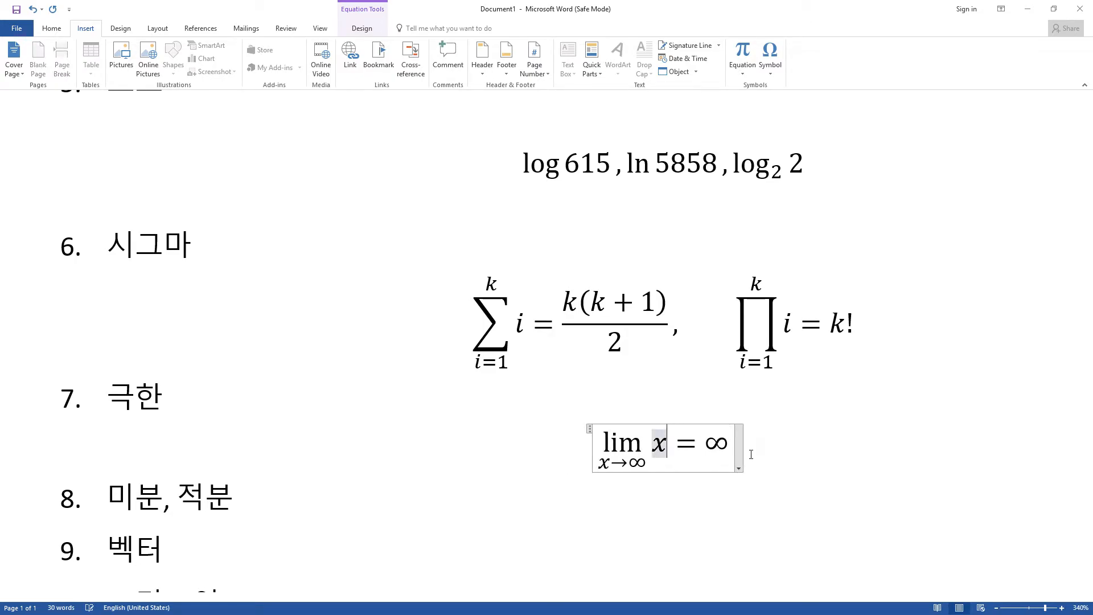
pyautogui.write('1/')
pyautogui.press('Right')
pyautogui.press('Right')
pyautogui.press('Right')
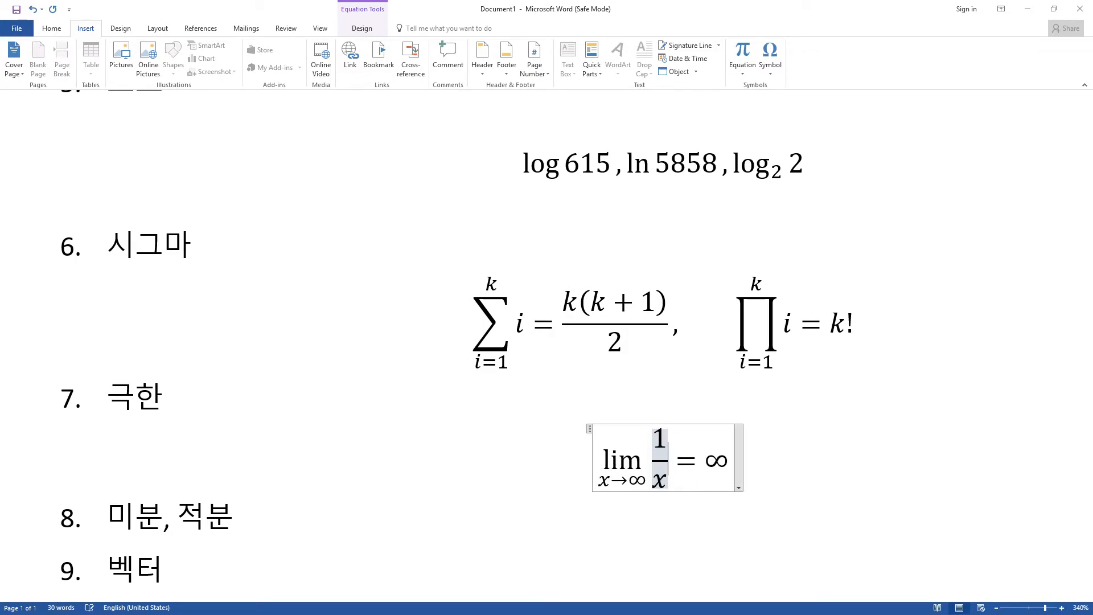
pyautogui.write('0')
pyautogui.press('Delete')
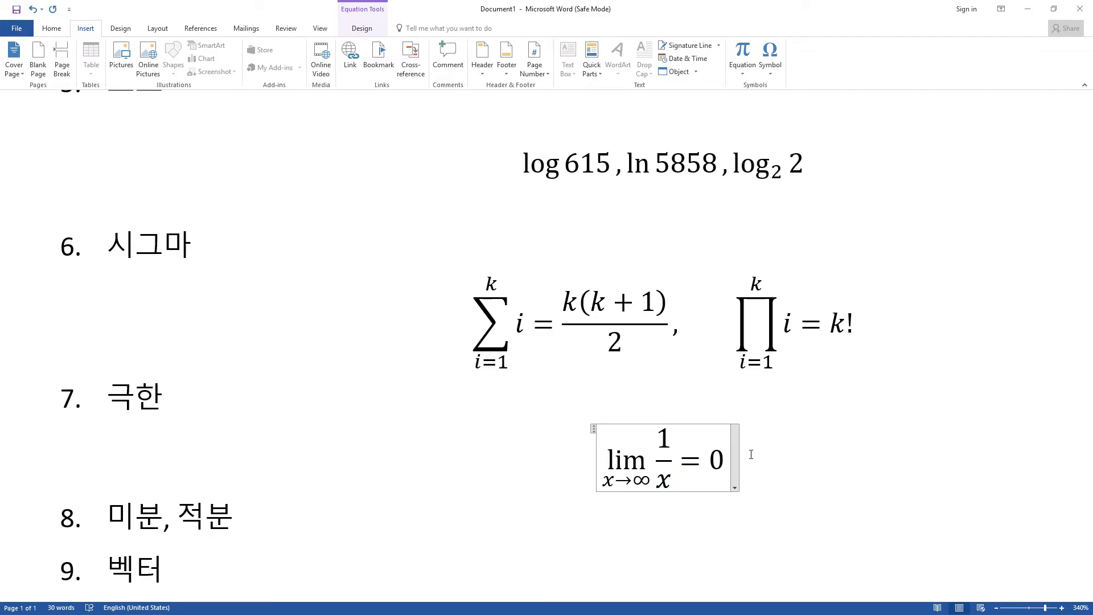
# Append an equals sign and a lim function after the 0, trying a subscript b and removing it.
pyautogui.write('= lim')
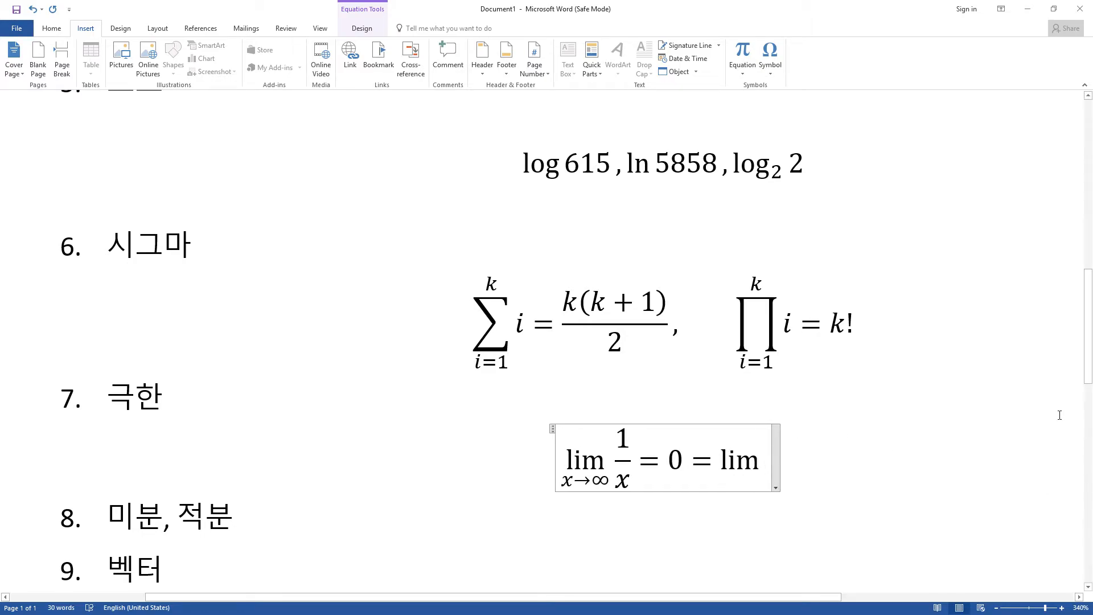
pyautogui.write(' _')
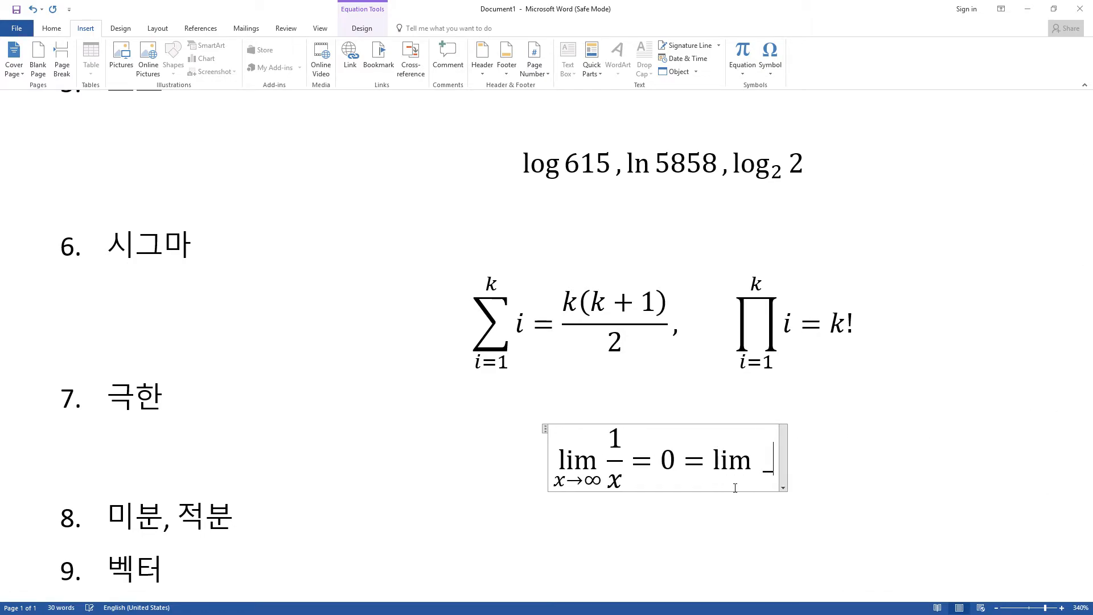
pyautogui.write('b')
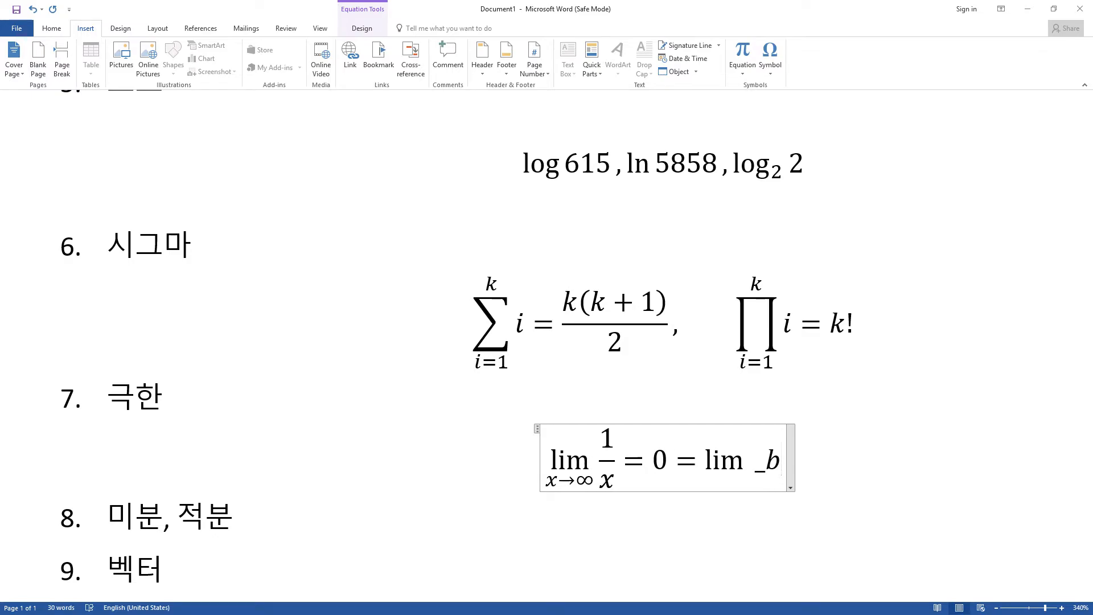
pyautogui.press('BackSpace')
pyautogui.press('BackSpace')
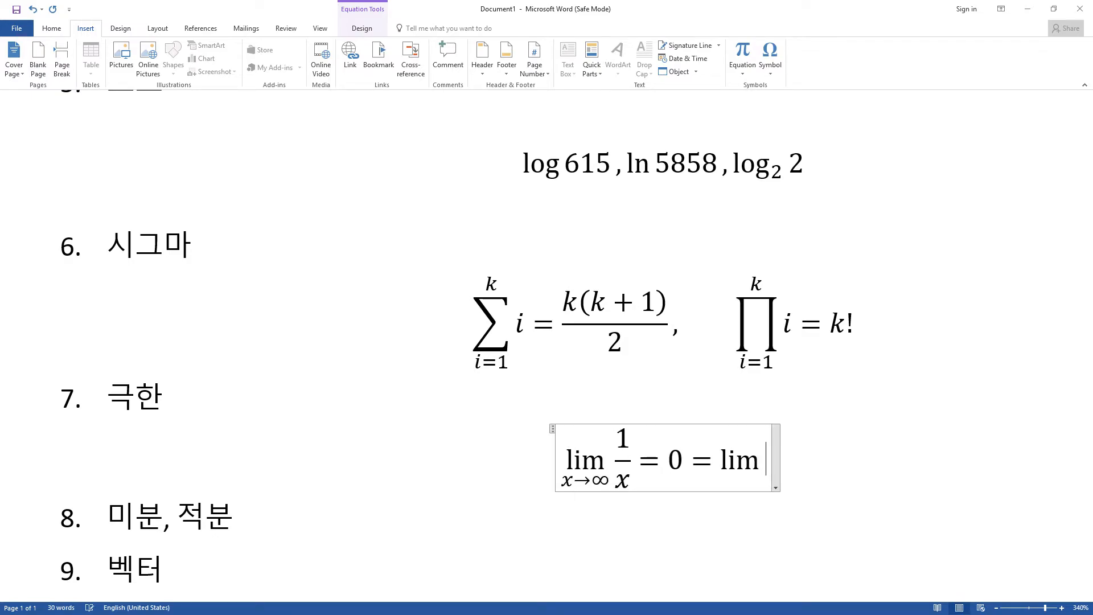
pyautogui.press('Right')
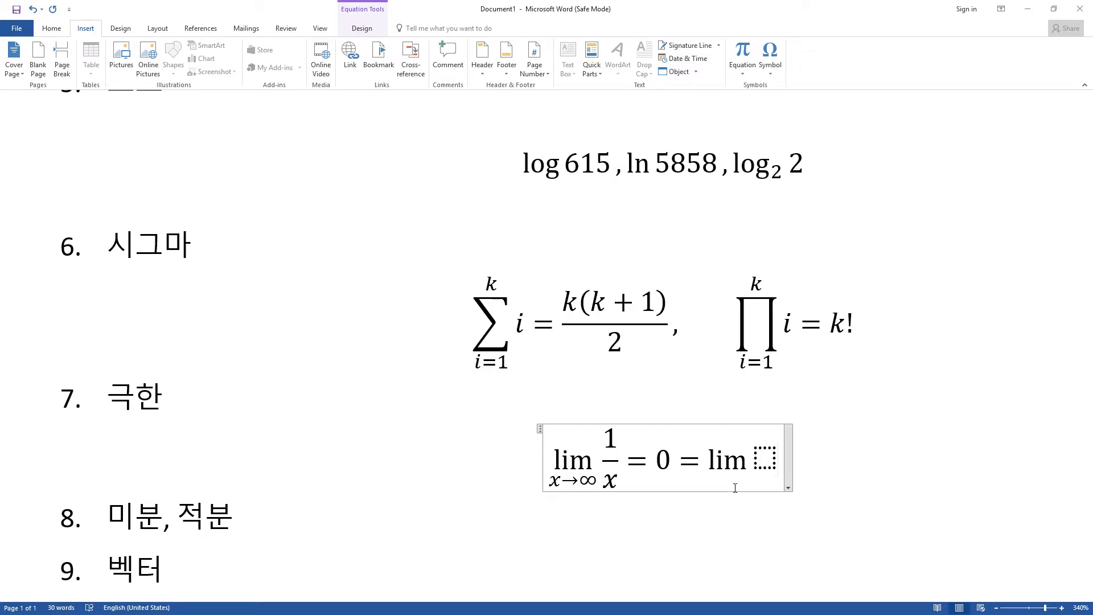
# Replace the newly added lim with a max function, and add a comma and a min function after it.
pyautogui.hotkey('shift', 'Left')
pyautogui.write('max')
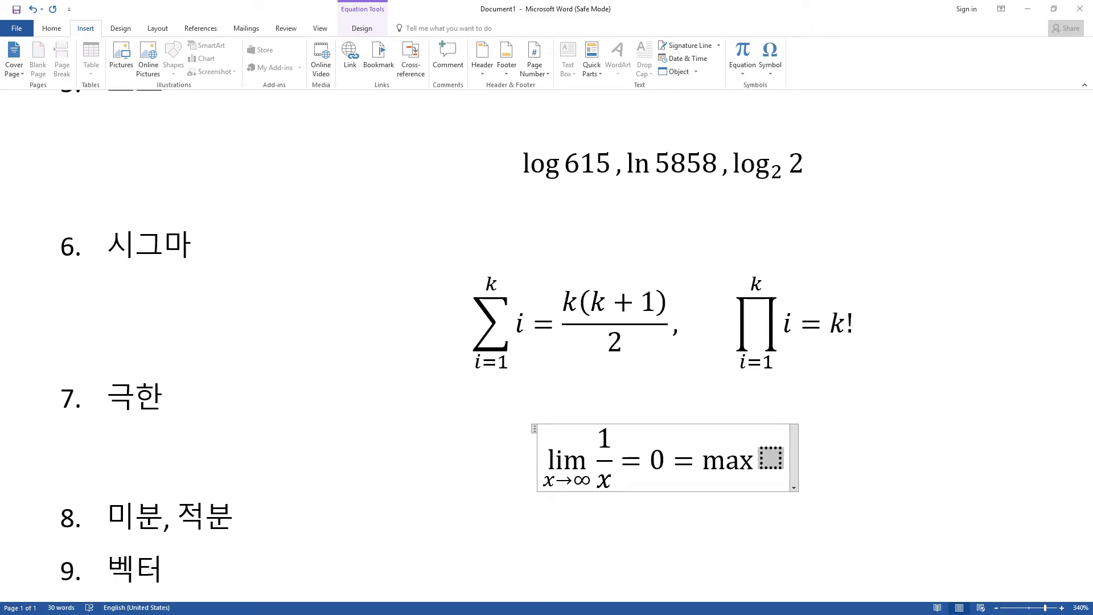
pyautogui.press('Right')
pyautogui.write(',min')
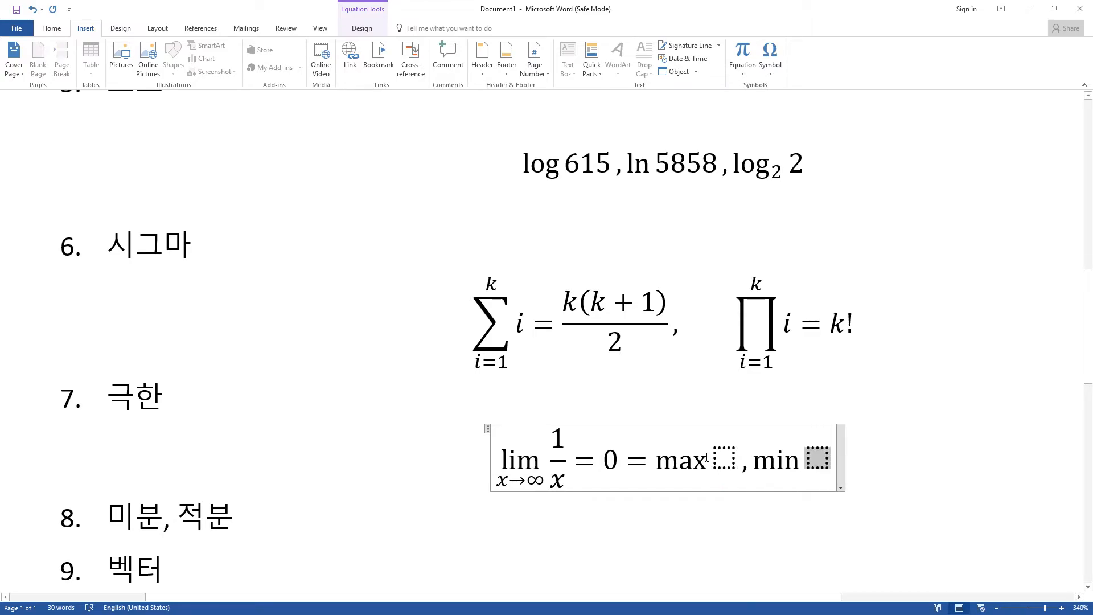
# Examine the built-in limit and log structures available for the max function, including the minimum and maximum.
pyautogui.click(735, 457)
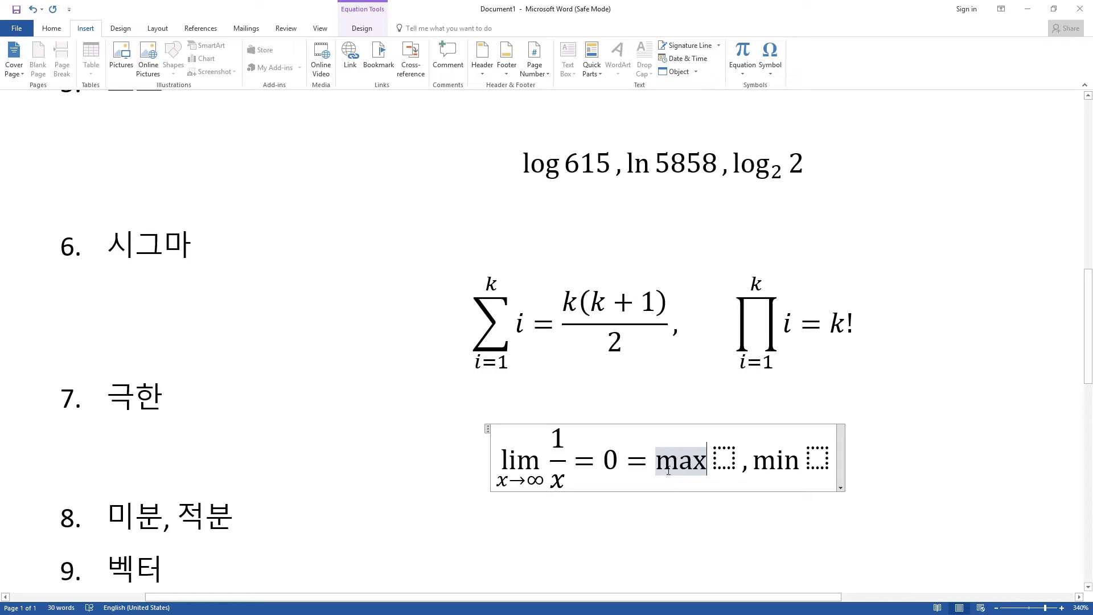
pyautogui.click(741, 69)
pyautogui.click(742, 69)
pyautogui.click(362, 28)
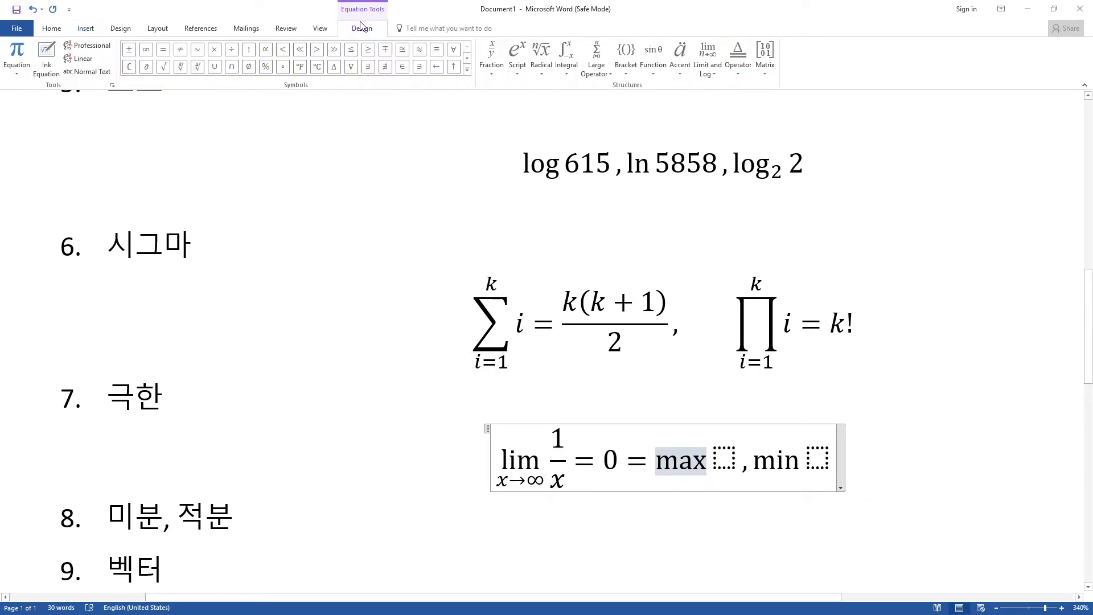
pyautogui.click(701, 72)
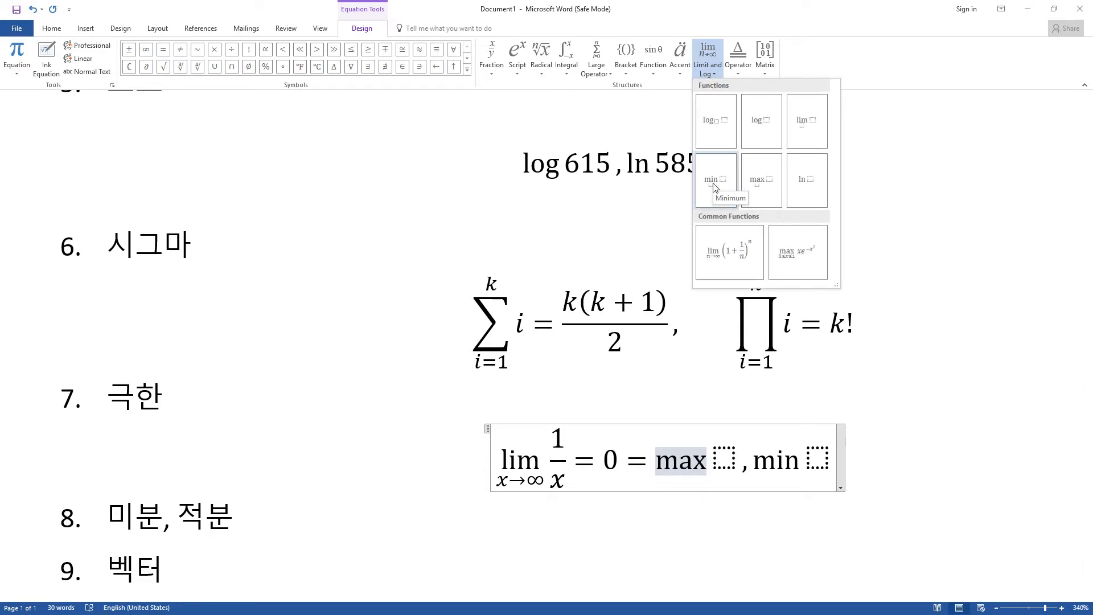
pyautogui.click(703, 461)
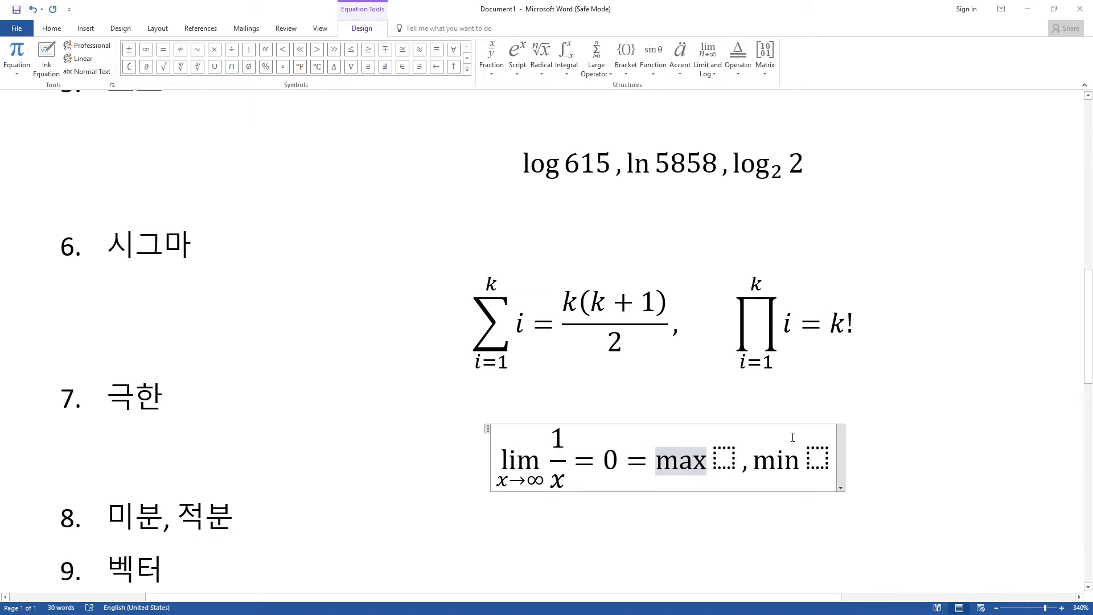
# Add the lower limit x→∞ beneath max using \to and \infty.
pyautogui.write('_□')
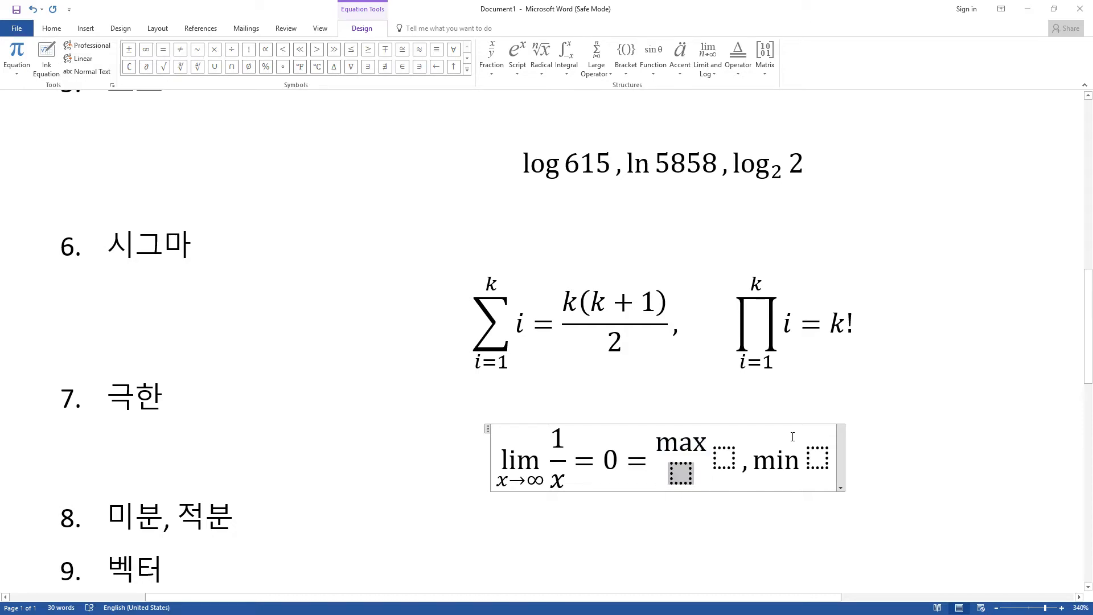
pyautogui.write('x\\to ')
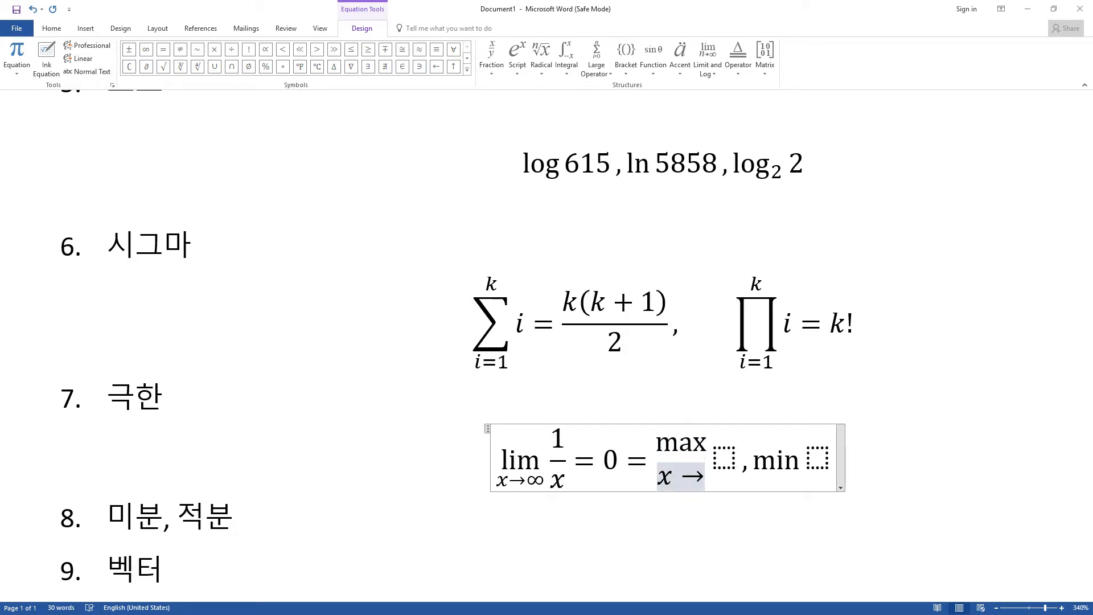
pyautogui.write('\\infty')
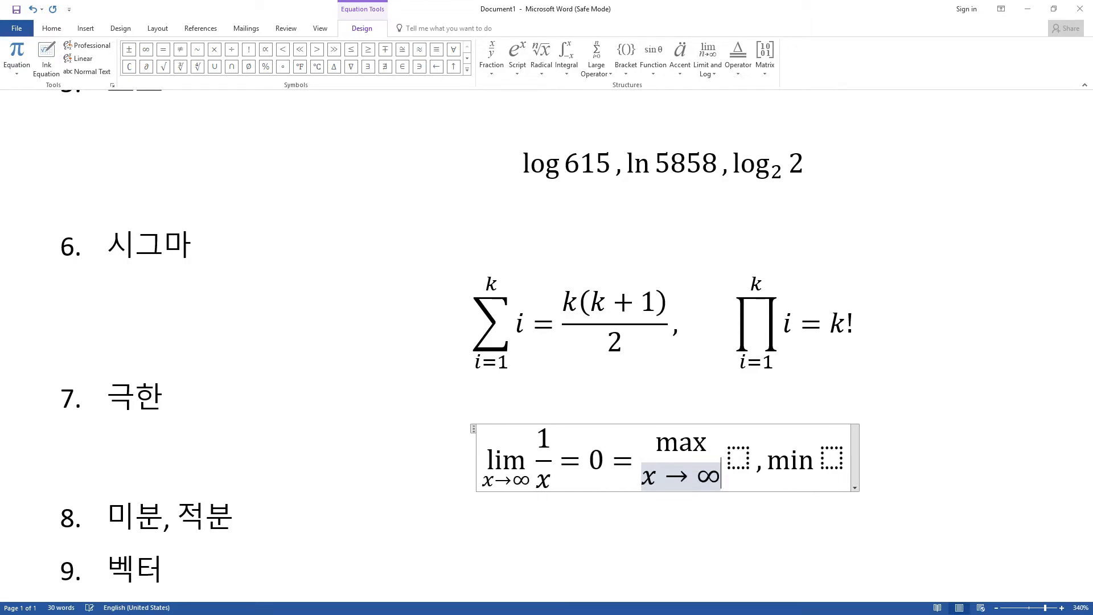
# Replace max and its lower limit with a max function that has only x as subscript.
pyautogui.hotkey('shift', 'Left')
pyautogui.hotkey('shift', 'Left')
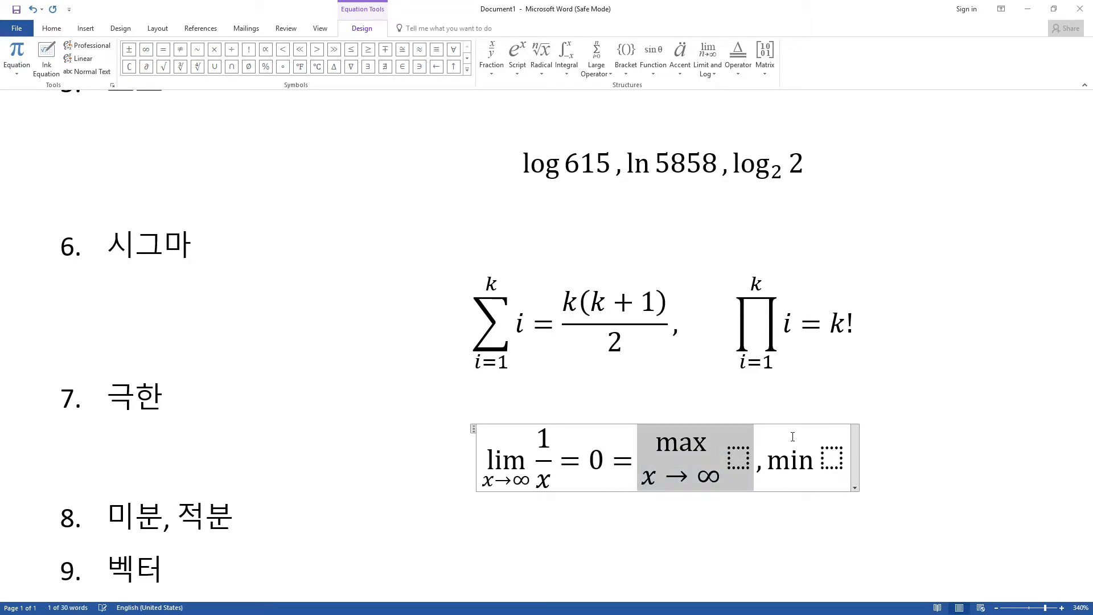
pyautogui.write('max')
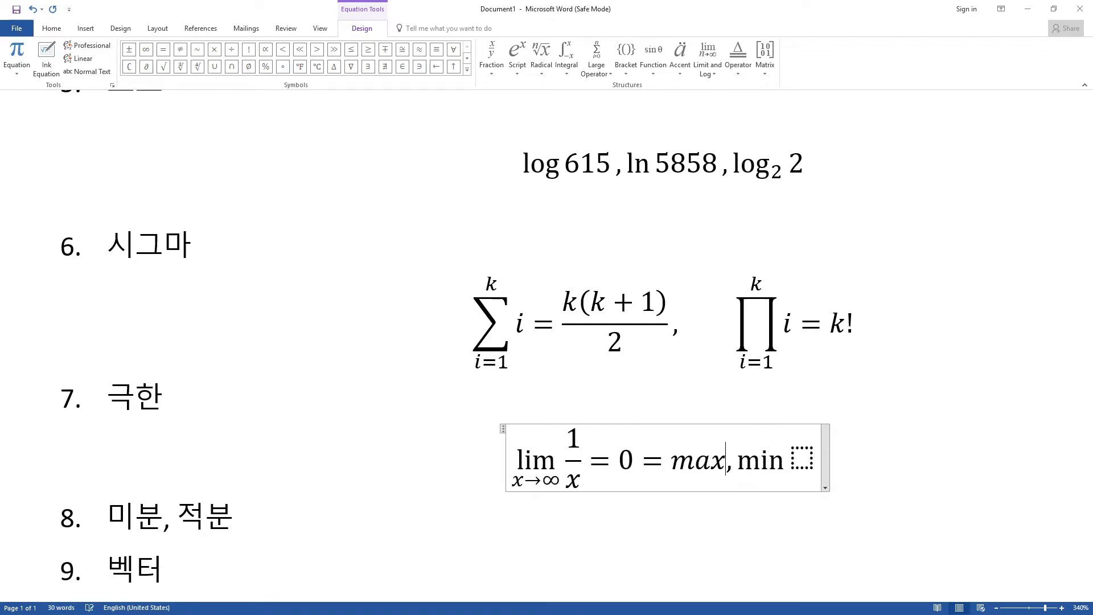
pyautogui.hotkey('shift', 'Left')
pyautogui.hotkey('shift', 'Left')
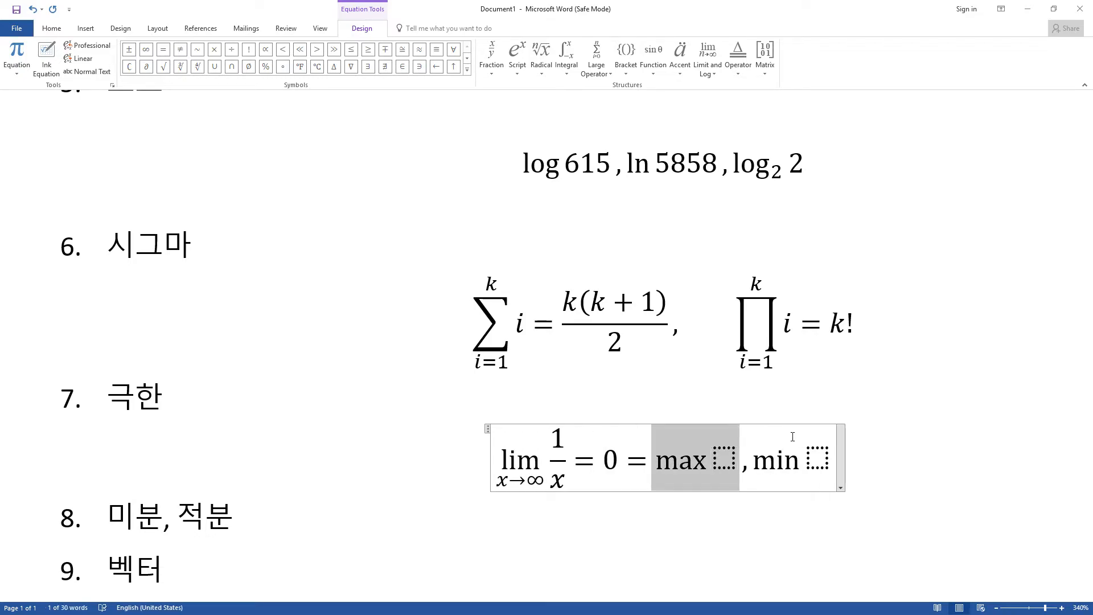
pyautogui.write('max _x')
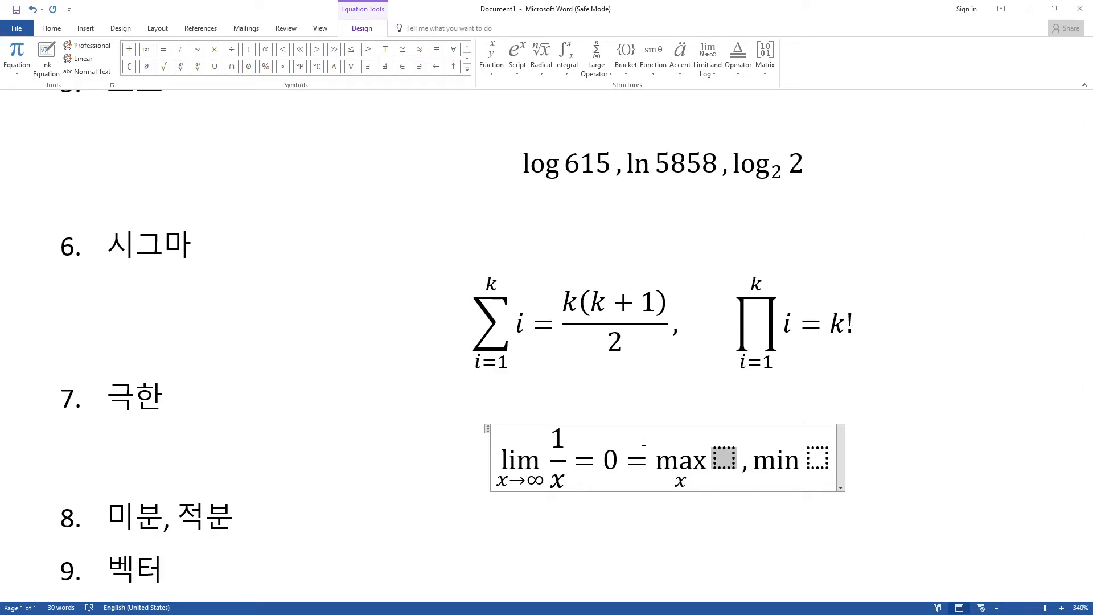
# Enter the max function with subscript x once more in place of the existing one.
pyautogui.hotkey('shift', 'Left')
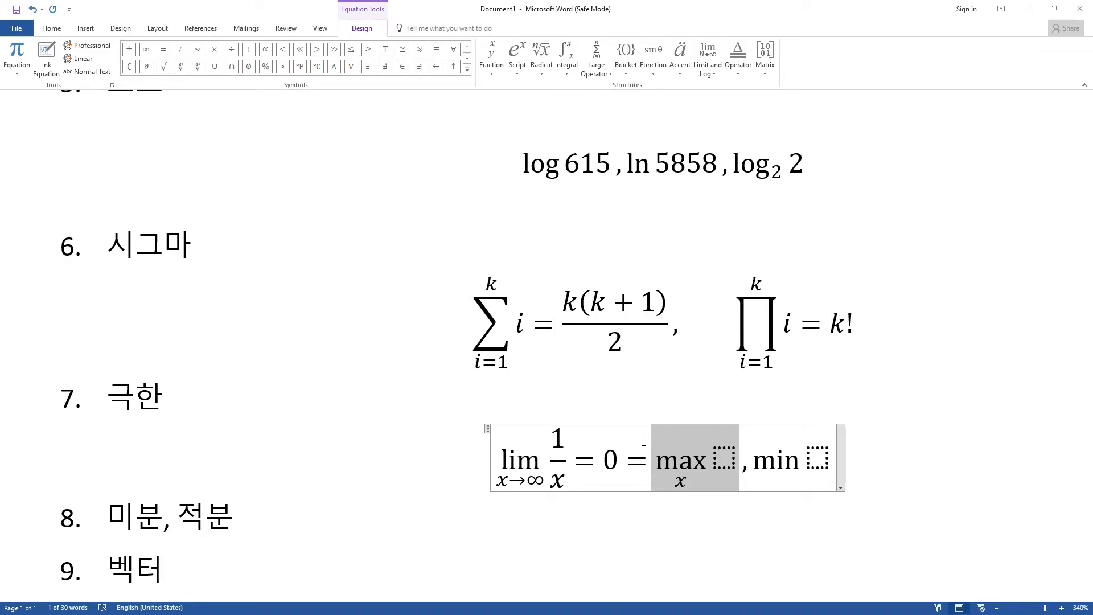
pyautogui.write('max')
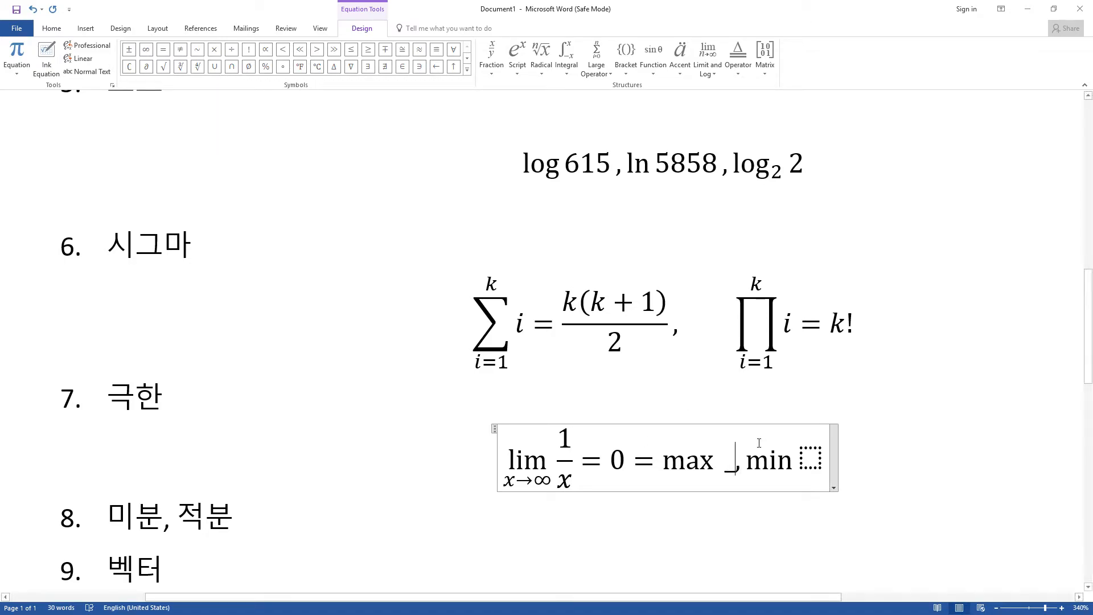
pyautogui.write(' x')
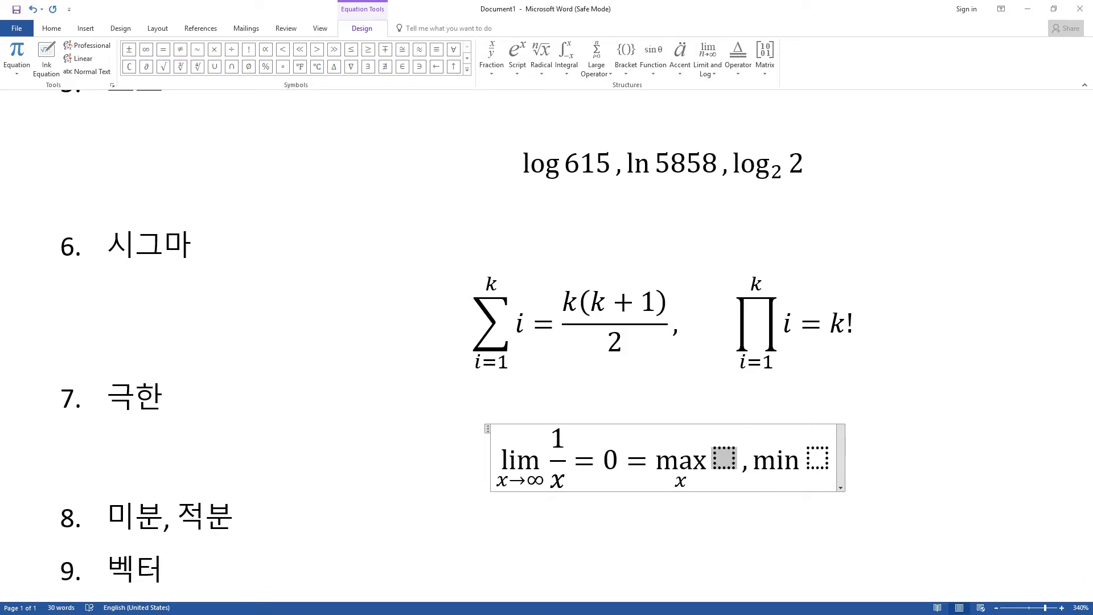
# Replace the max function after the second equals sign with a lim function with subscript x.
pyautogui.press('BackSpace')
pyautogui.write('lim ')
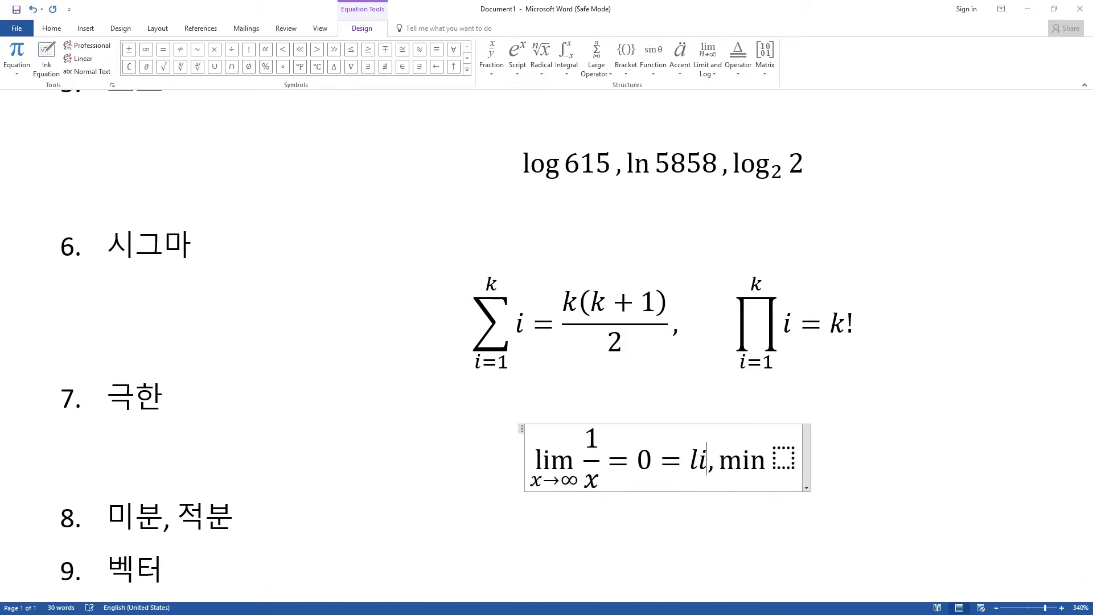
pyautogui.write('_x')
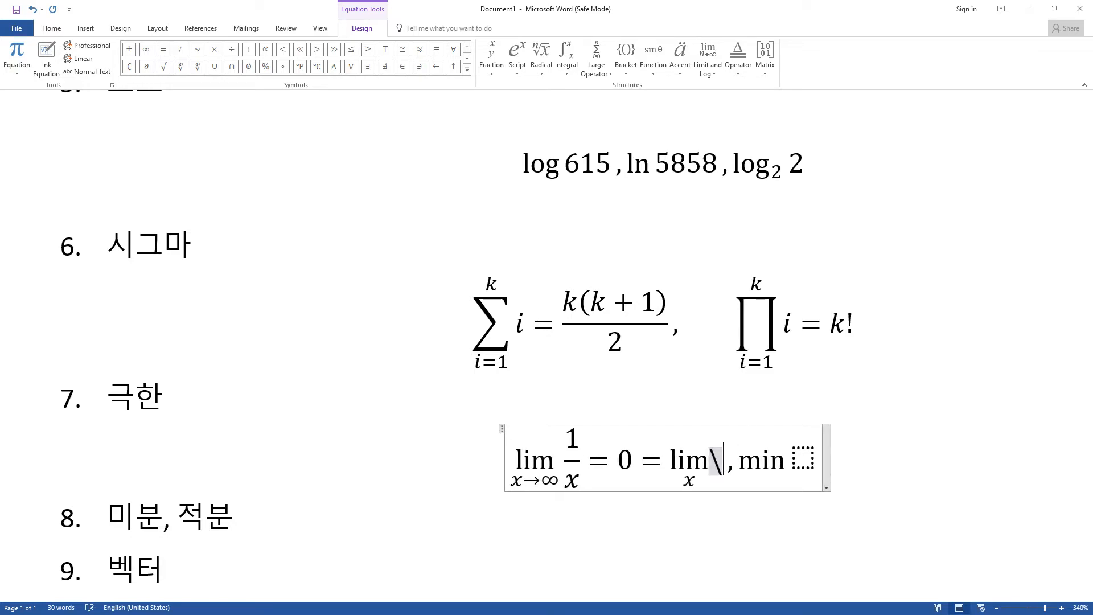
# Replace the lim after the second equals sign with a max function with subscript x.
pyautogui.press('BackSpace')
pyautogui.write('max')
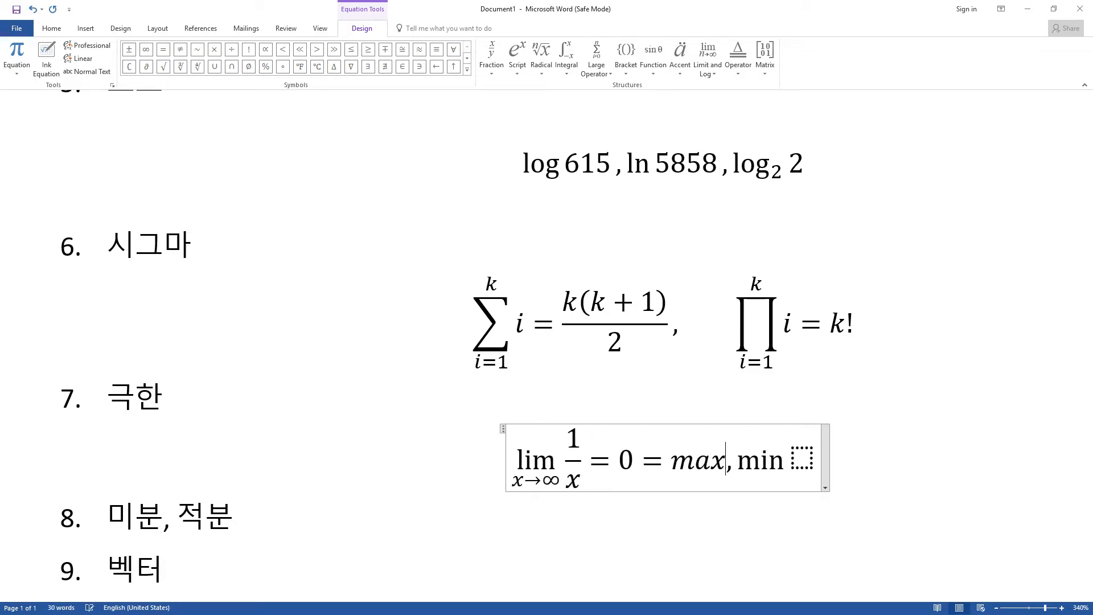
pyautogui.write('_x')
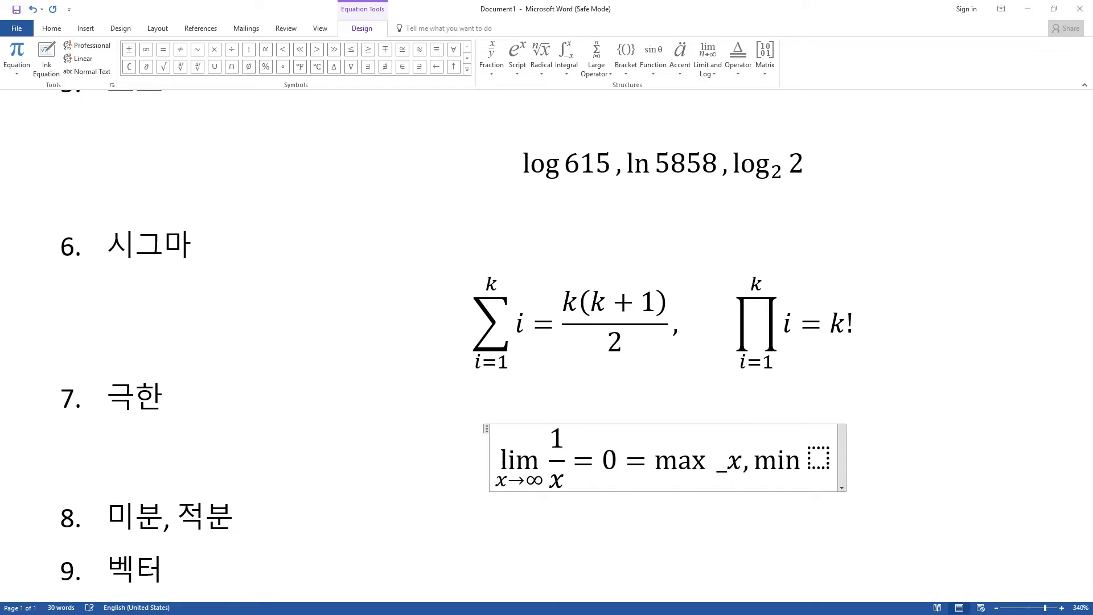
# Replace the max function after the second equals sign with a min function with subscript x.
pyautogui.press('BackSpace')
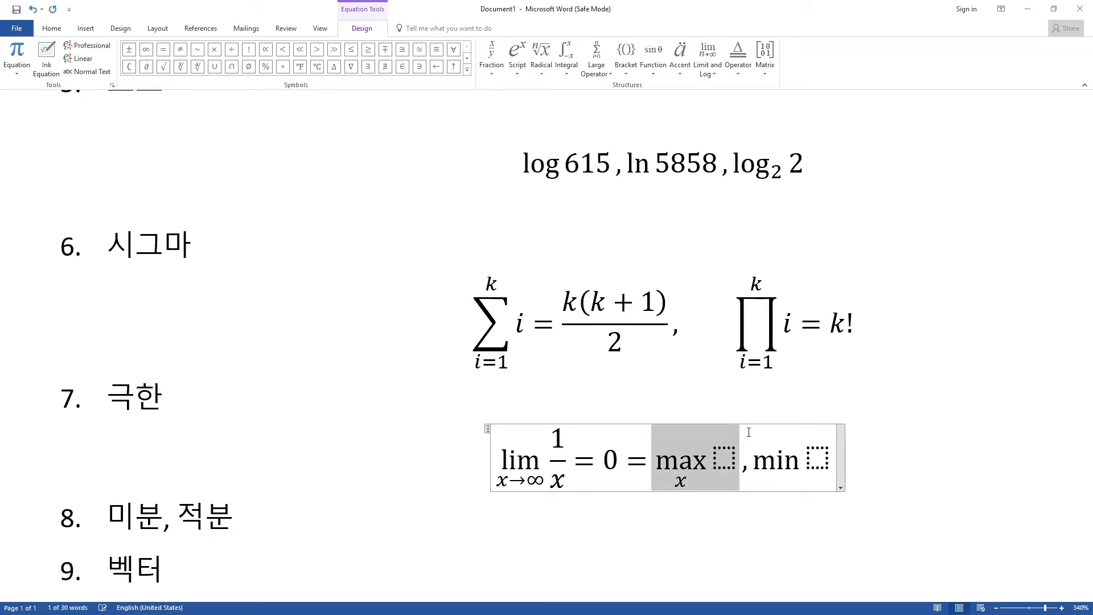
pyautogui.write('min')
pyautogui.write('_x')
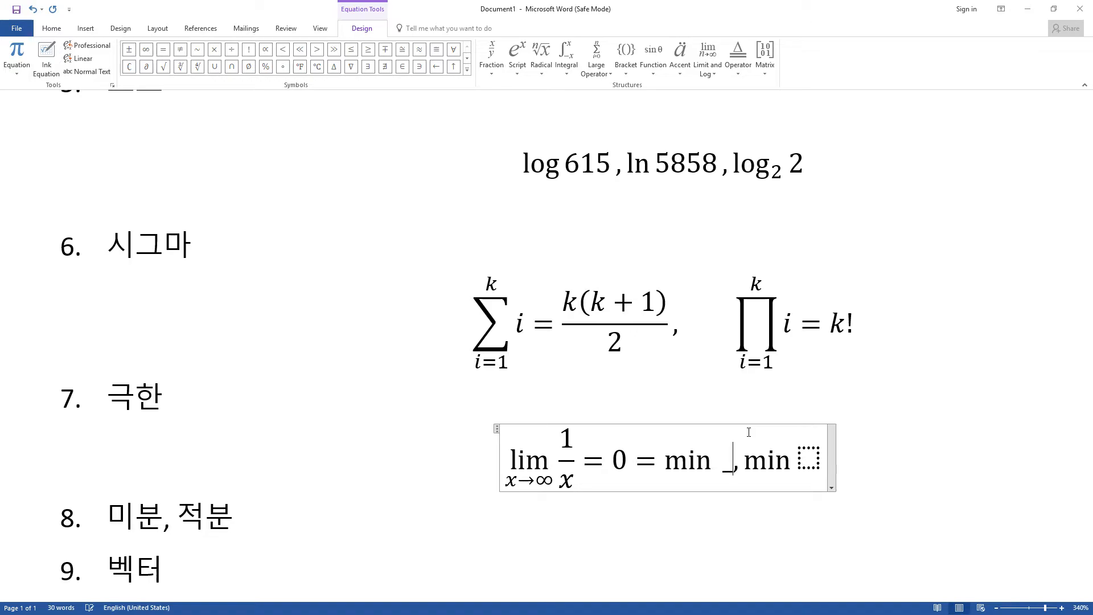
# Replace the min function after the second equals sign with an inf function, and that with a sup function.
pyautogui.press('BackSpace')
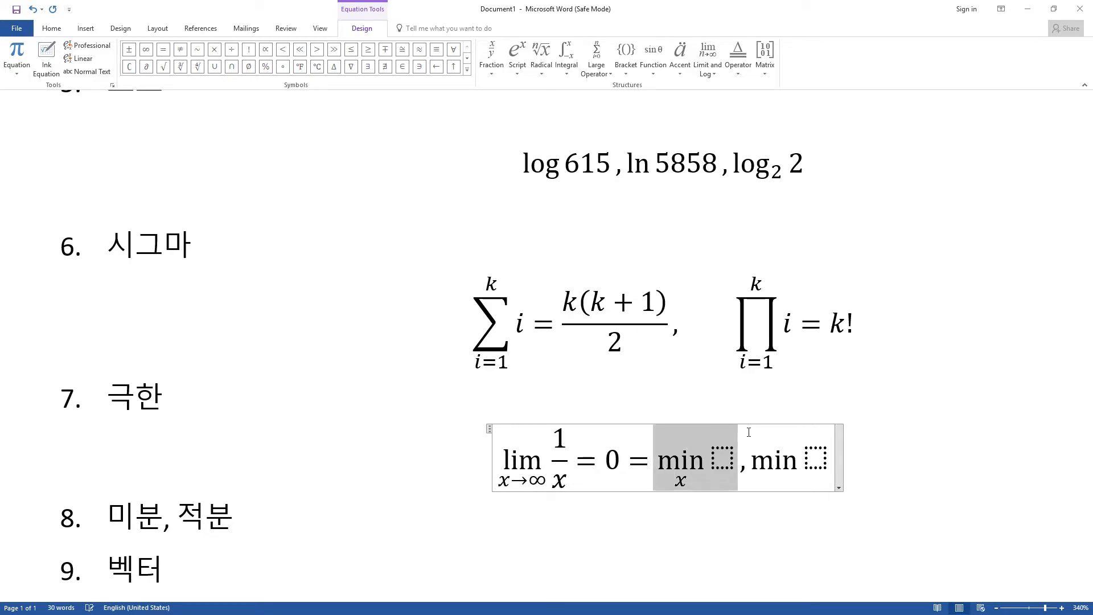
pyautogui.write('inf')
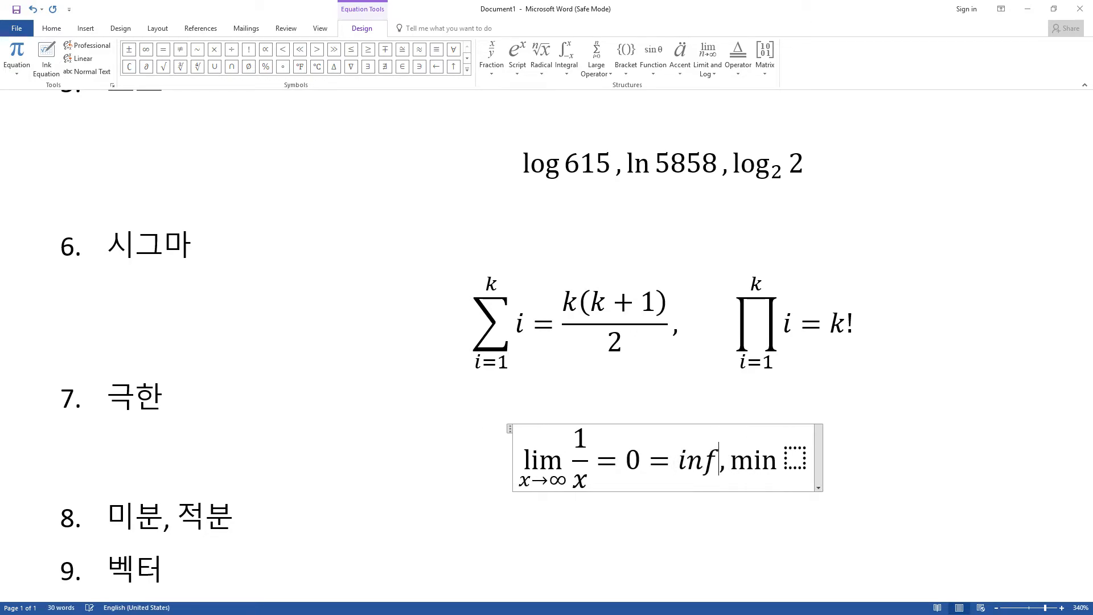
pyautogui.press('BackSpace')
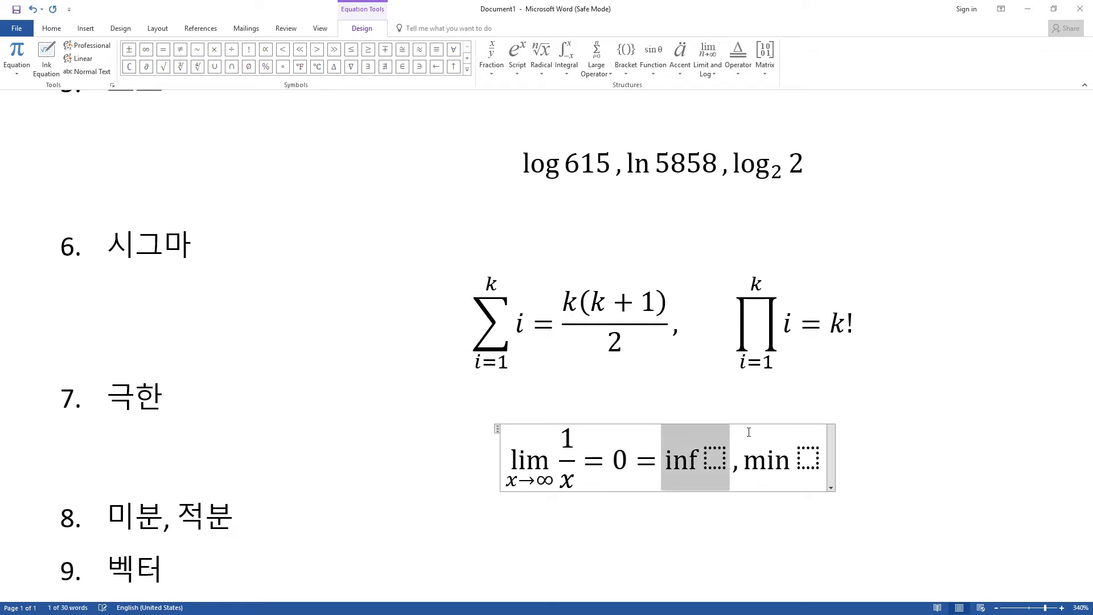
pyautogui.write('sup')
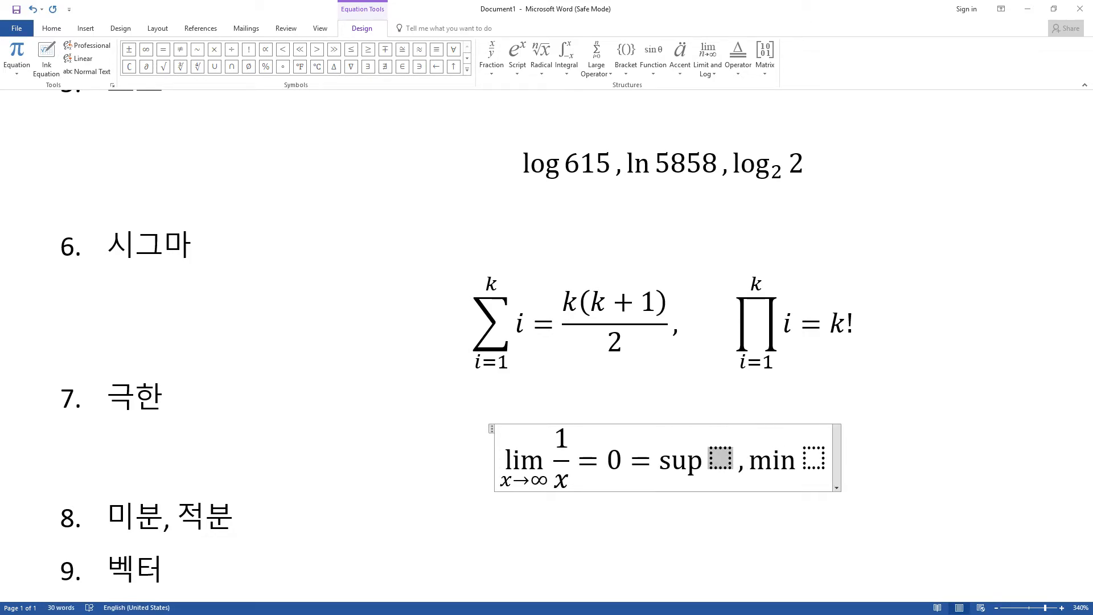
# Delete everything after = 0 in the limit equation under 극한, including the sup and min functions.
pyautogui.press('BackSpace')
pyautogui.press('Delete')
pyautogui.press('Delete')
pyautogui.press('Delete')
pyautogui.press('Delete')
pyautogui.press('BackSpace')
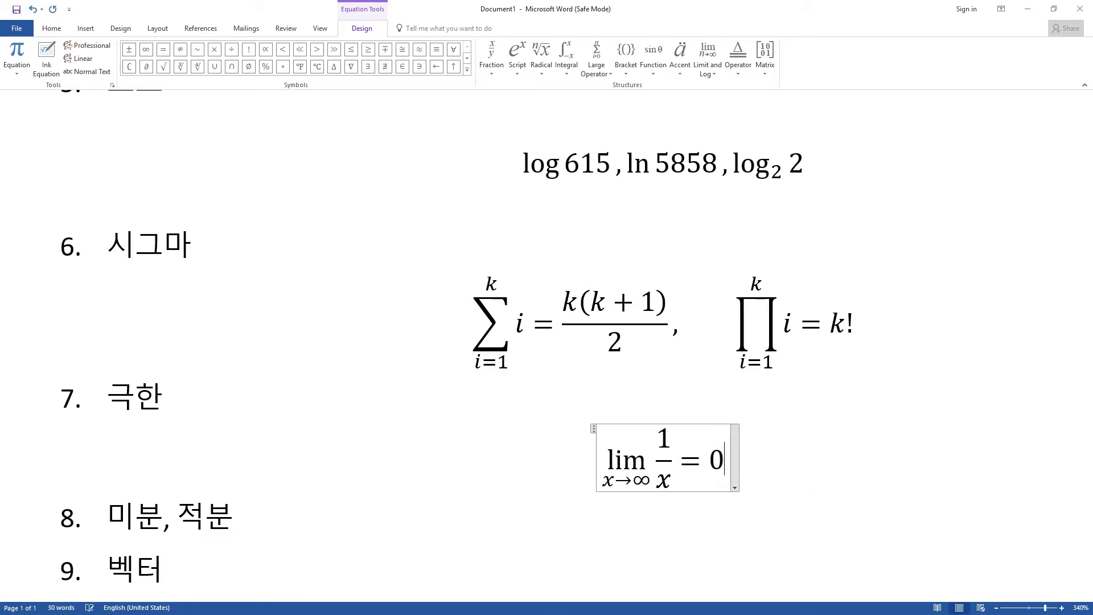
# Add an unnumbered line under 미분, 적분, paste the copied equation there and replace its content with y = x².
pyautogui.click(302, 507)
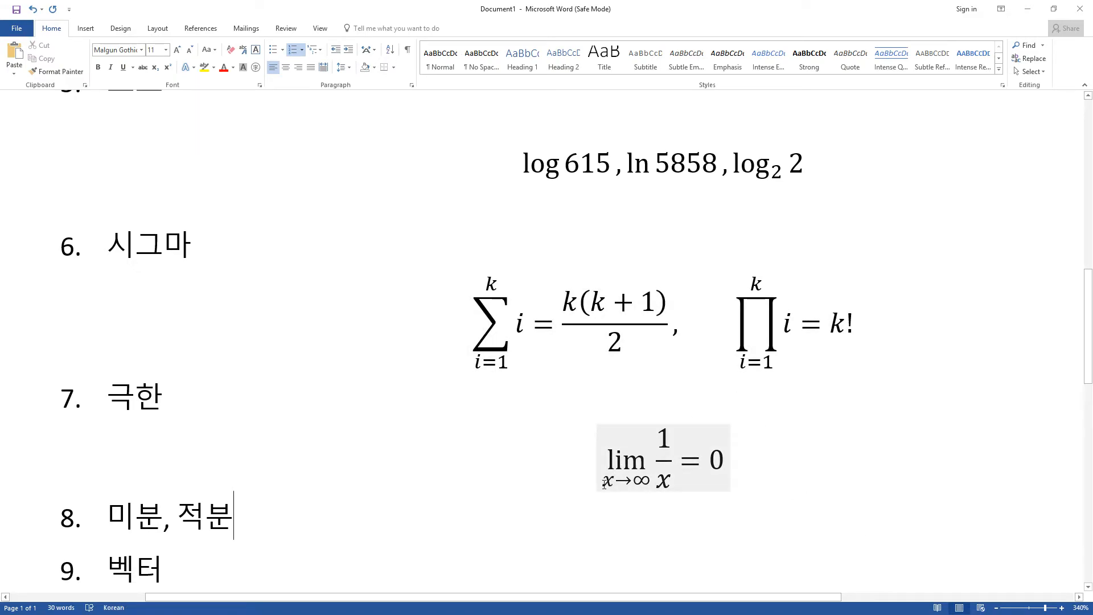
pyautogui.press('Return')
pyautogui.press('BackSpace')
pyautogui.scroll(-4, 744, 480)
pyautogui.scroll(2, 588, 332)
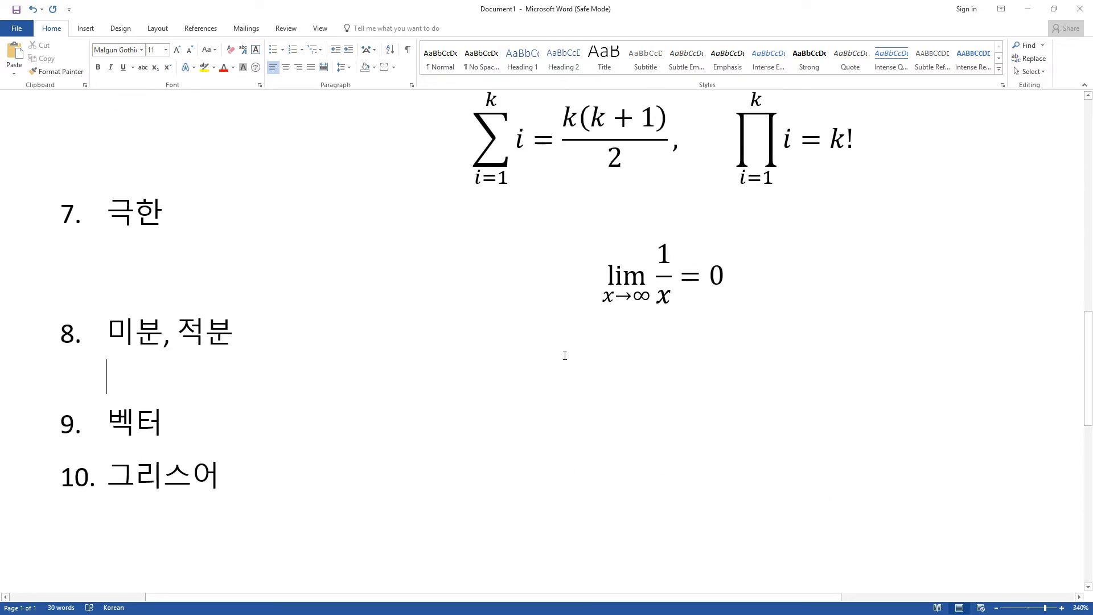
pyautogui.hotkey('ctrl', 'v')
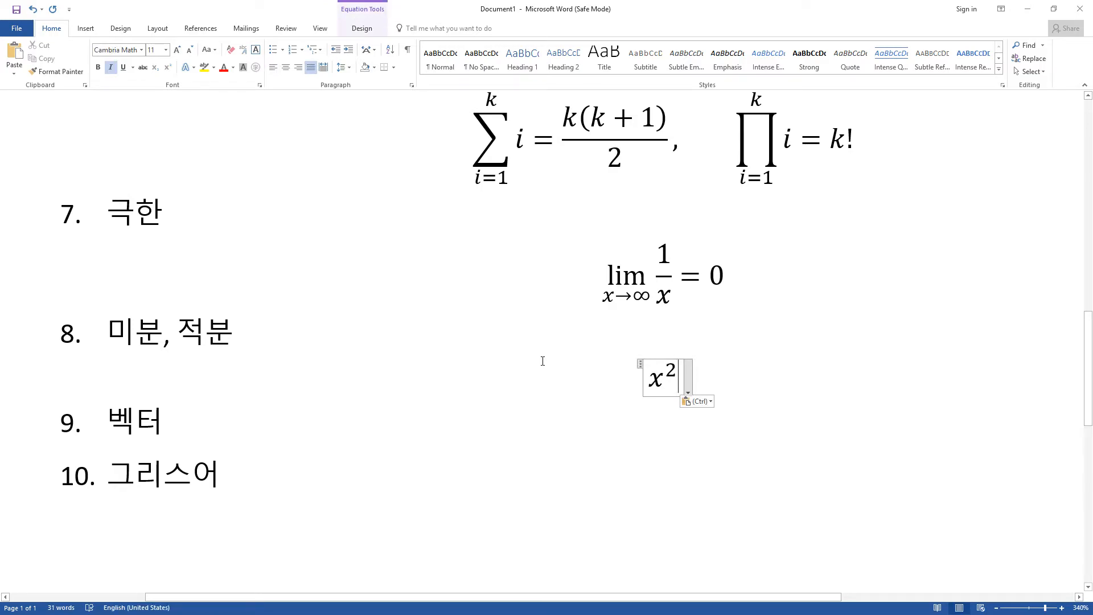
pyautogui.hotkey('shift', 'Home')
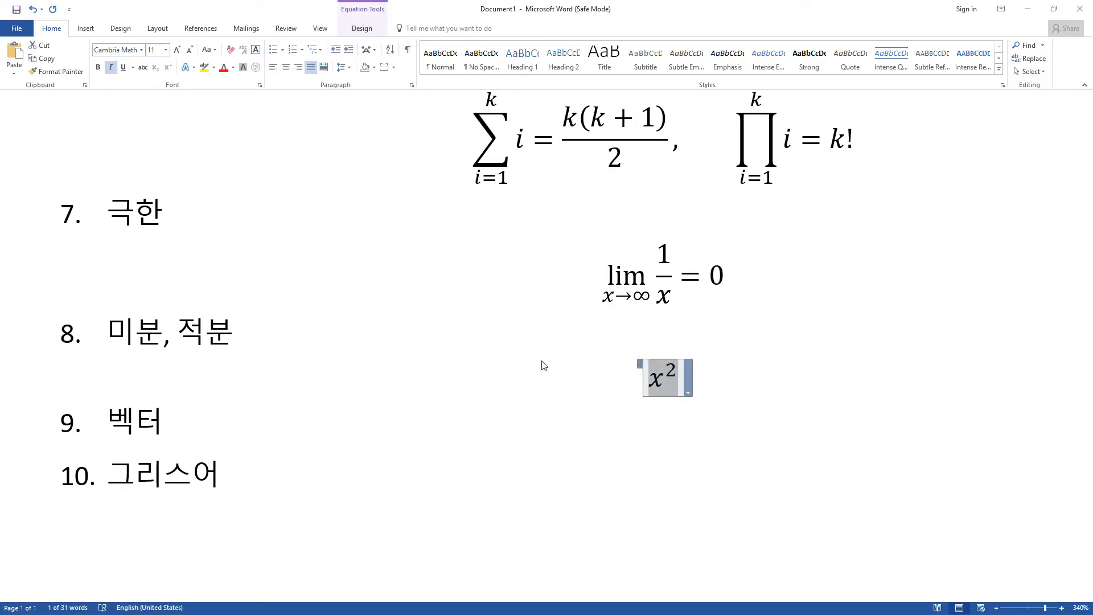
pyautogui.write('y=x^')
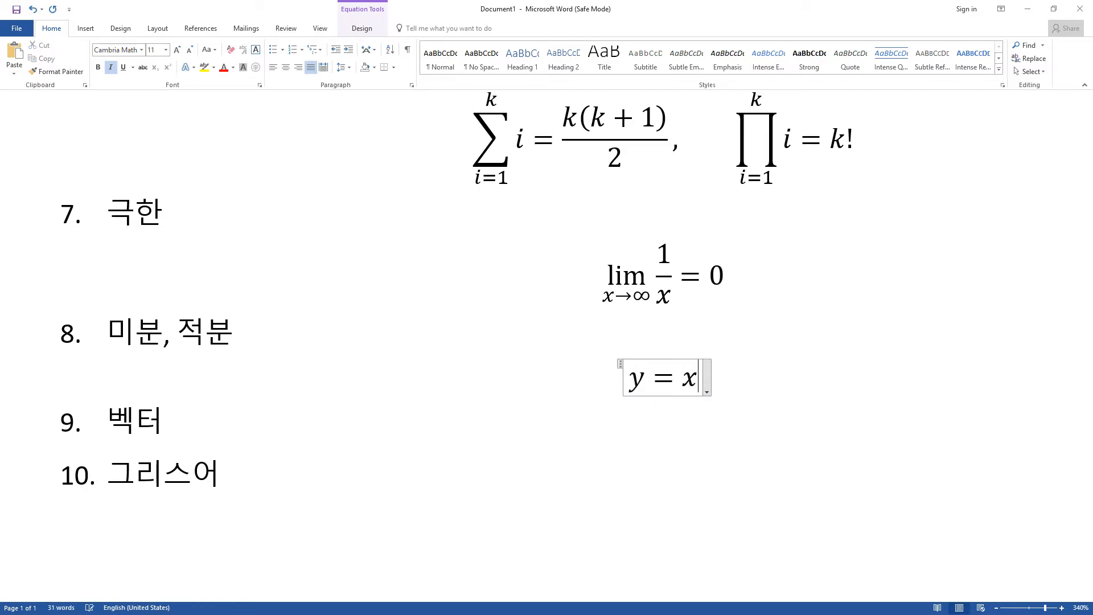
pyautogui.write('2')
# Paste another equation on a new line below y = x² and replace its content with d/dx y, using a stacked fraction.
pyautogui.press('Return')
pyautogui.hotkey('ctrl', 'v')
pyautogui.hotkey('shift', 'Home')
pyautogui.write('d')
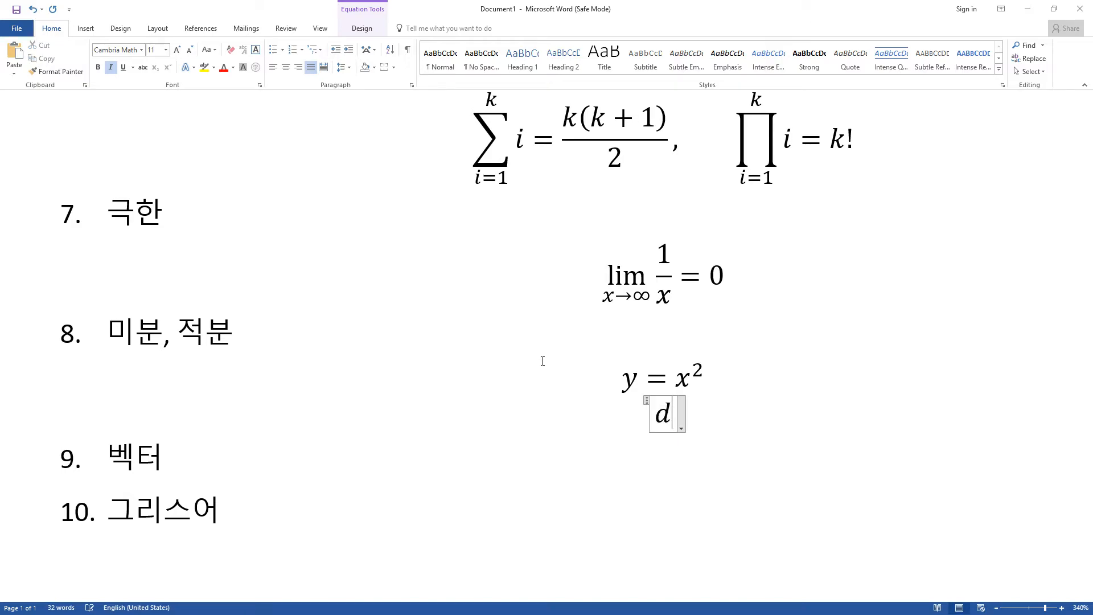
pyautogui.write('/dx ')
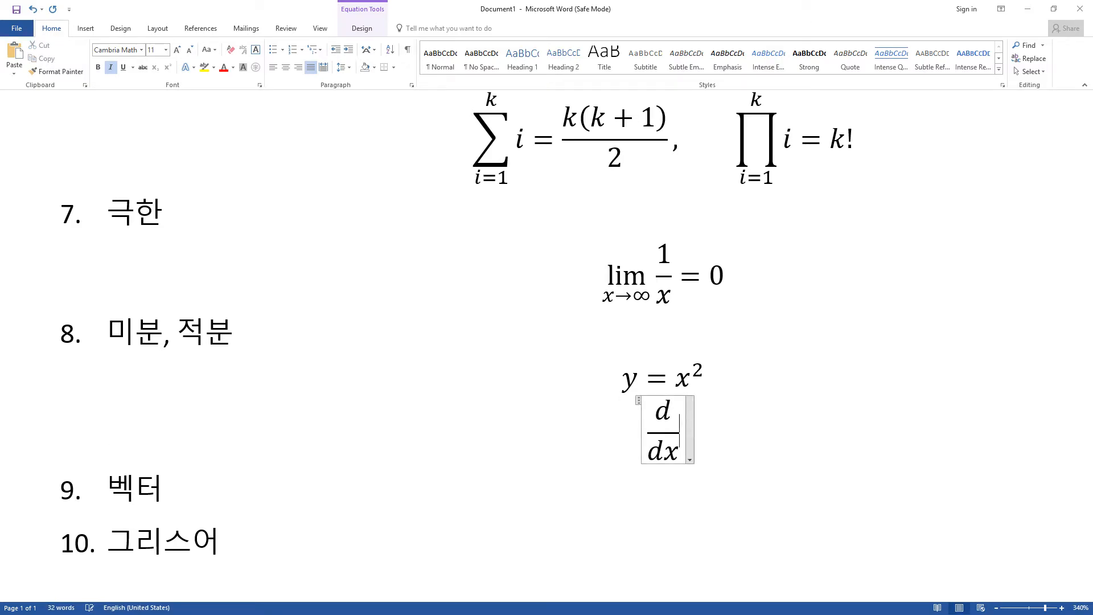
pyautogui.write('y')
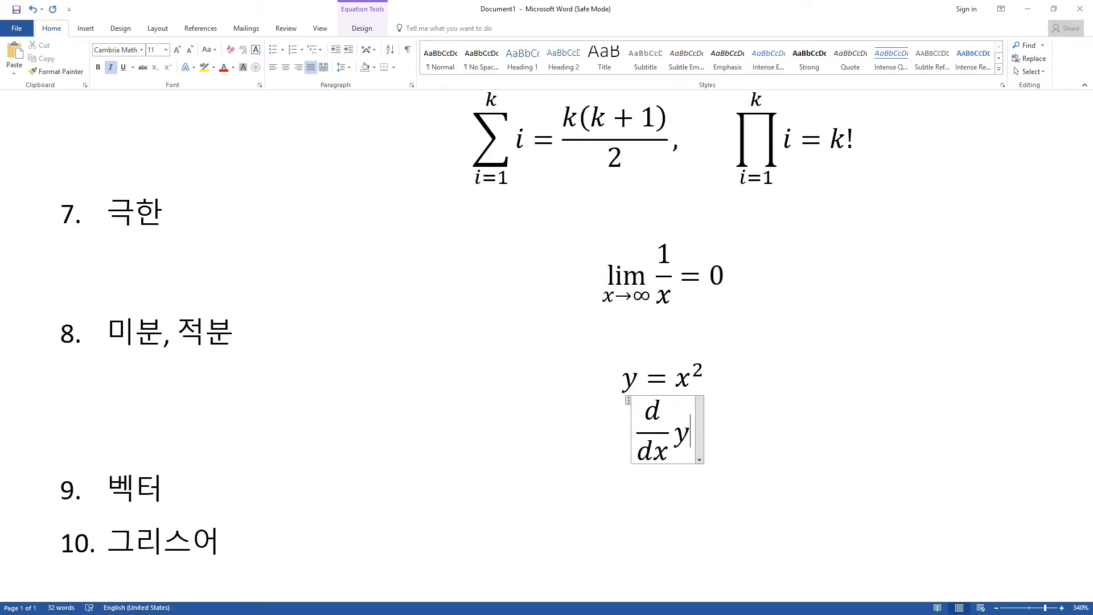
# Extend the derivative equation with = d/dx y =, using a stacked fraction for d/dx.
pyautogui.write('=d')
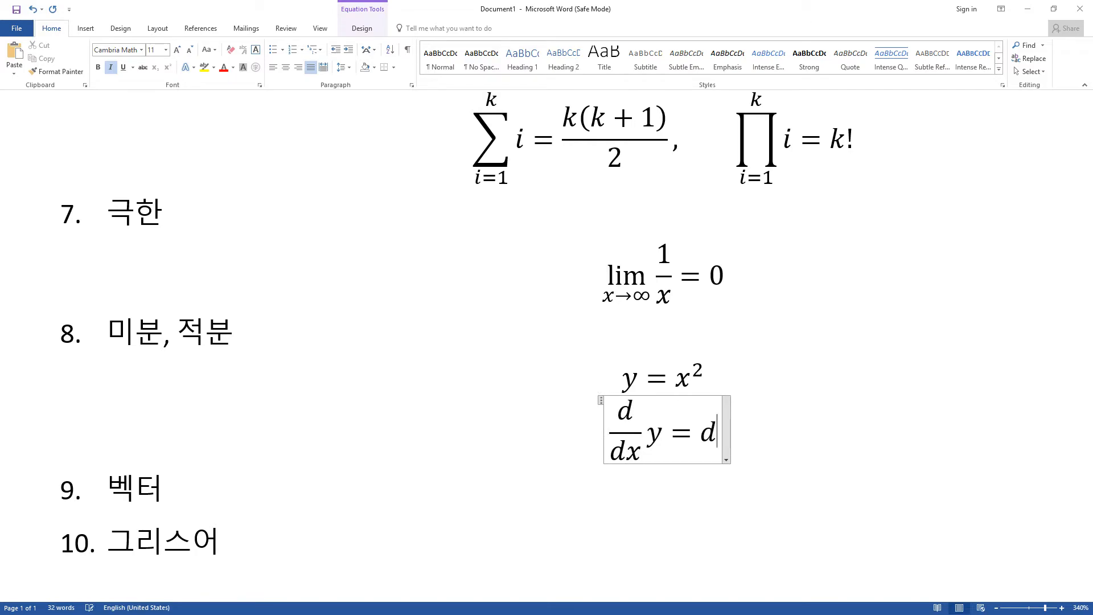
pyautogui.write('y/d')
pyautogui.press('BackSpace')
pyautogui.press('BackSpace')
pyautogui.press('BackSpace')
pyautogui.press('BackSpace')
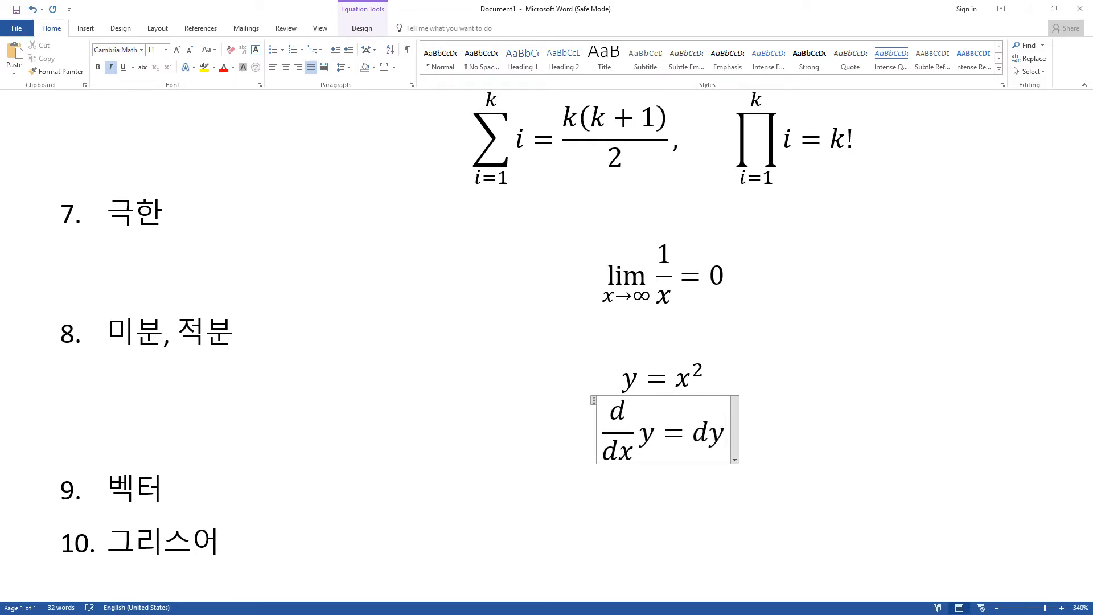
pyautogui.write('/')
pyautogui.press('Left')
pyautogui.write('dx')
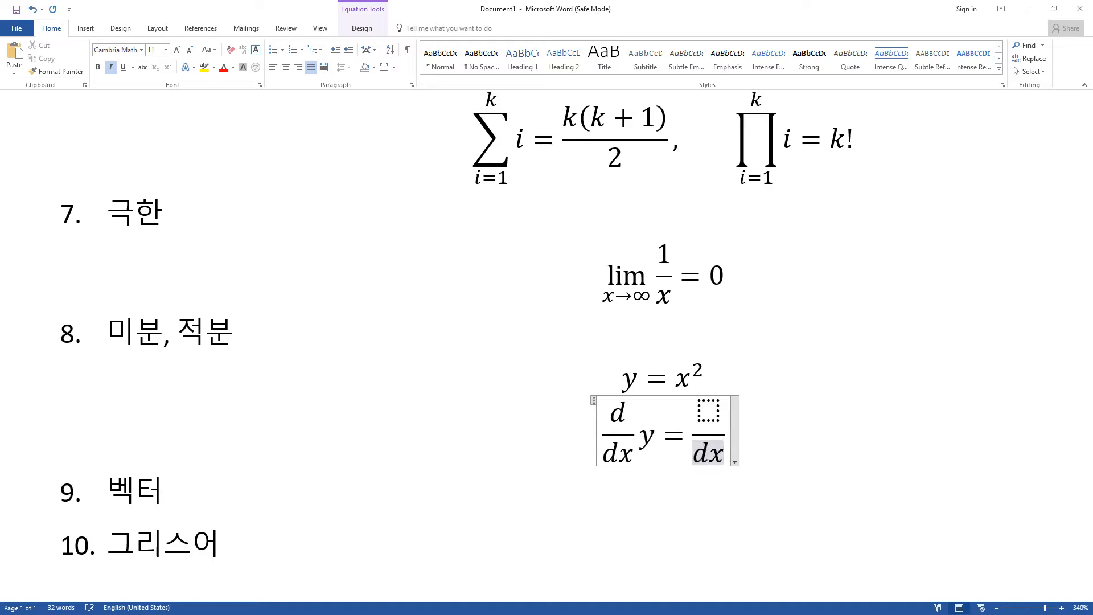
pyautogui.press('Up')
pyautogui.write('d')
pyautogui.press('Down')
pyautogui.press('Right')
pyautogui.write('y=')
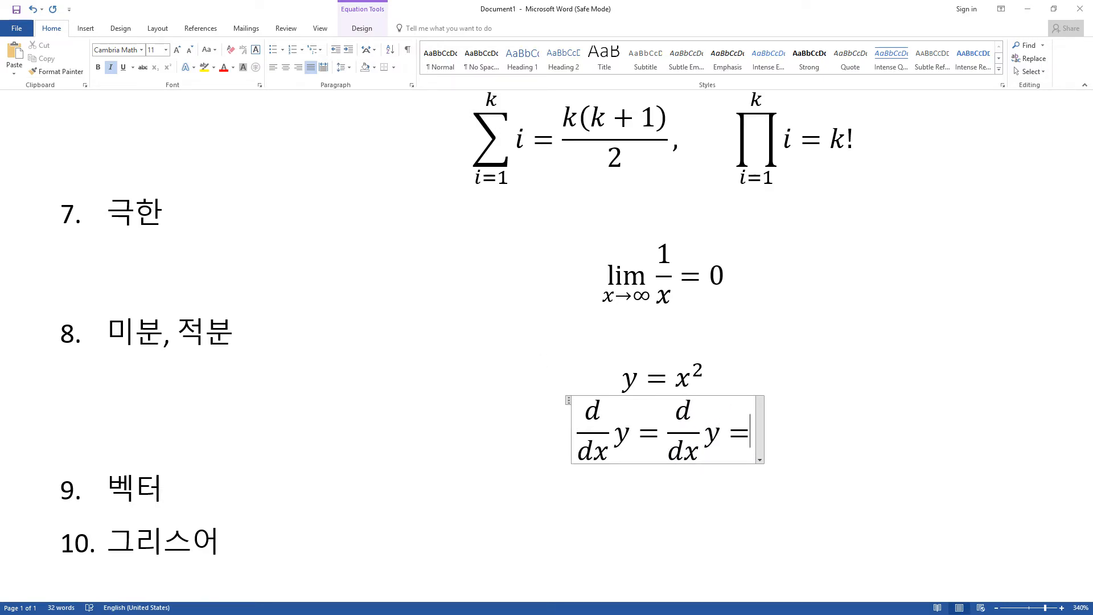
pyautogui.write('d/dx ')
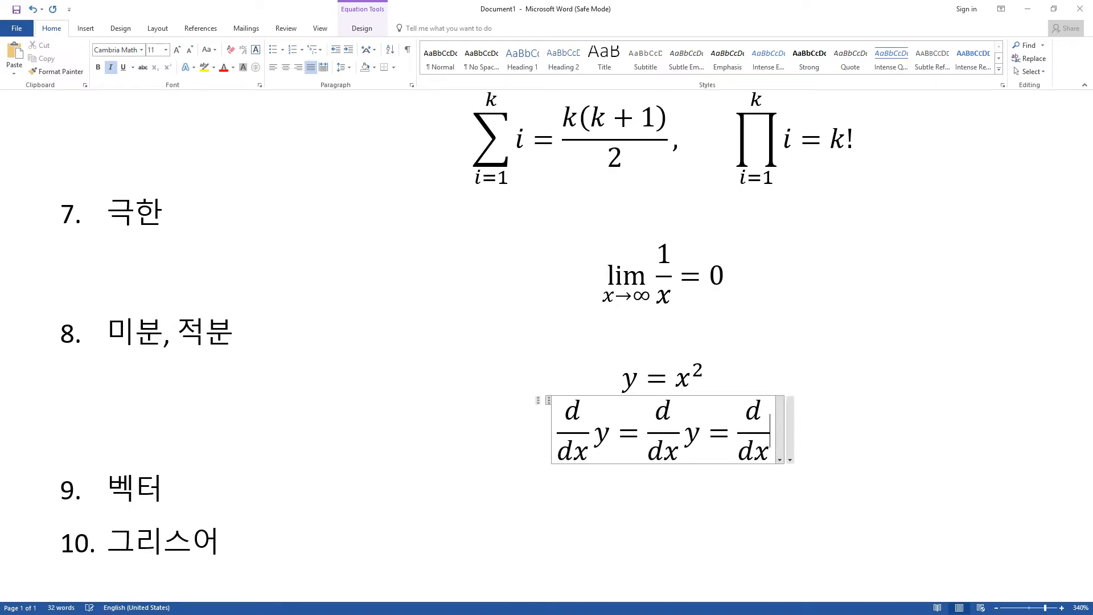
pyautogui.write('y')
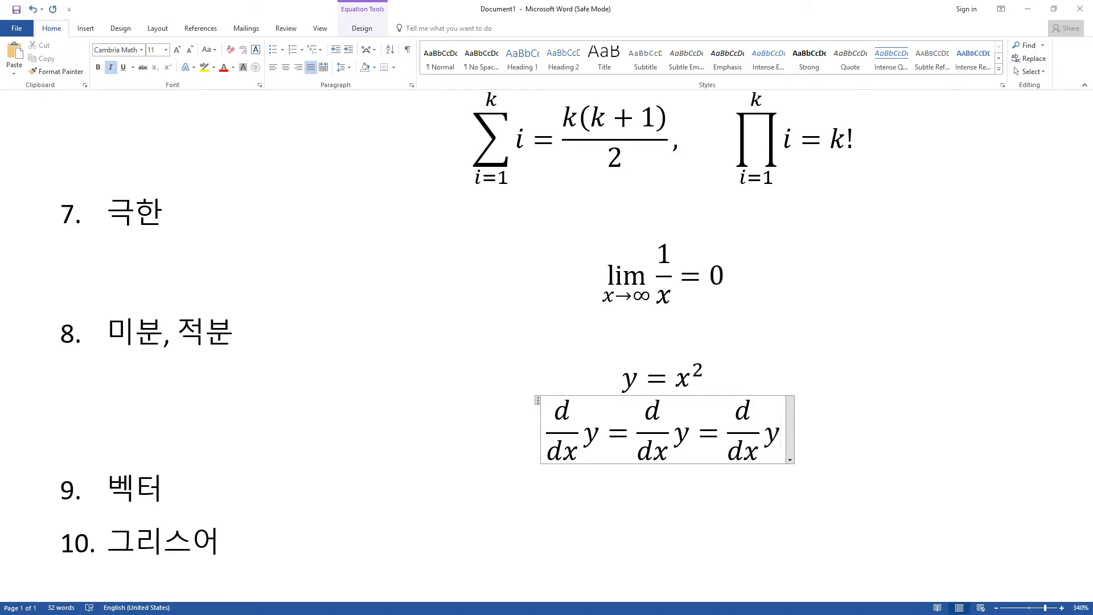
pyautogui.press('BackSpace')
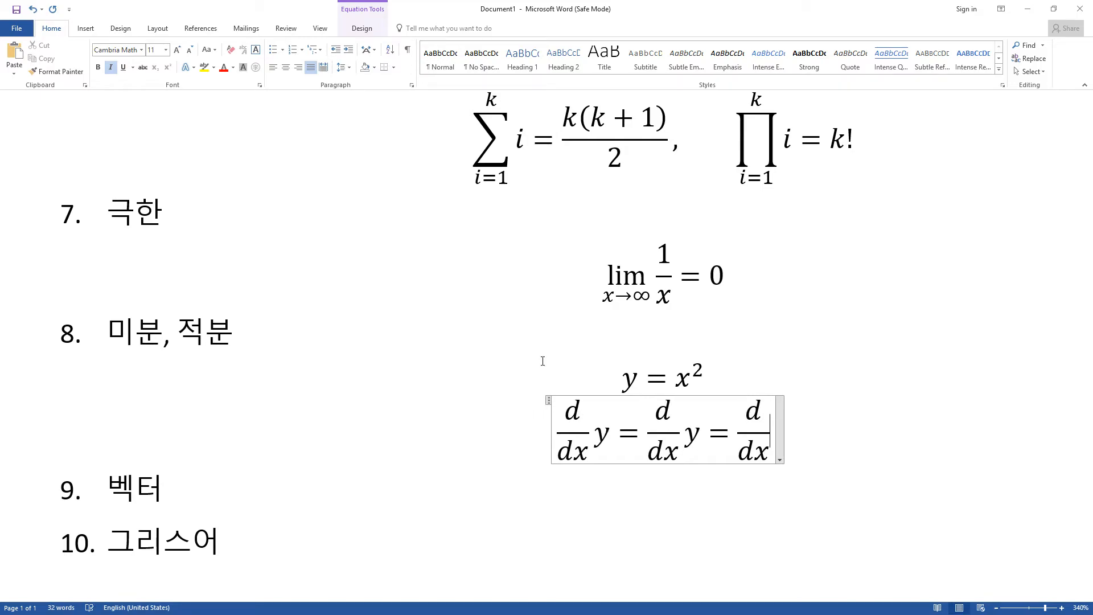
pyautogui.press('BackSpace')
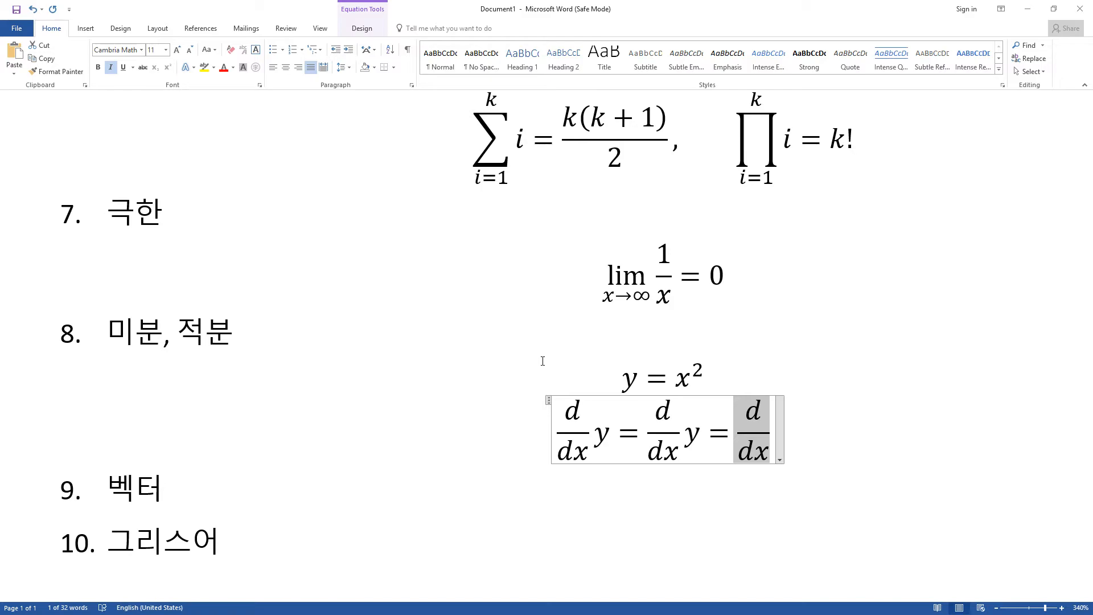
pyautogui.press('BackSpace')
# Continue the derivative equation after its second equals sign with the stacked fraction dy/dx and an equals sign.
pyautogui.write('/')
pyautogui.press('space')
pyautogui.press('Up')
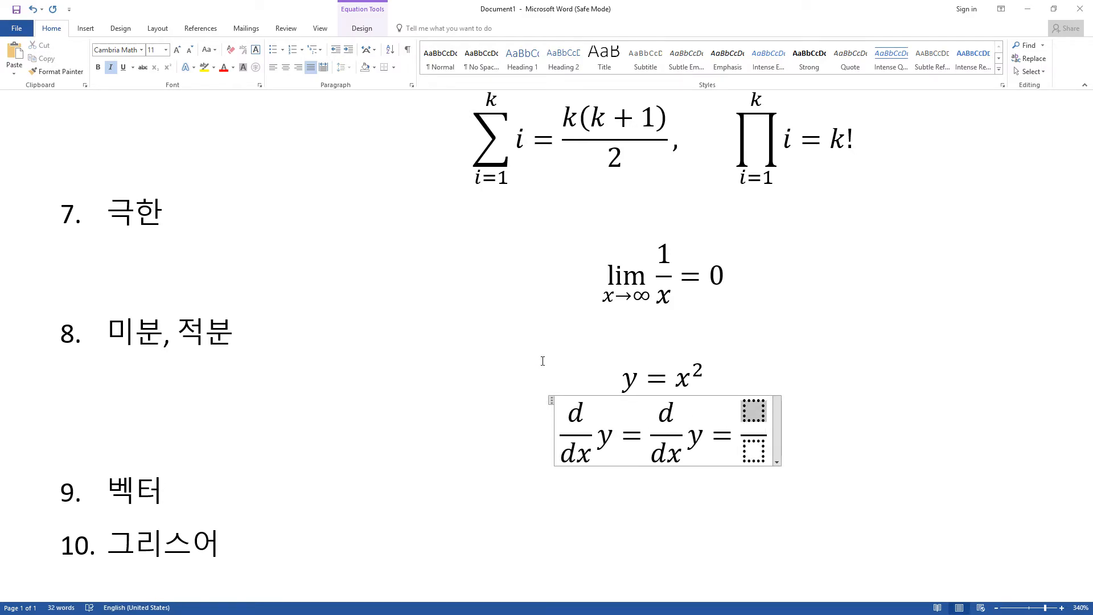
pyautogui.write('dy/')
pyautogui.press('Down')
pyautogui.write('dx')
pyautogui.press('Right')
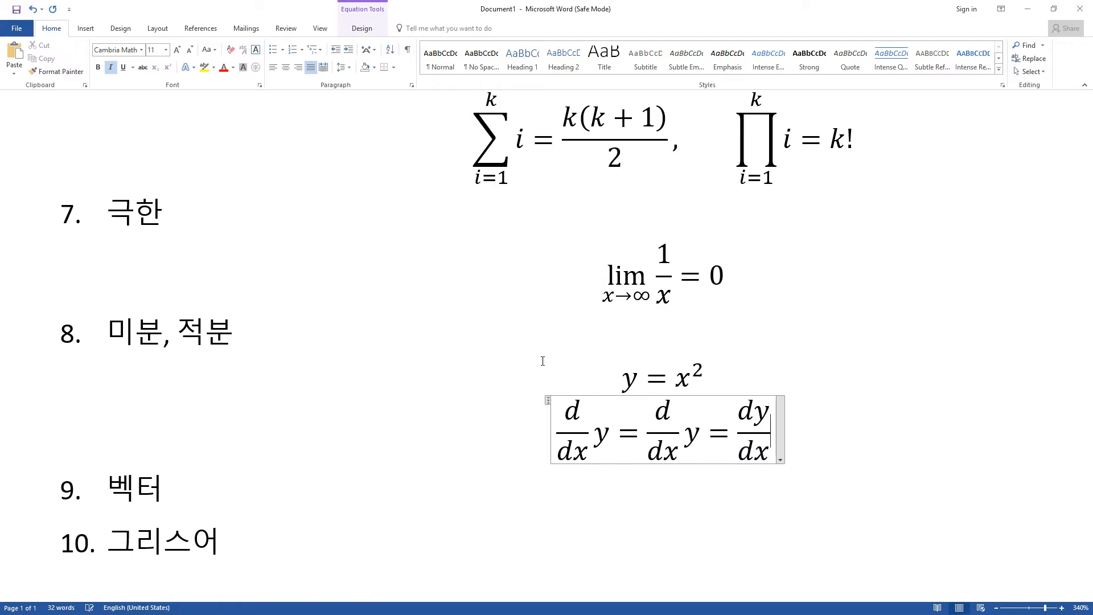
pyautogui.write('=')
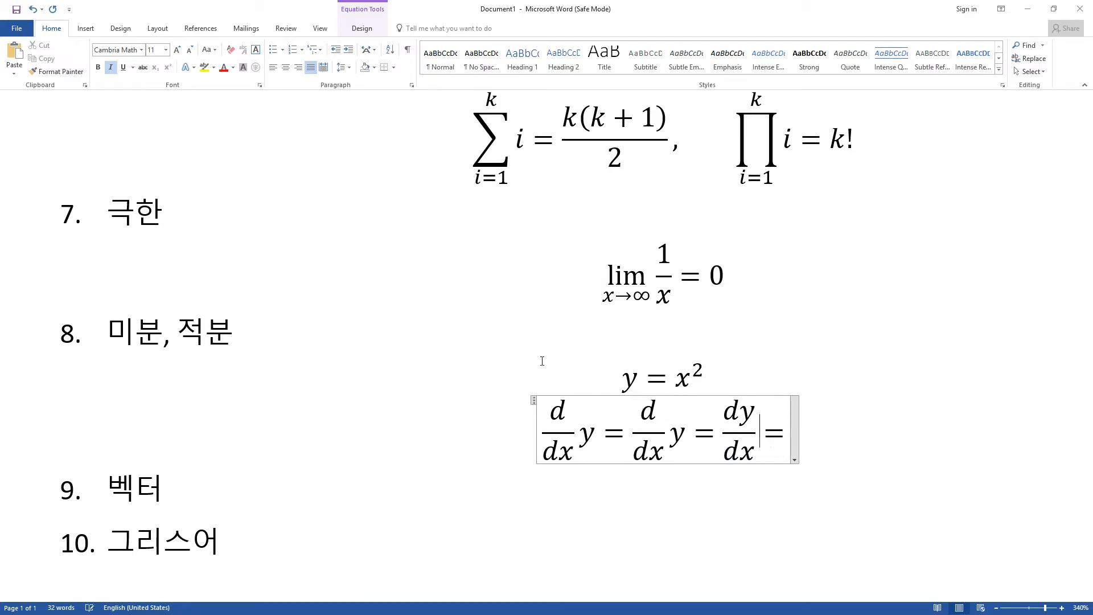
# Insert f(x) = before x² in the first equation under 미분, 적분 so it reads y = f(x) = x².
pyautogui.click(666, 378)
pyautogui.write('f(X)')
pyautogui.press('Left')
pyautogui.press('BackSpace')
pyautogui.write('x')
pyautogui.press('Right')
pyautogui.write('=')
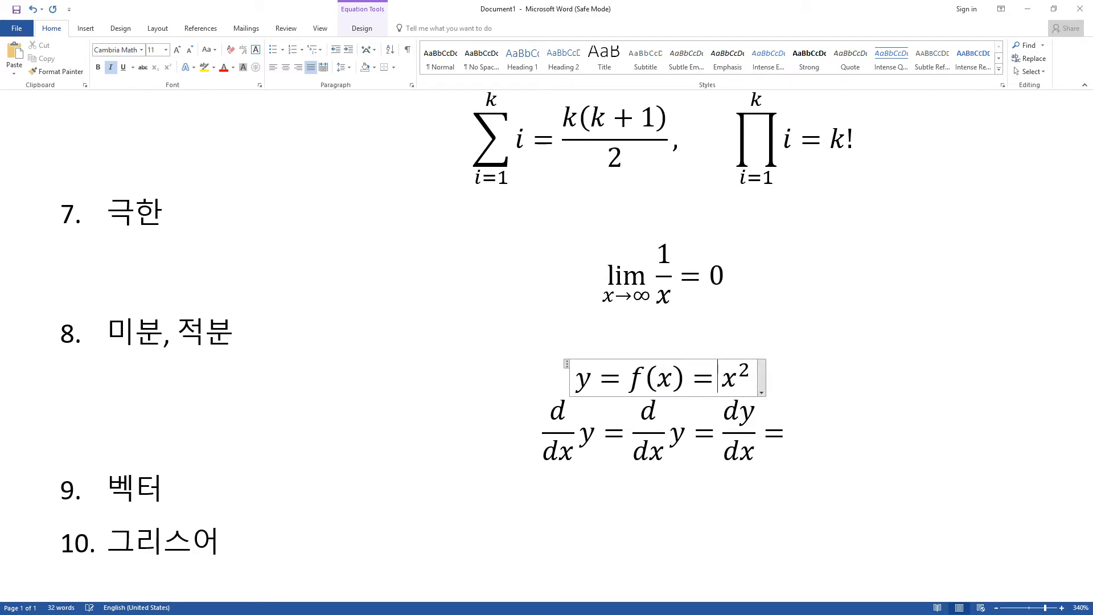
# Continue the derivative equation at its end with f'(x) = d/dx f(x), using a stacked fraction for d/dx.
pyautogui.click(808, 431)
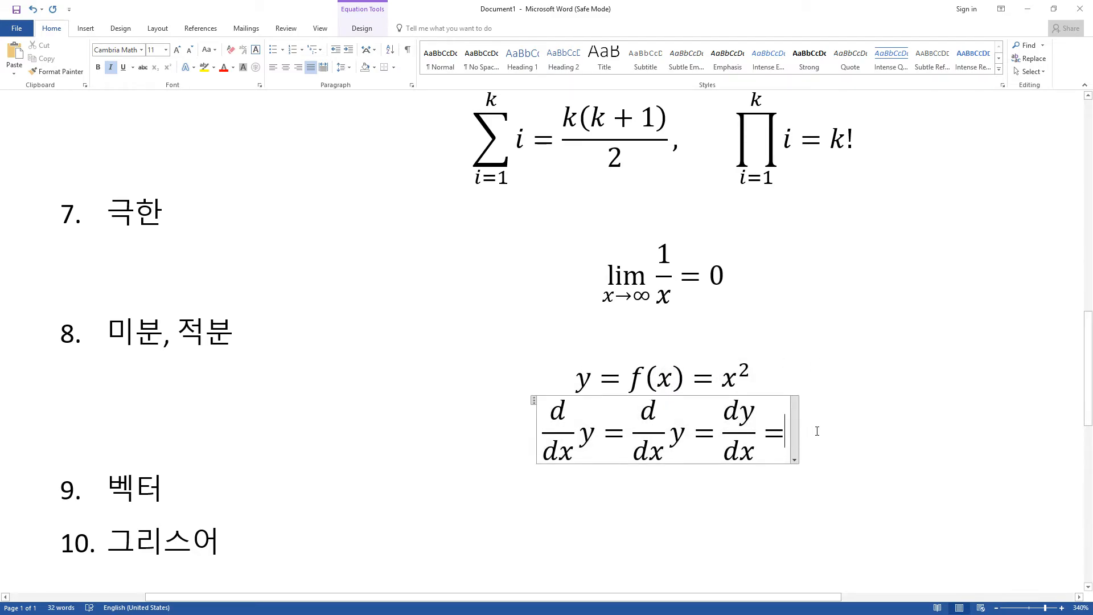
pyautogui.write('f')
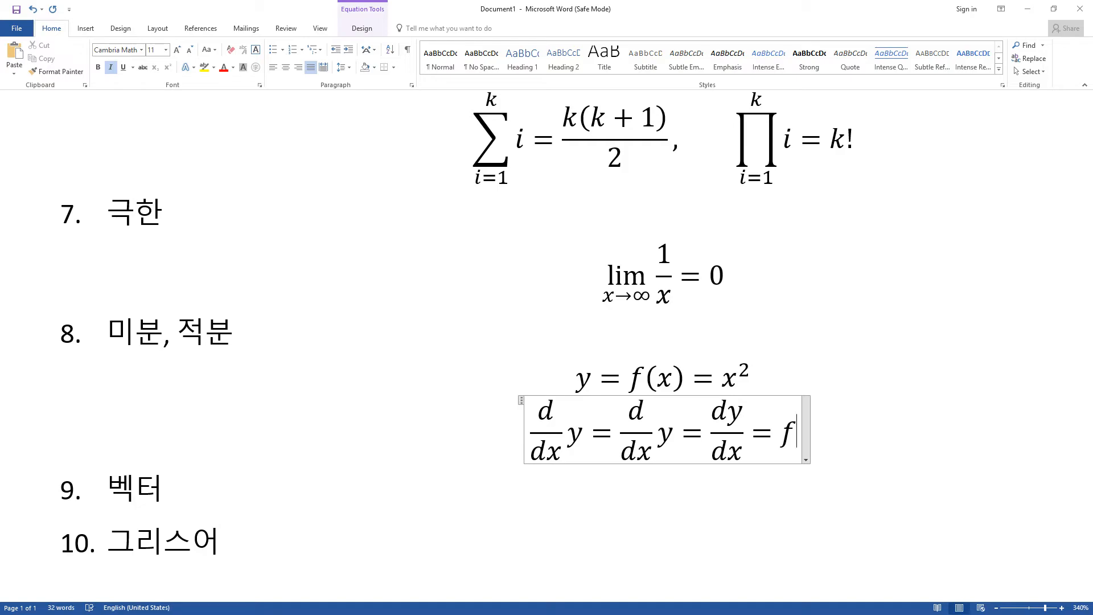
pyautogui.write("'")
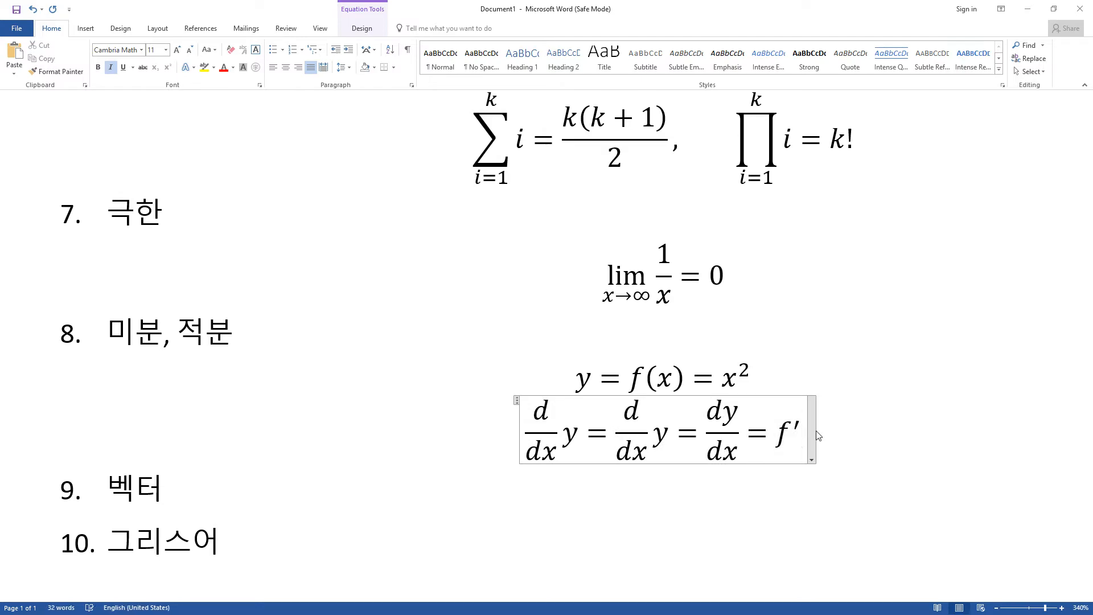
pyautogui.write(' (x)')
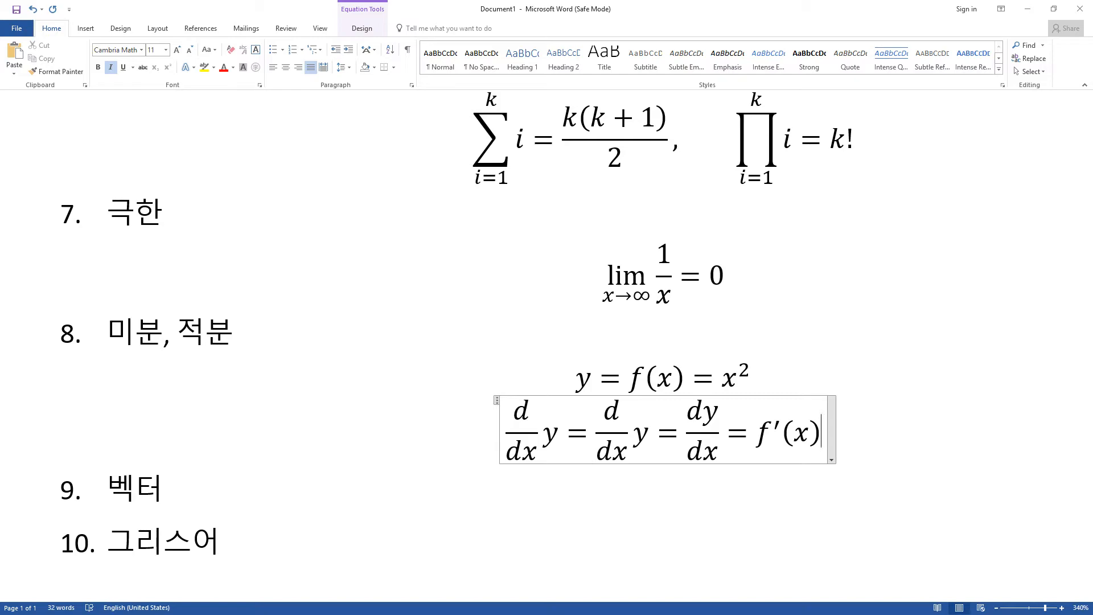
pyautogui.write('=d/dx f(x)')
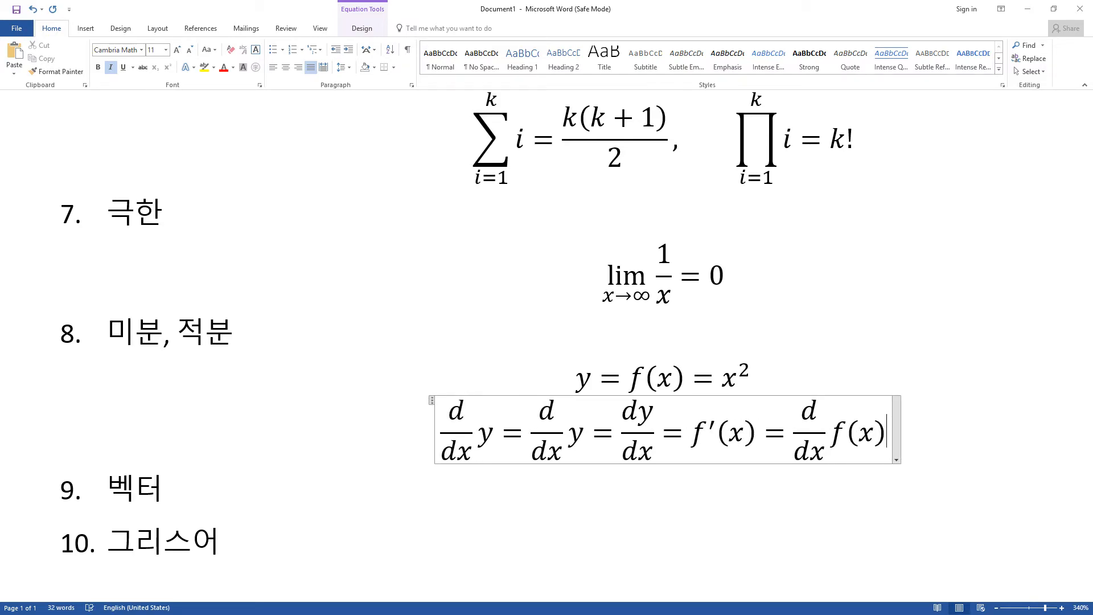
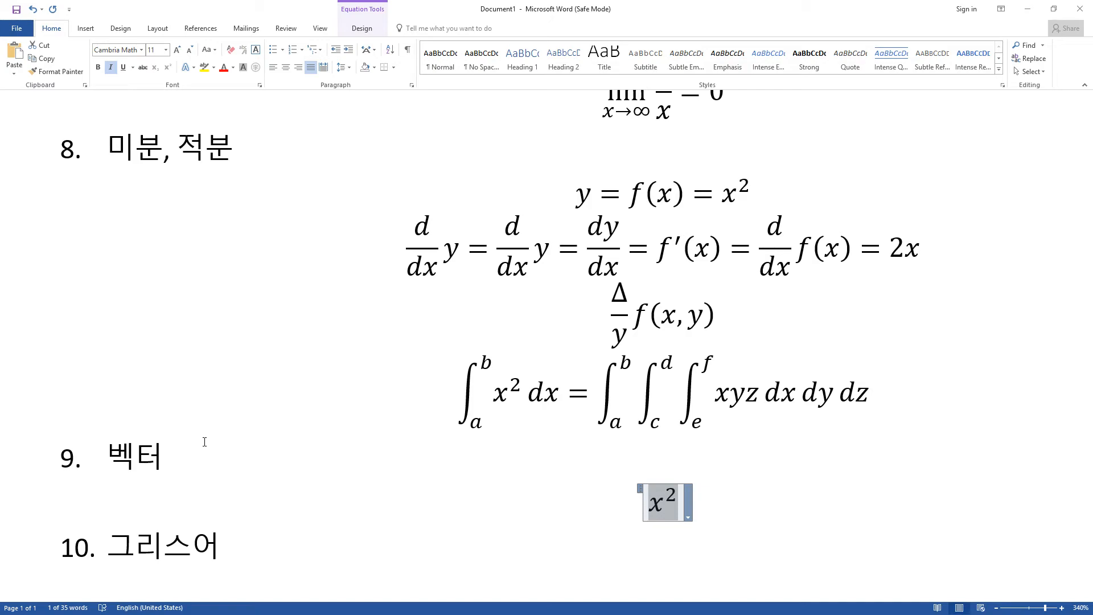
# Replace x² in the equation under 벡터 with the letter v under a vector arrow.
pyautogui.write('\\')
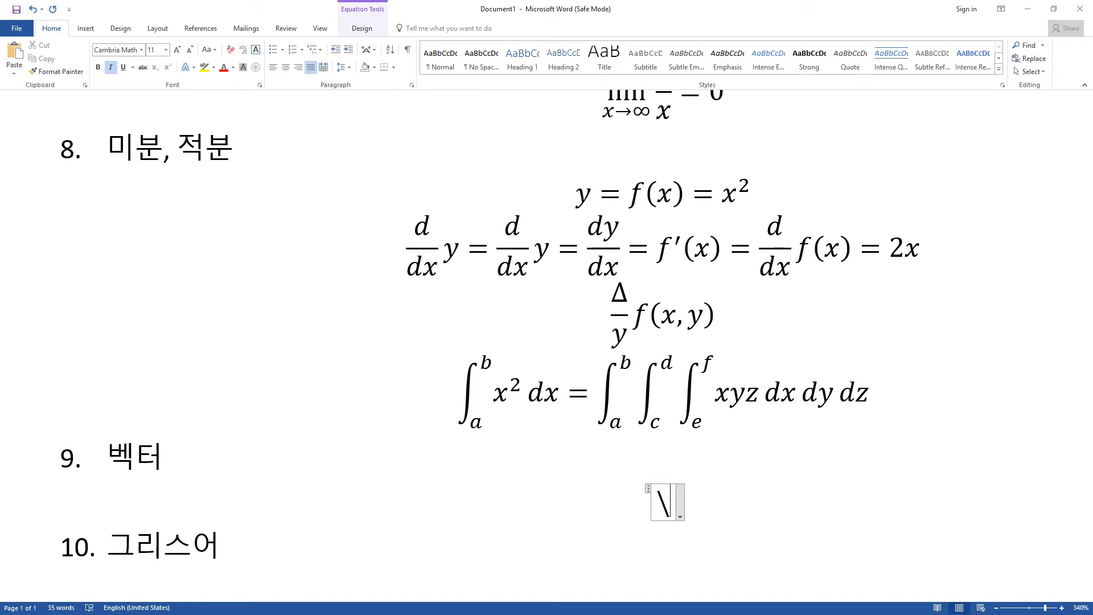
pyautogui.write('vec')
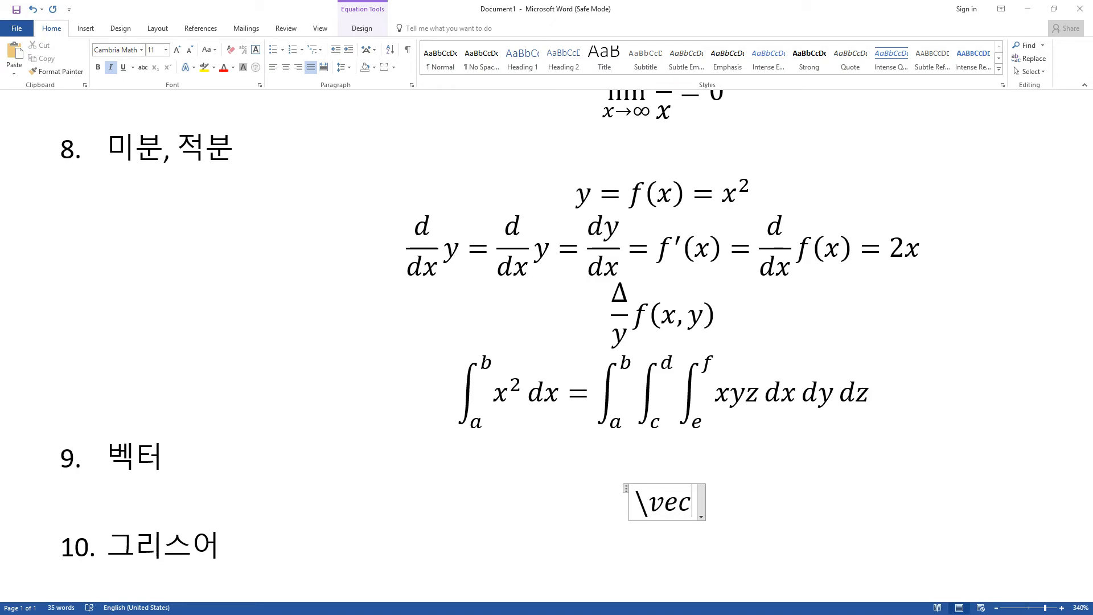
pyautogui.press('space')
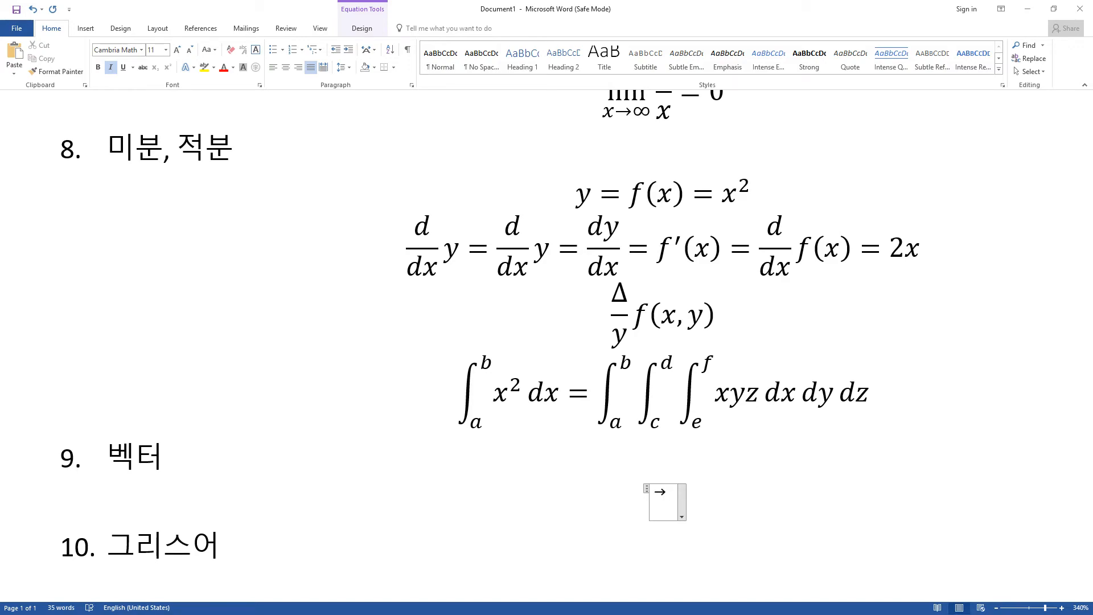
pyautogui.press('BackSpace')
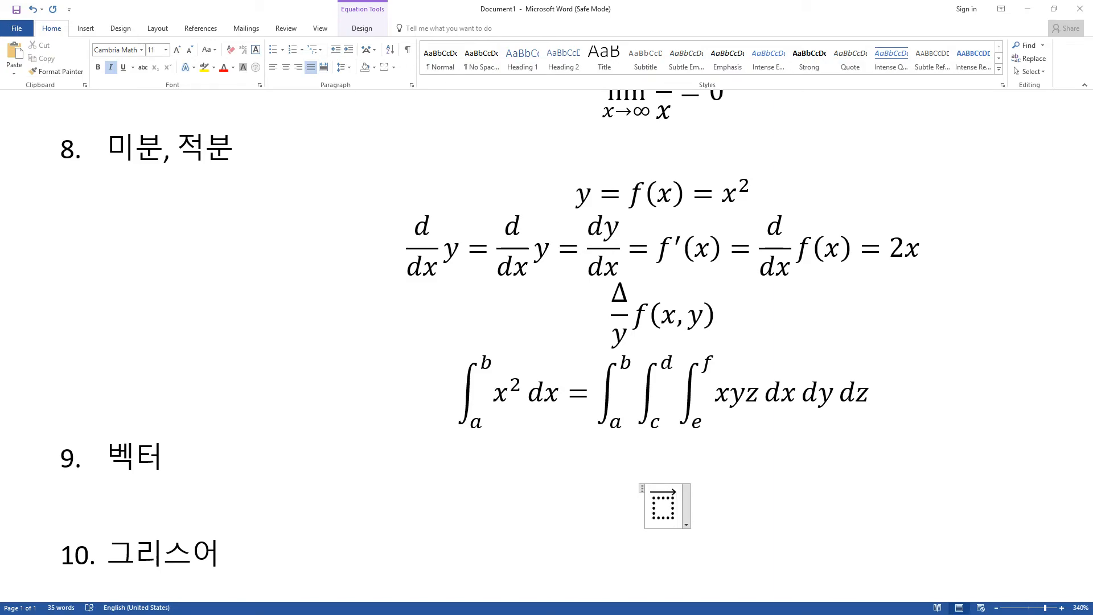
pyautogui.press('Left')
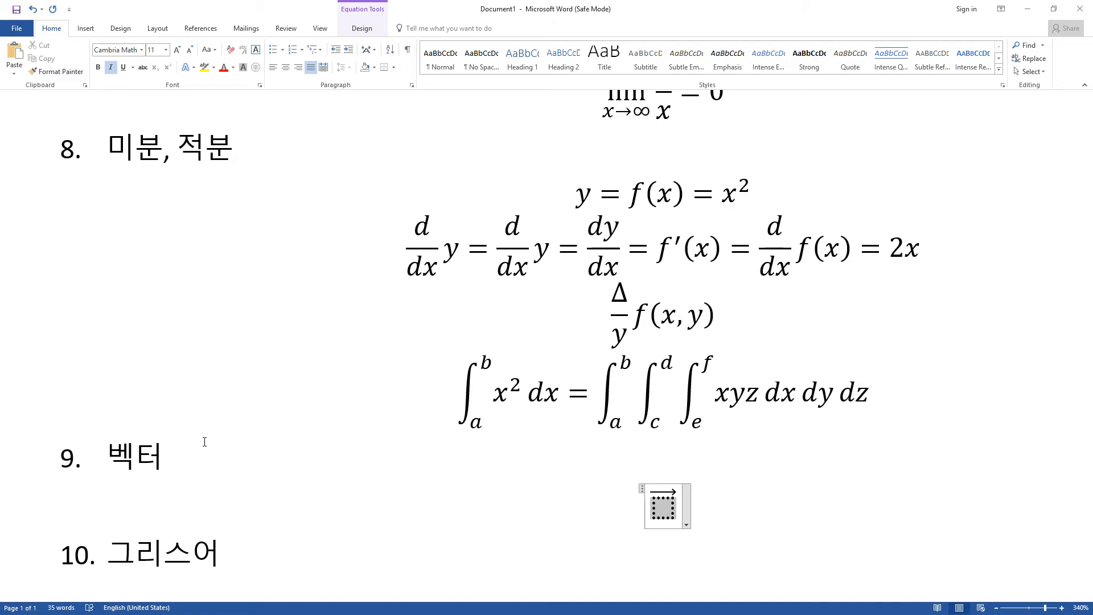
pyautogui.write('v')
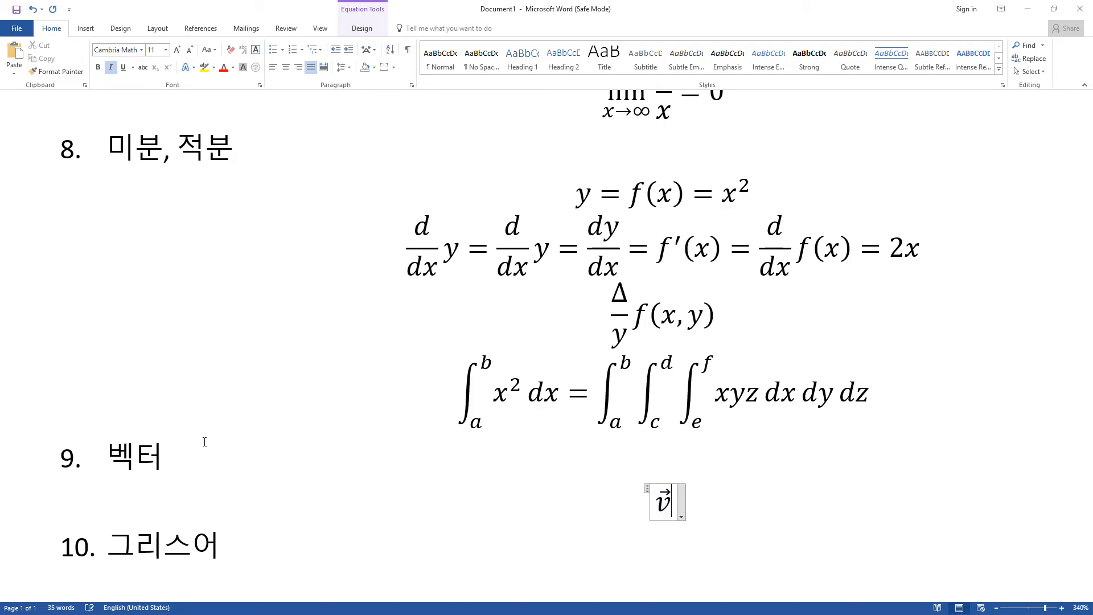
# Extend the equation under 벡터 with a comma and the letter u under a vector arrow.
pyautogui.write(',\\vec ')
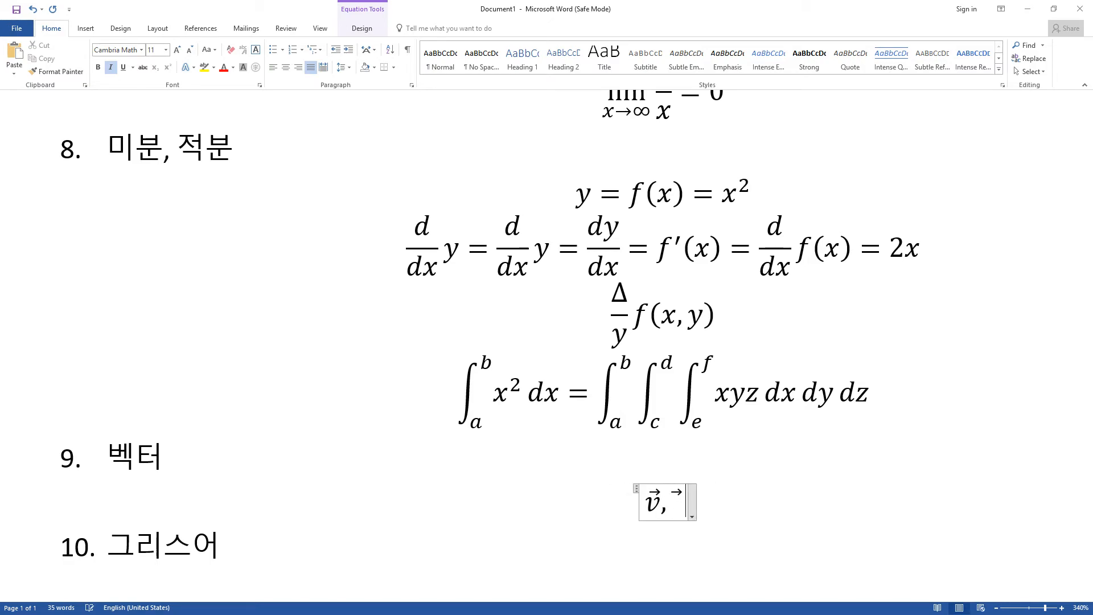
pyautogui.write('u')
pyautogui.press('BackSpace')
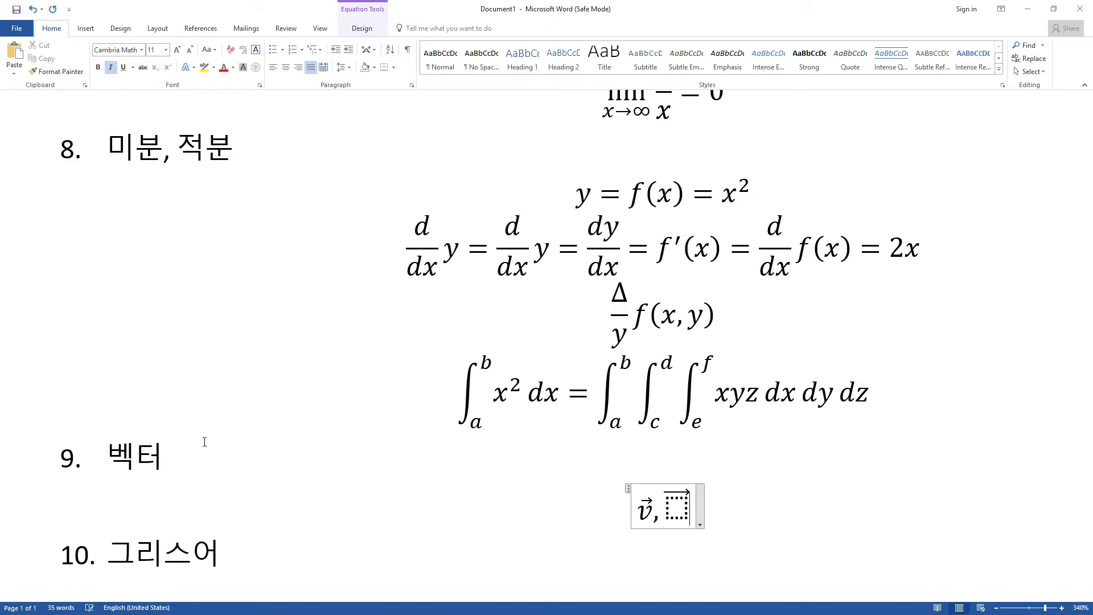
pyautogui.write('u⃗')
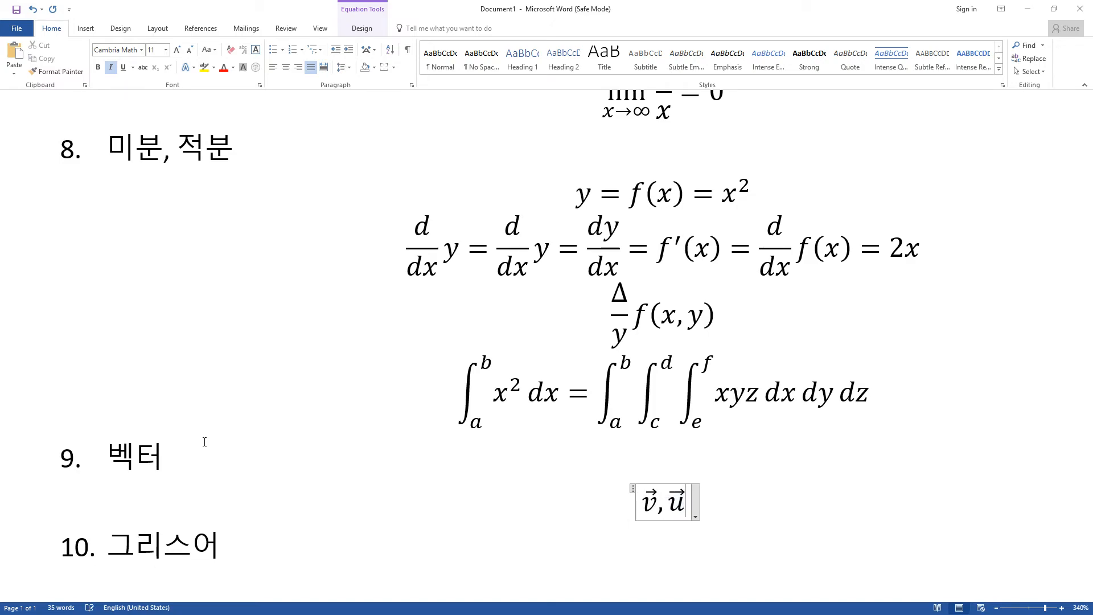
# Continue the vector list with a comma, the letter x under a vector arrow and a trailing comma.
pyautogui.write(',')
pyautogui.write('\\vec')
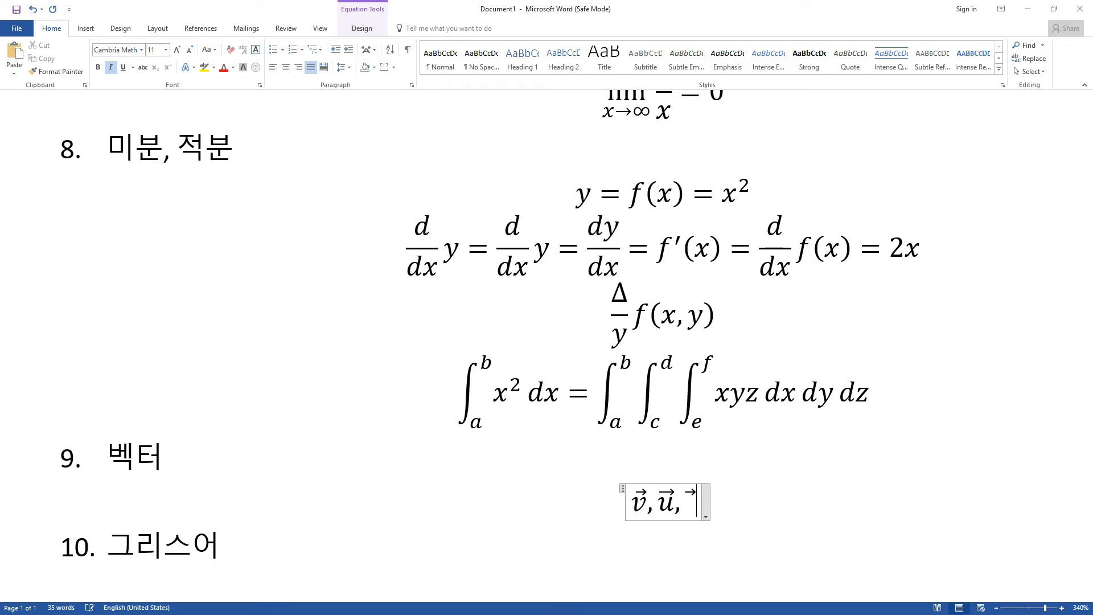
pyautogui.press('space')
pyautogui.press('Left')
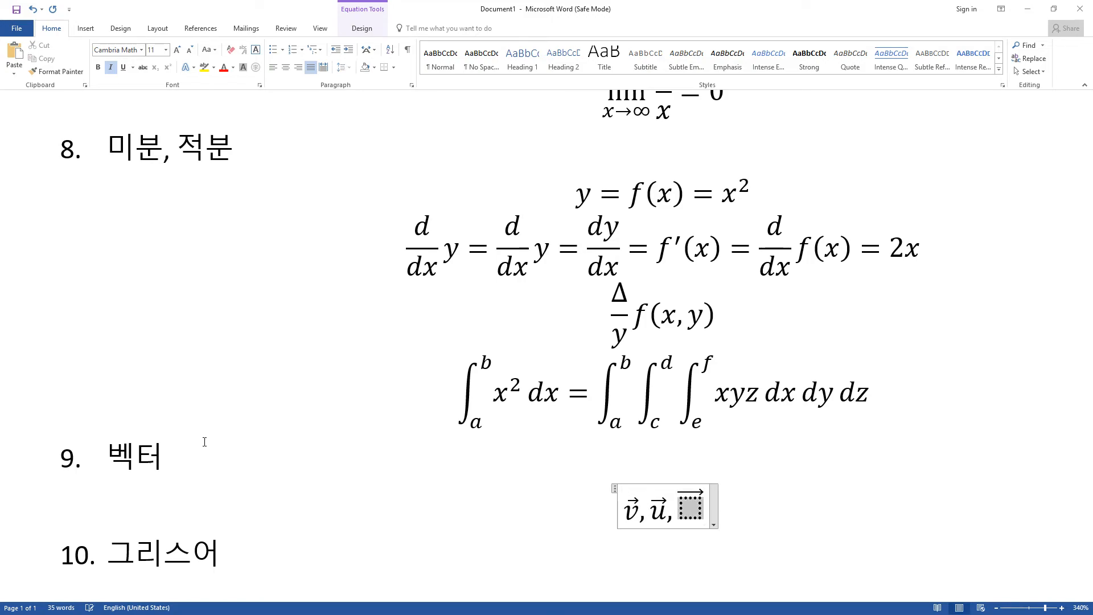
pyautogui.write('x⃗')
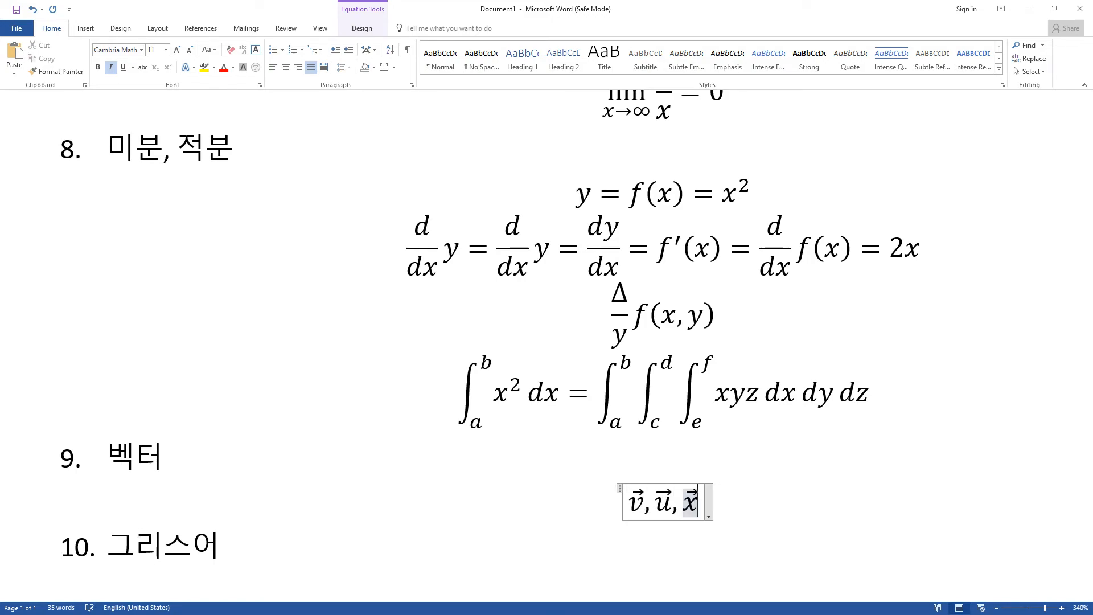
pyautogui.press('Right')
pyautogui.write(',')
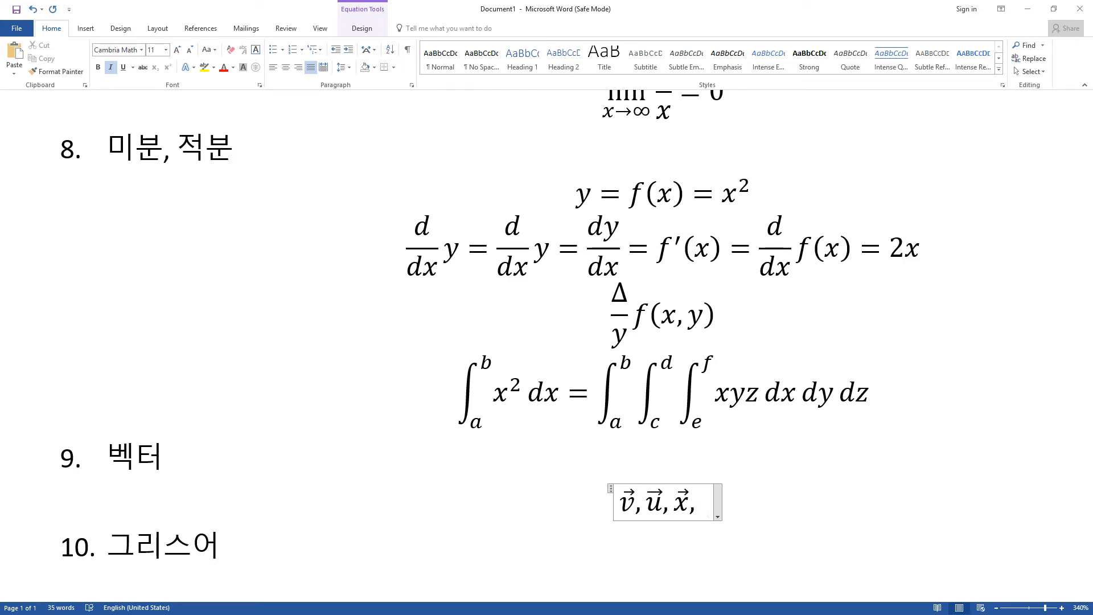
# Replace the comma between the vectors v and u with the dot operator \bullet.
pyautogui.press('Left')
pyautogui.press('Left')
pyautogui.press('Left')
pyautogui.press('Left')
pyautogui.press('Left')
pyautogui.press('Left')
pyautogui.press('Left')
pyautogui.press('Left')
pyautogui.press('BackSpace')
pyautogui.write('\\bu')
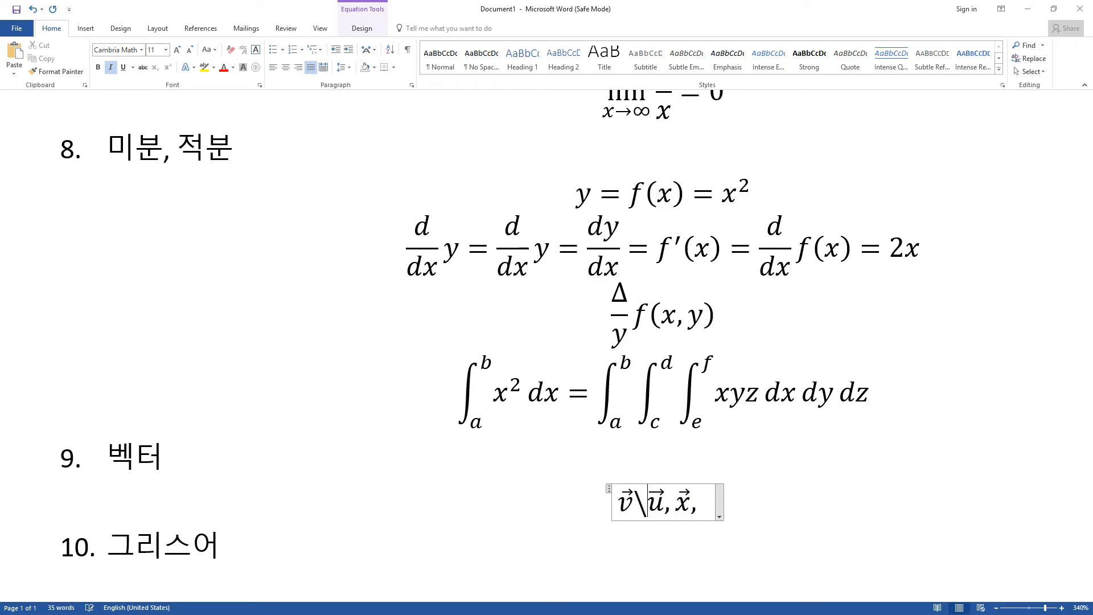
pyautogui.write('llet')
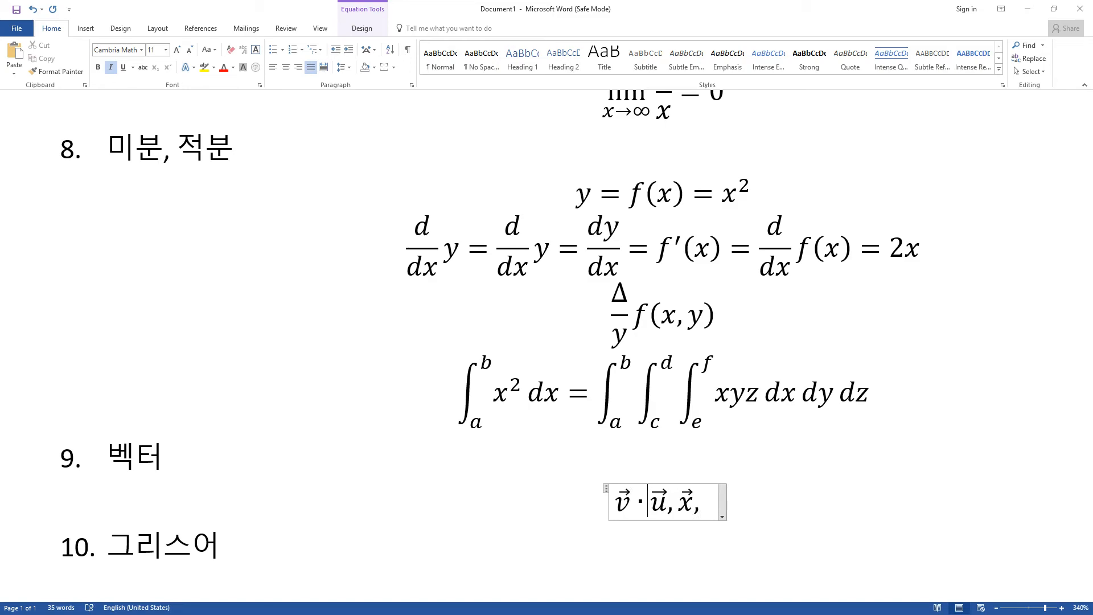
# Replace the dot between the vectors v and u with the multiplication sign \times.
pyautogui.press('BackSpace')
pyautogui.write('\\')
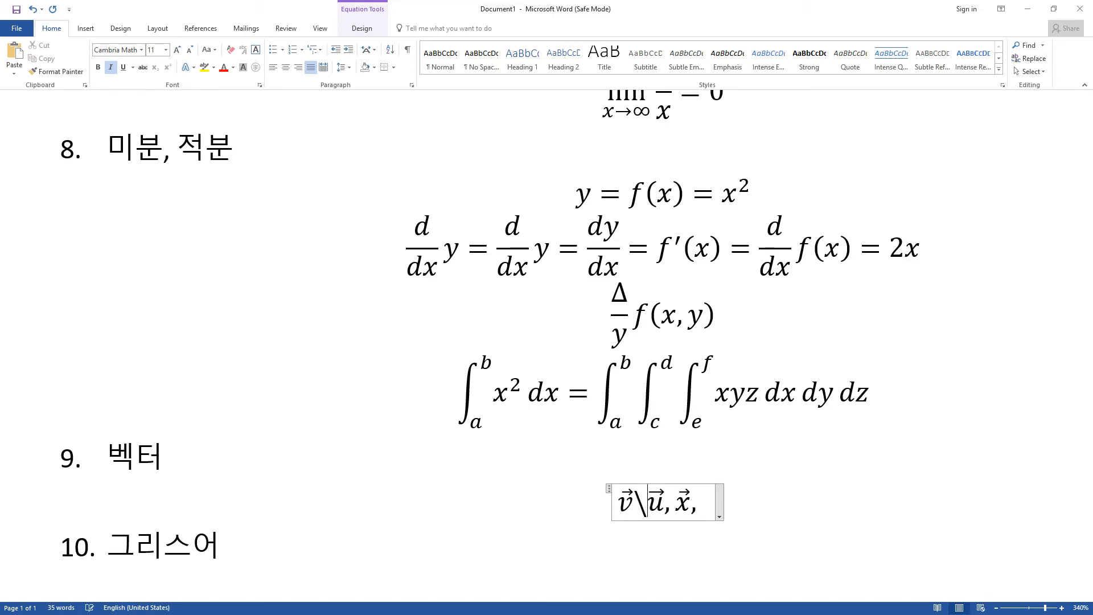
pyautogui.write('times')
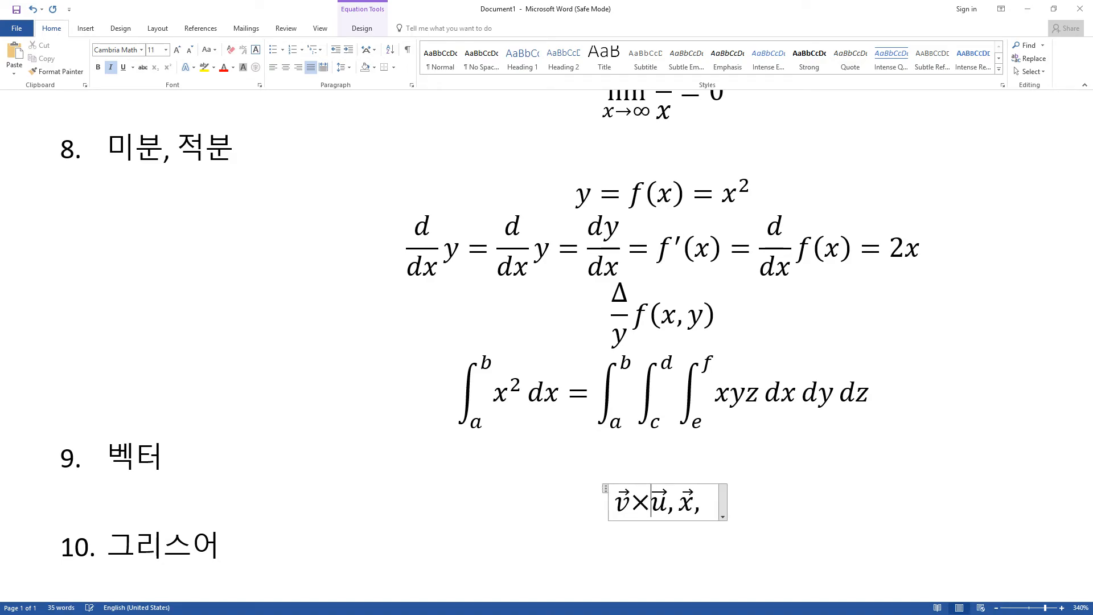
pyautogui.press('Left')
pyautogui.press('Right')
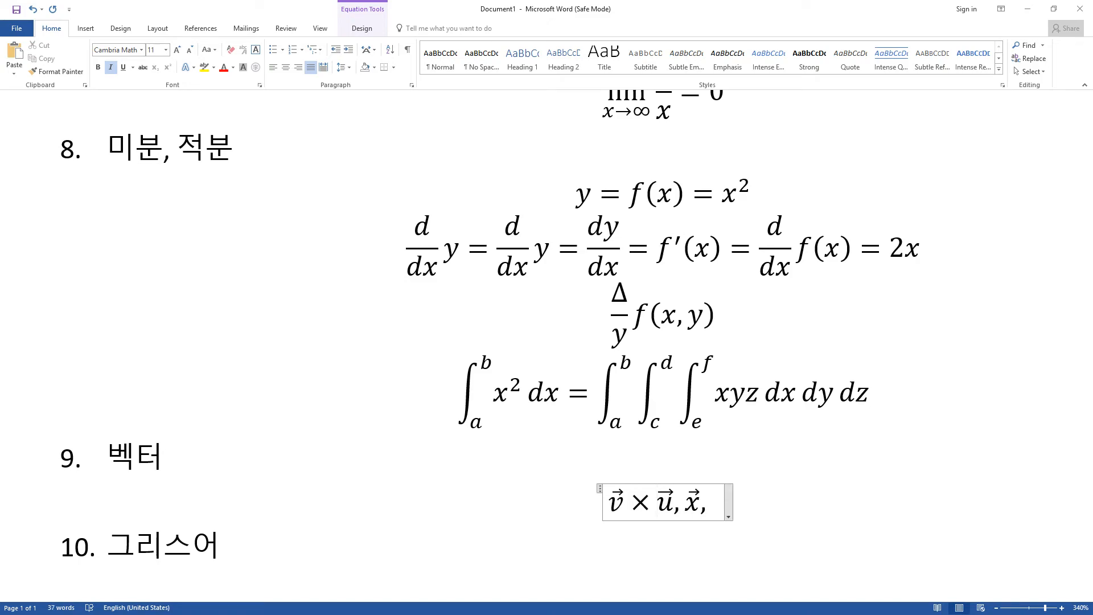
# Delete the multiplication sign and the vector v from the start of the equation under 벡터.
pyautogui.hotkey('shift', 'Left')
pyautogui.hotkey('shift', 'Left')
pyautogui.hotkey('shift', 'Left')
pyautogui.press('Right')
pyautogui.press('BackSpace')
pyautogui.press('BackSpace')
pyautogui.press('BackSpace')
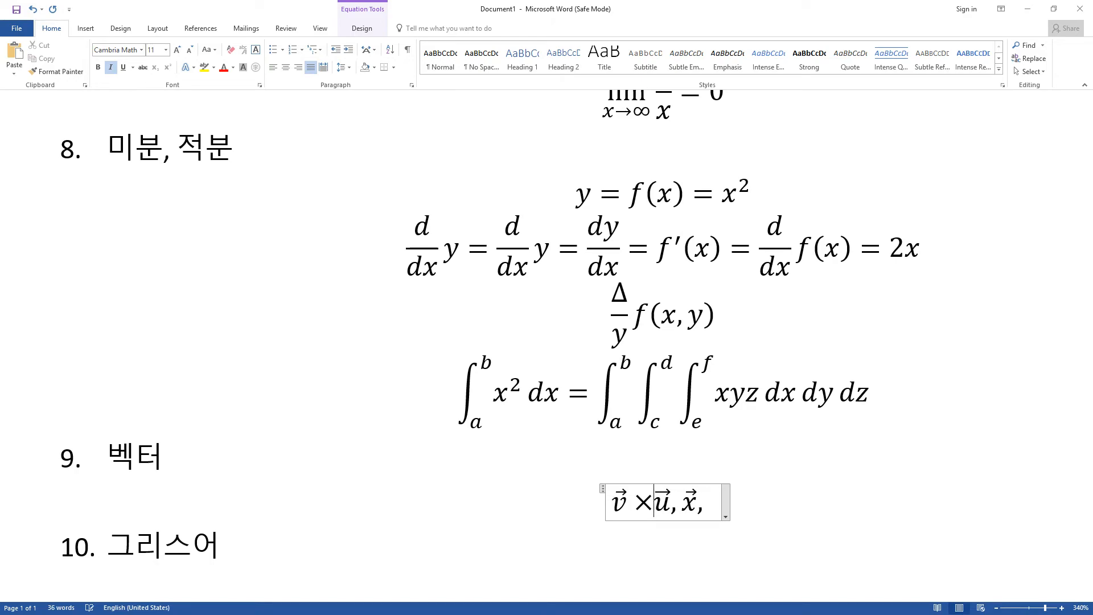
pyautogui.press('BackSpace')
pyautogui.press('BackSpace')
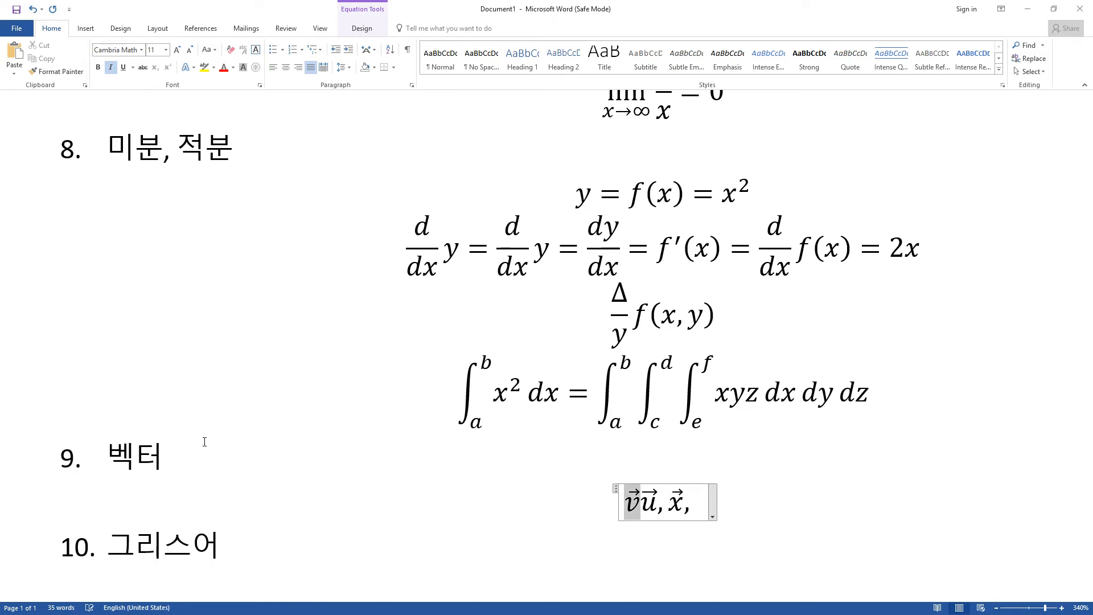
# Remove the vector x and its trailing comma, leaving only the vector u and its comma.
pyautogui.press('Right')
pyautogui.press('Right')
pyautogui.press('Right')
pyautogui.press('Right')
pyautogui.press('Right')
pyautogui.press('Right')
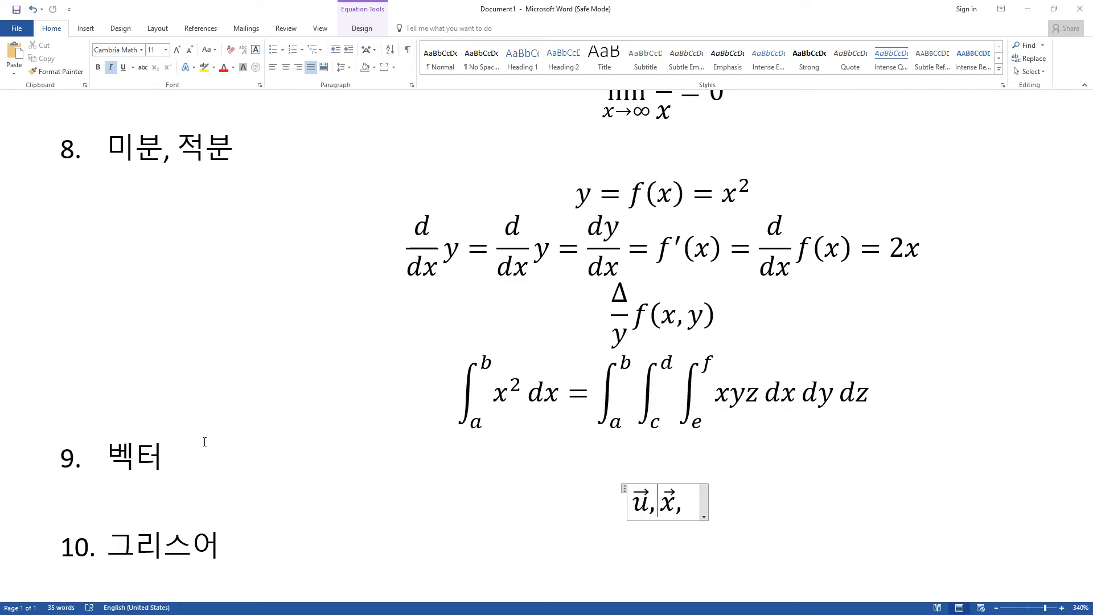
pyautogui.press('BackSpace')
pyautogui.press('BackSpace')
pyautogui.press('BackSpace')
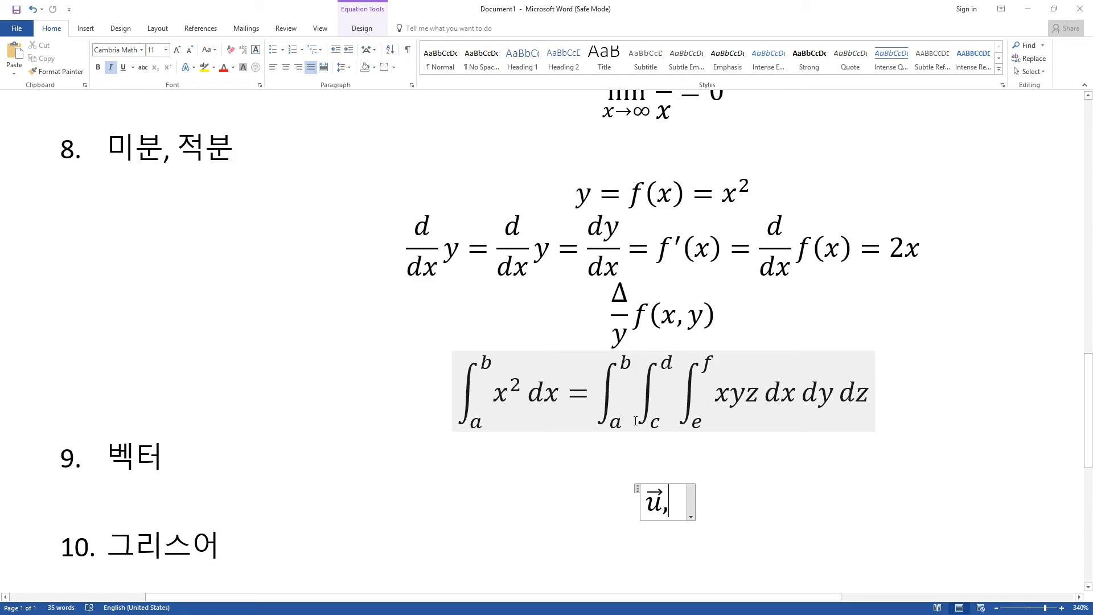
# Add AB with an overbar after the comma in the equation under 벡터, using \bar.
pyautogui.write('\x08ar')
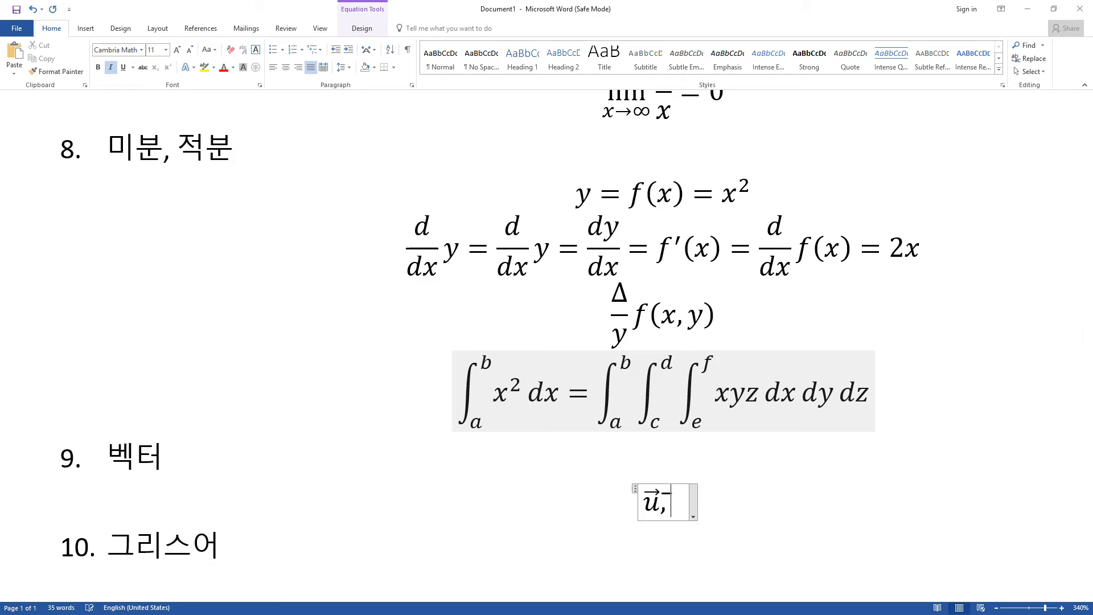
pyautogui.press('BackSpace')
pyautogui.press('BackSpace')
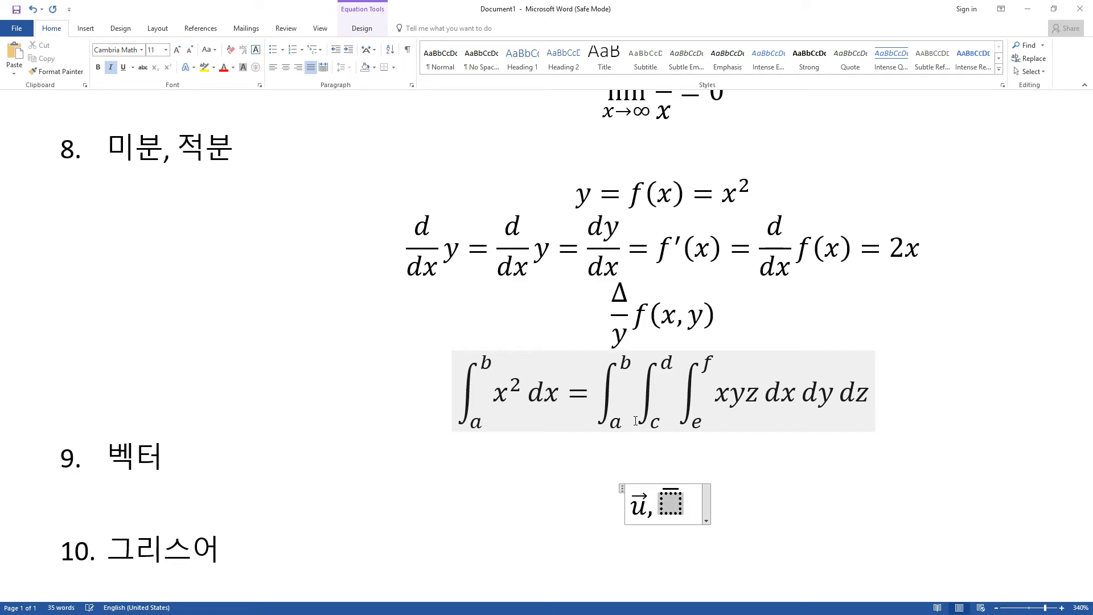
pyautogui.write('AB')
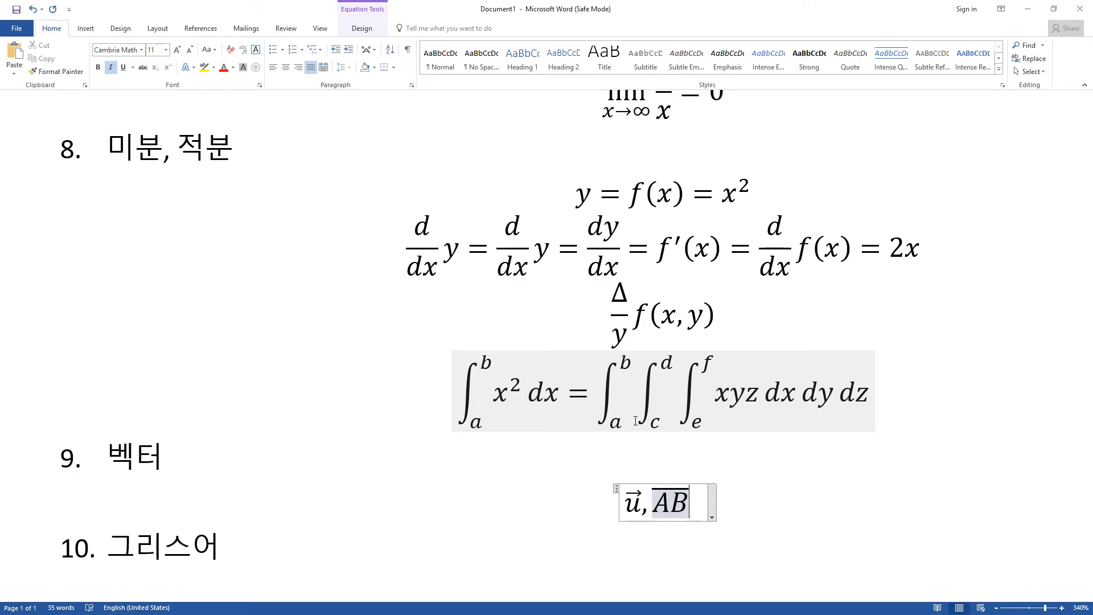
pyautogui.press('Right')
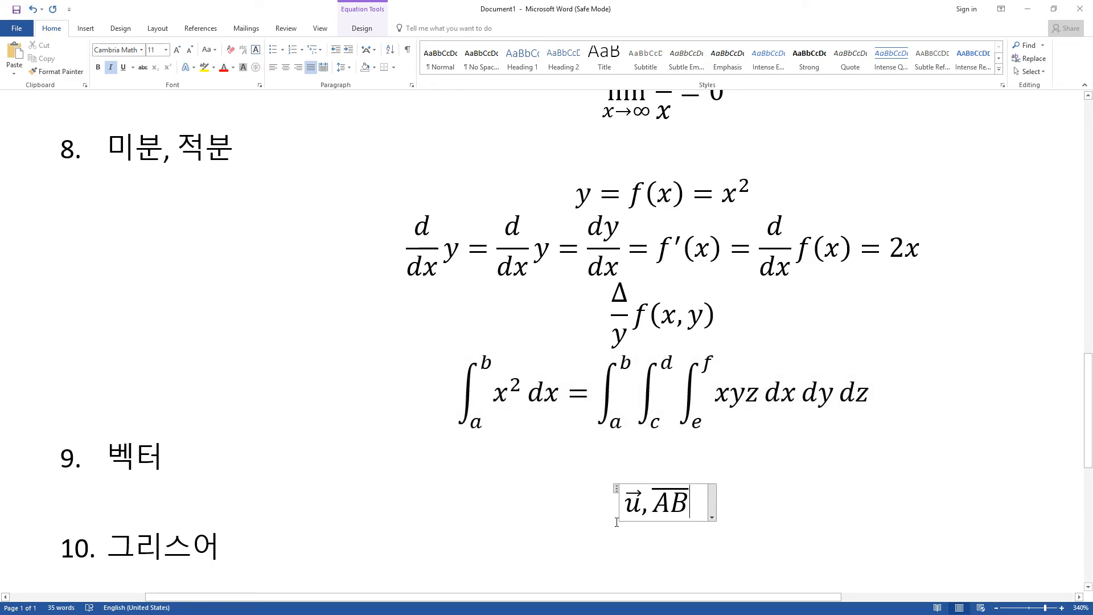
pyautogui.hotkey('shift', 'Left')
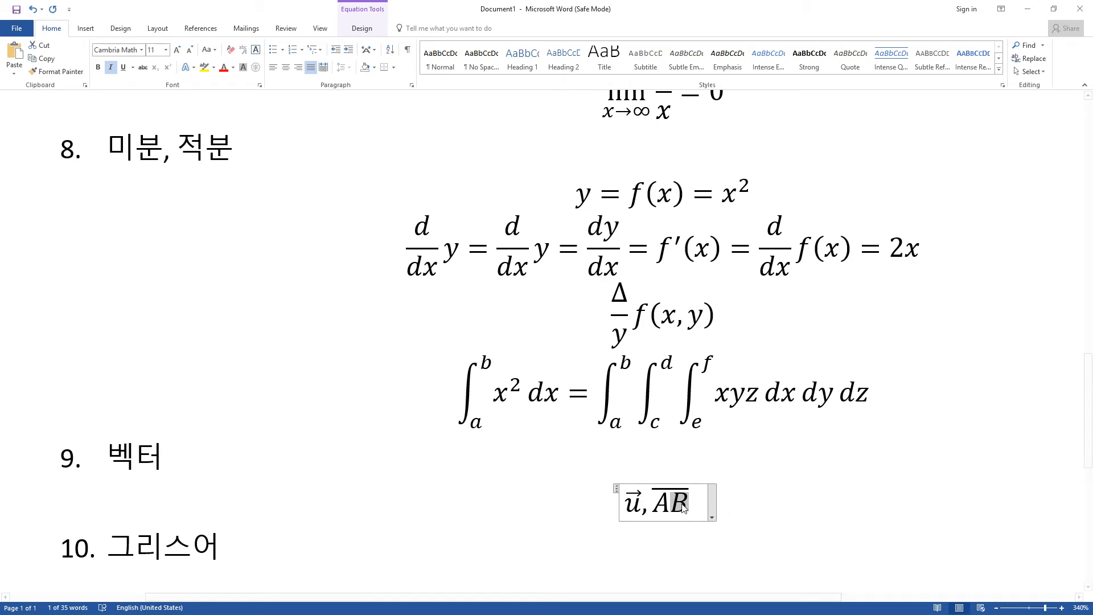
# Insert a hat accent after the overbarred AB and fill it with i.
pyautogui.click(700, 502)
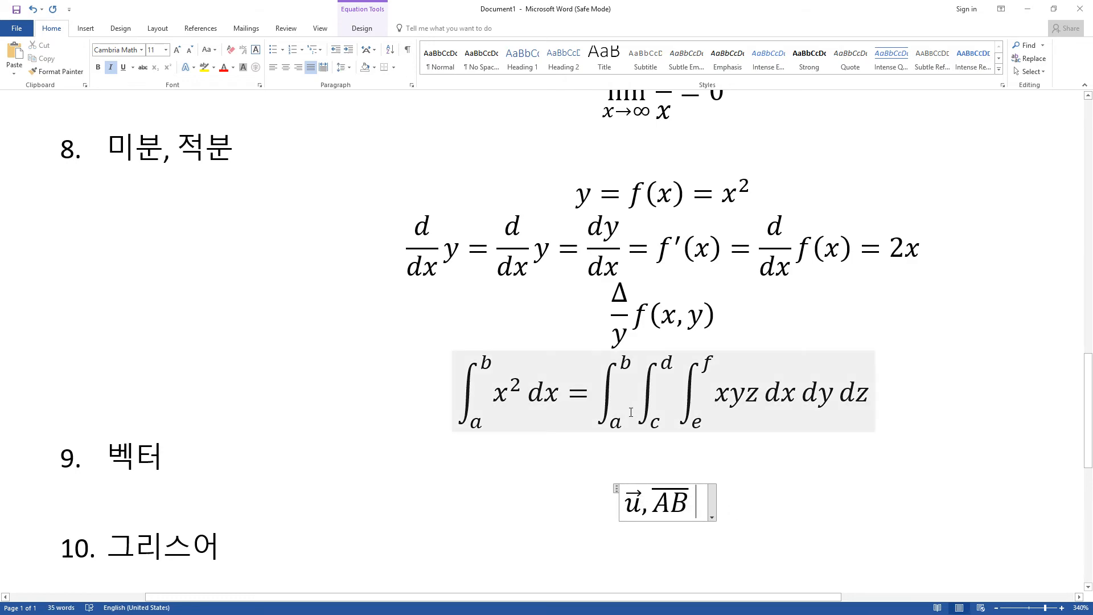
pyautogui.click(362, 29)
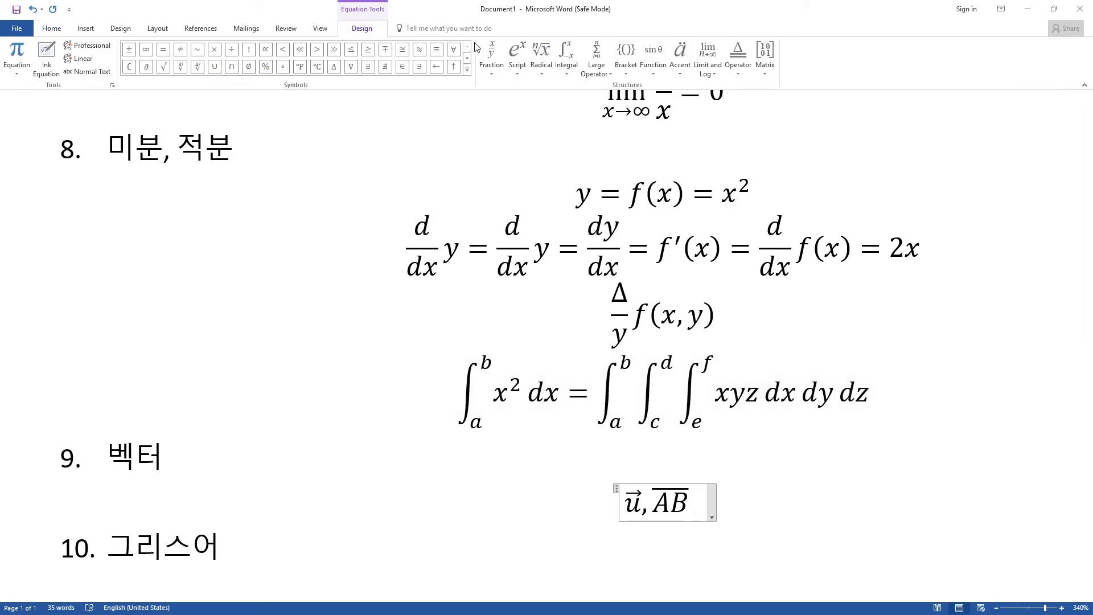
pyautogui.click(679, 63)
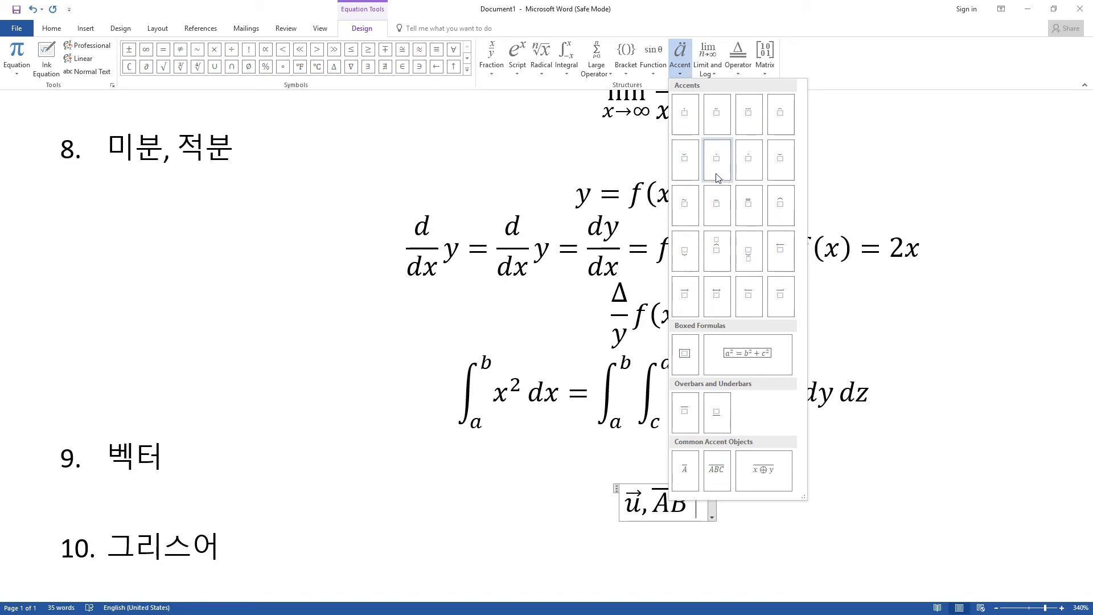
pyautogui.click(780, 118)
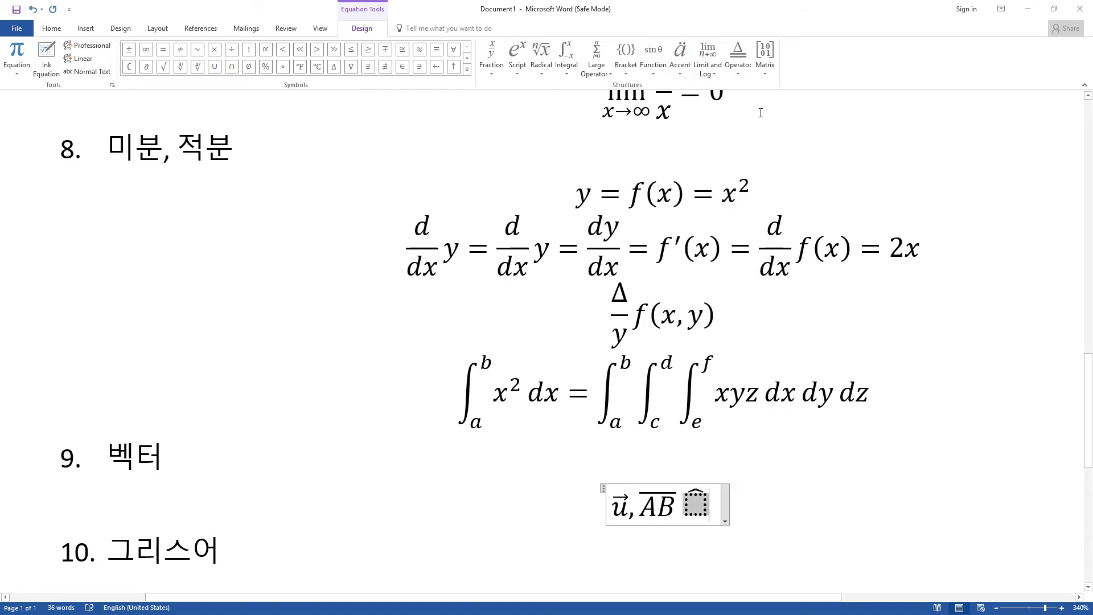
pyautogui.write('i')
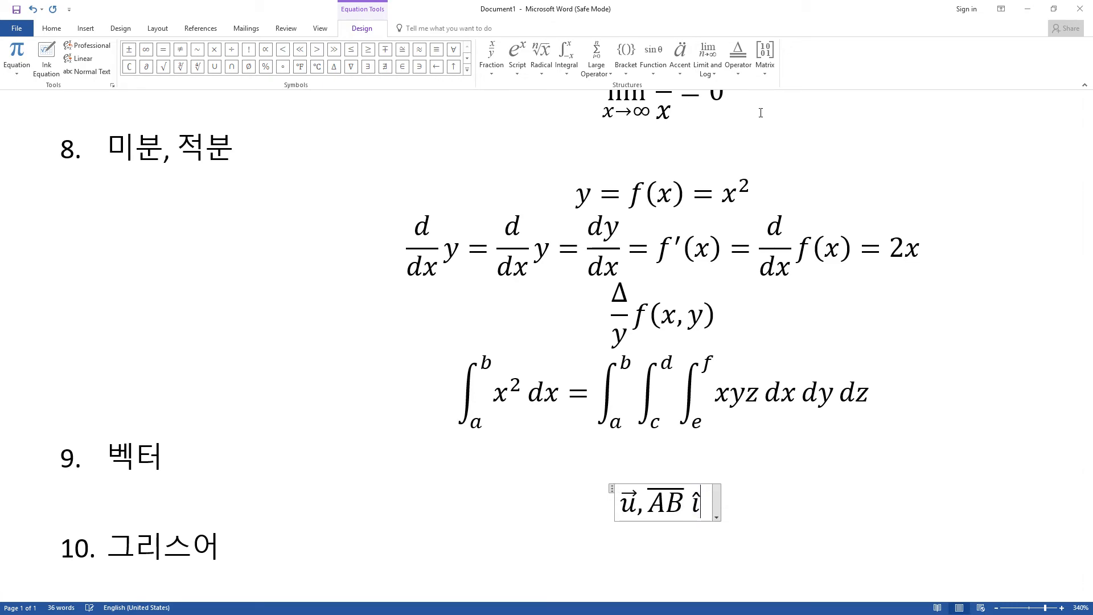
# Add a comma and the letter j with a hat accent at the end of the equation under 벡터.
pyautogui.write(',')
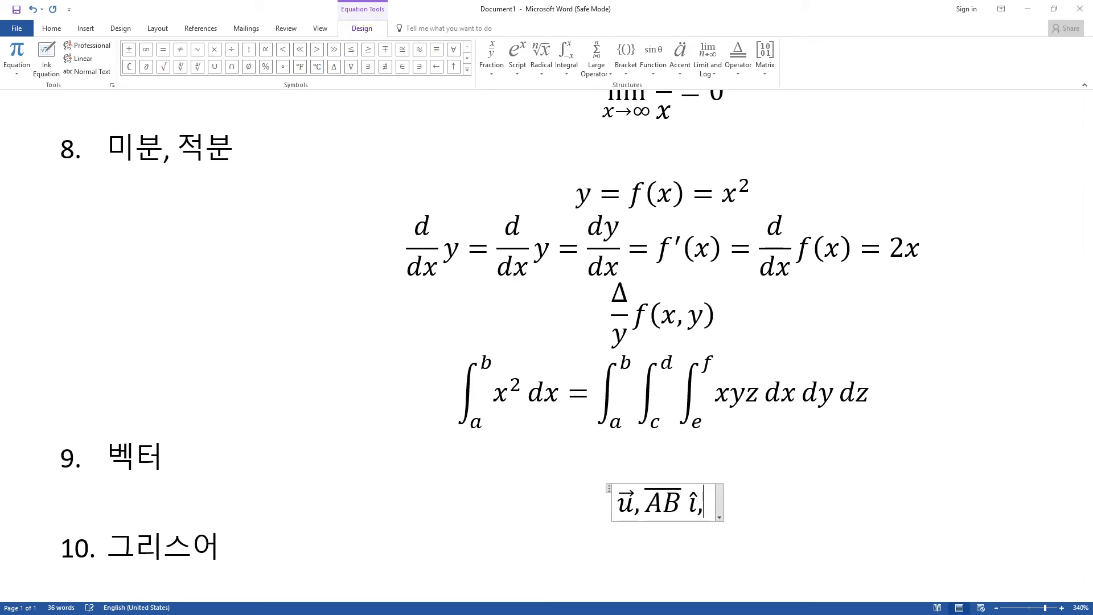
pyautogui.write('\\hat ')
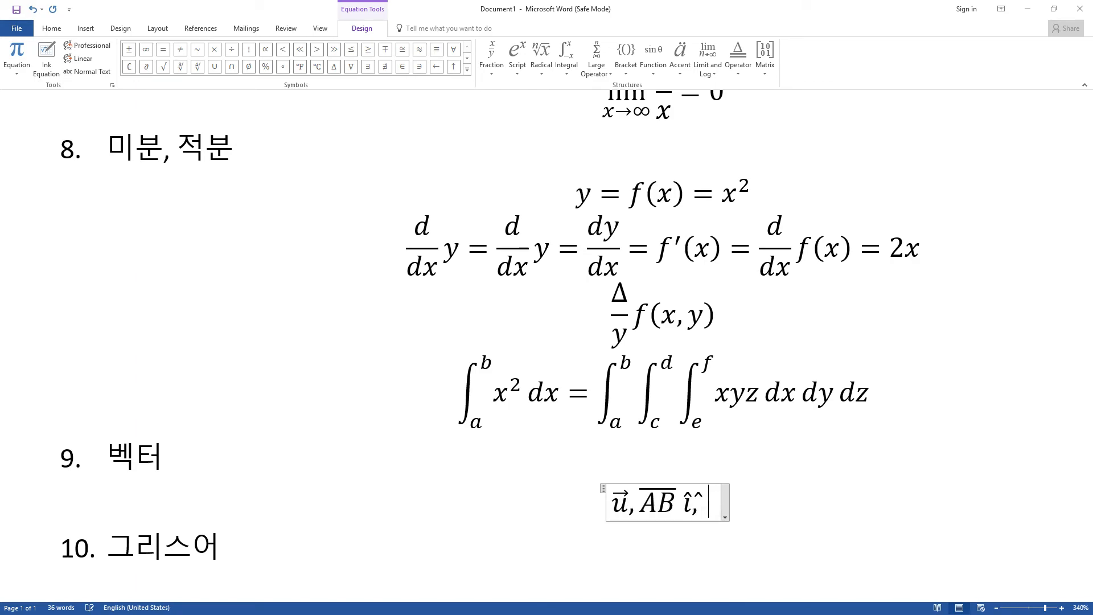
pyautogui.write('j')
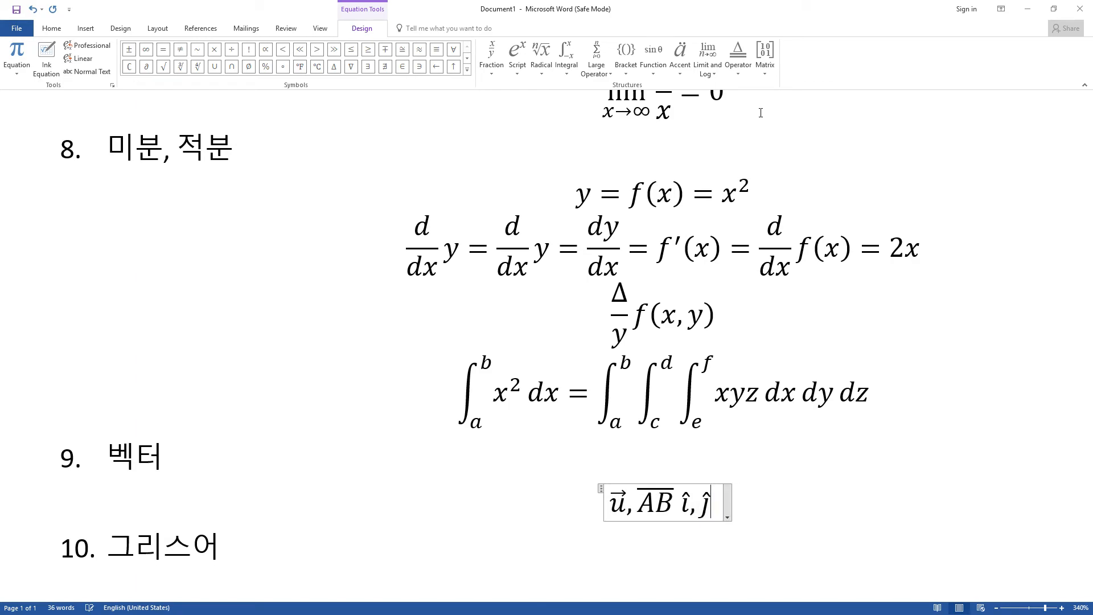
pyautogui.click(679, 60)
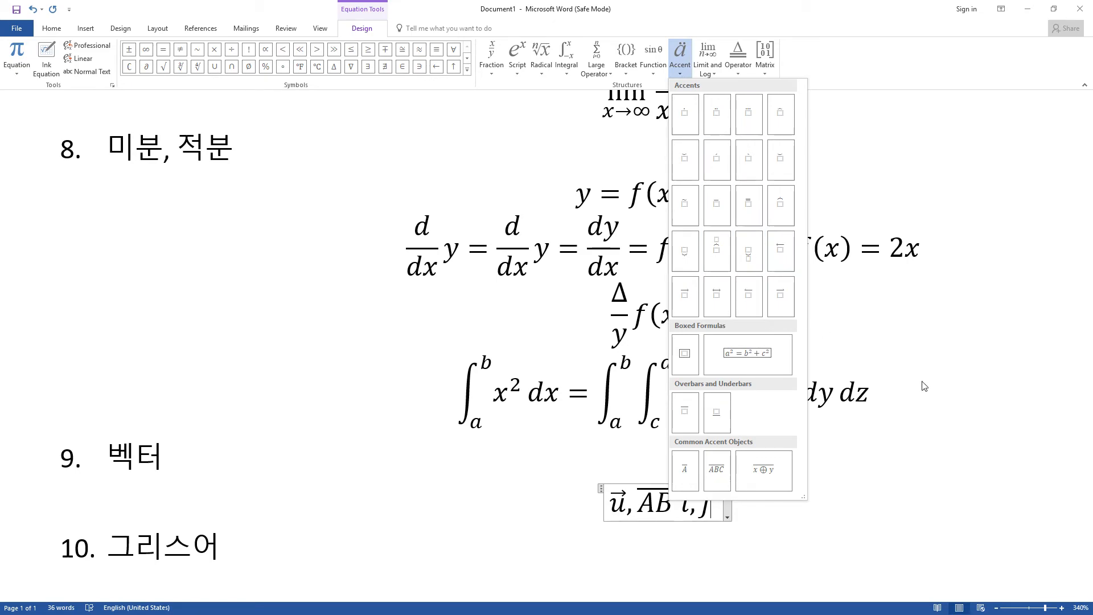
pyautogui.click(472, 346)
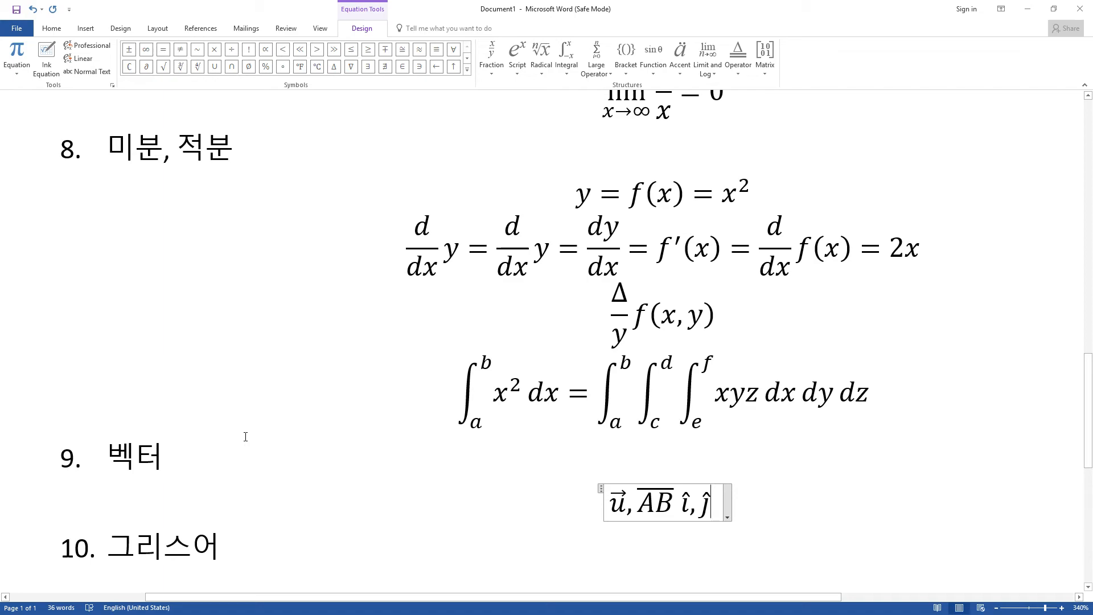
# Add blank unnumbered lines under 그리스어 and paste the copied x² equation there.
pyautogui.scroll(-3, 245, 436)
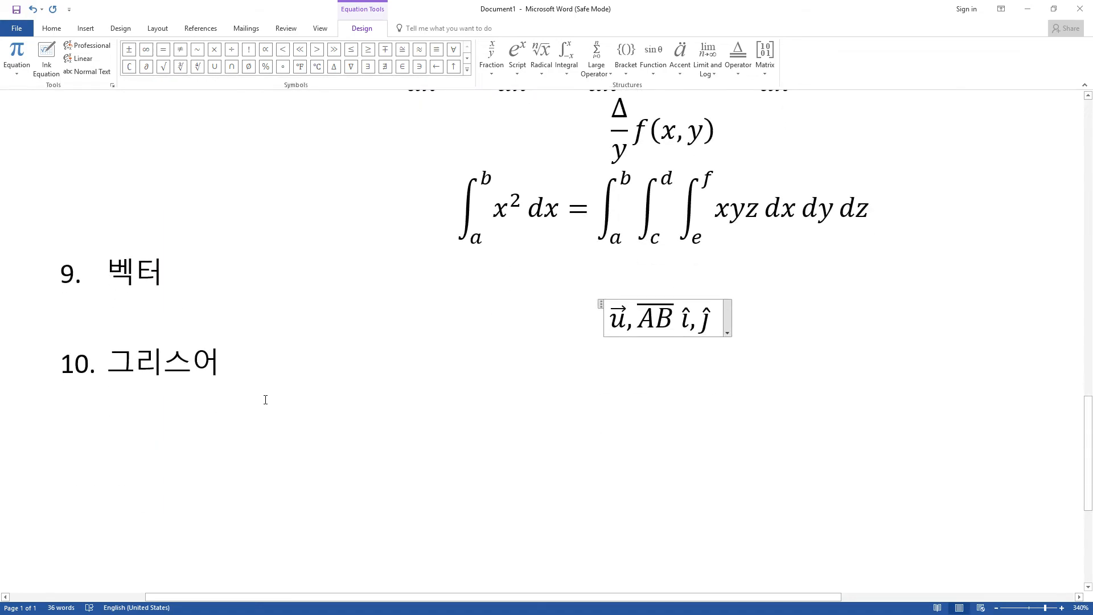
pyautogui.click(272, 373)
pyautogui.press('Return')
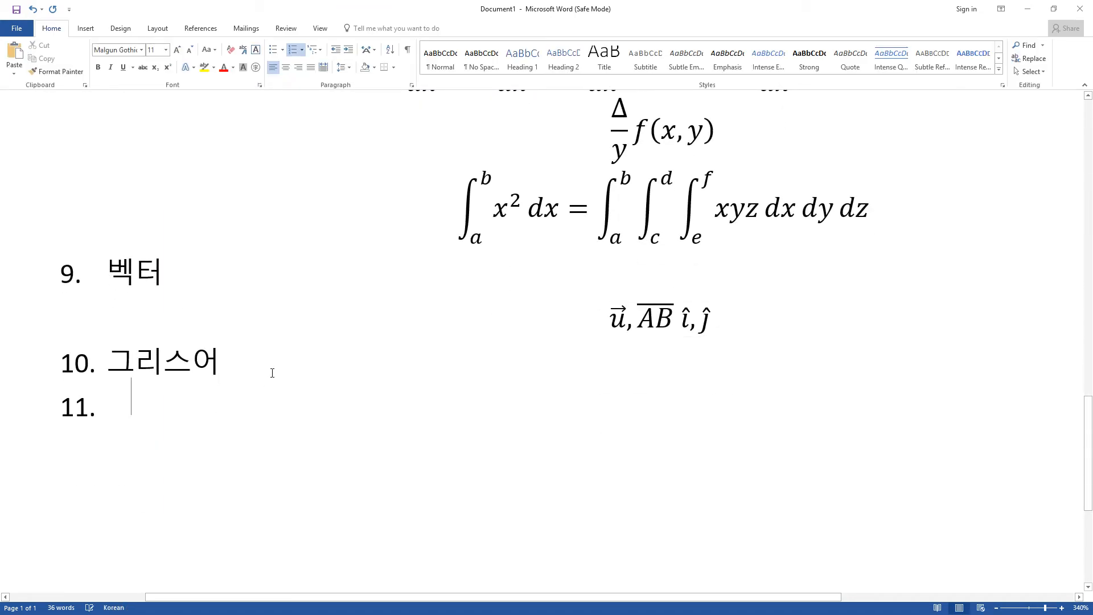
pyautogui.press('Return')
pyautogui.press('Return')
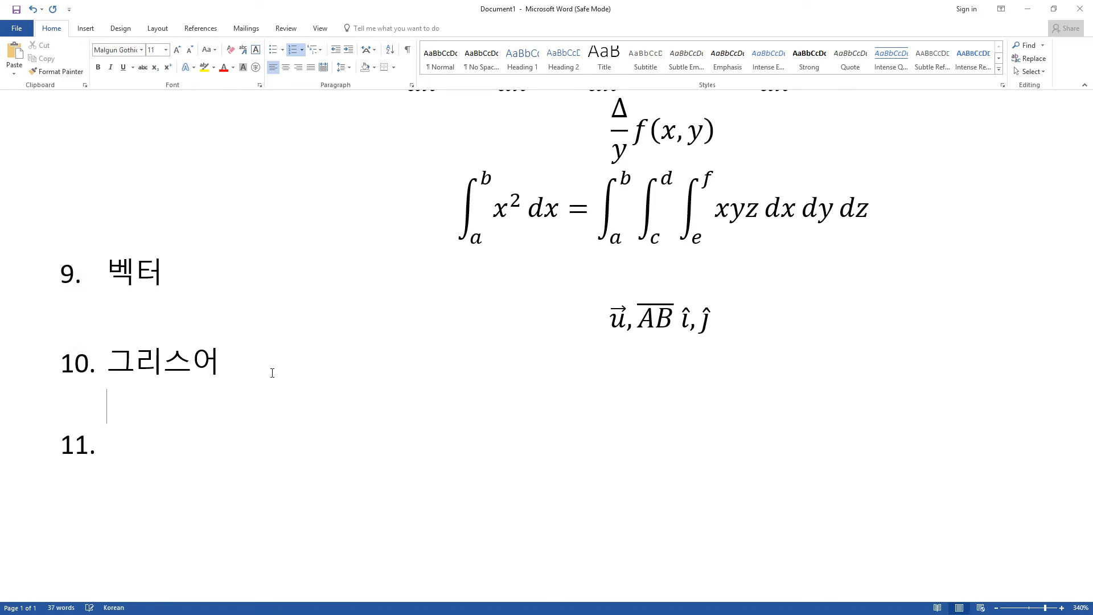
pyautogui.press('Return')
pyautogui.hotkey('ctrl', 'v')
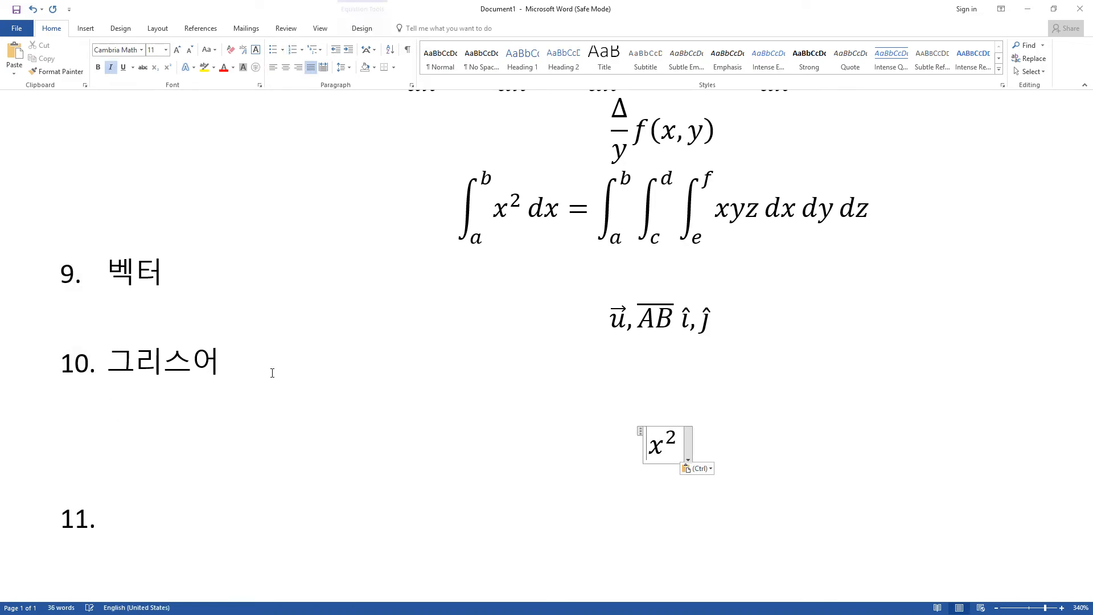
# Replace the pasted x² under 그리스어 with α and A separated by a comma, using \alpha and \Alpha.
pyautogui.write('\\')
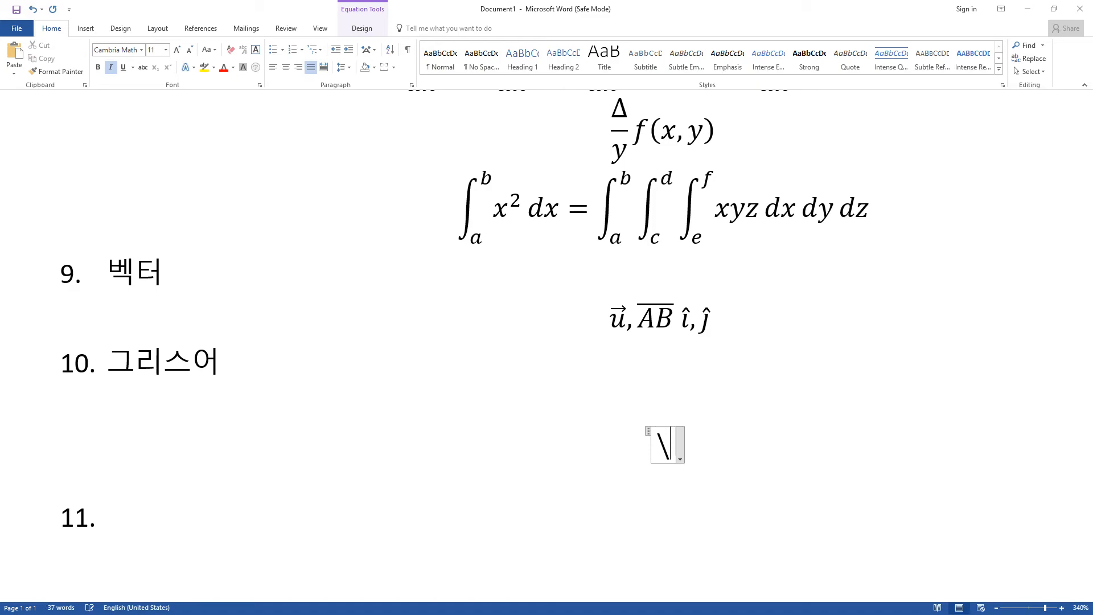
pyautogui.write('al')
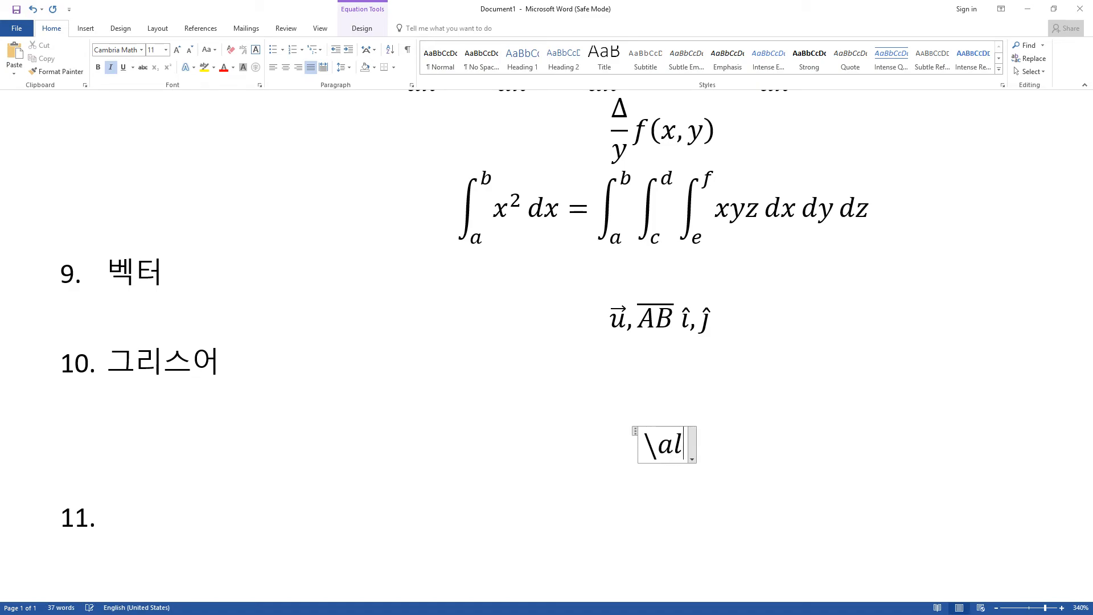
pyautogui.write('pha ')
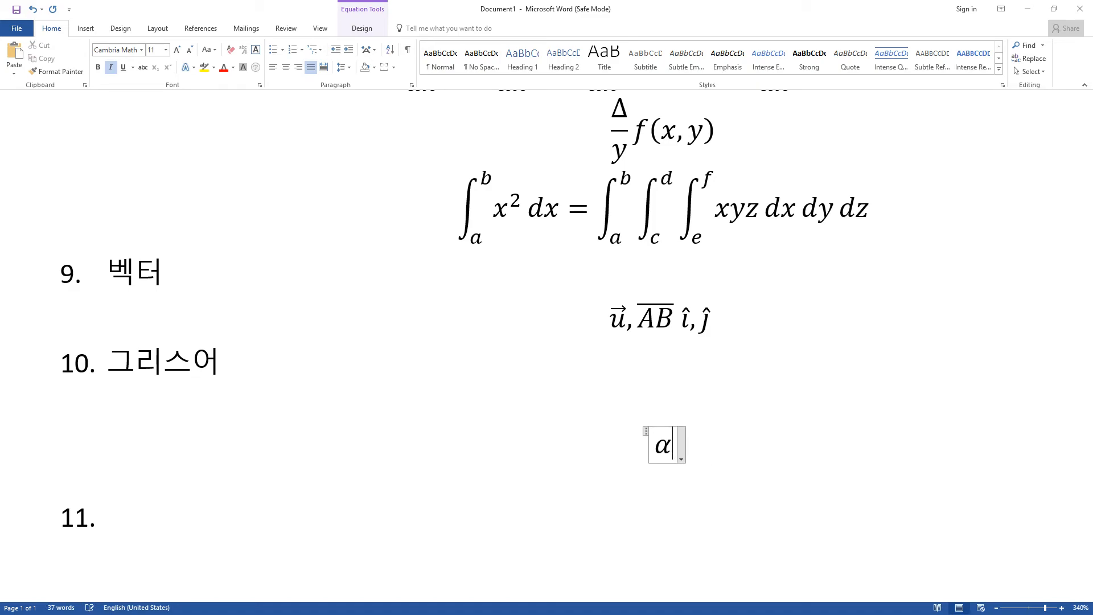
pyautogui.write(',\\')
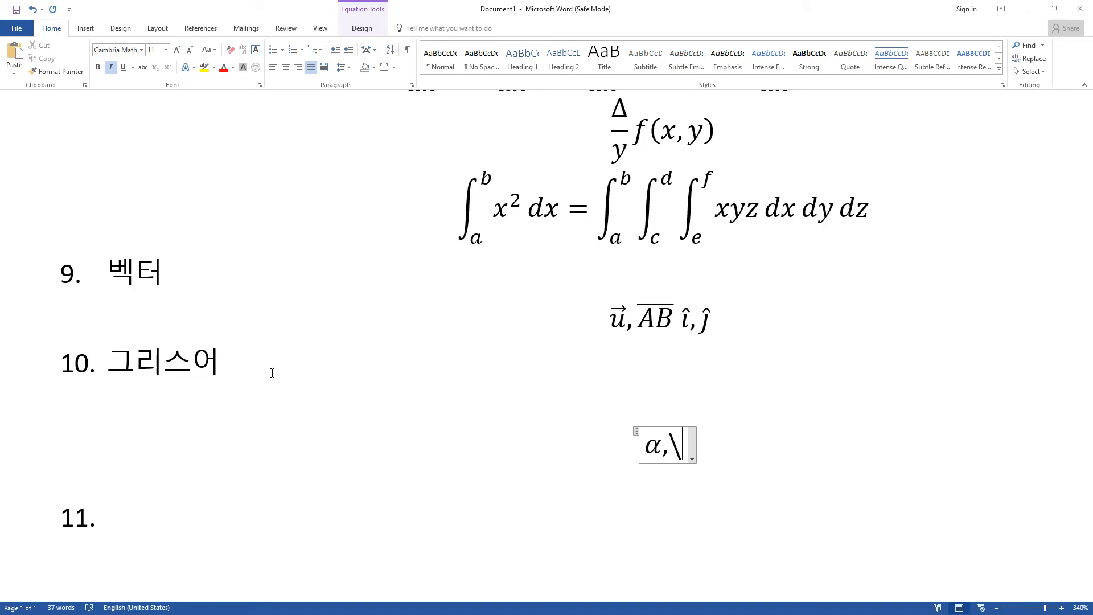
pyautogui.write('Ala')
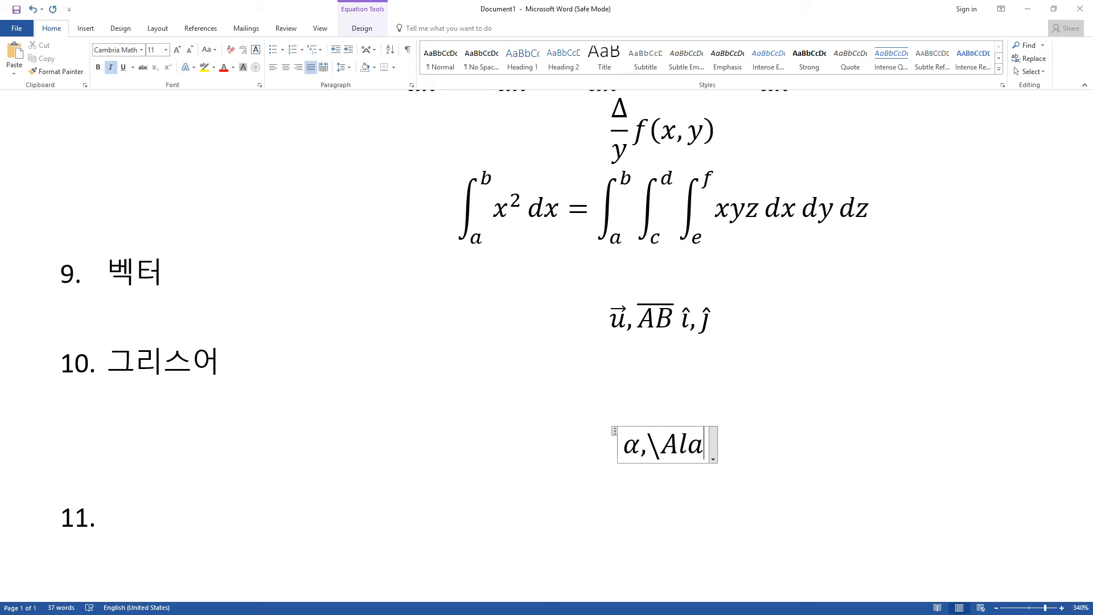
pyautogui.press('BackSpace')
pyautogui.write('pgh')
pyautogui.press('BackSpace')
pyautogui.press('BackSpace')
pyautogui.write('ha ')
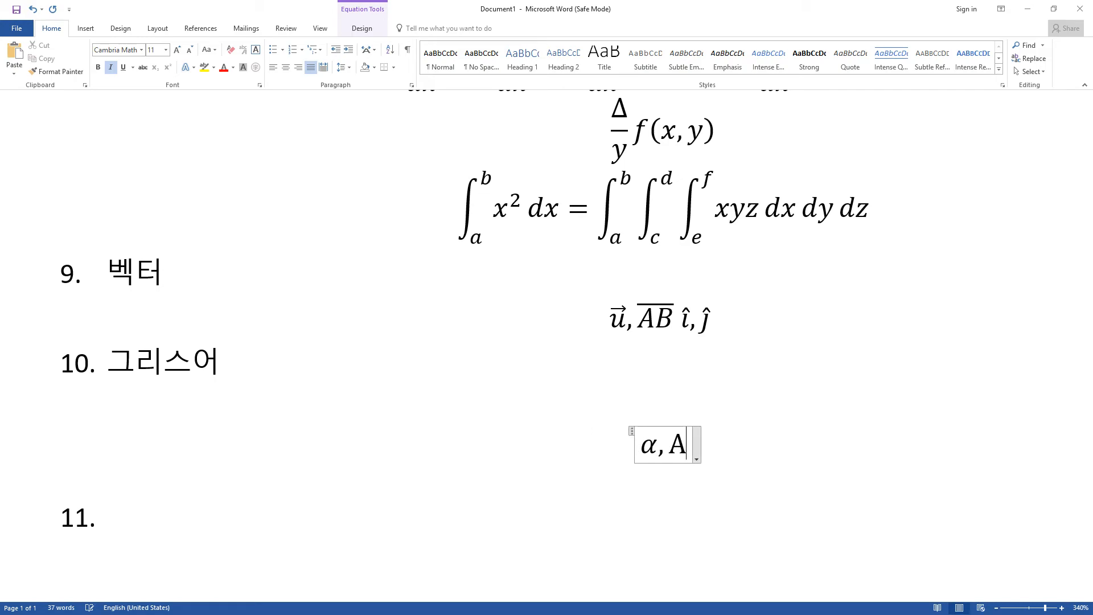
# Append B, Z and ζ, each preceded by a comma, to the Greek letter equation using \Beta, \Zeta and \zeta.
pyautogui.write(',')
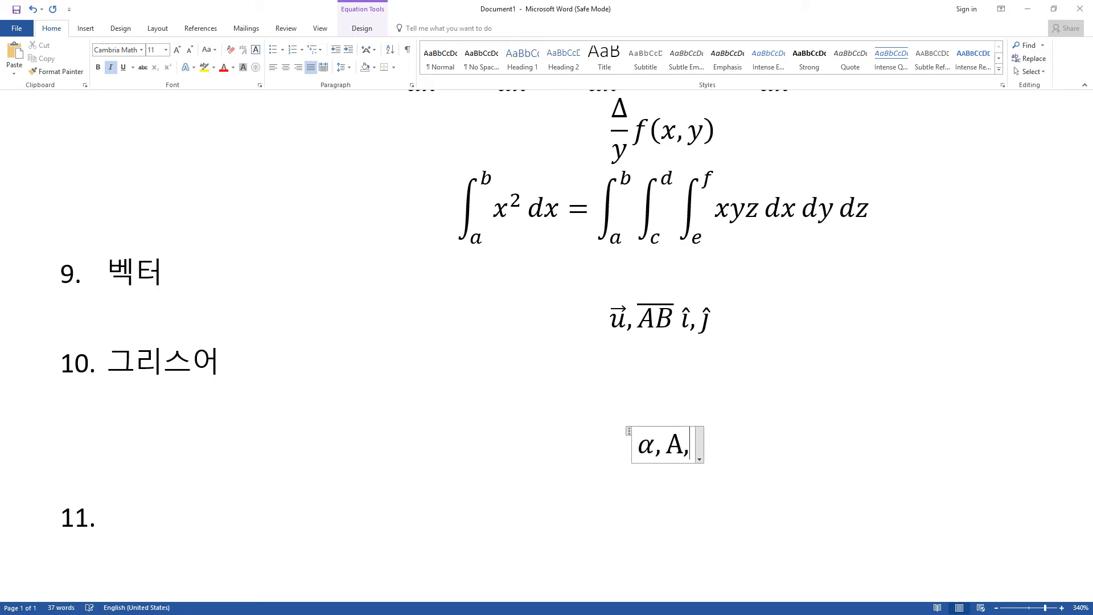
pyautogui.write('\\Be')
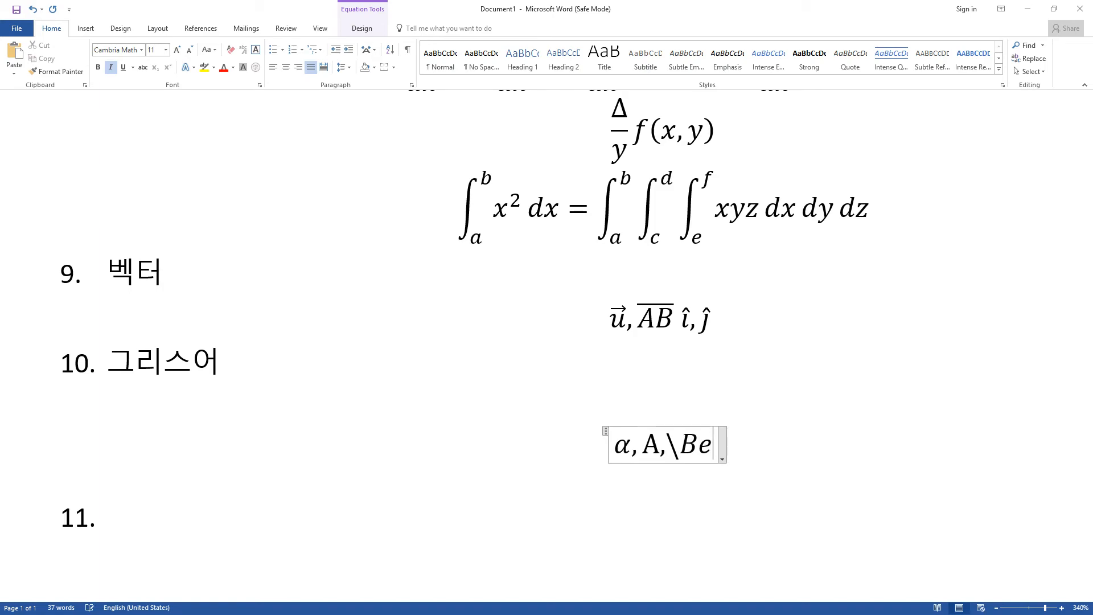
pyautogui.write('ta ,\\Zeta')
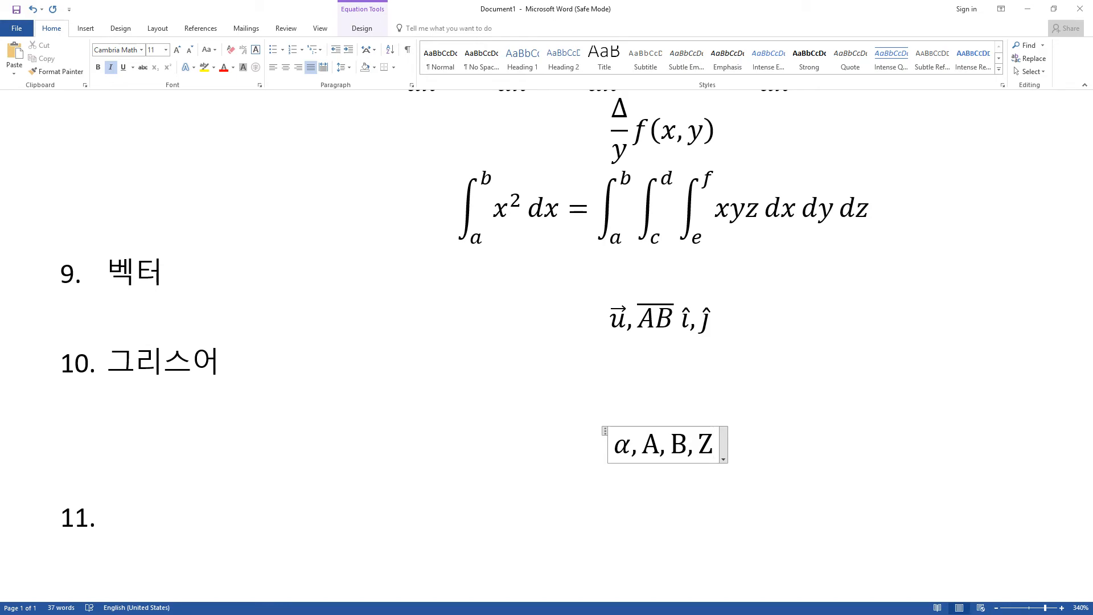
pyautogui.write(' ,')
pyautogui.write('\\zeta ')
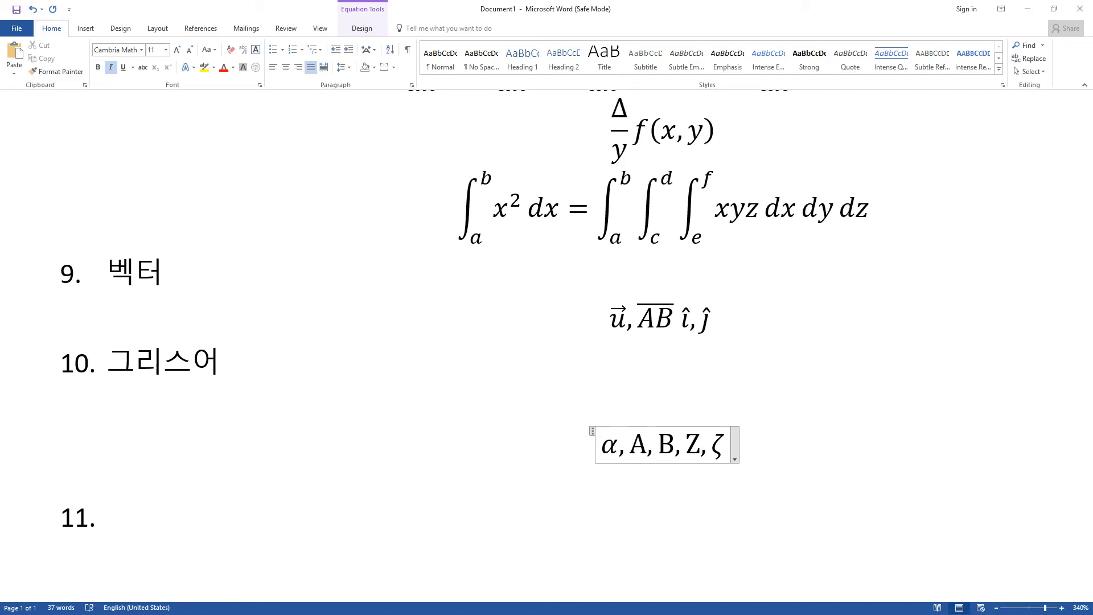
# Append a comma and the two phi forms ϕφ to the Greek letter equation using \phi and \varphi.
pyautogui.write(',')
pyautogui.write('\\phi')
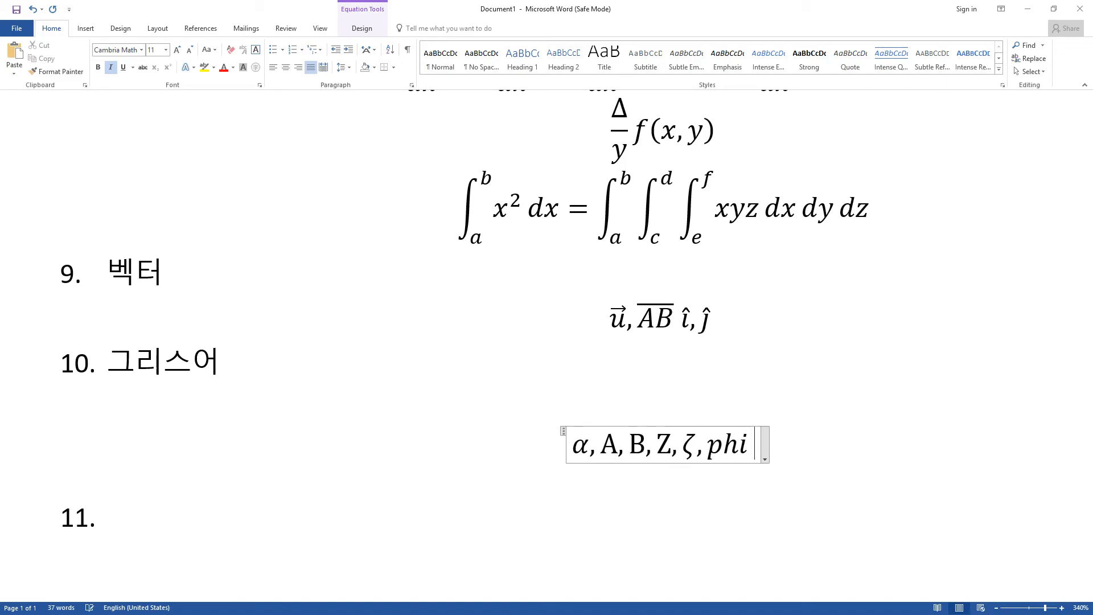
pyautogui.press('BackSpace')
pyautogui.press('BackSpace')
pyautogui.press('BackSpace')
pyautogui.write('phi ')
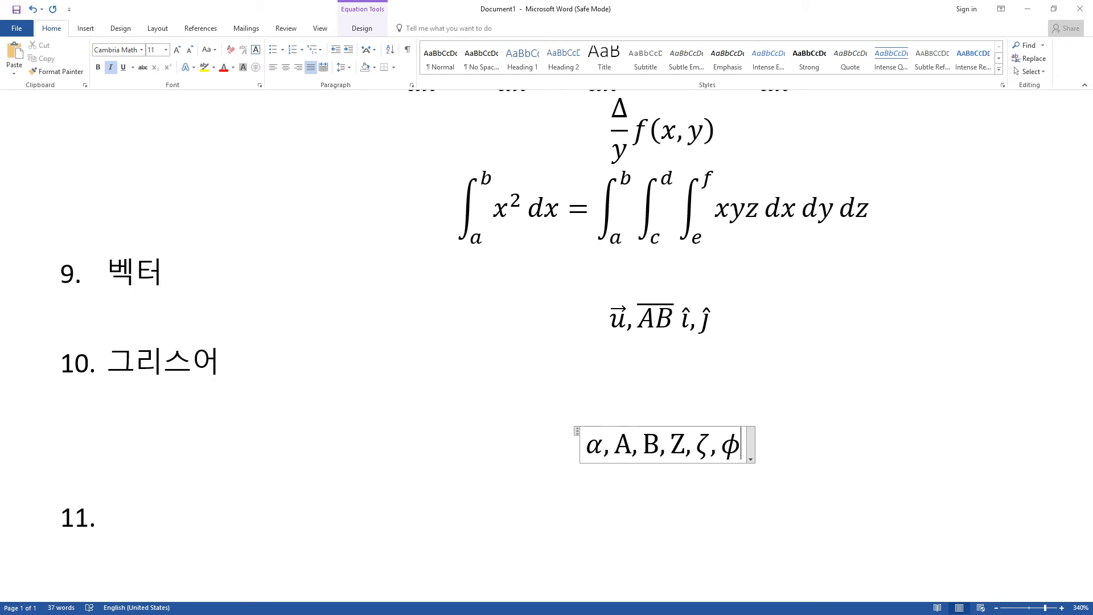
pyautogui.write('\\')
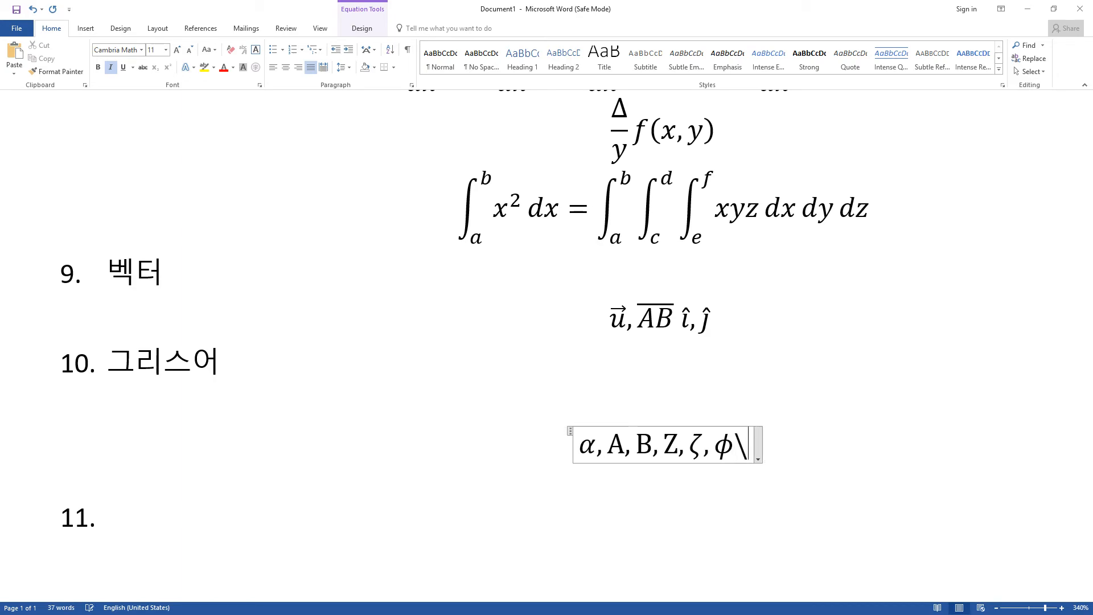
pyautogui.write('varphi ')
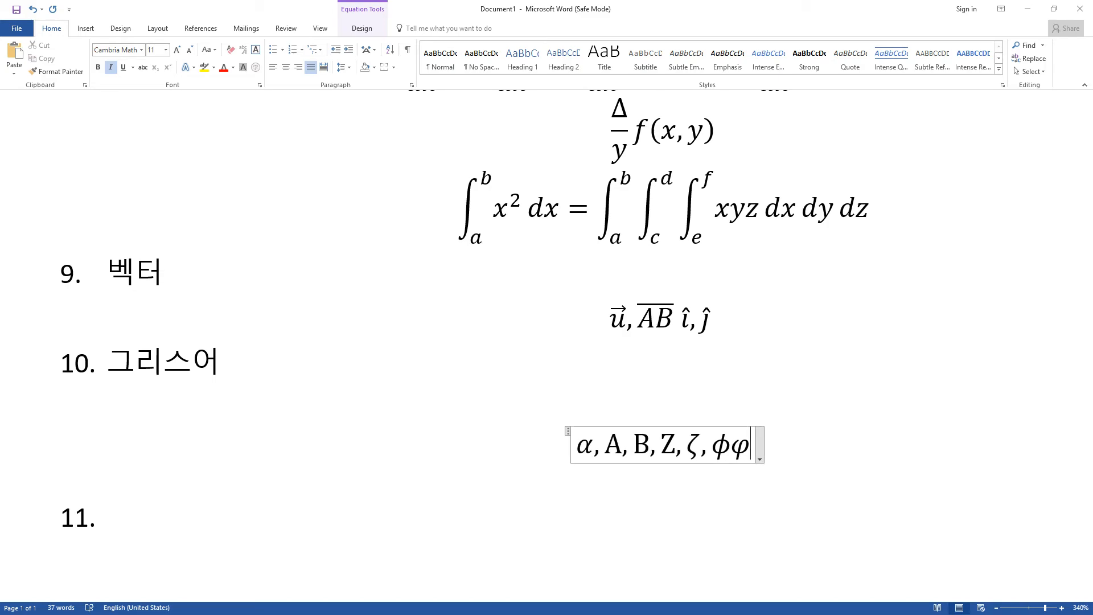
# Append a comma, δϵγ, another comma and λ using \delta, \epsilon, \gamma and \lambda, plus a trailing backslash.
pyautogui.write(',\\delta ')
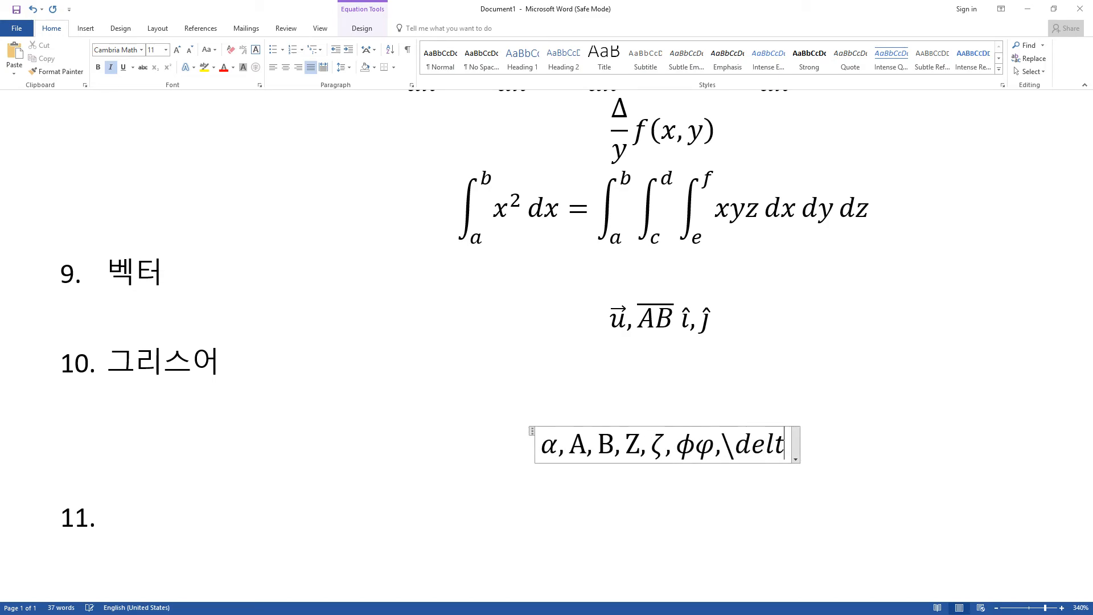
pyautogui.write('\\ep')
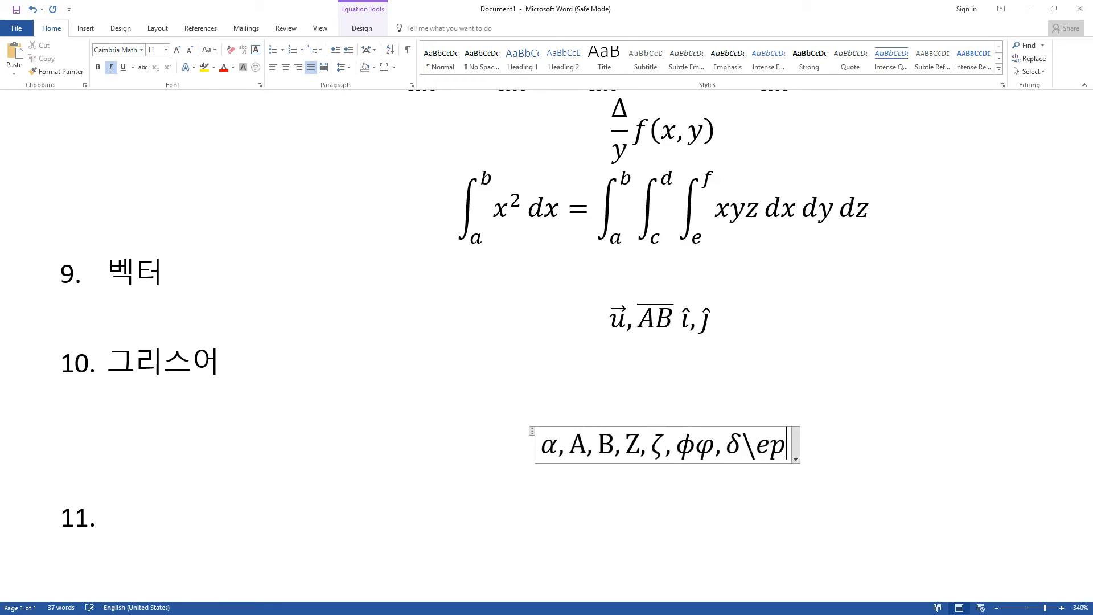
pyautogui.write('silon \\')
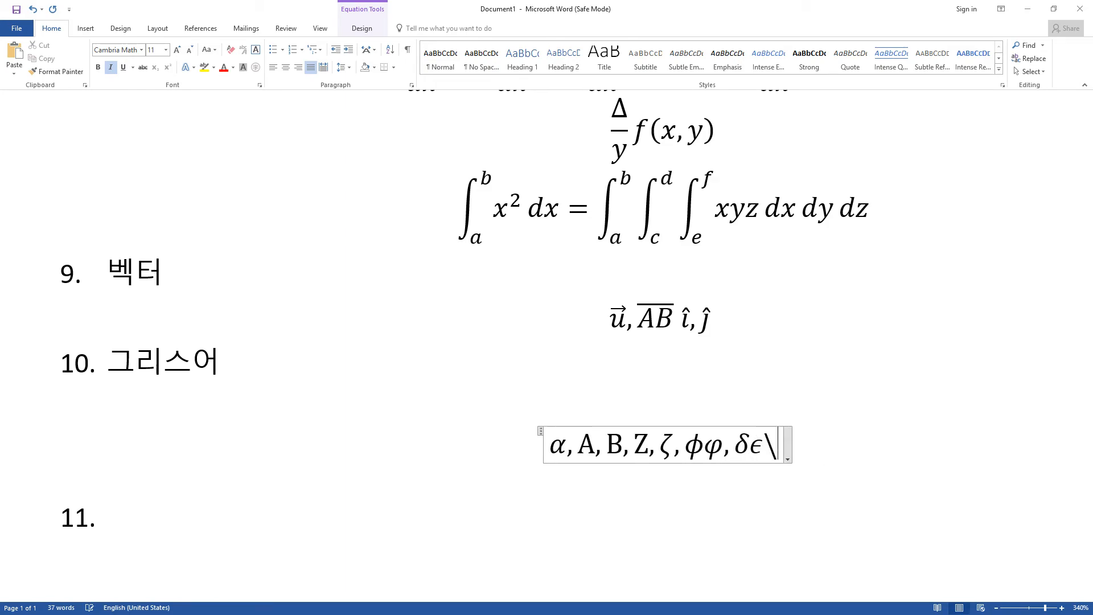
pyautogui.write('gamm')
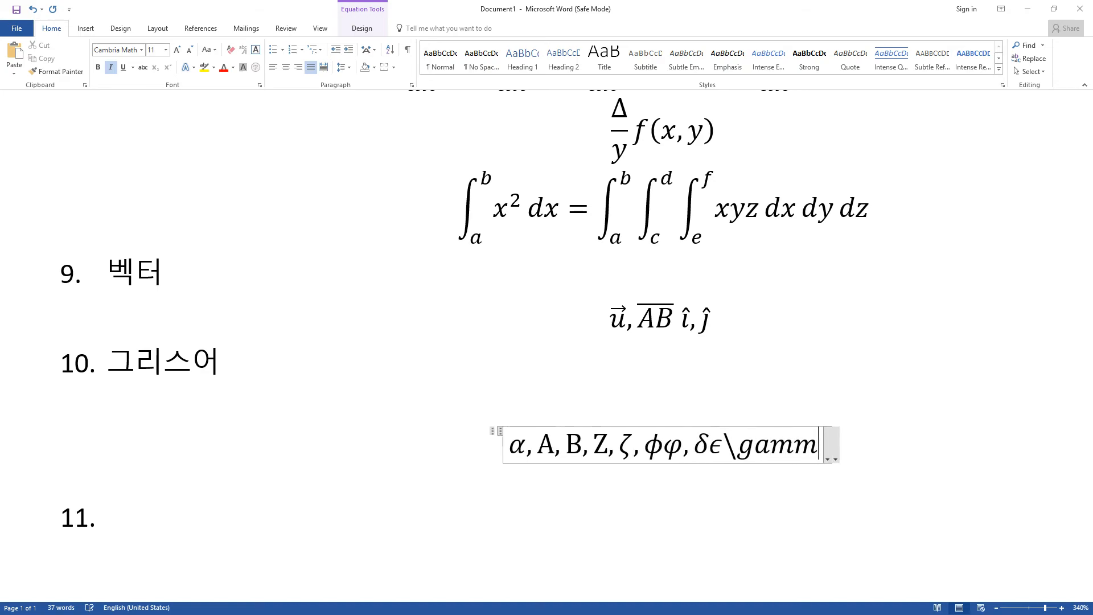
pyautogui.write('a ,\\lambda')
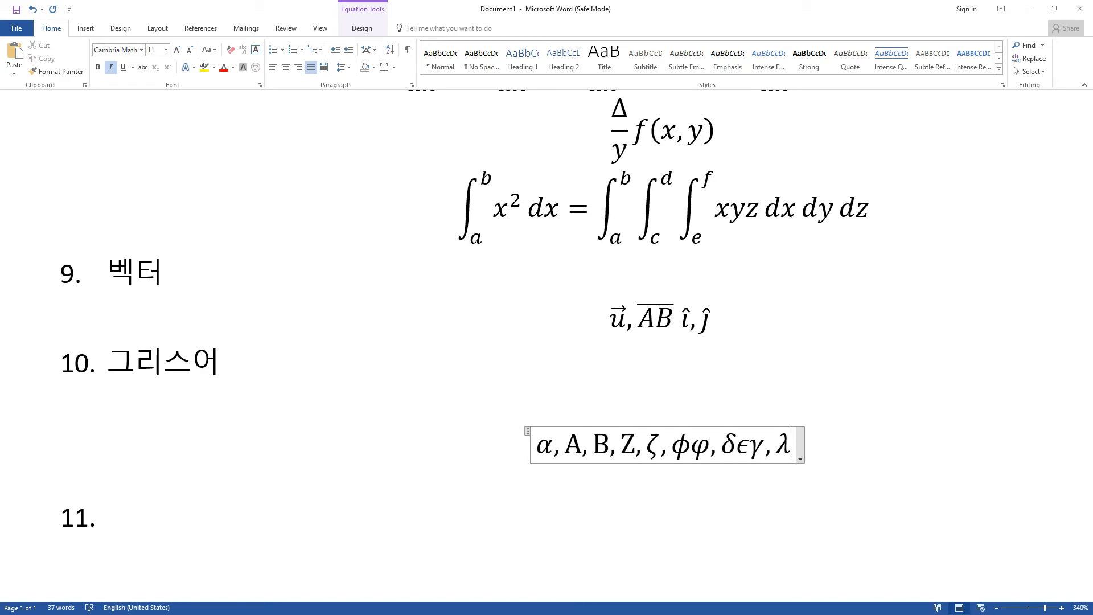
pyautogui.write(' \\')
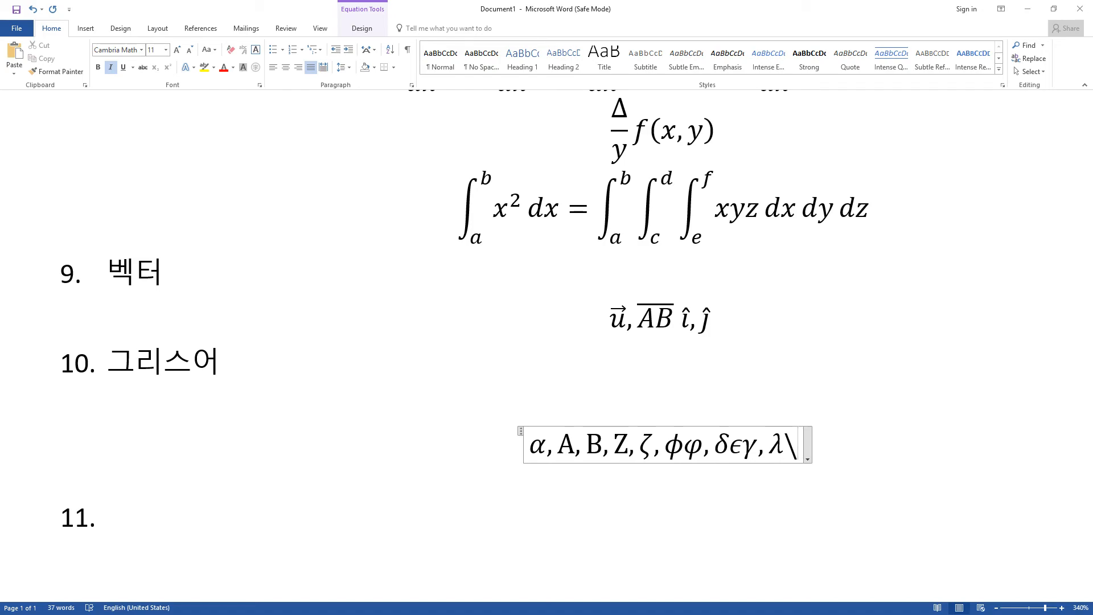
# Look through the rows of equation symbols for the Greek letters.
pyautogui.click(358, 30)
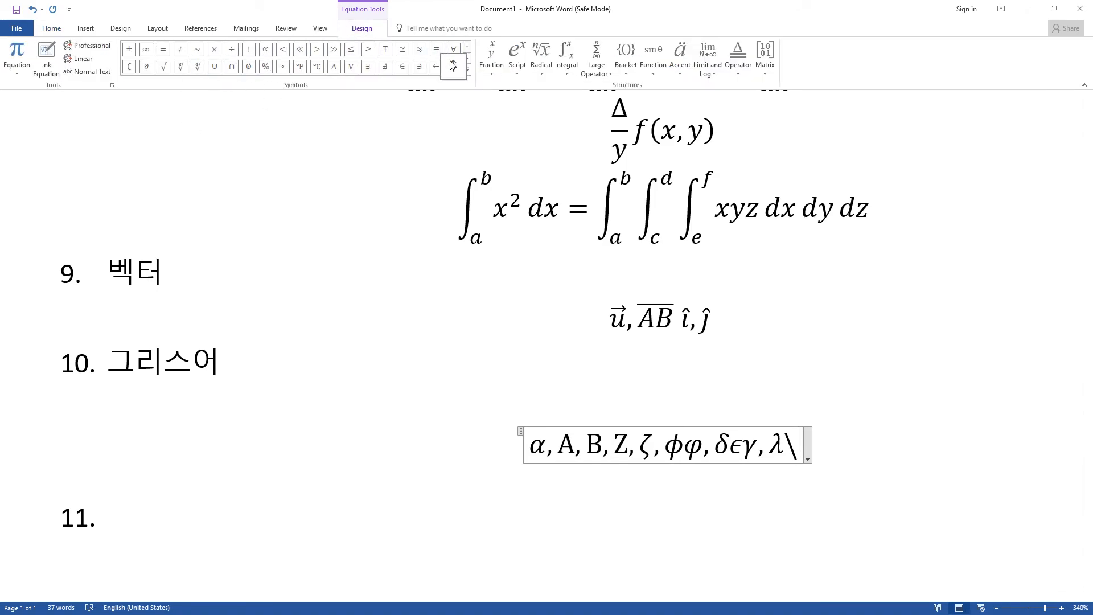
pyautogui.click(467, 58)
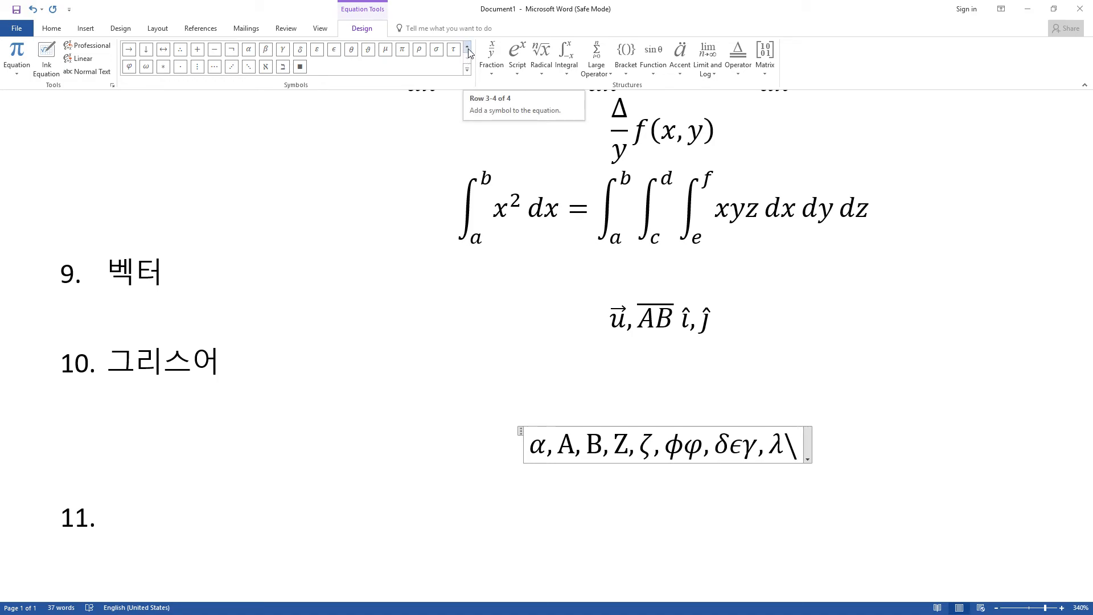
pyautogui.click(467, 50)
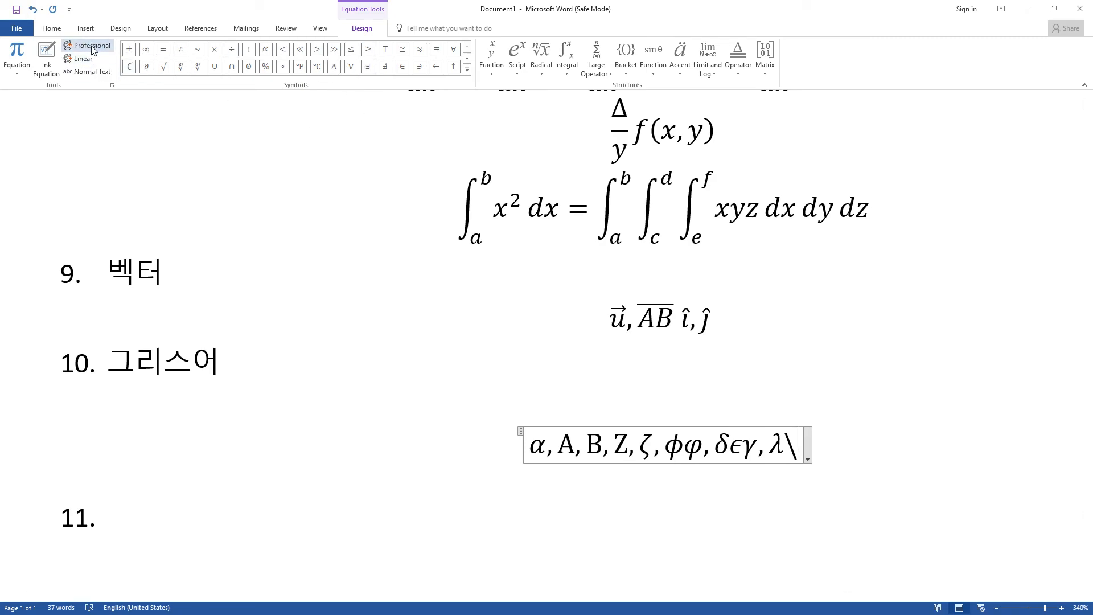
# Examine the Math AutoCorrect list of backslash codes from the equation options and leave the list without changes.
pyautogui.click(112, 85)
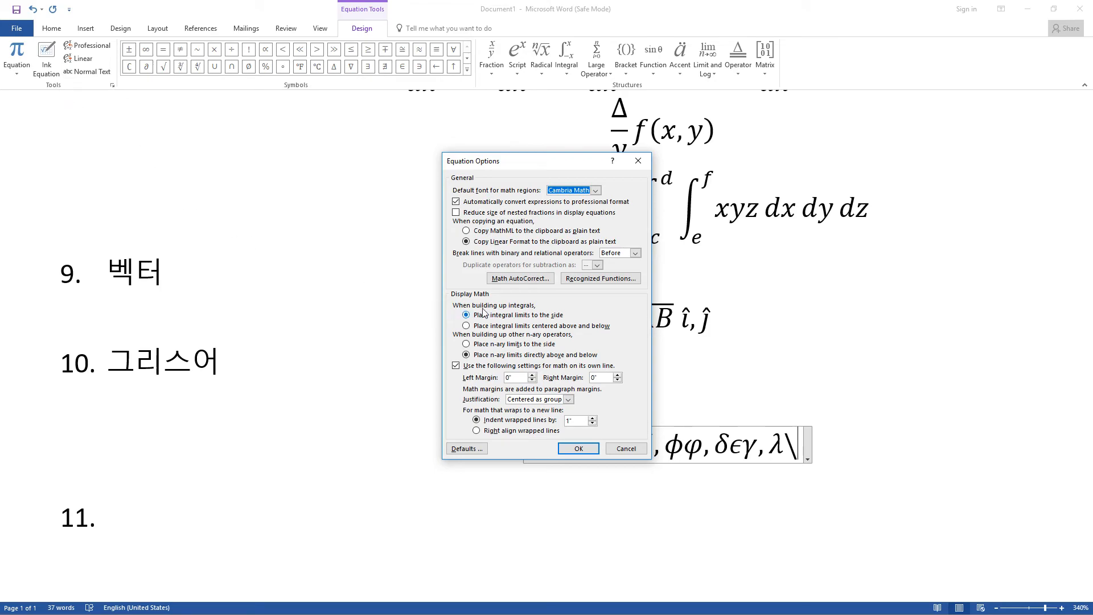
pyautogui.click(504, 283)
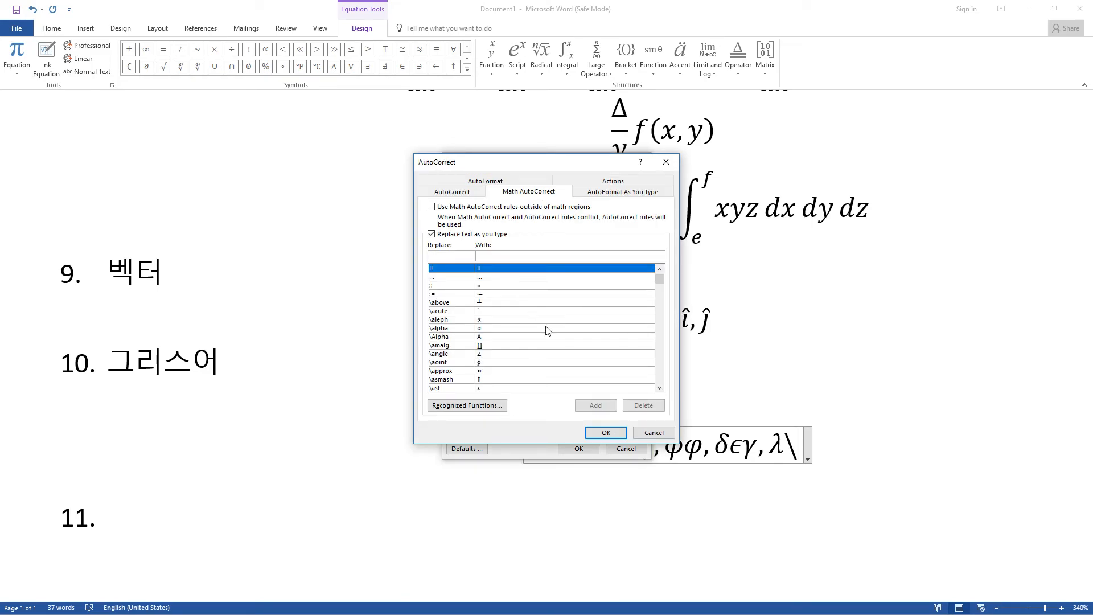
pyautogui.scroll(-3, 548, 333)
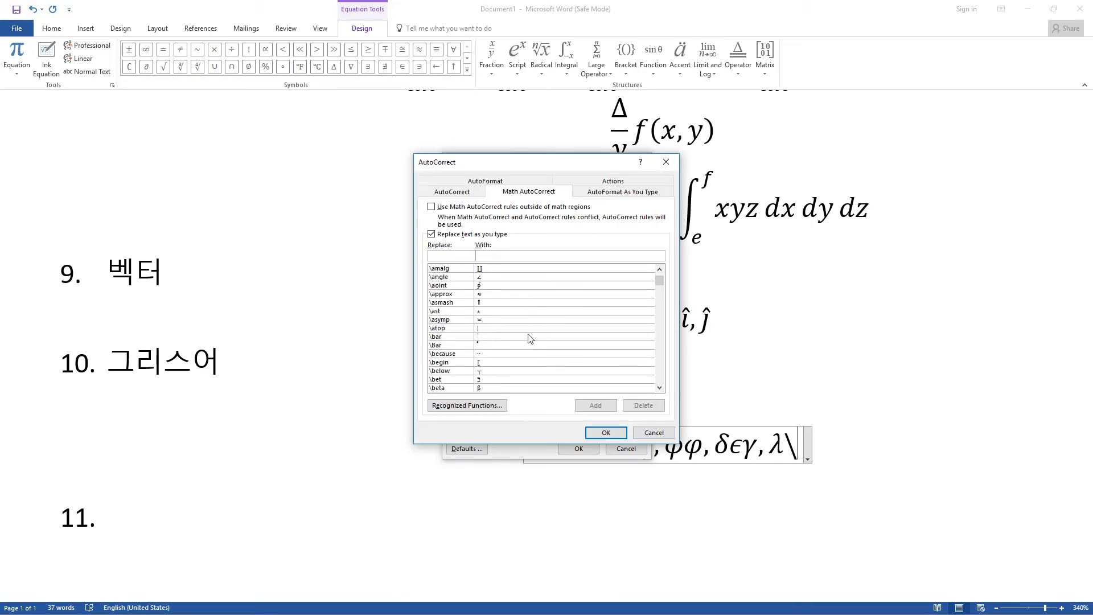
pyautogui.scroll(-12, 446, 357)
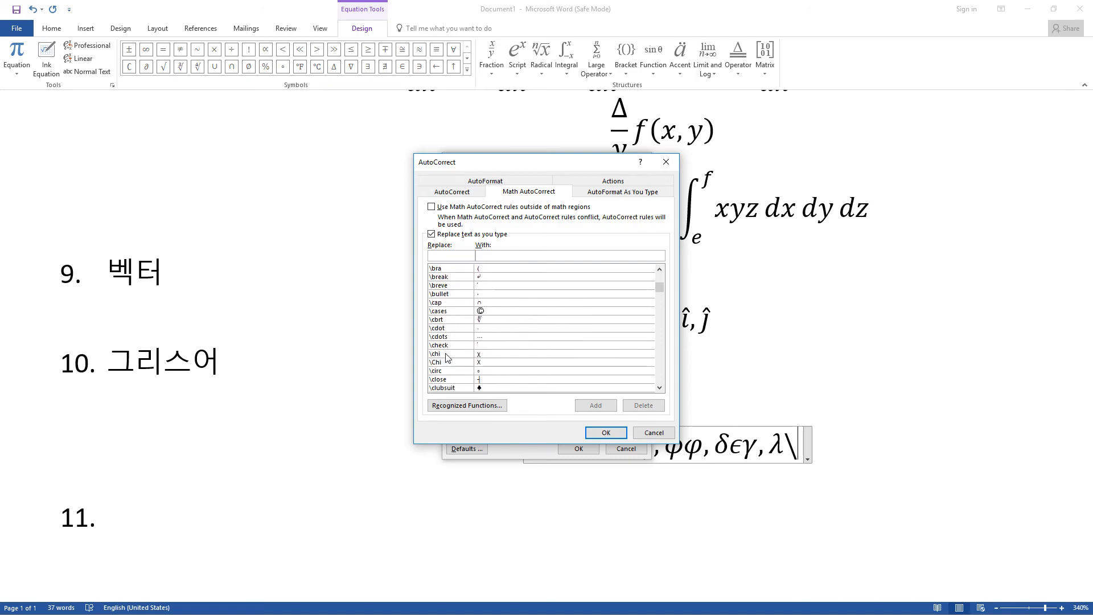
pyautogui.scroll(-6, 446, 357)
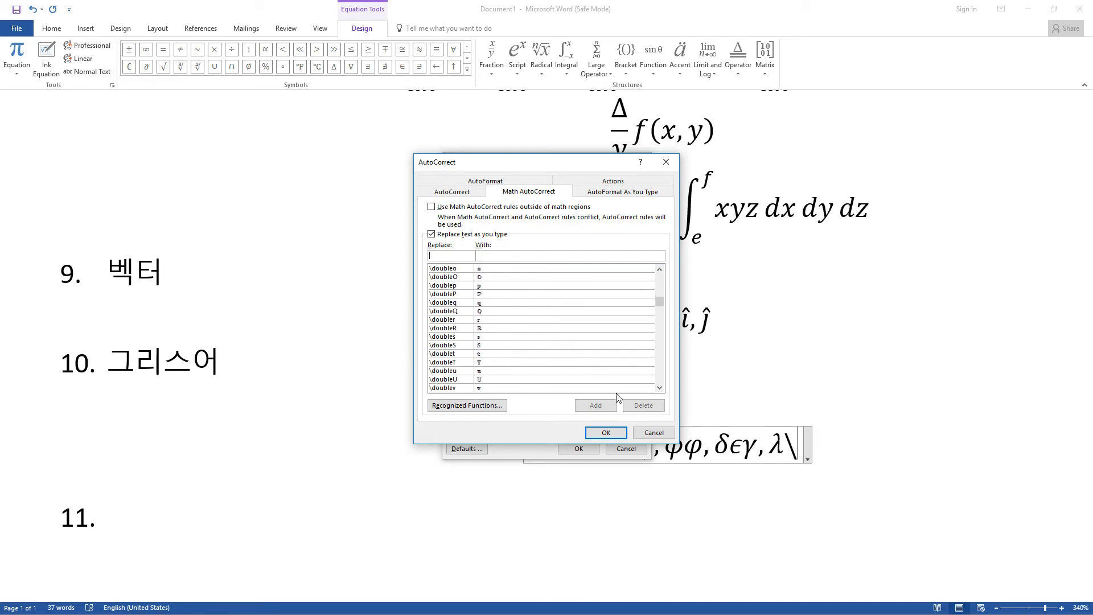
pyautogui.click(654, 434)
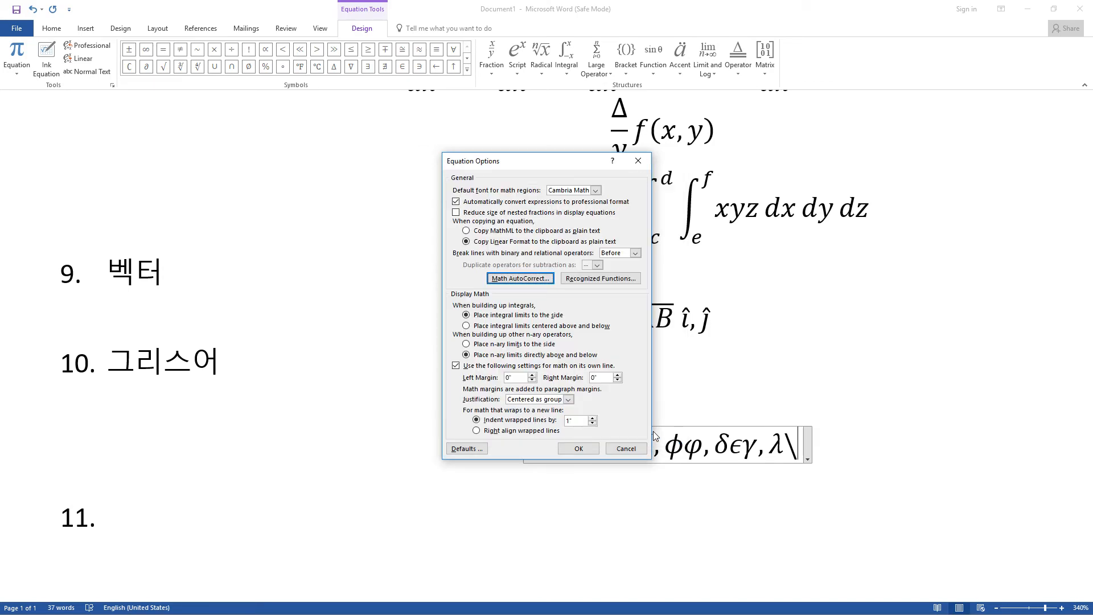
# Close the equation options without changes and look through the Matrix, Limit and Log, Function, Bracket, Script and Radical structure galleries.
pyautogui.click(626, 448)
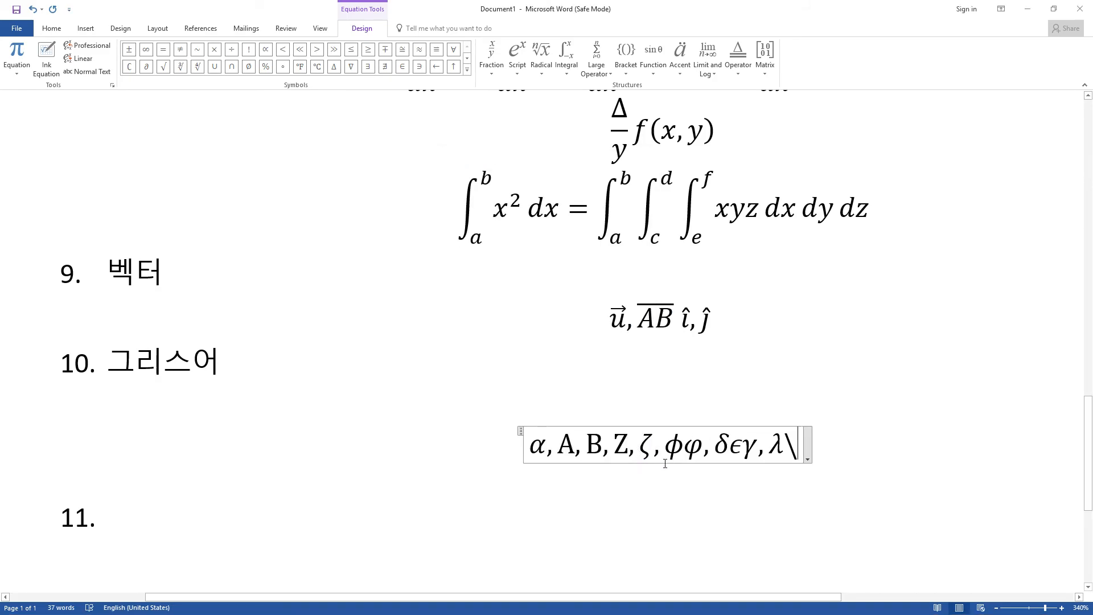
pyautogui.click(765, 57)
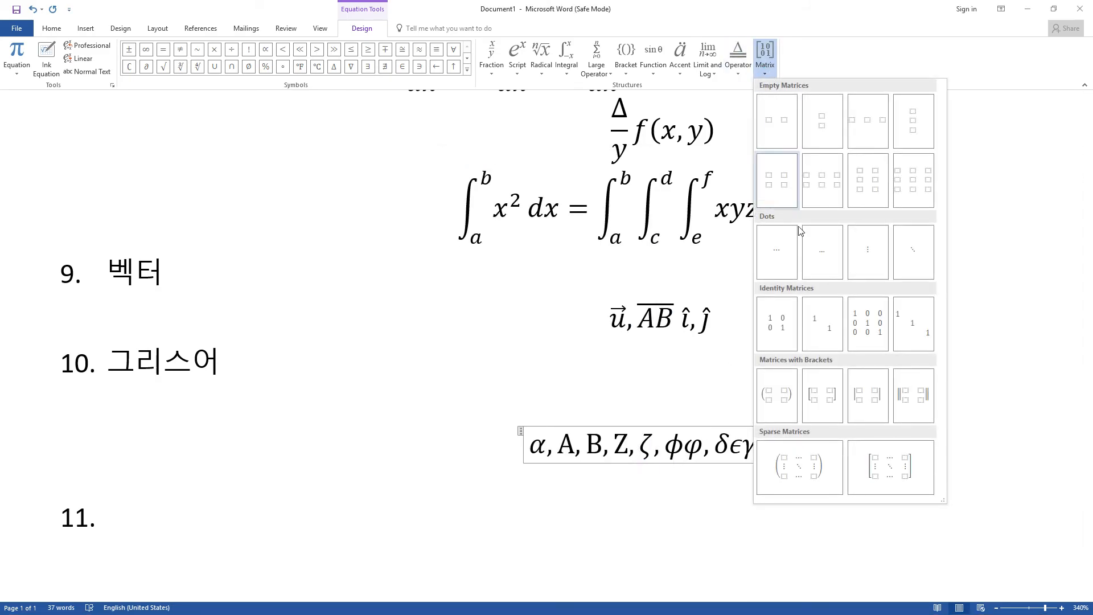
pyautogui.click(711, 72)
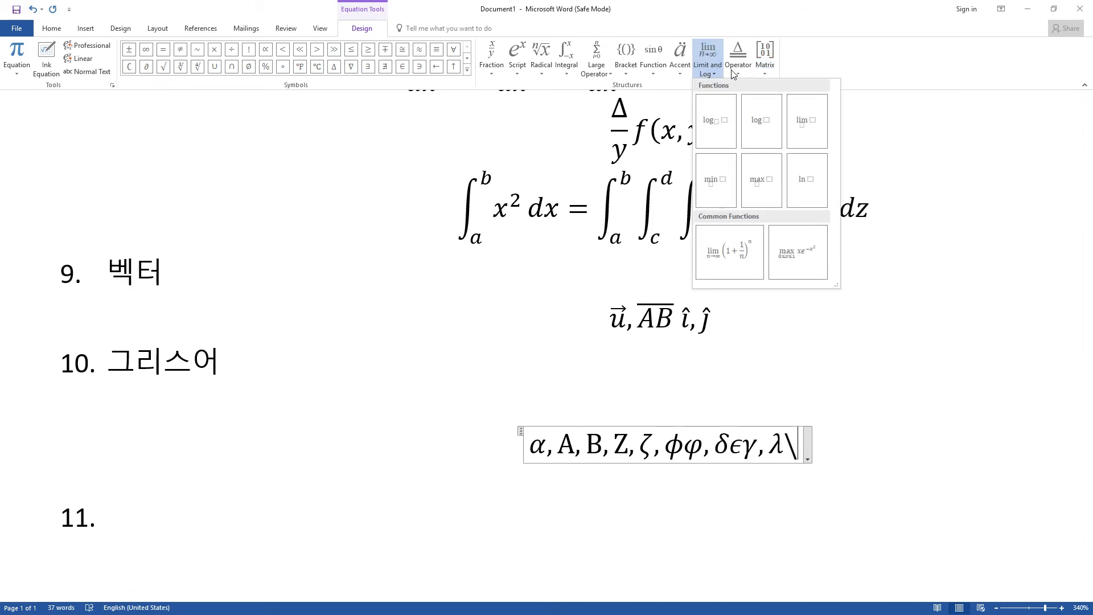
pyautogui.click(737, 71)
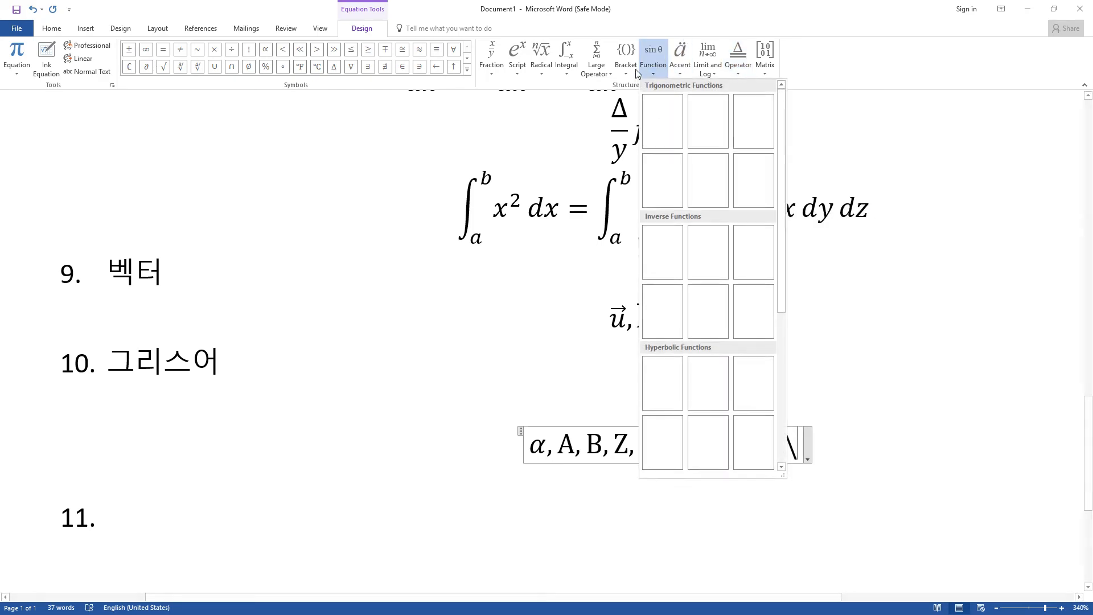
pyautogui.scroll(-5, 768, 370)
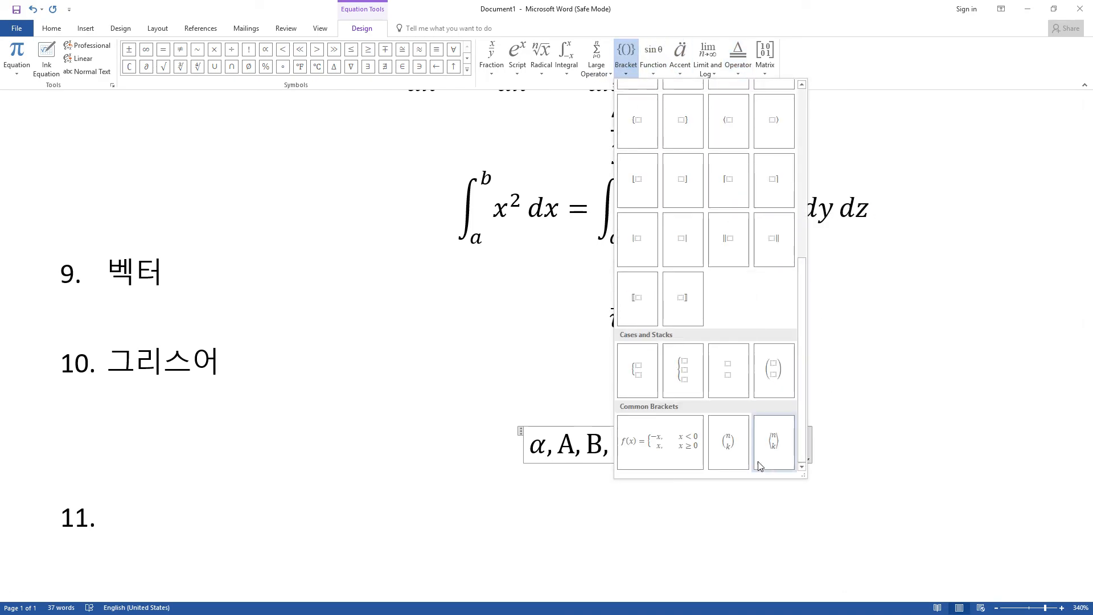
pyautogui.click(517, 57)
pyautogui.click(516, 57)
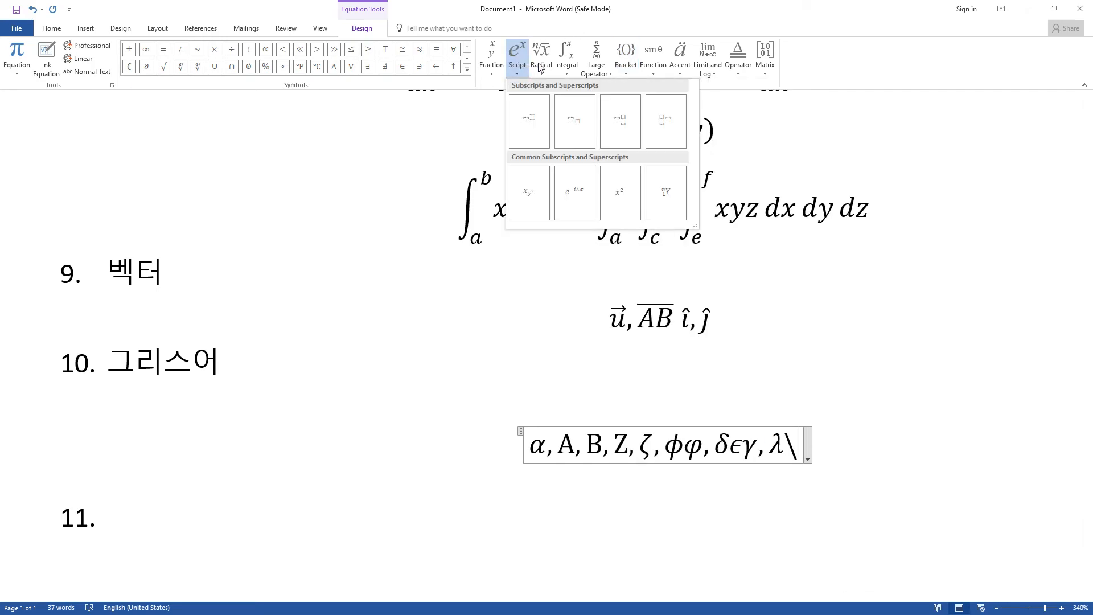
pyautogui.moveTo(540, 67)
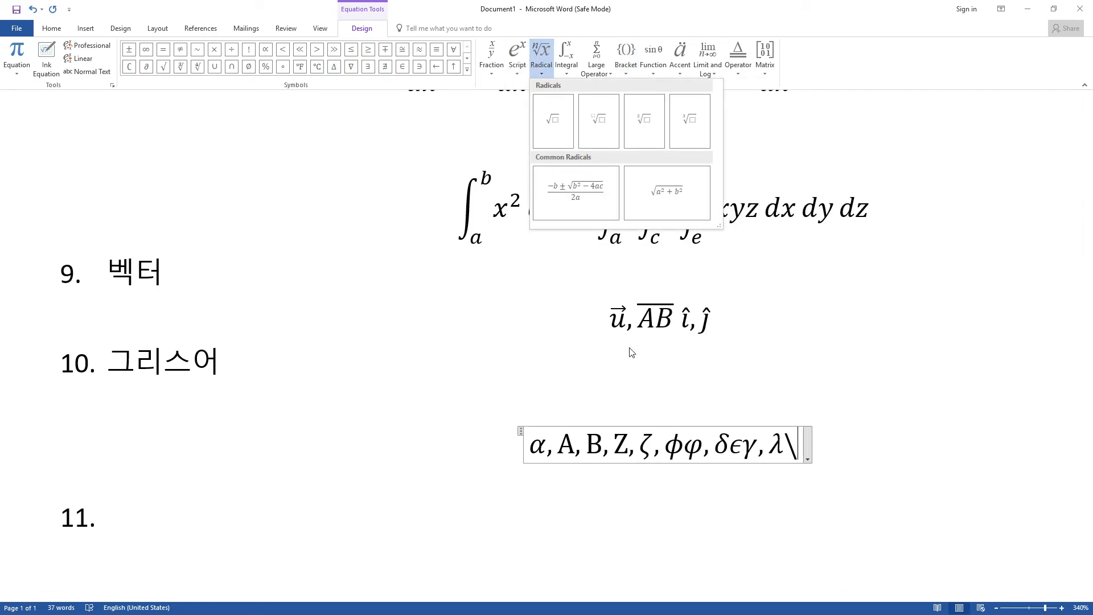
# Title item 11 깜빡한것 and start an equation with a backslash on the unnumbered line below it.
pyautogui.click(162, 518)
pyautogui.write('a')
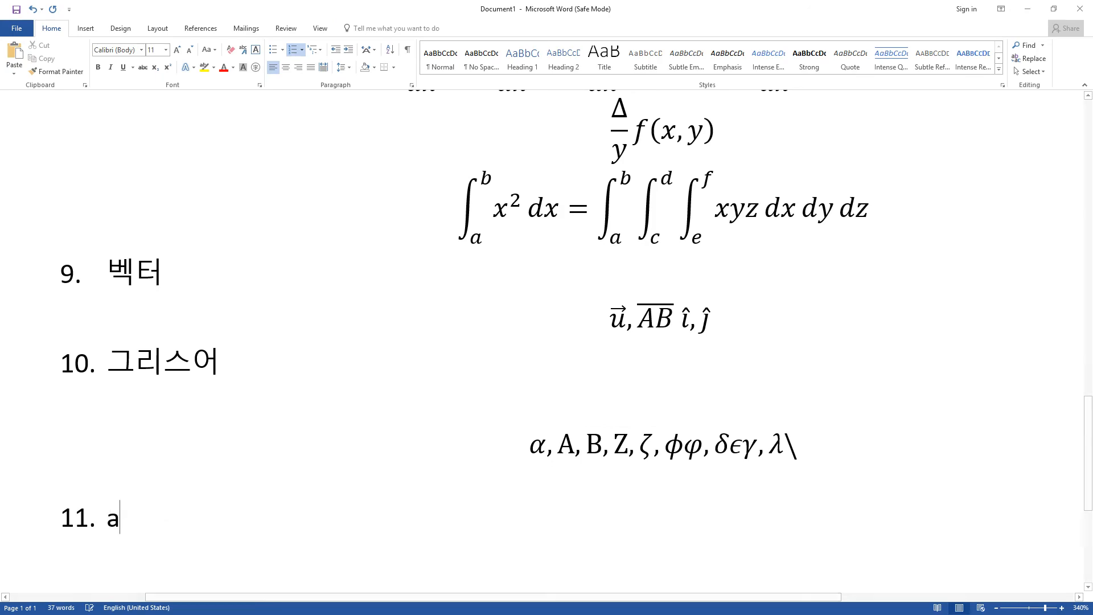
pyautogui.press('BackSpace')
pyautogui.write('깜빡한')
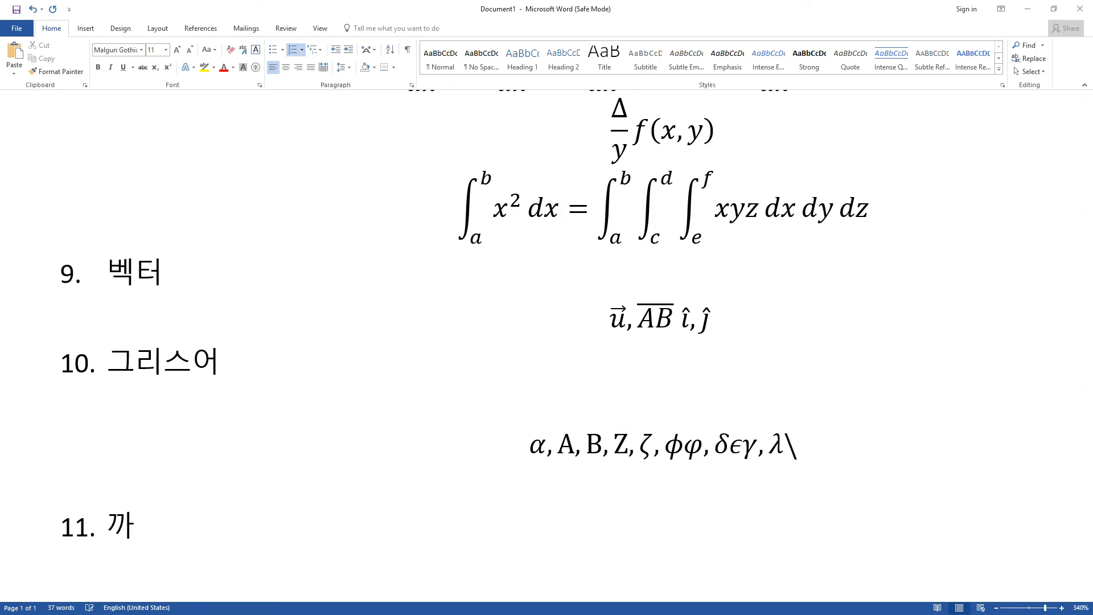
pyautogui.write('ㅂ')
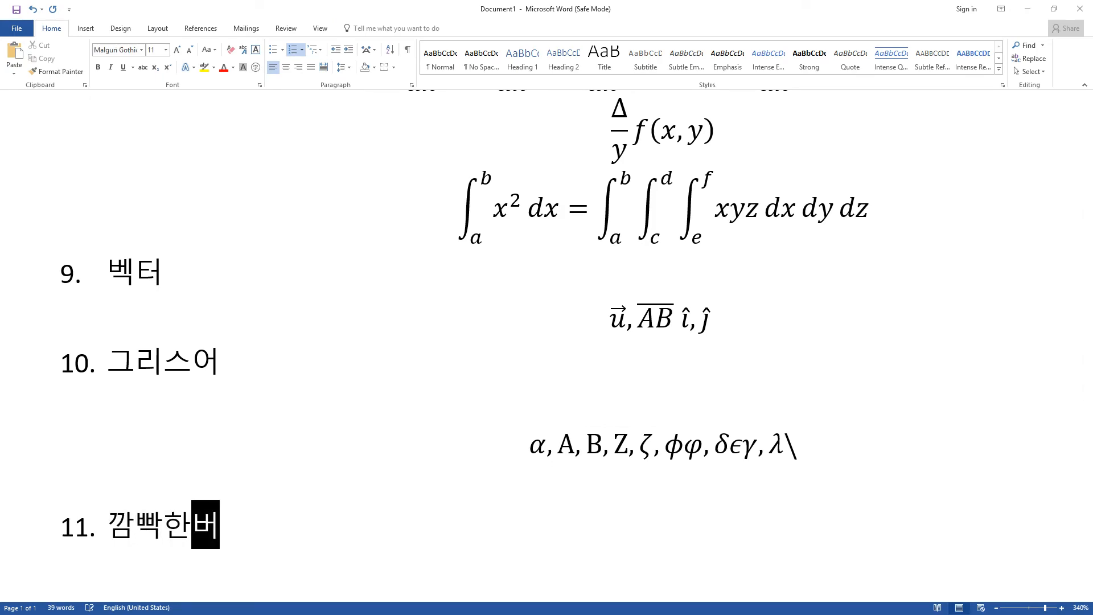
pyautogui.press('BackSpace')
pyautogui.write('것')
pyautogui.press('Return')
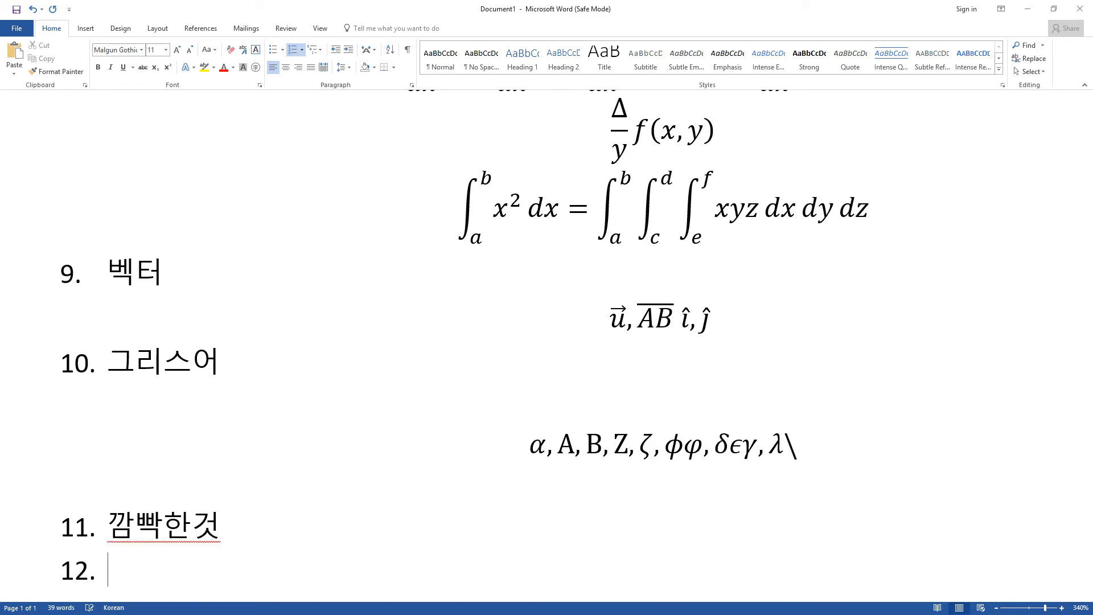
pyautogui.press('BackSpace')
pyautogui.hotkey('ctrl', 'v')
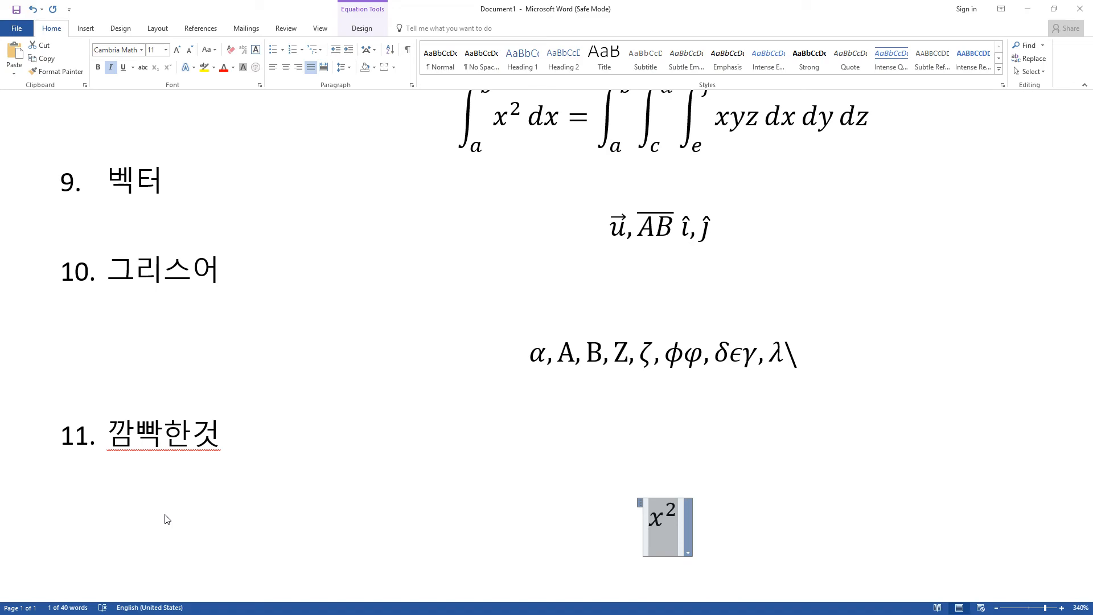
pyautogui.write('\\')
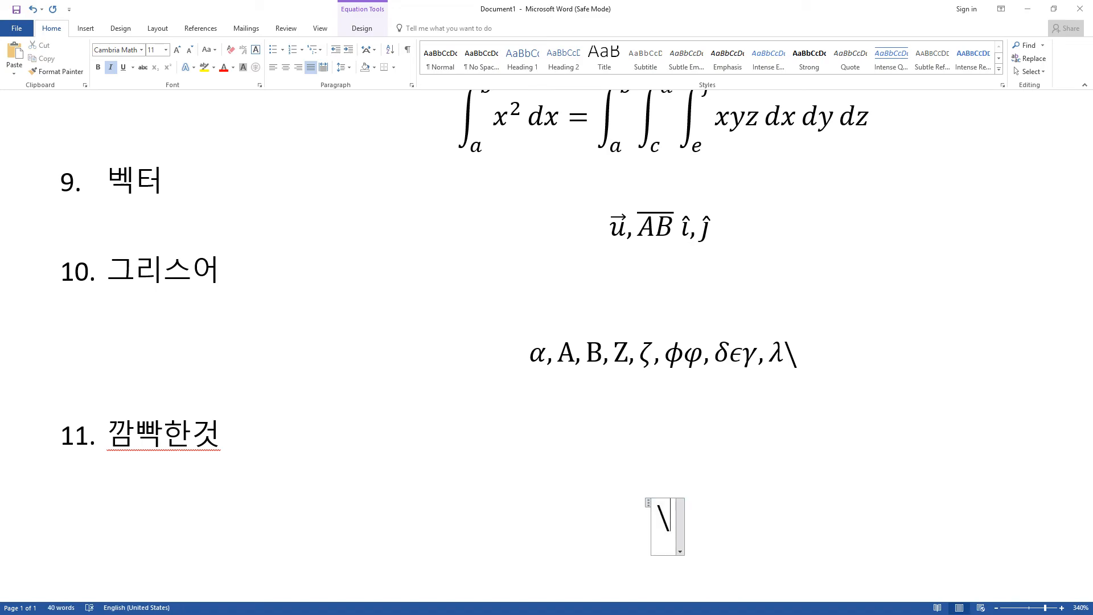
pyautogui.write('ㄴㅂㄳ')
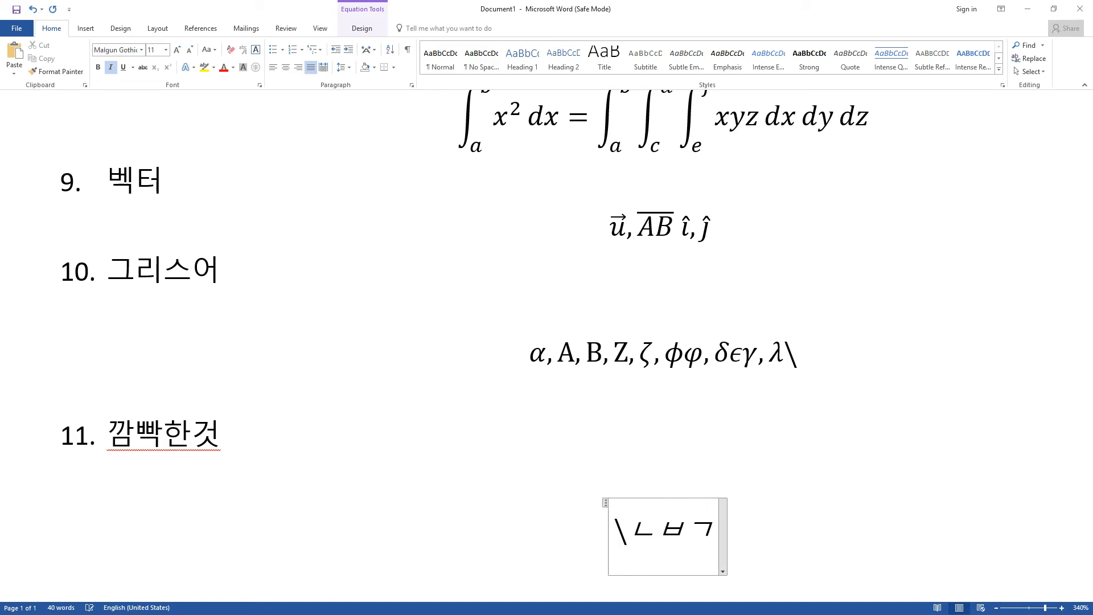
pyautogui.press('BackSpace')
pyautogui.press('BackSpace')
pyautogui.press('BackSpace')
pyautogui.press('BackSpace')
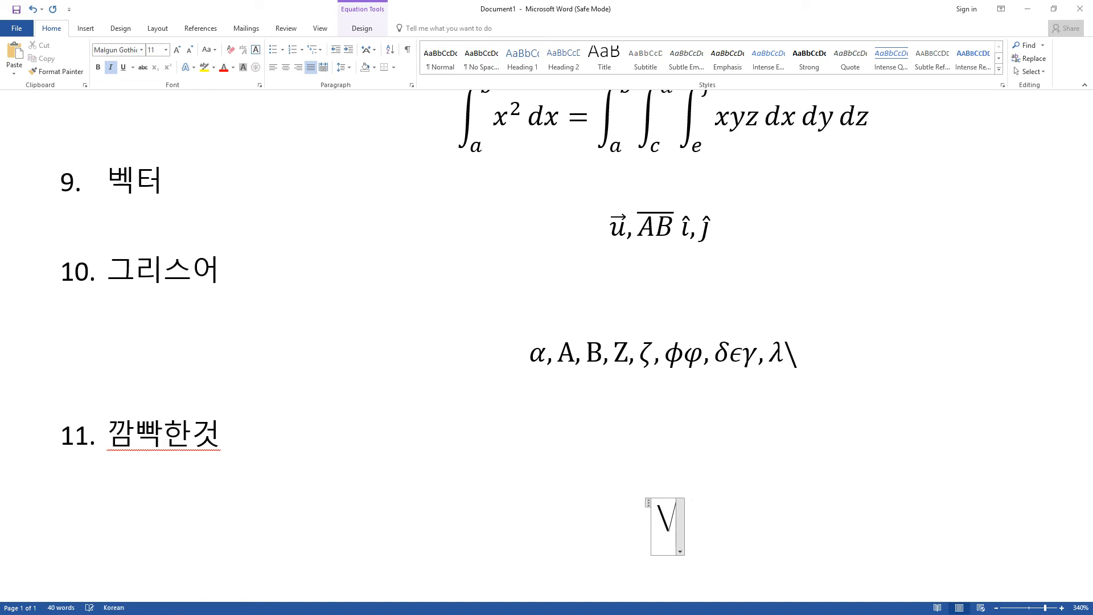
# Complete the backslash code as \sqrt, build the radical and enter x under it.
pyautogui.write('sqrt')
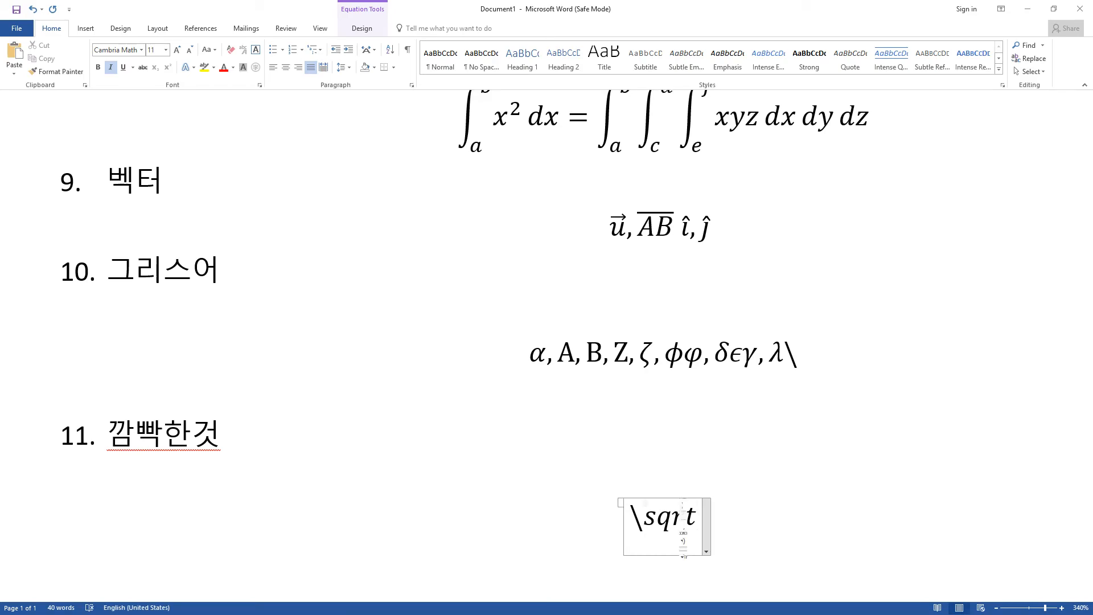
pyautogui.press('space')
pyautogui.press('space')
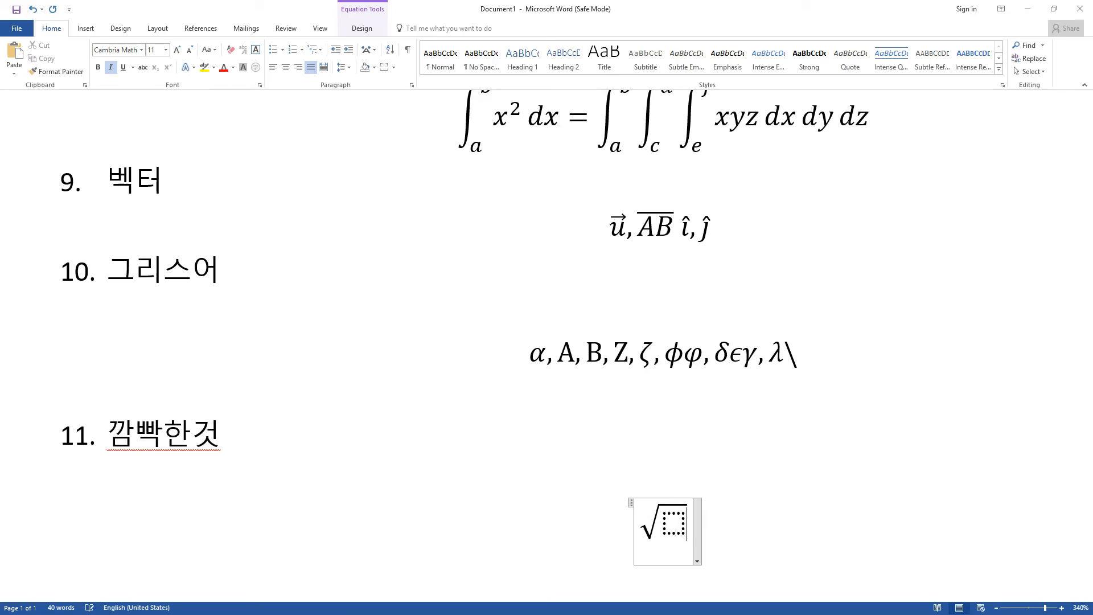
pyautogui.write('x')
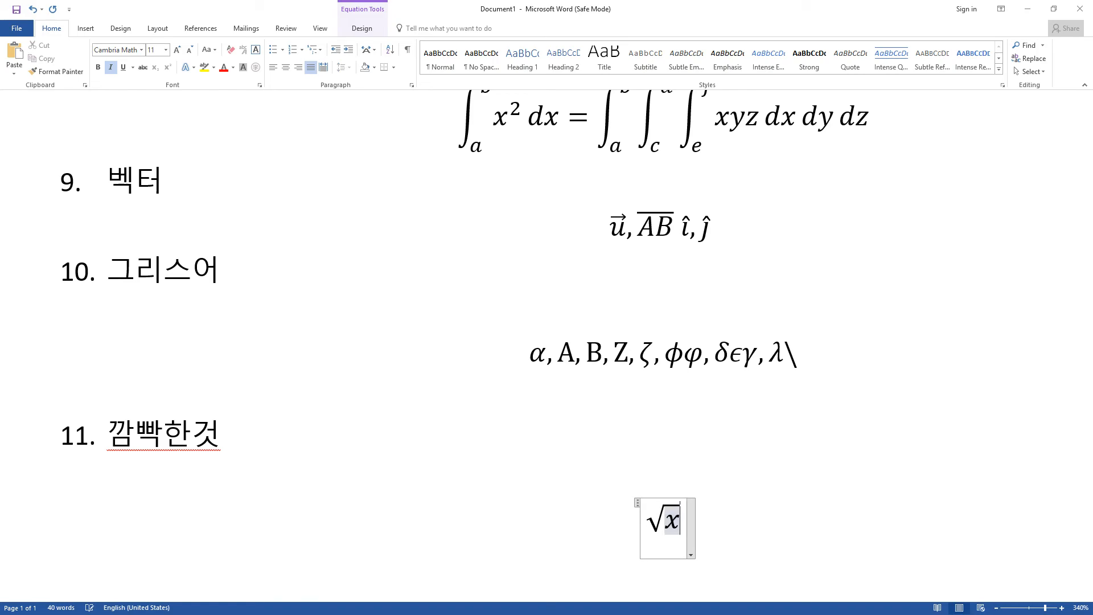
# Append a comma, a second √x using \sqrt, and another comma to the equation under item 11.
pyautogui.write(',\\sqrt')
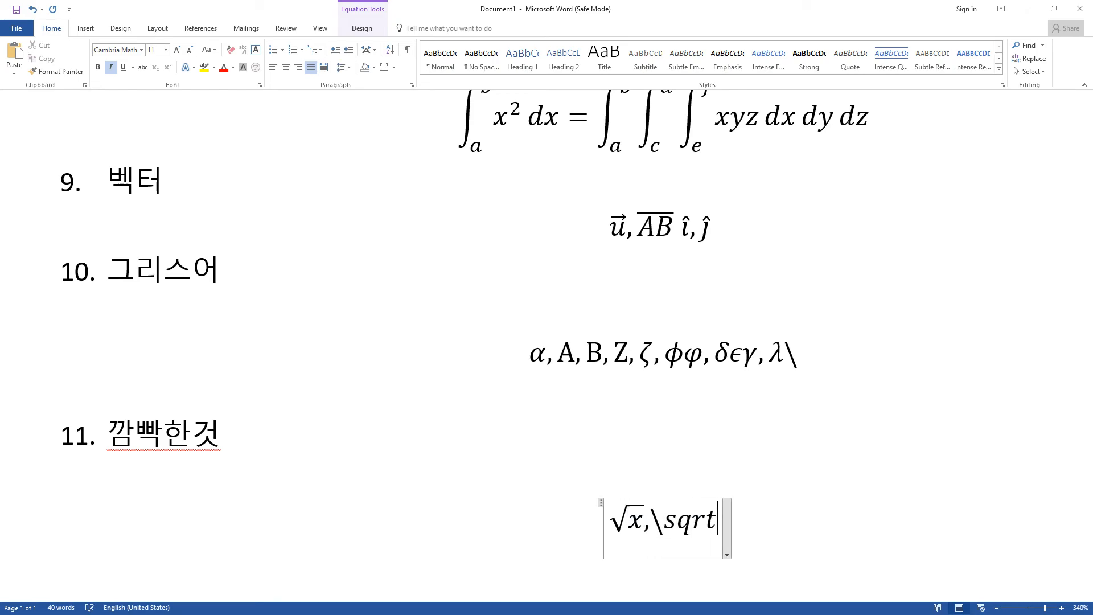
pyautogui.press('space')
pyautogui.press('space')
pyautogui.write('x')
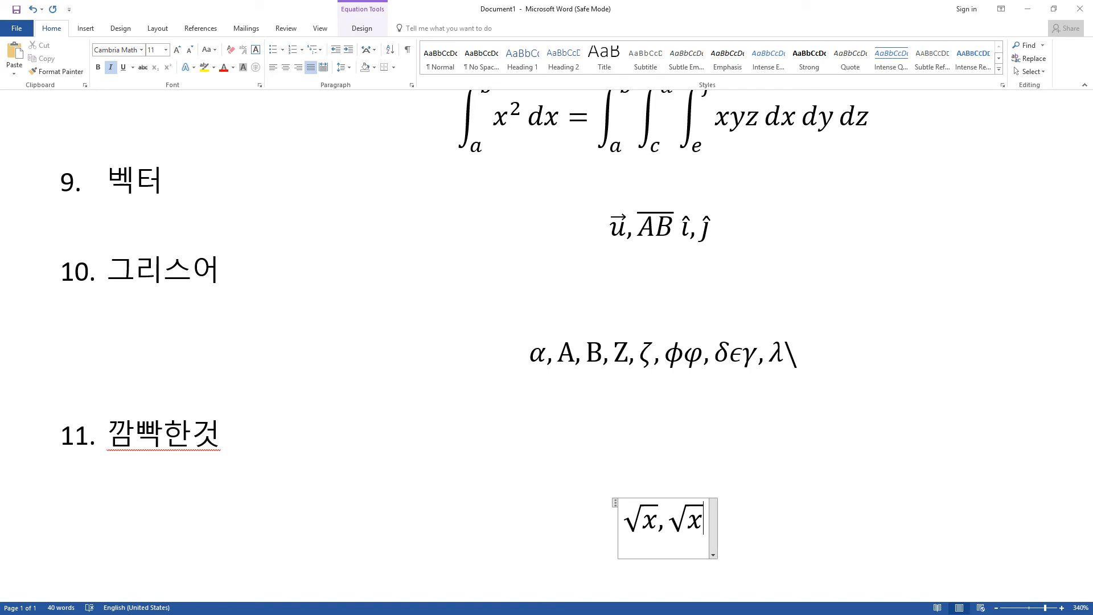
pyautogui.write(',')
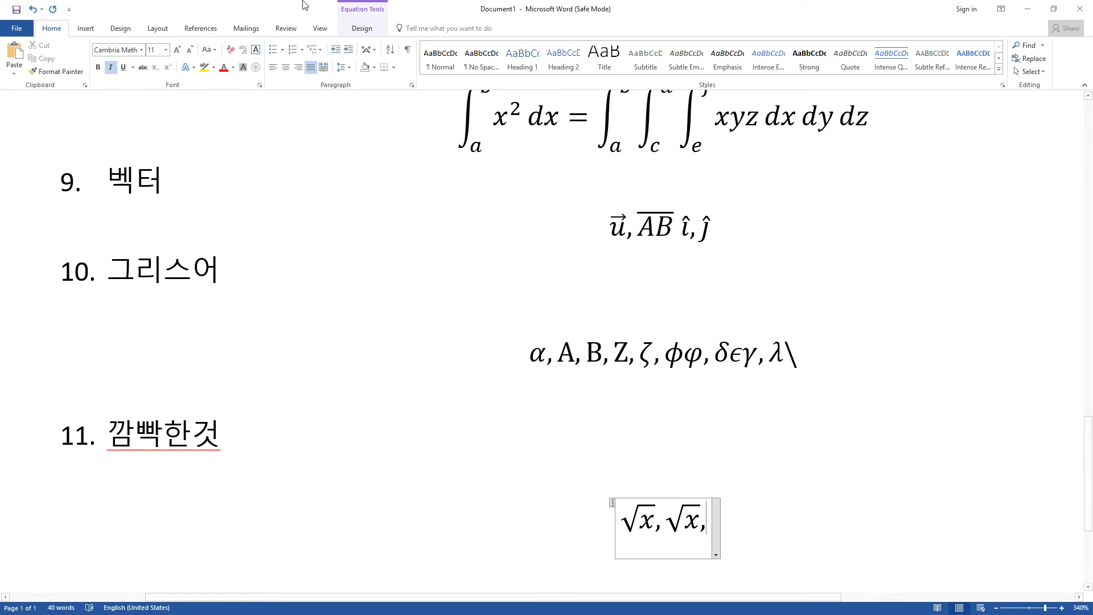
# Insert a radical with degree from the equation structures, with degree 2 and x under the root.
pyautogui.click(359, 30)
pyautogui.click(544, 55)
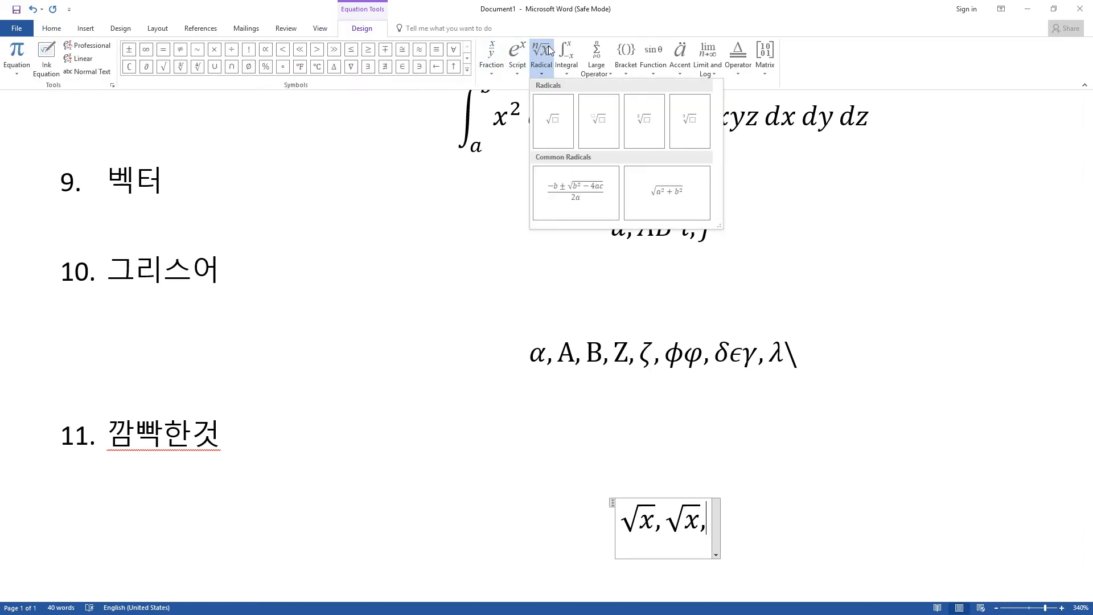
pyautogui.click(599, 121)
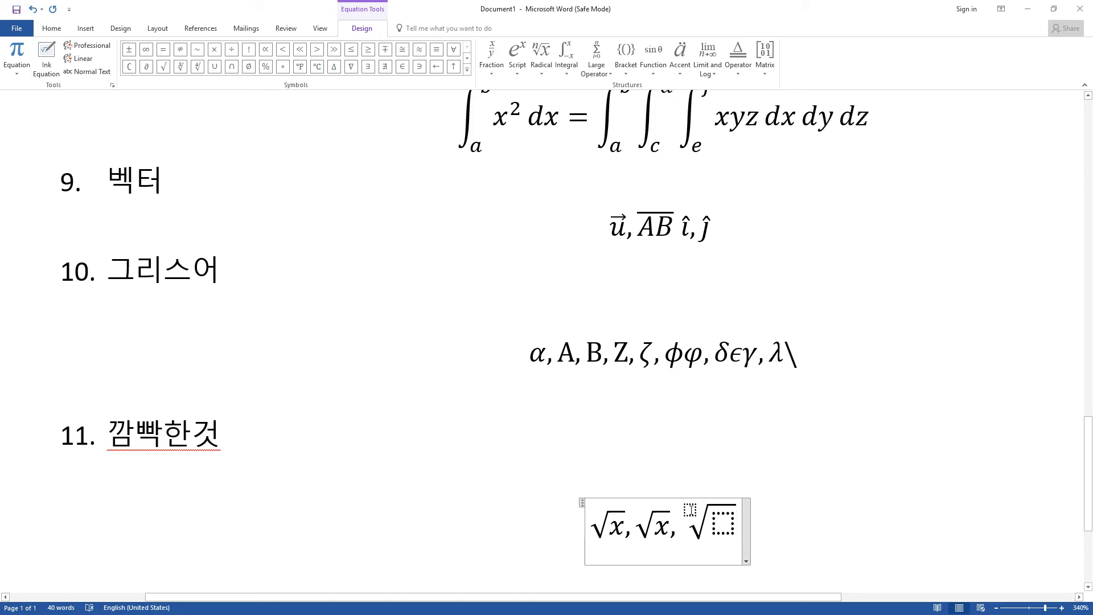
pyautogui.click(689, 510)
pyautogui.write('2')
pyautogui.press('Right')
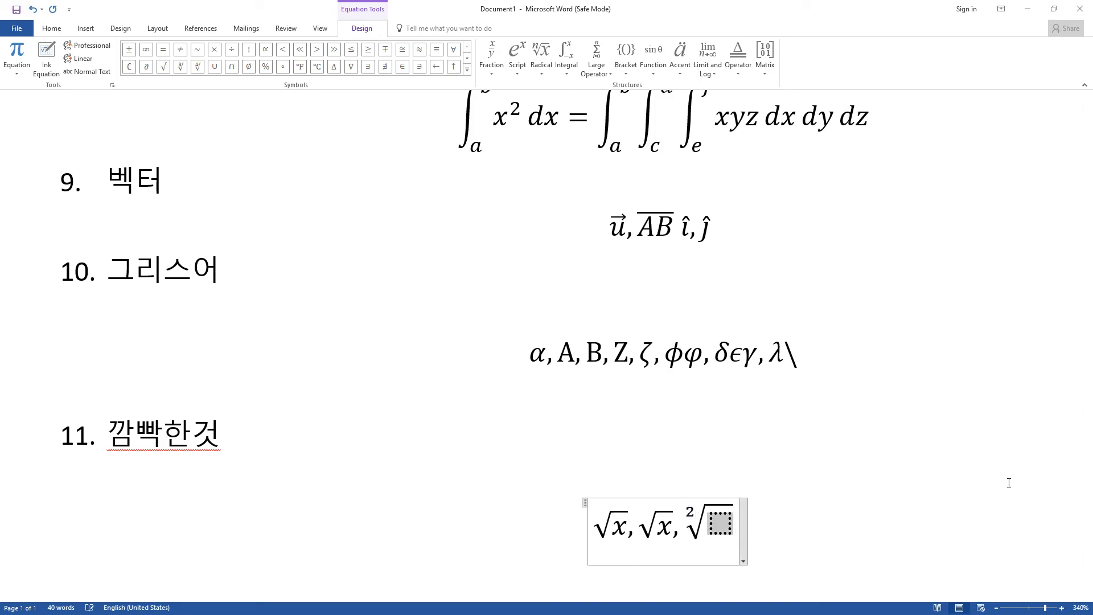
pyautogui.write('x')
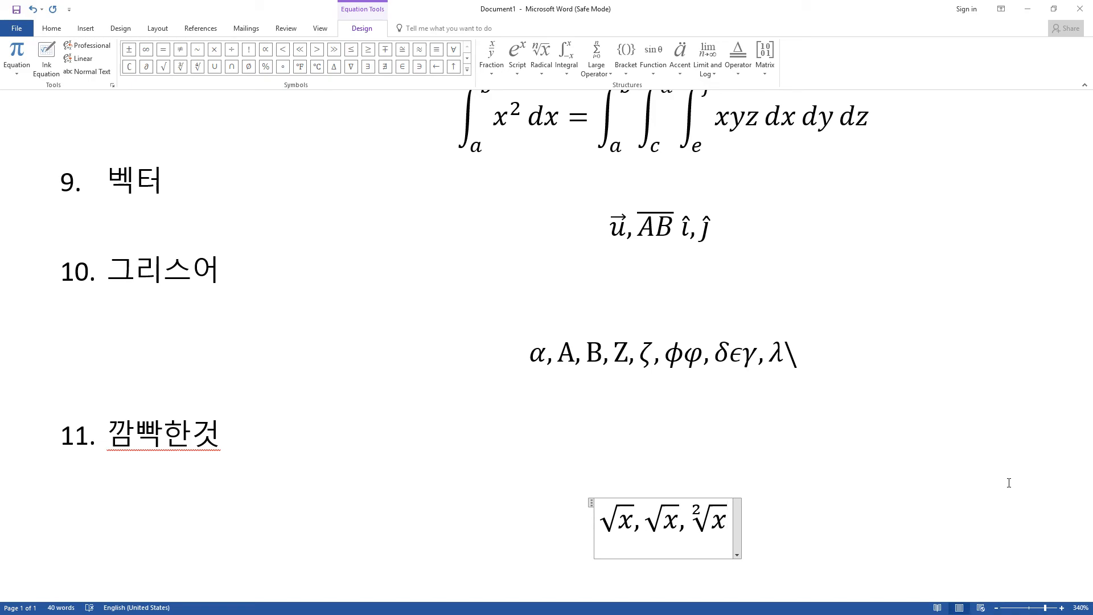
# Append a comma and √n to the radical equation using \sqrt, discarding a trial superscript 2 on the root.
pyautogui.write(',\\sqrt ')
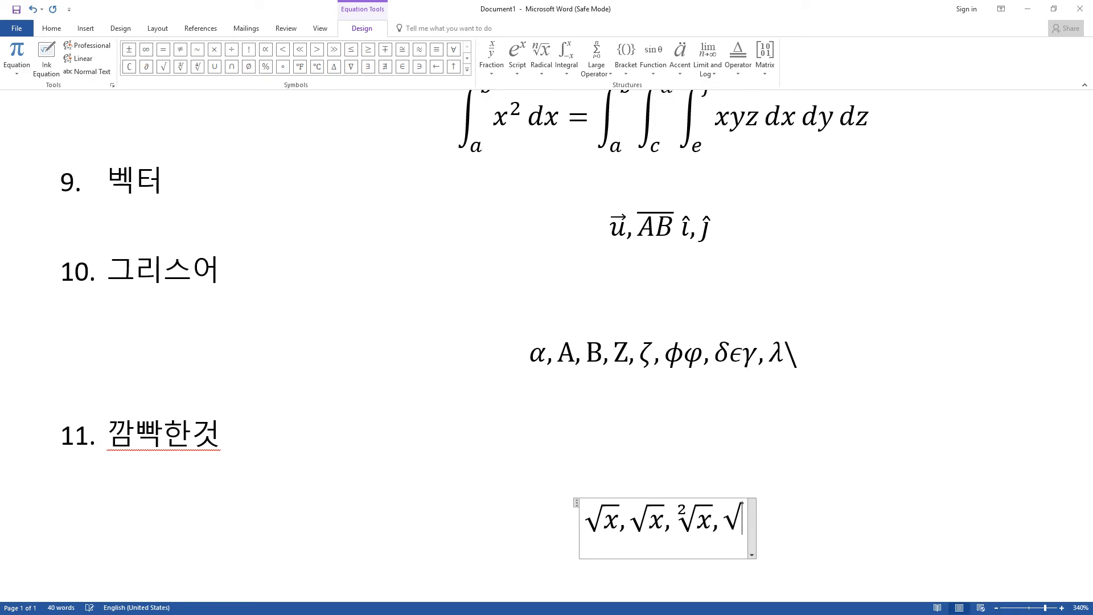
pyautogui.write('^2')
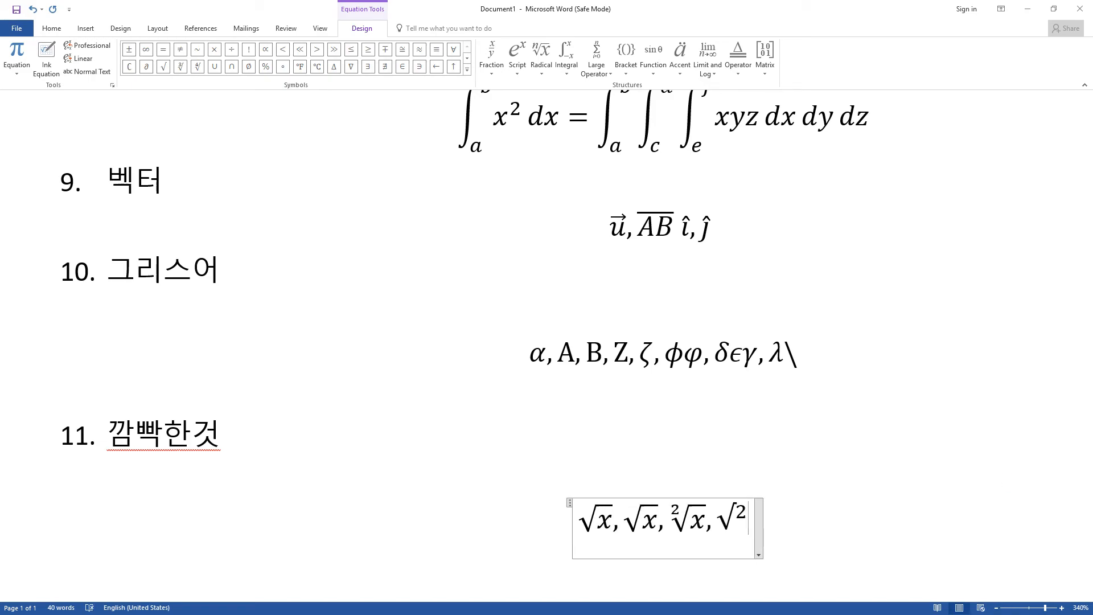
pyautogui.press('BackSpace')
pyautogui.write('\\')
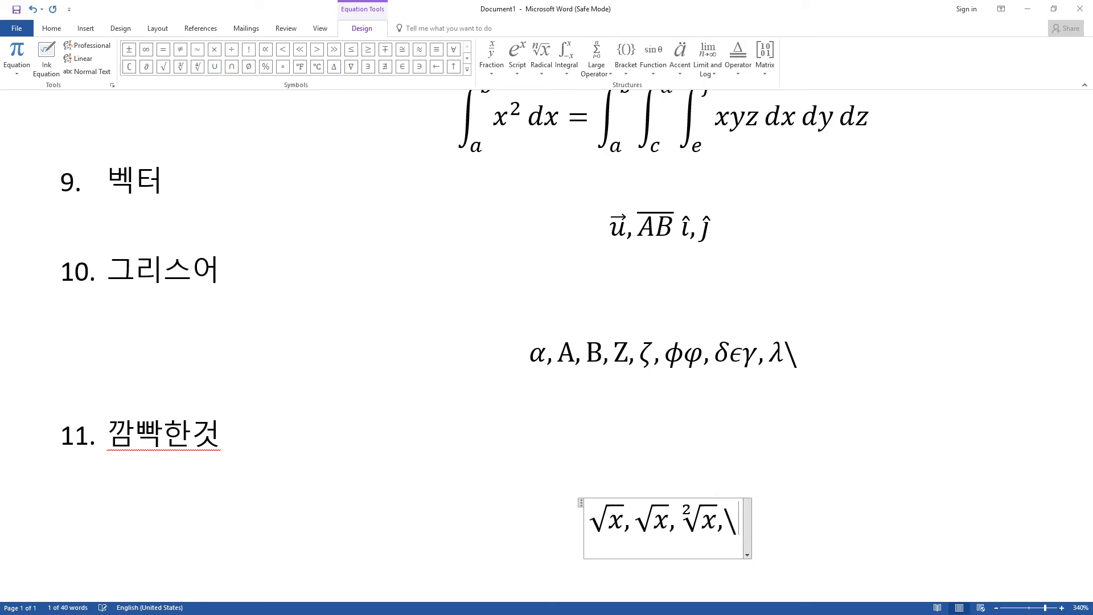
pyautogui.write('sqrt ')
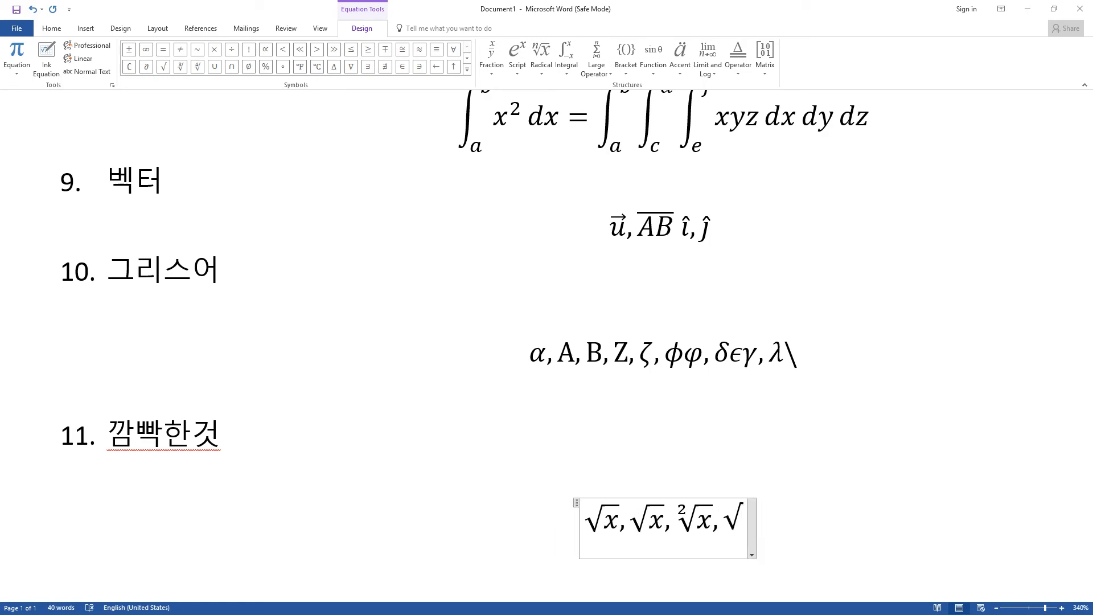
pyautogui.write('n')
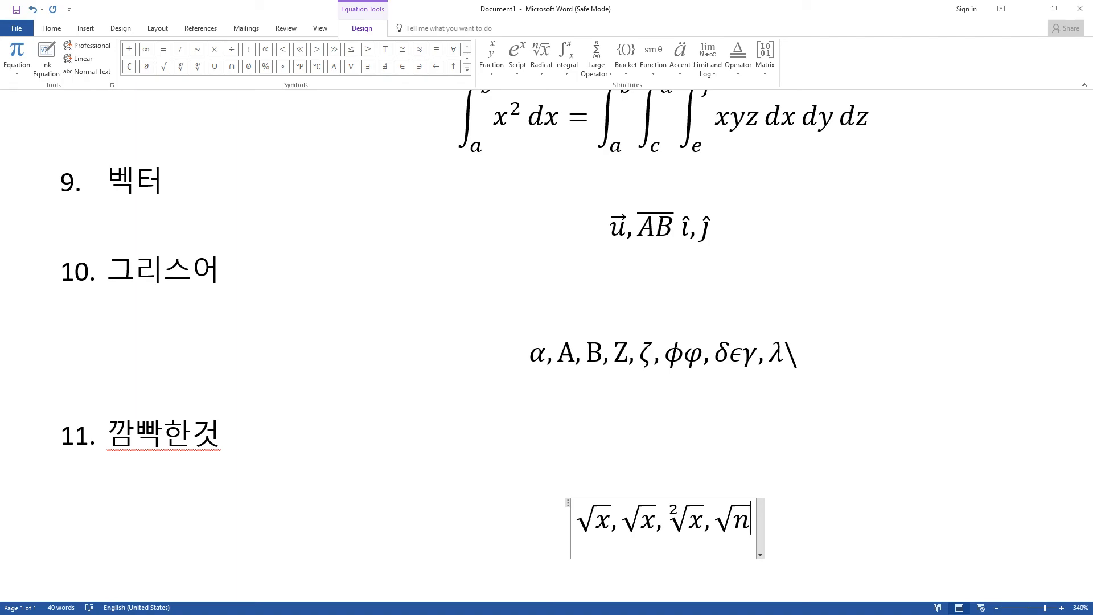
# Add another equation on the line below the radicals and replace its content with C_2.
pyautogui.press('Down')
pyautogui.hotkey('ctrl', 'v')
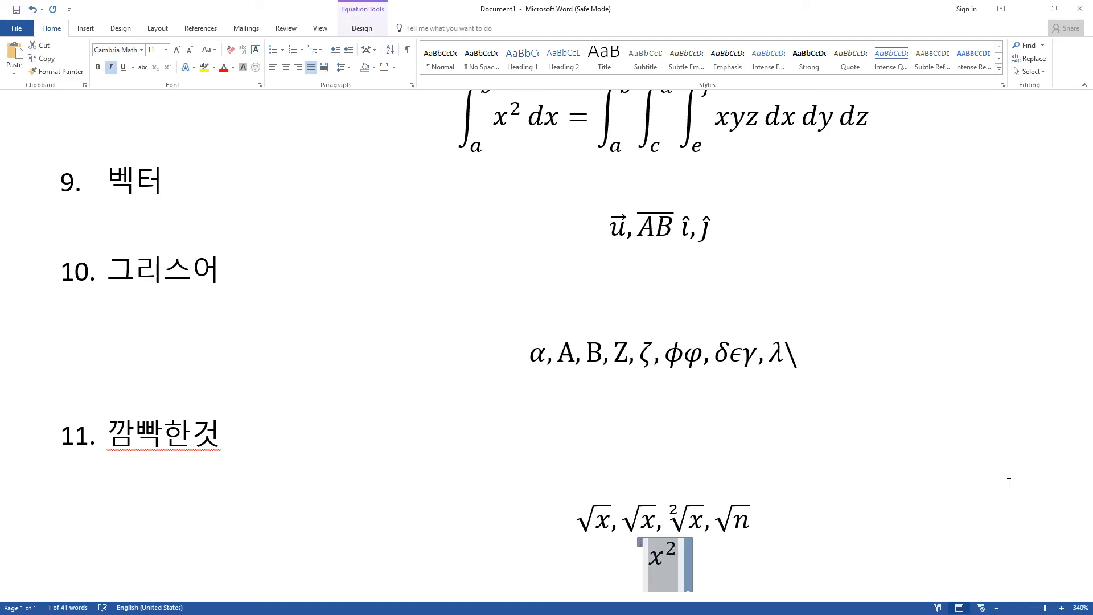
pyautogui.write('C_2')
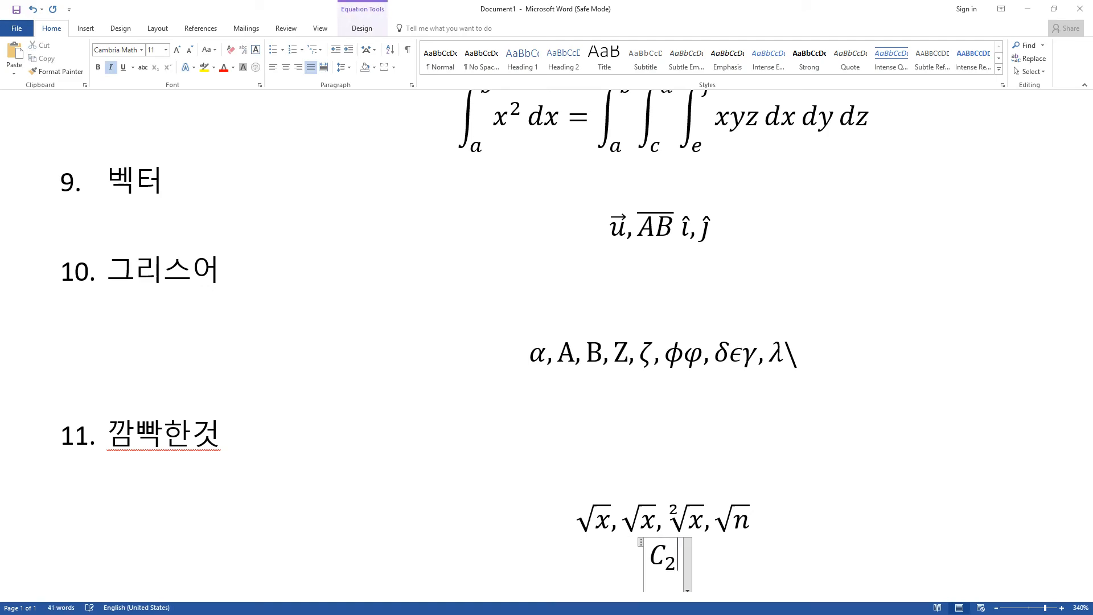
# Insert a with subscript 2 in front of the C₂ term in the new equation.
pyautogui.press('Left')
pyautogui.hotkey('shift', 'Right')
pyautogui.press('Left')
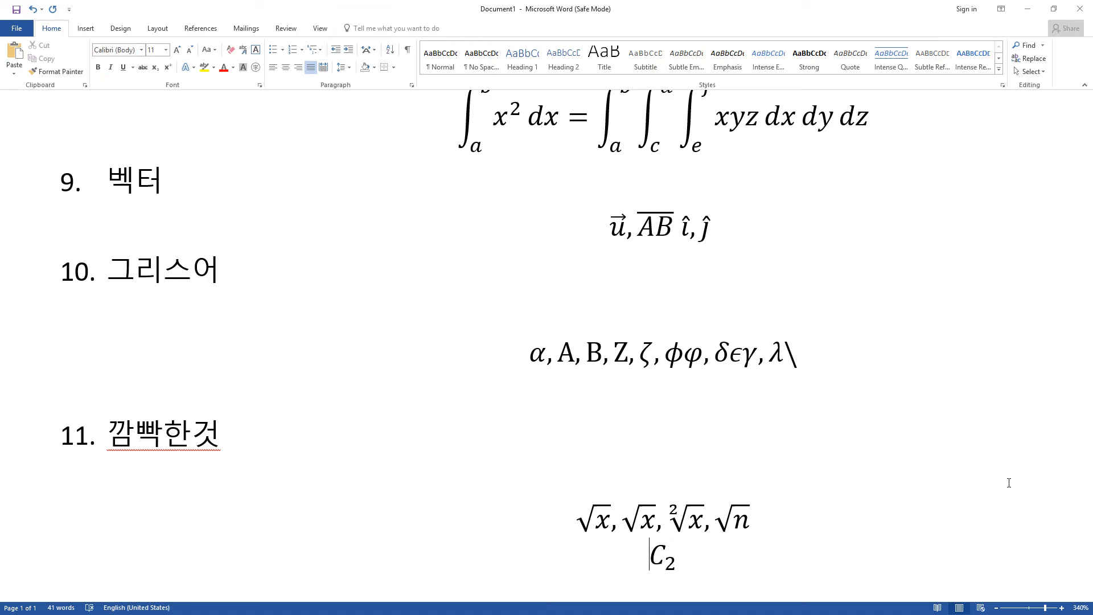
pyautogui.hotkey('shift', 'Right')
pyautogui.write('a_')
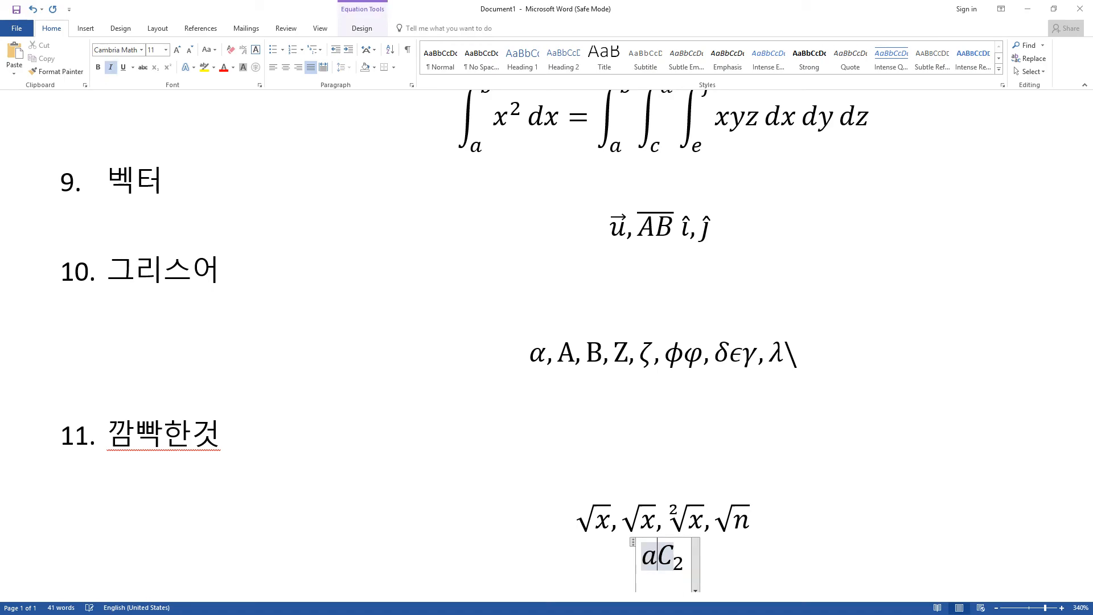
pyautogui.press('space')
pyautogui.write('2')
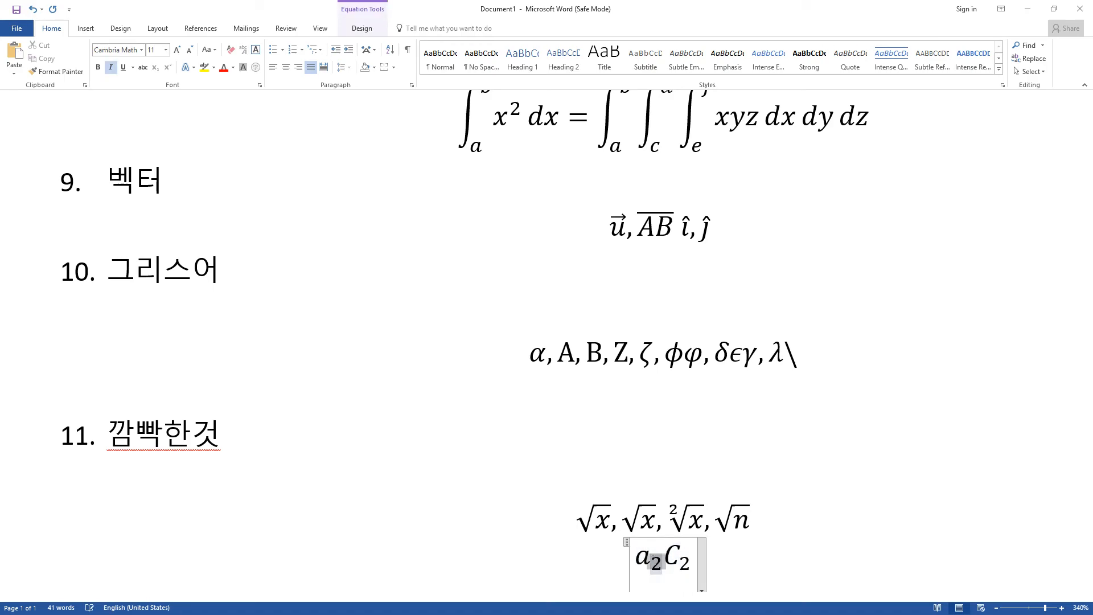
# Delete the base letter a in the new equation, leaving only its subscript 2 in front of C₂.
pyautogui.press('Left')
pyautogui.press('BackSpace')
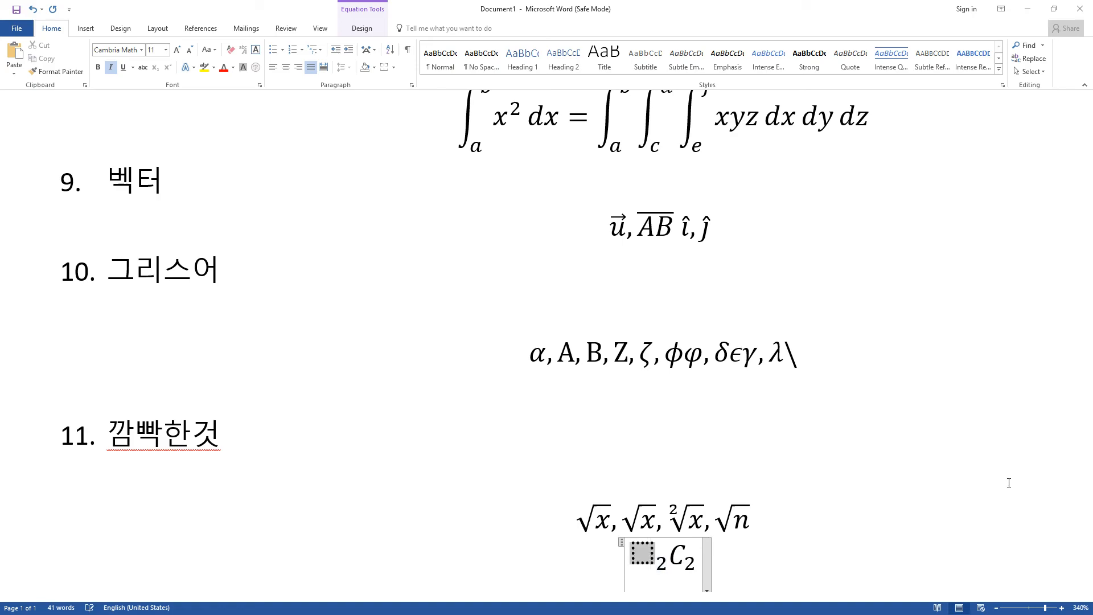
pyautogui.press('BackSpace')
pyautogui.press('Right')
pyautogui.press('Right')
pyautogui.press('Right')
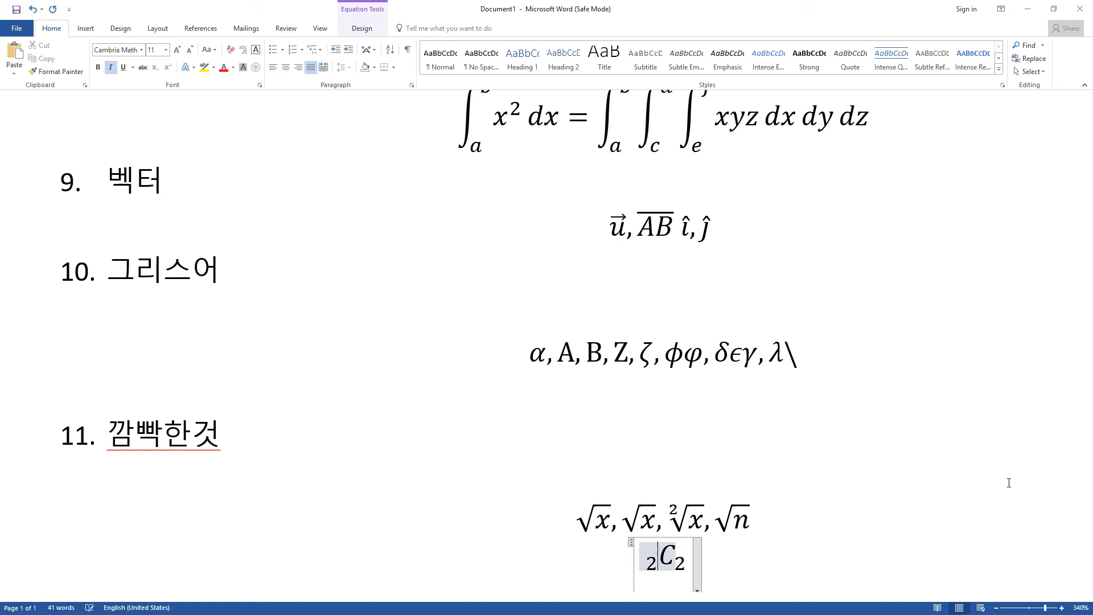
pyautogui.press('Right')
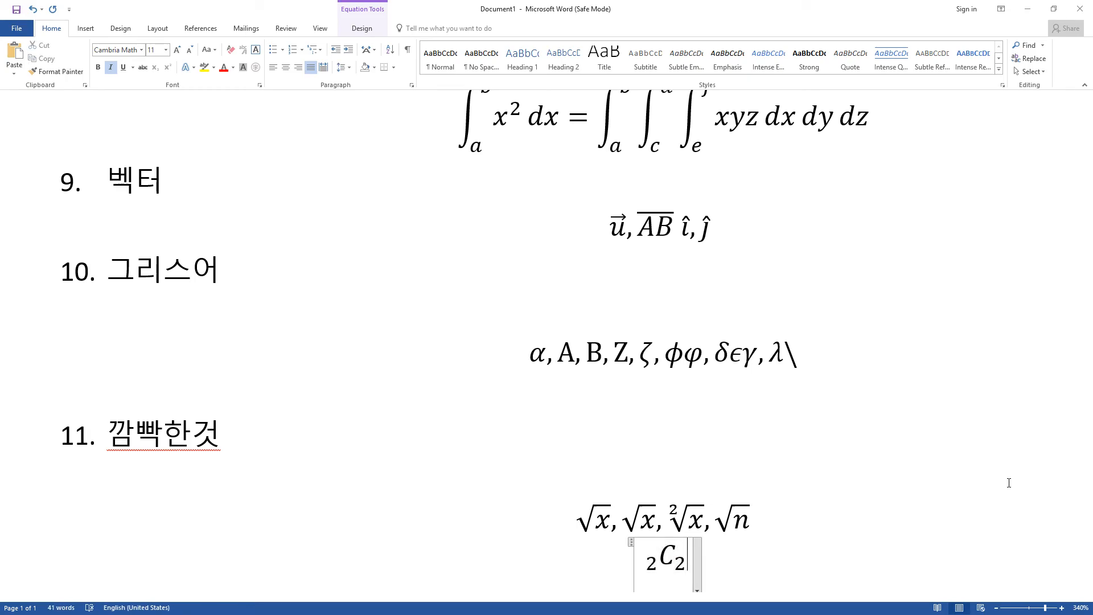
# Append = C(2,2) after the ₂C₂ term in the equation.
pyautogui.press('Left')
pyautogui.press('Right')
pyautogui.press('Right')
pyautogui.write('=')
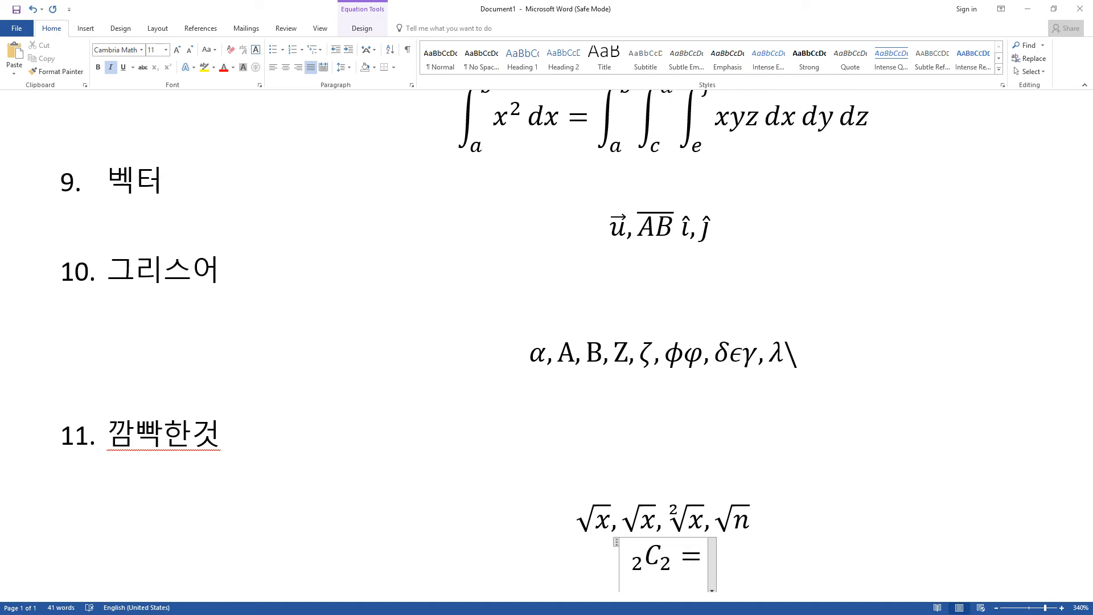
pyautogui.press('Left')
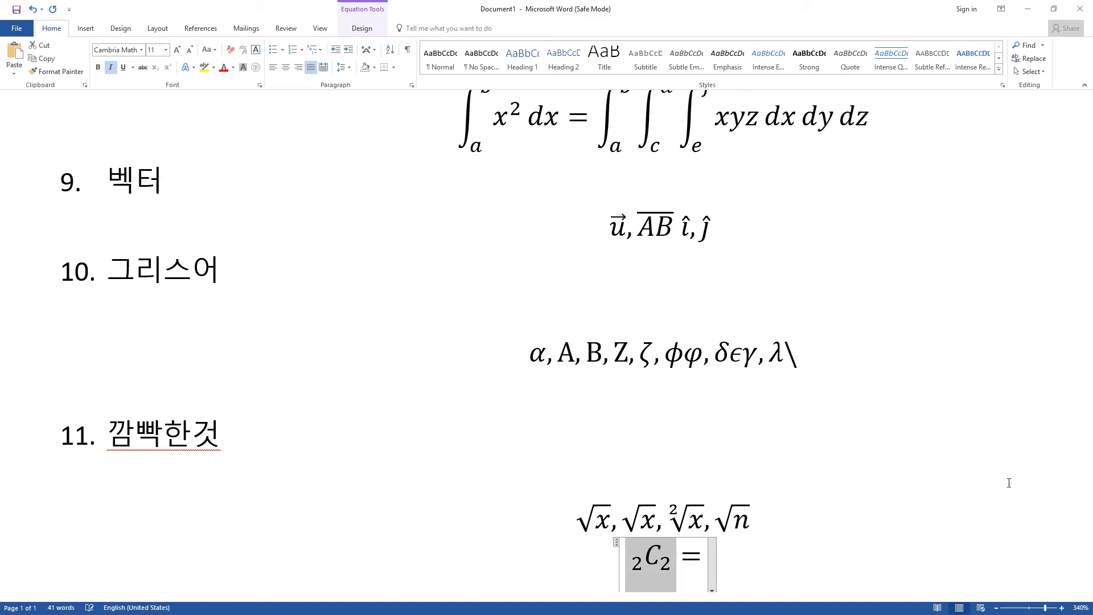
pyautogui.press('Right')
pyautogui.press('Right')
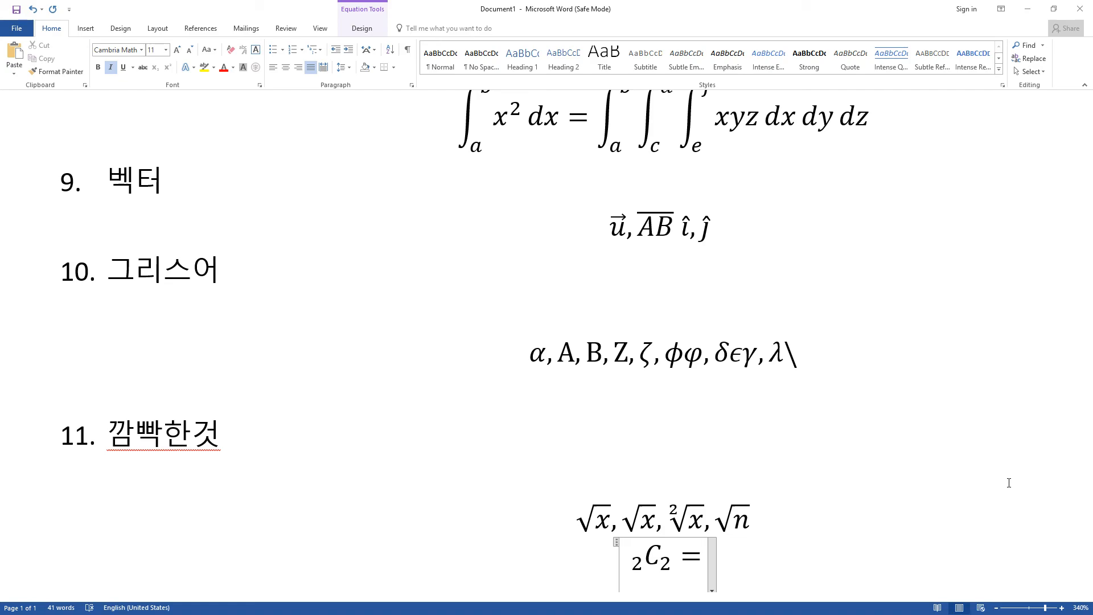
pyautogui.press('Left')
pyautogui.hotkey('shift', 'Left')
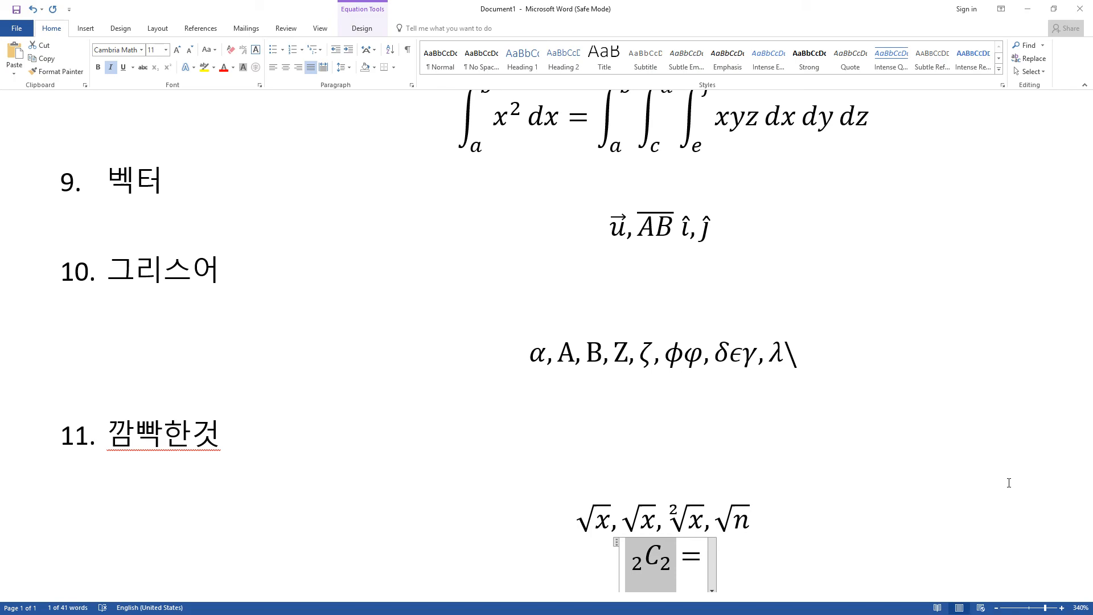
pyautogui.press('Right')
pyautogui.press('Right')
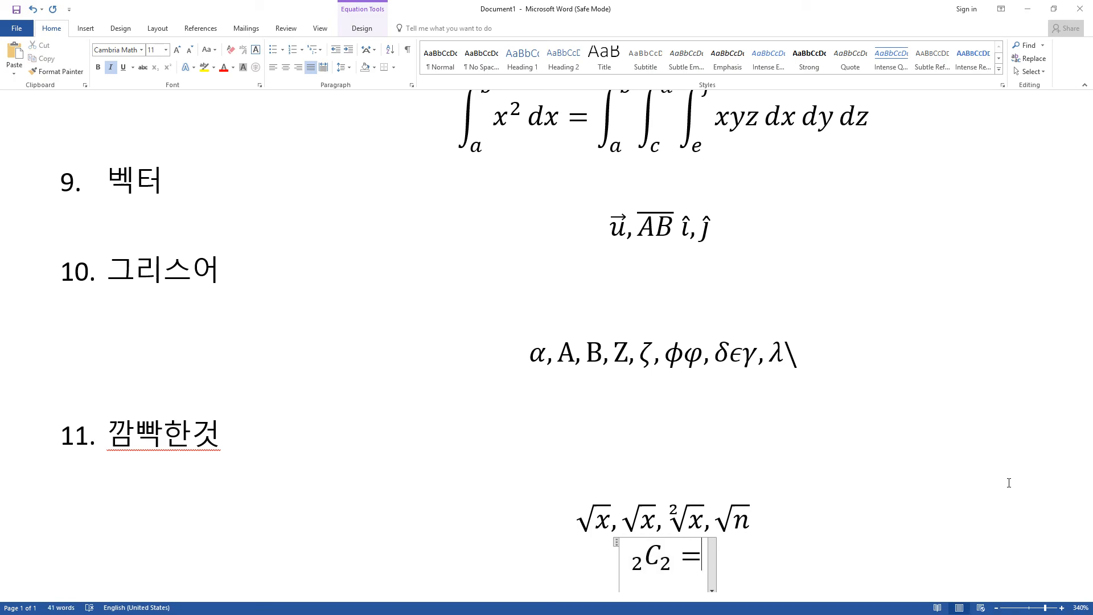
pyautogui.write('C()')
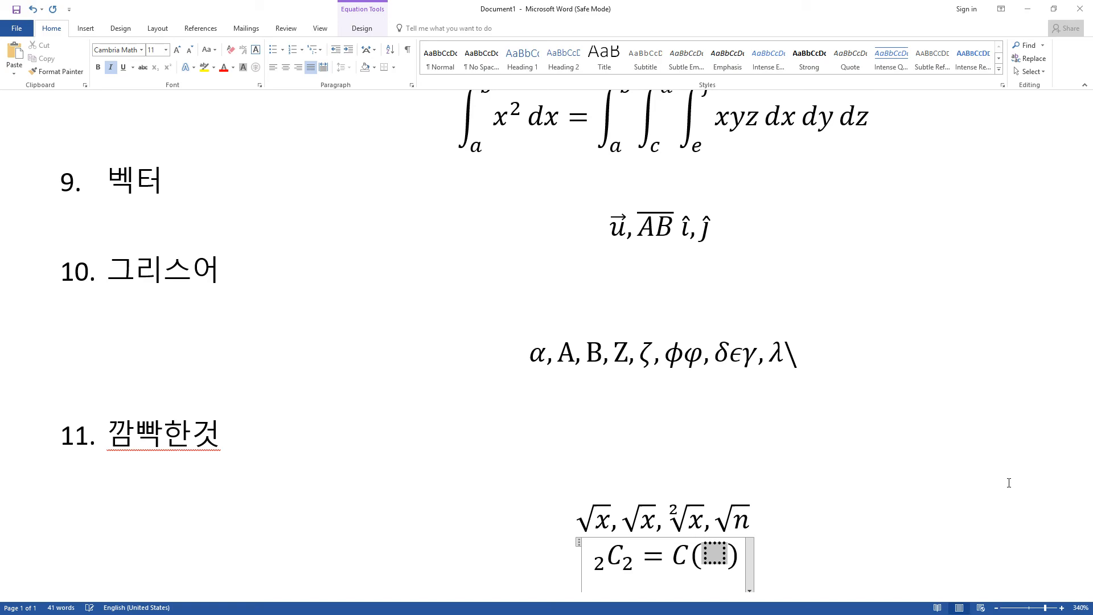
pyautogui.write('2,2')
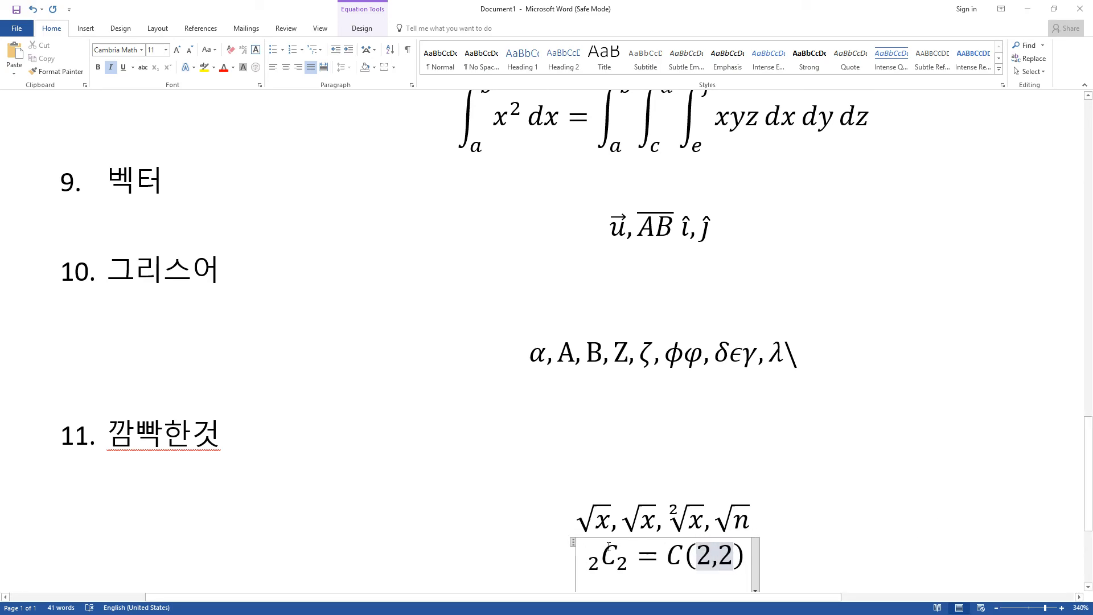
# Change the subscript after C to 1 and the second argument of C(2,2) to 1.
pyautogui.doubleClick(622, 563)
pyautogui.press('BackSpace')
pyautogui.write('1')
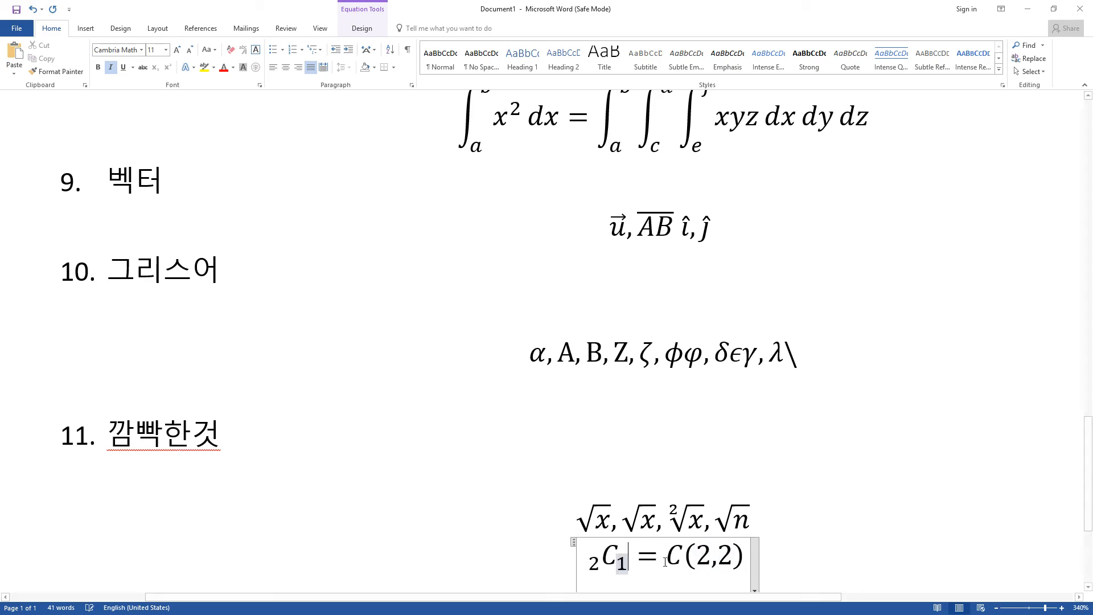
pyautogui.doubleClick(729, 553)
pyautogui.write('1')
pyautogui.press('Right')
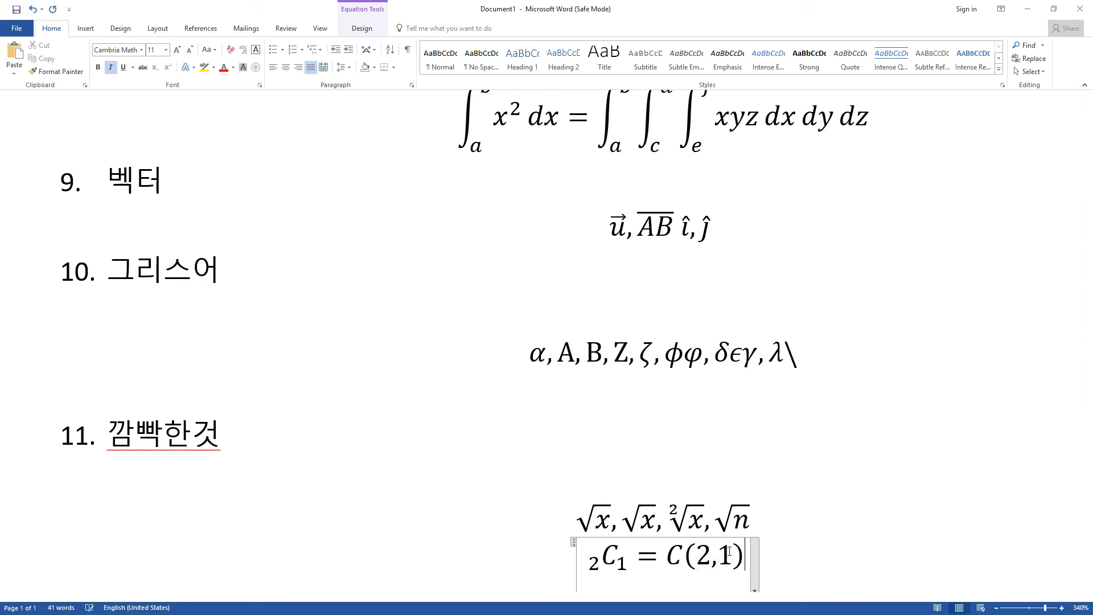
# Append an equals sign and parentheses holding 2 stacked above 1 to the combination equation.
pyautogui.write('=()')
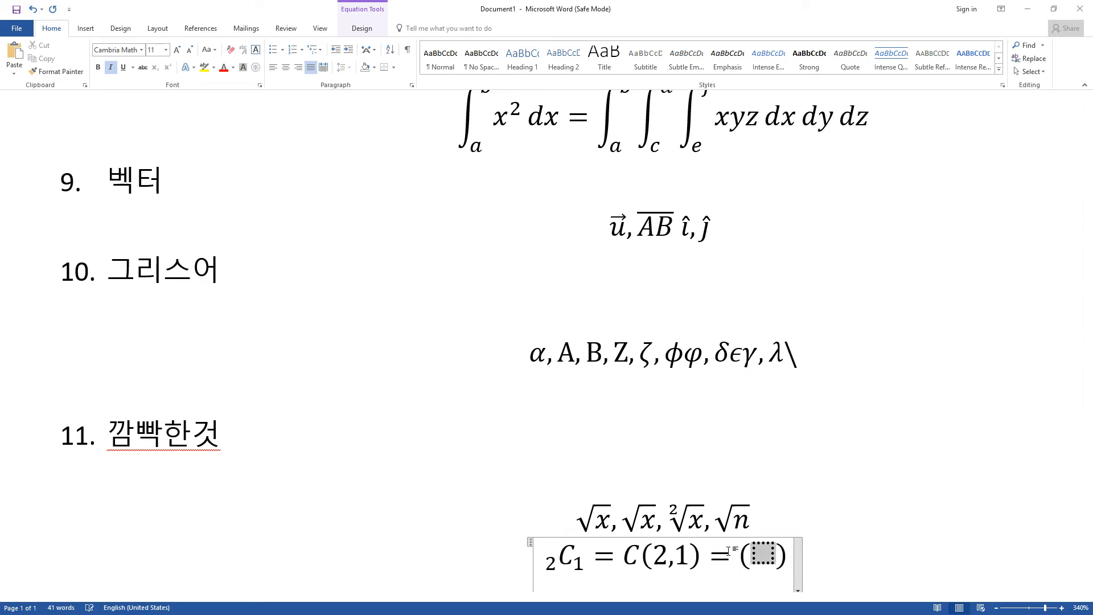
pyautogui.press('Return')
pyautogui.scroll(-10, 729, 551)
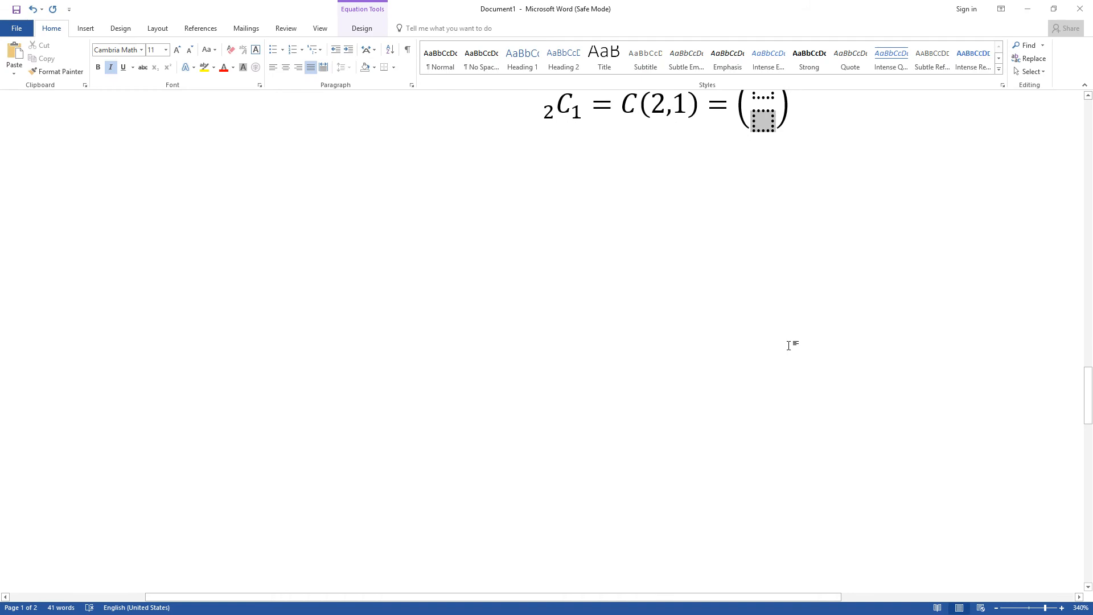
pyautogui.press('Up')
pyautogui.write('2')
pyautogui.press('Down')
pyautogui.write('1')
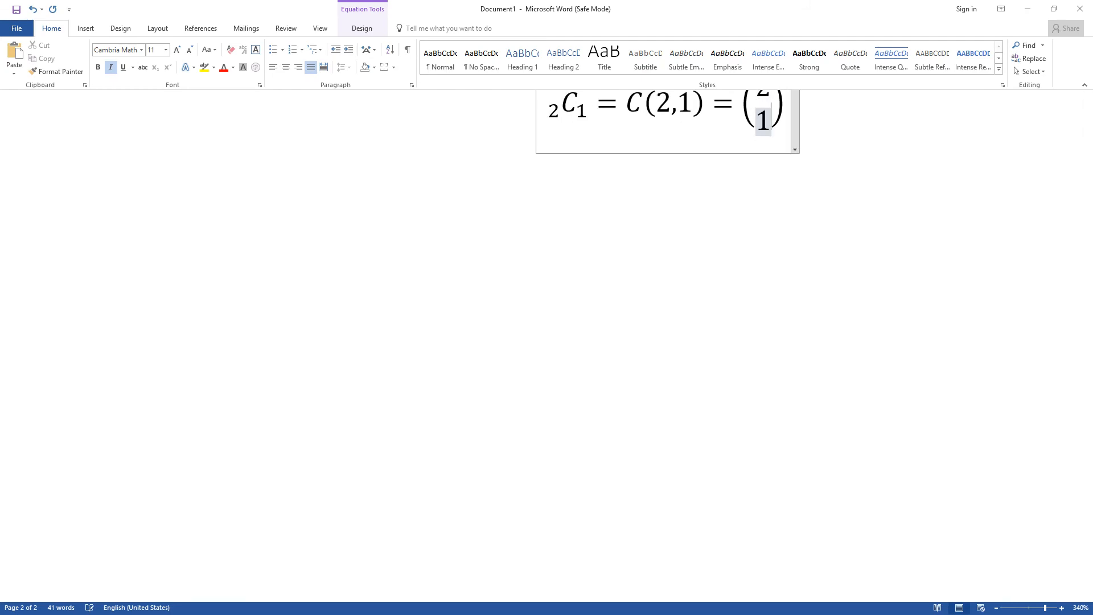
# Append P = and an empty fraction after the stacked parentheses, and remove the fraction again.
pyautogui.scroll(2, 788, 342)
pyautogui.click(785, 290)
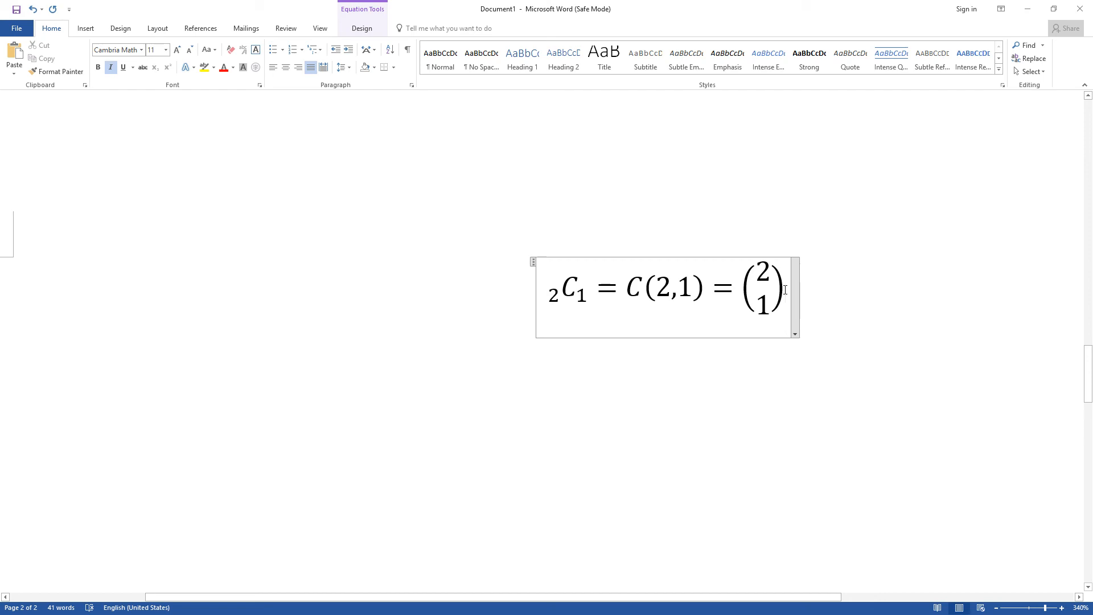
pyautogui.write('P=/')
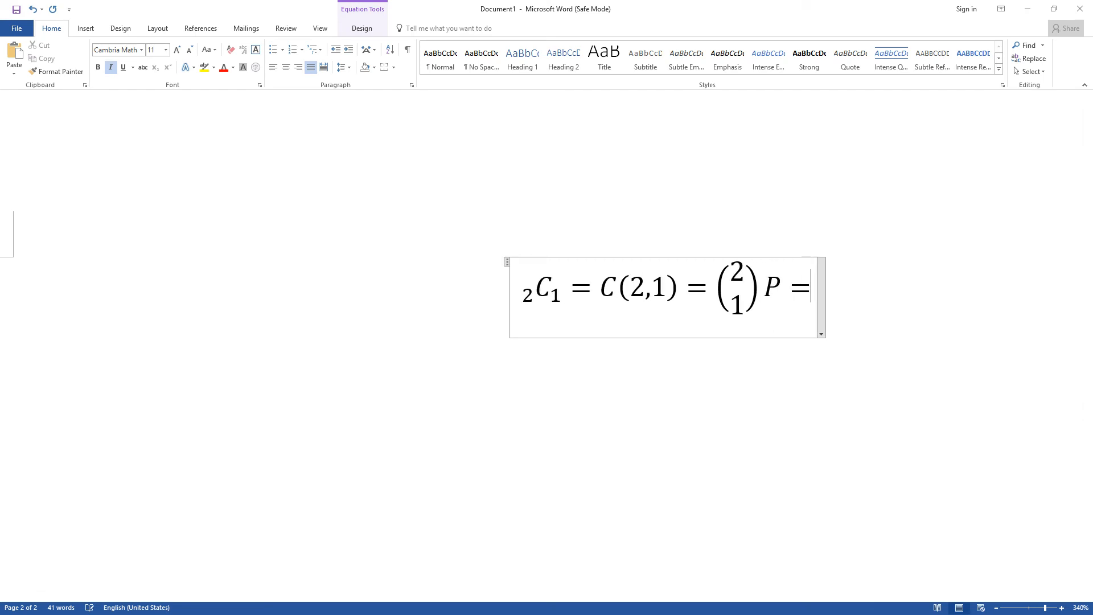
pyautogui.press('Up')
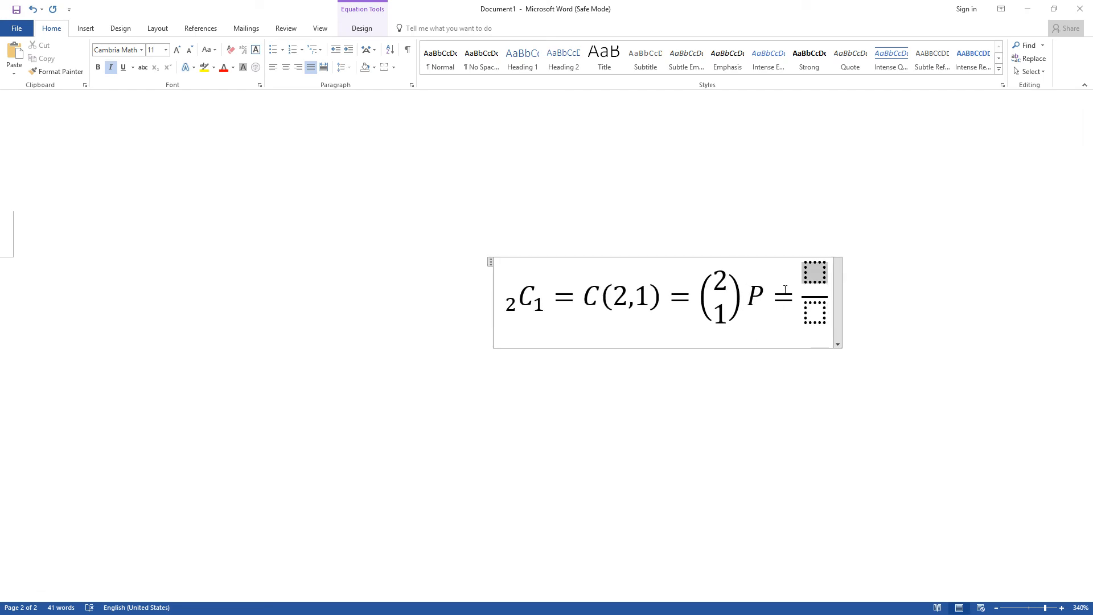
pyautogui.press('Down')
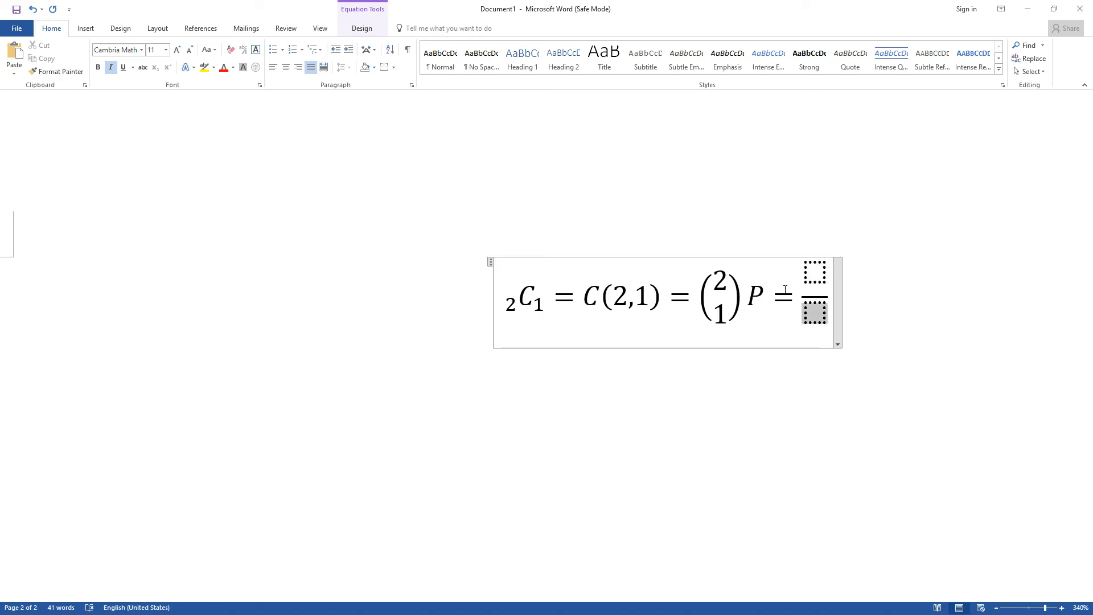
pyautogui.press('Right')
pyautogui.press('BackSpace')
pyautogui.press('BackSpace')
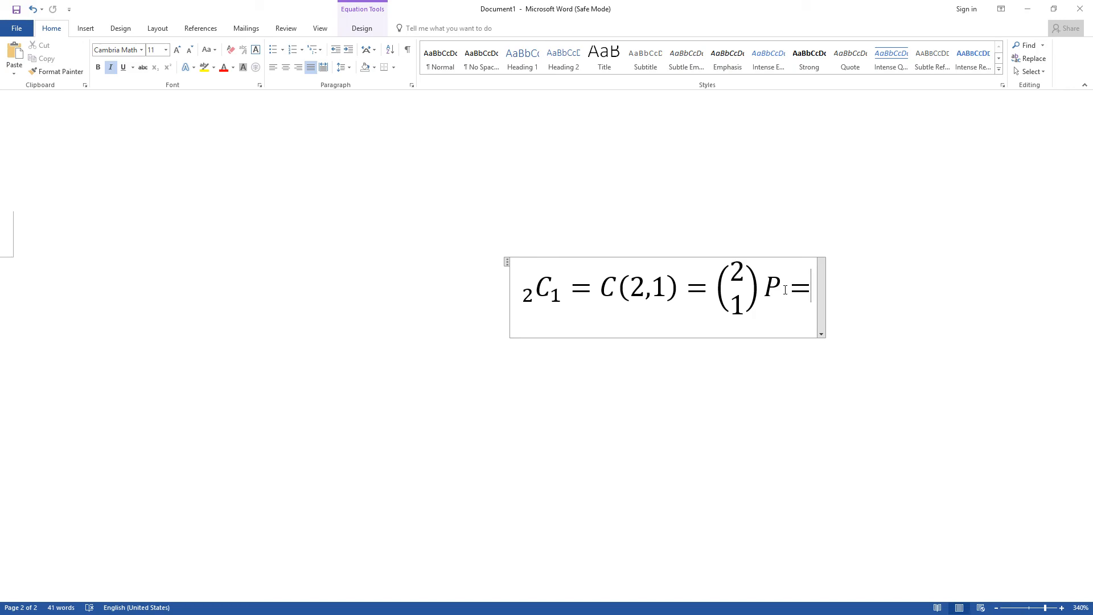
# Delete the whole combination equation below the radicals, along with its empty line.
pyautogui.press('BackSpace')
pyautogui.press('BackSpace')
pyautogui.press('BackSpace')
pyautogui.press('BackSpace')
pyautogui.press('BackSpace')
pyautogui.press('BackSpace')
pyautogui.press('BackSpace')
pyautogui.press('BackSpace')
pyautogui.press('BackSpace')
pyautogui.press('BackSpace')
pyautogui.press('BackSpace')
pyautogui.press('BackSpace')
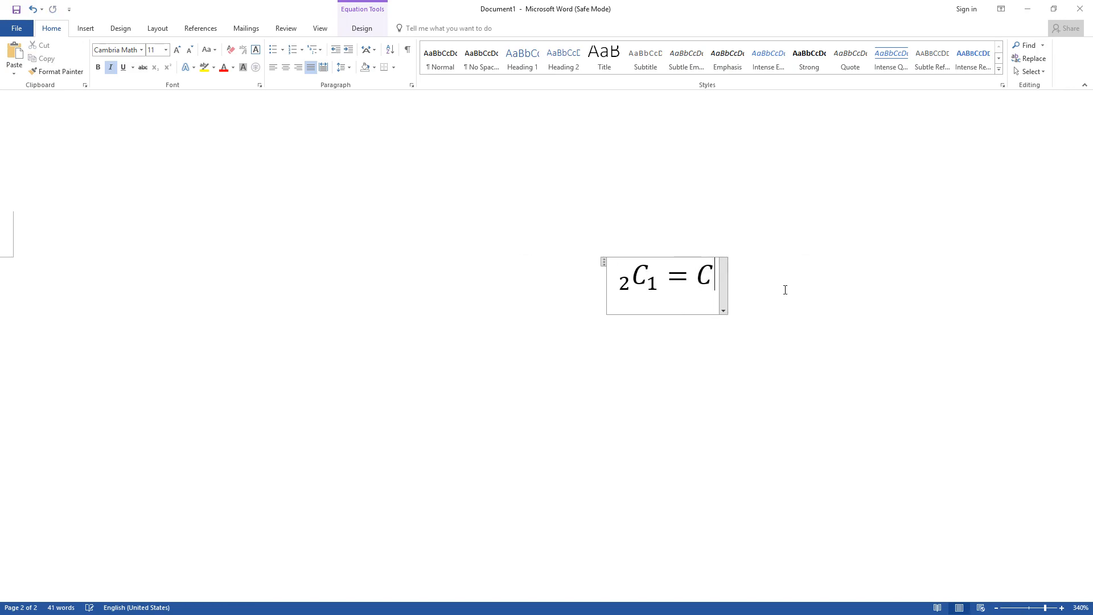
pyautogui.press('BackSpace')
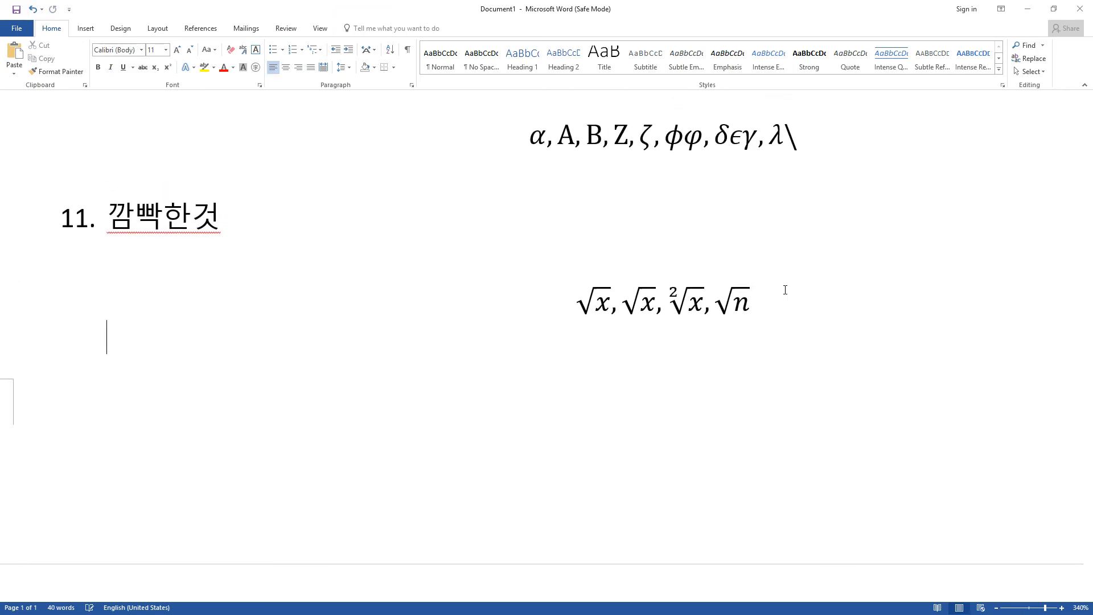
pyautogui.press('BackSpace')
pyautogui.press('BackSpace')
# Add blank lines after the Greek letter equation and insert a page break before item 11.
pyautogui.click(878, 144)
pyautogui.press('Return')
pyautogui.press('Return')
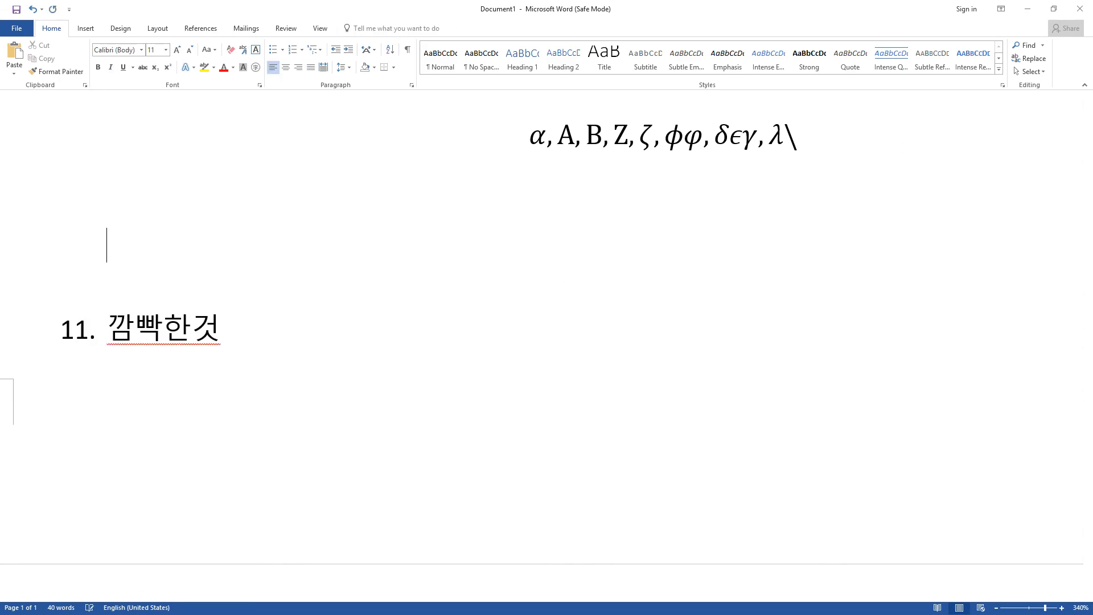
pyautogui.hotkey('ctrl', 'Return')
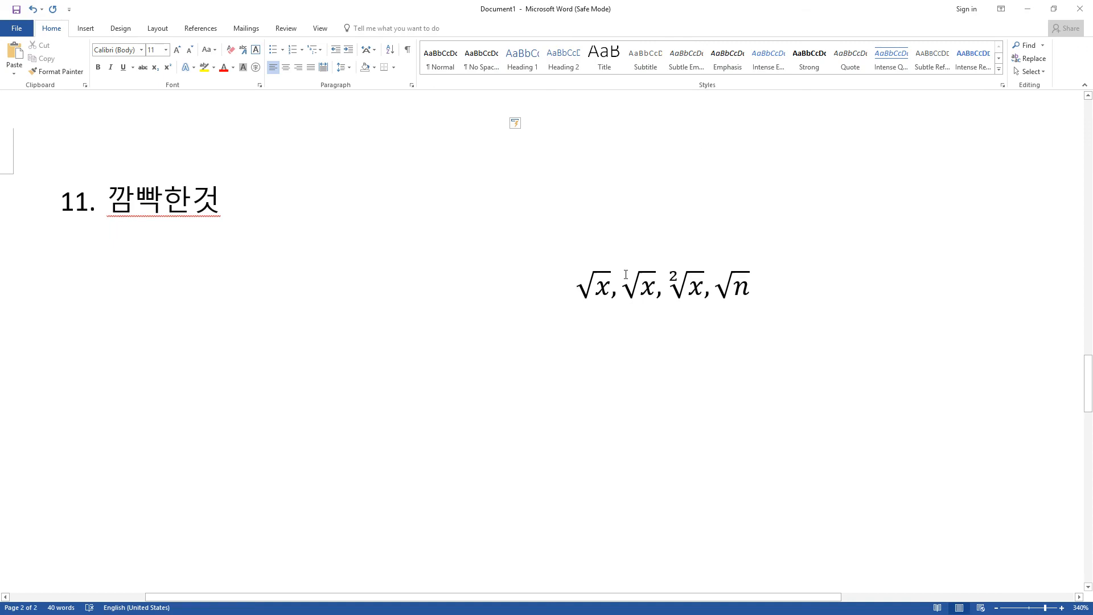
# Copy the second √x to a new line below the radicals and clear it to get an empty equation.
pyautogui.doubleClick(624, 284)
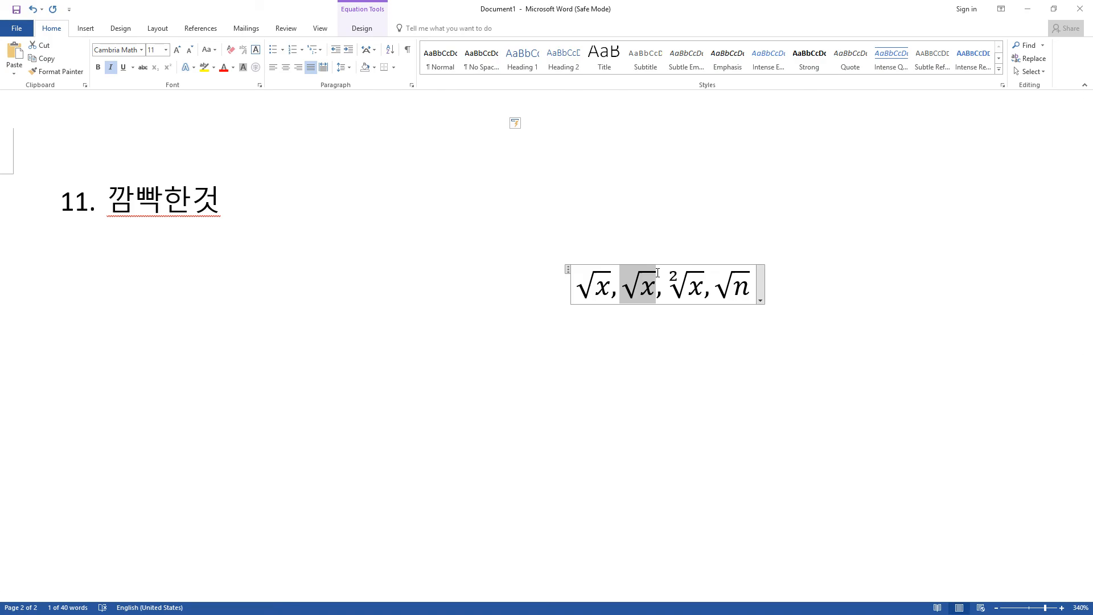
pyautogui.click(827, 278)
pyautogui.press('Return')
pyautogui.press('Return')
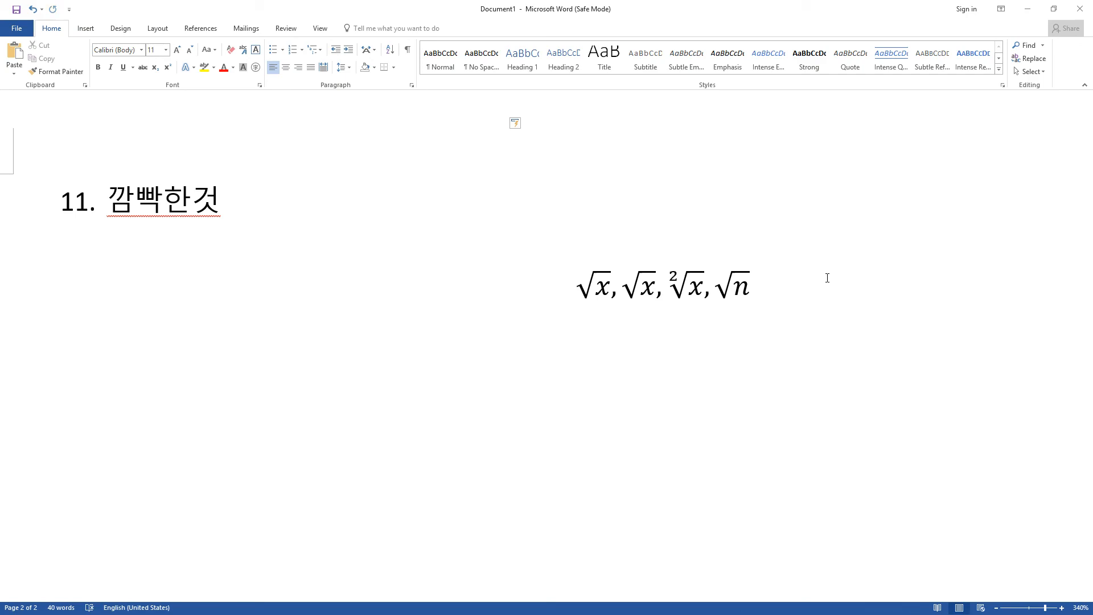
pyautogui.hotkey('ctrl', 'v')
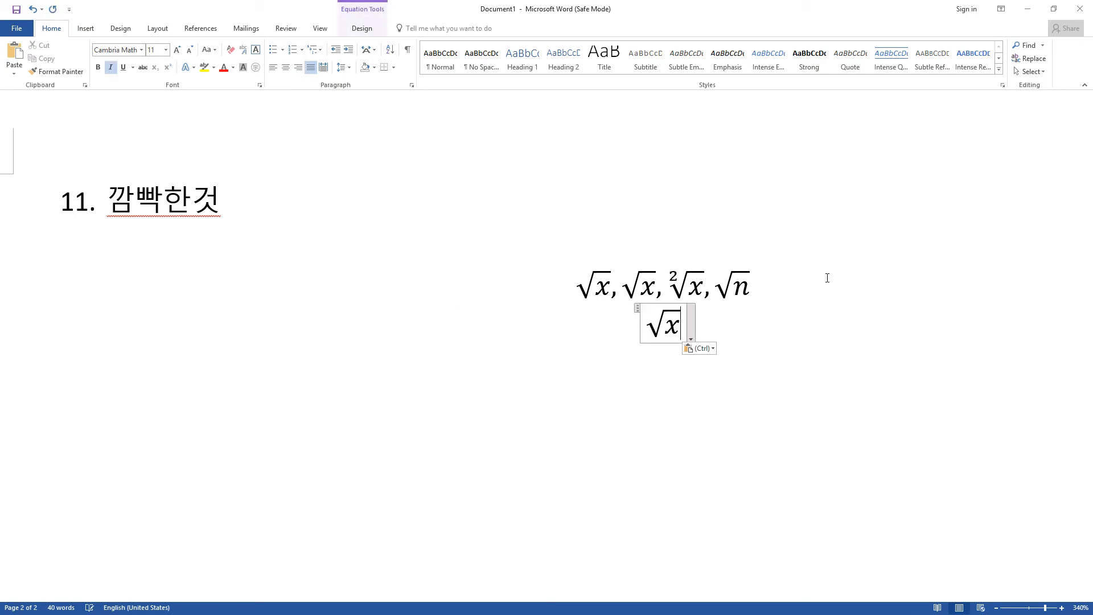
pyautogui.press('BackSpace')
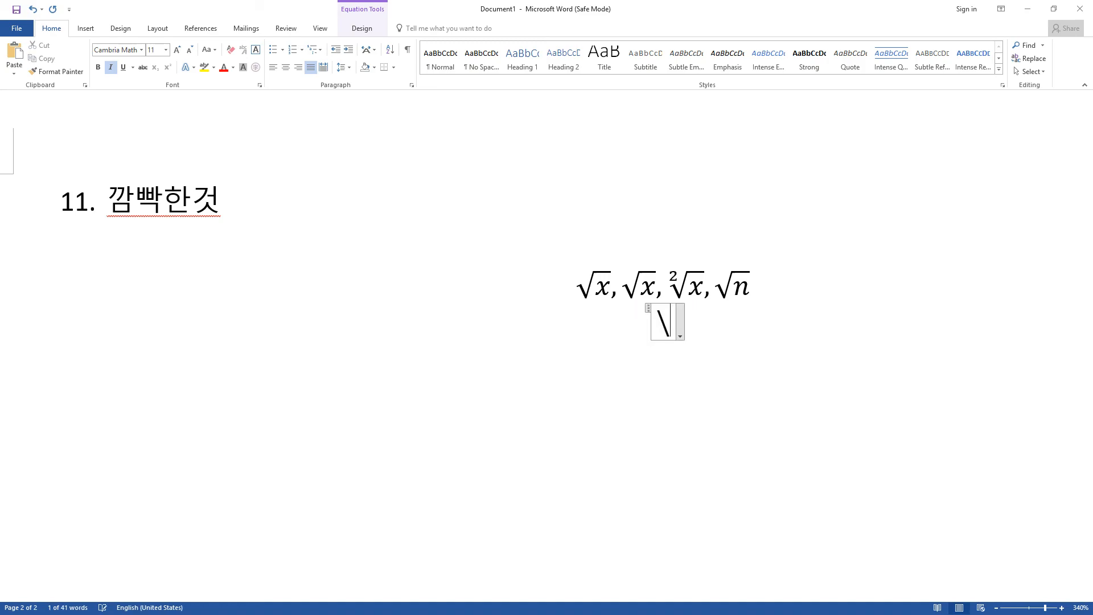
# Write ℝ, ℤ in the new equation using \doubleR and \doubleZ.
pyautogui.write('\\double')
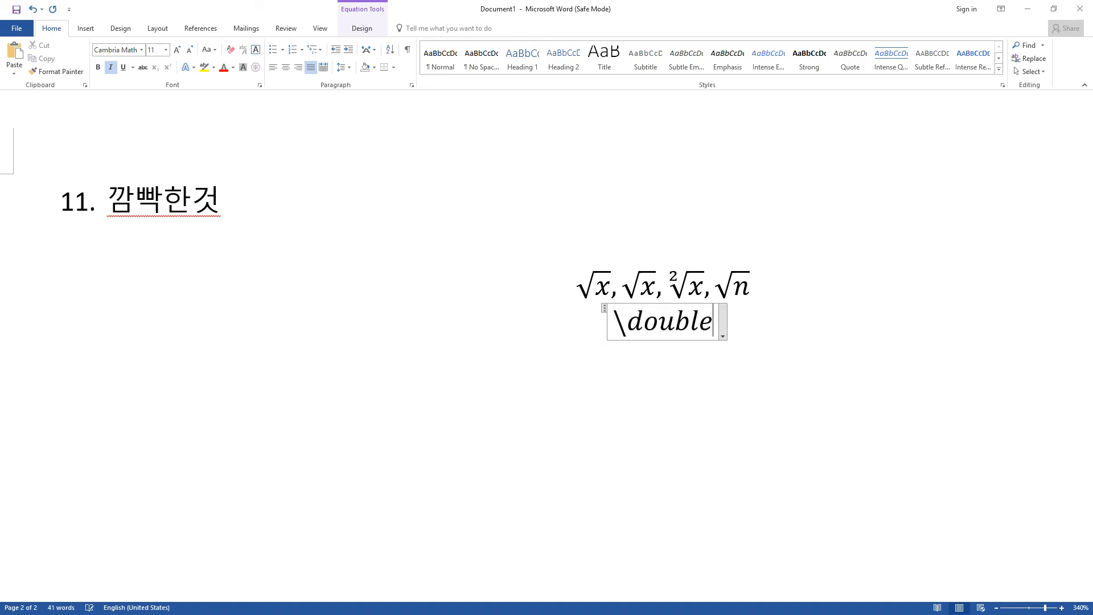
pyautogui.write('R ')
pyautogui.write(',\\')
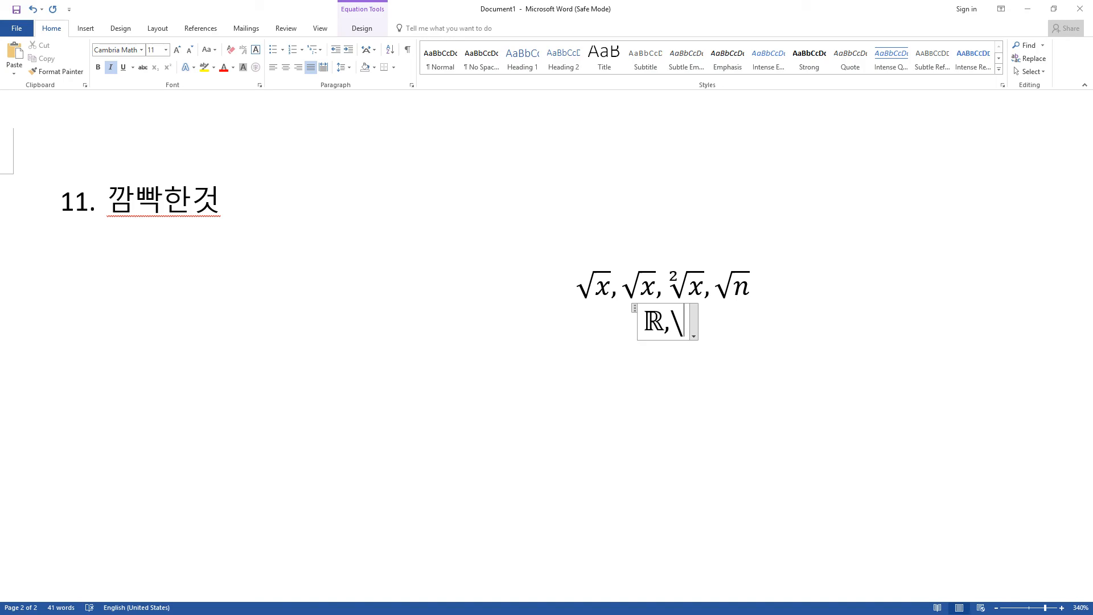
pyautogui.write('doubleZ ')
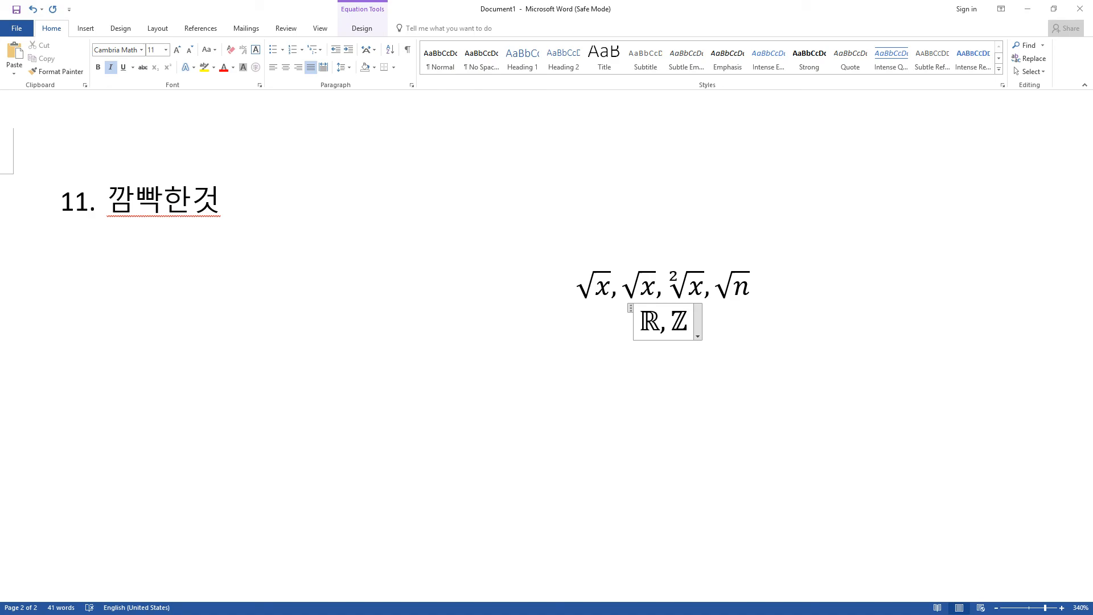
# Append ℂ, a comma, ℕ, 𝔸 and ℚ to the ℝ, ℤ equation using \doubleC, \doubleN, \doubleA and \doubleQ.
pyautogui.write('\\double')
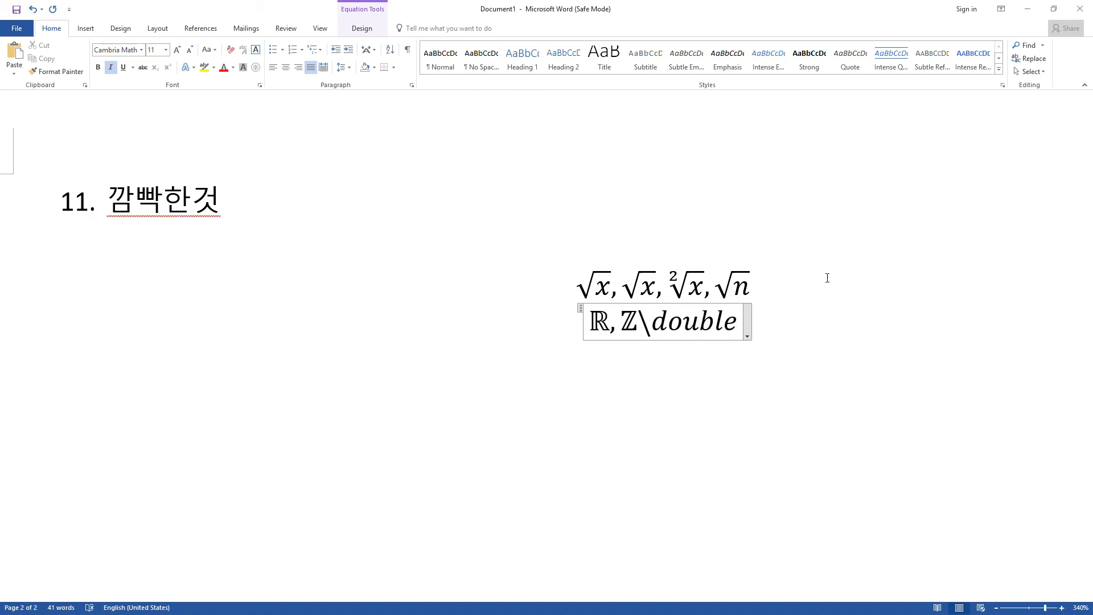
pyautogui.write('C ')
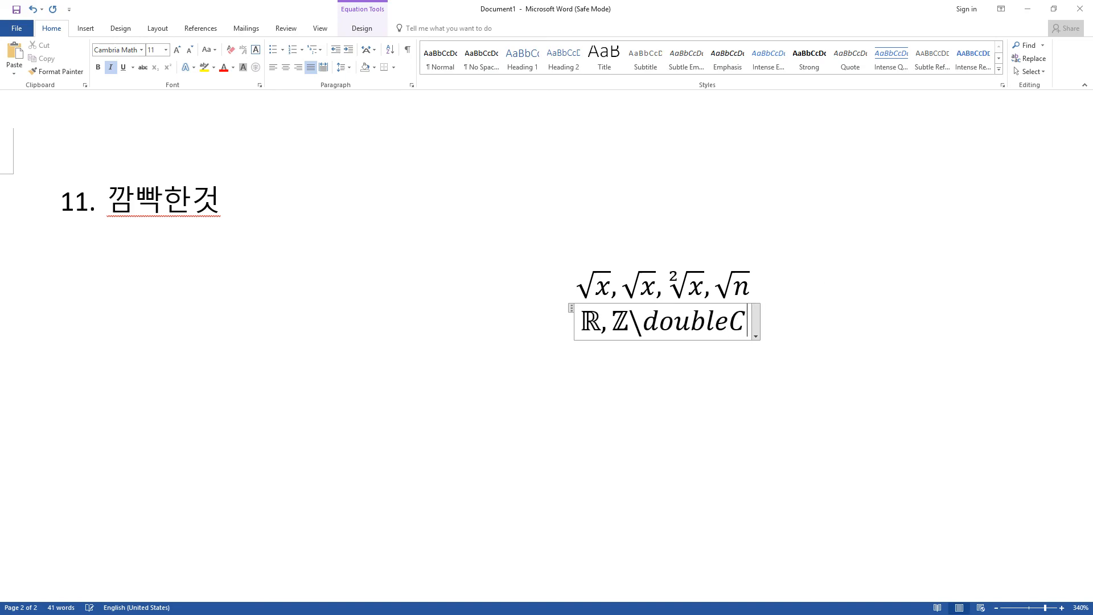
pyautogui.write(',\\')
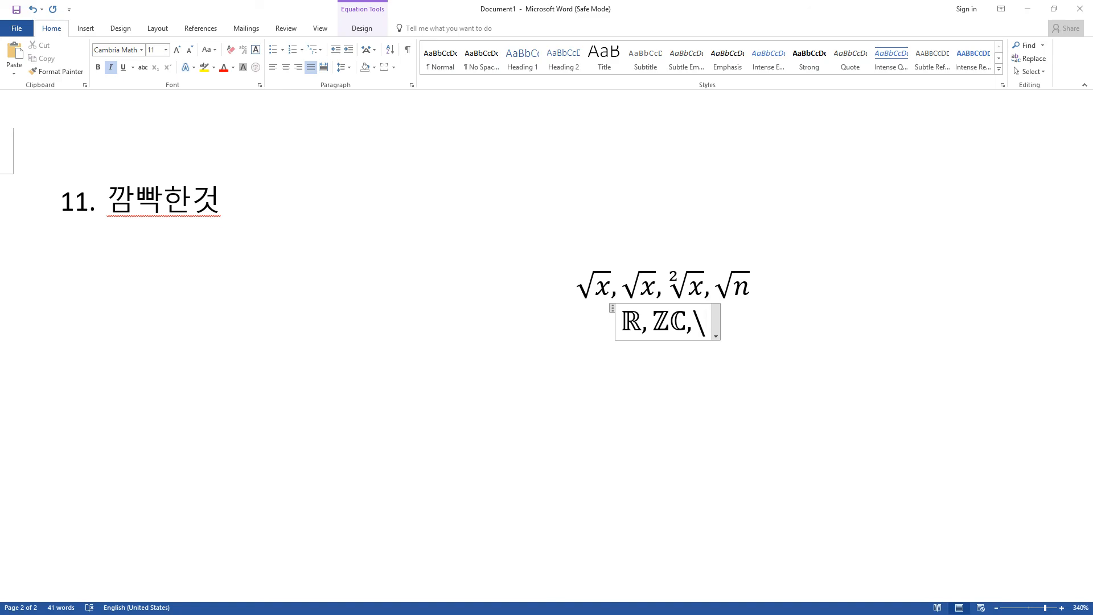
pyautogui.write('double')
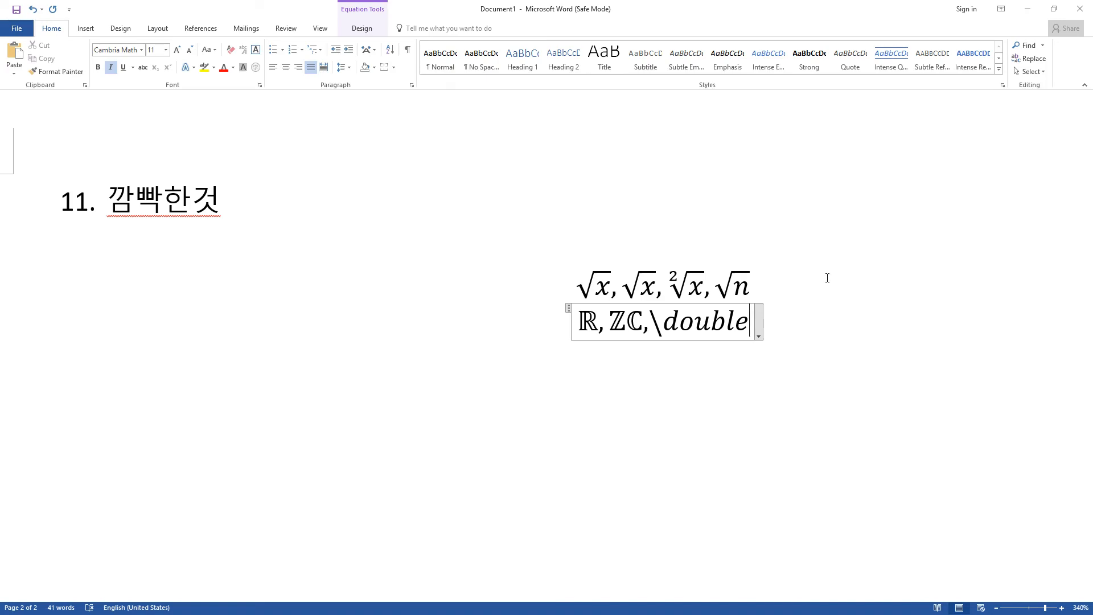
pyautogui.write('N\\dou')
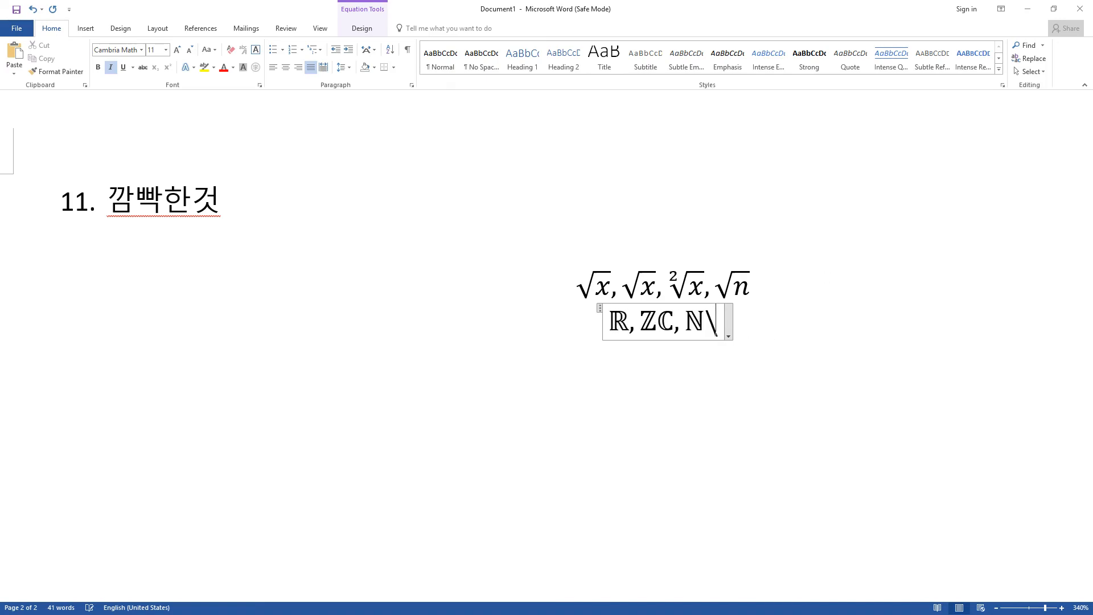
pyautogui.write('bleA \\do')
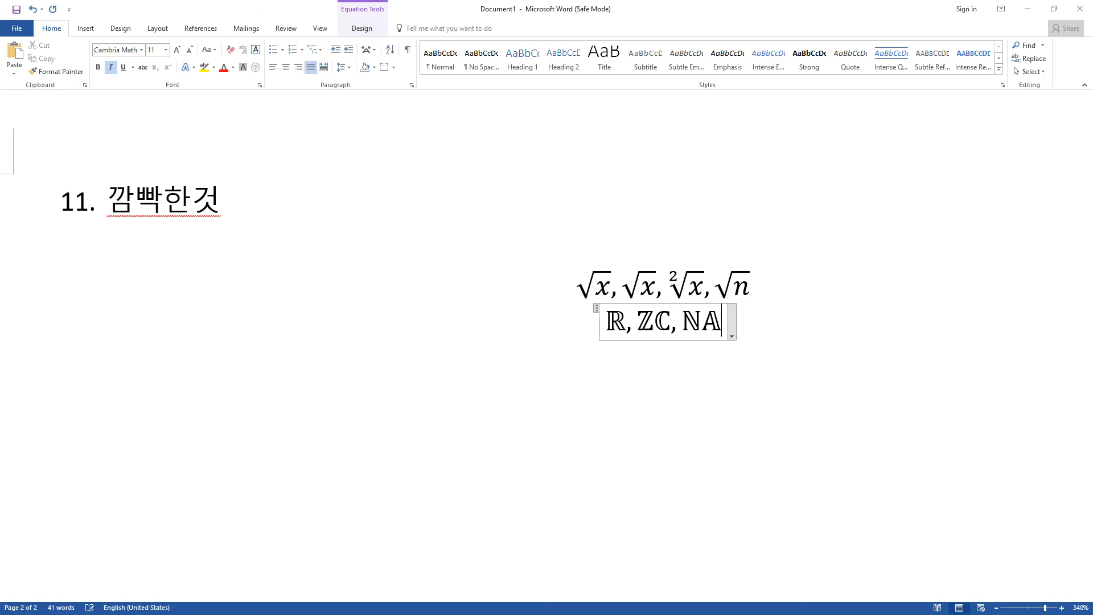
pyautogui.write('ubleQ')
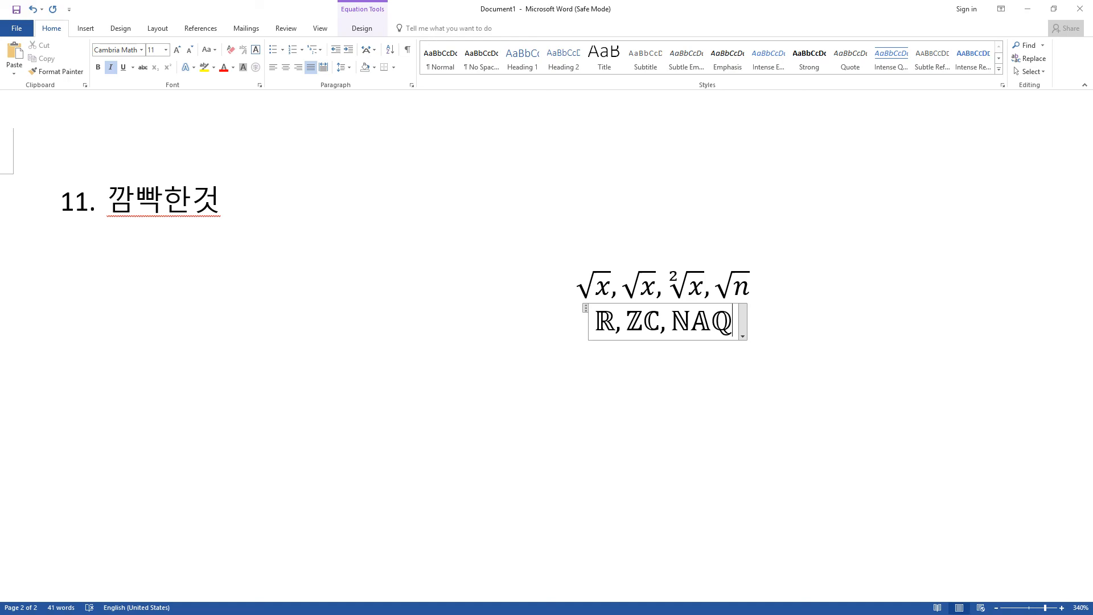
# Add a comma and two script capital B symbols after ℚ using \scriptB.
pyautogui.write(',\\')
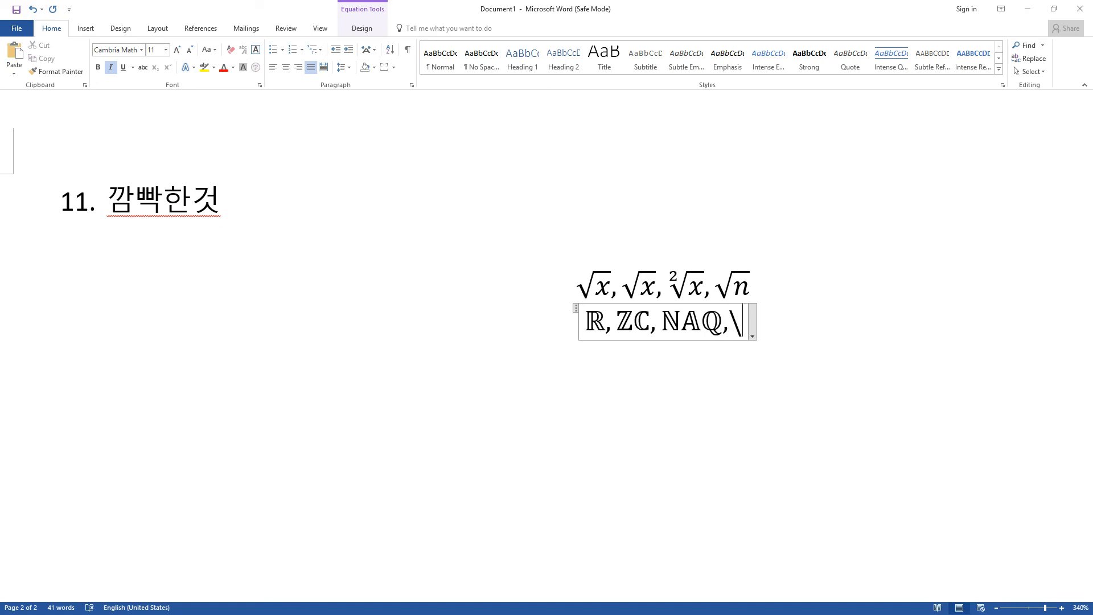
pyautogui.write('s')
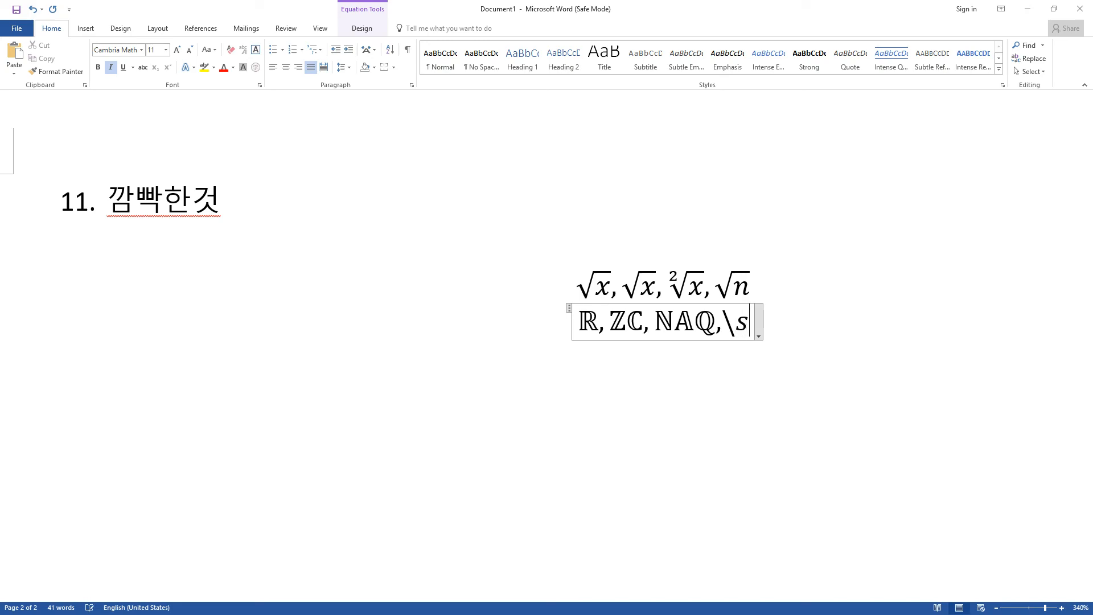
pyautogui.write('criptB ')
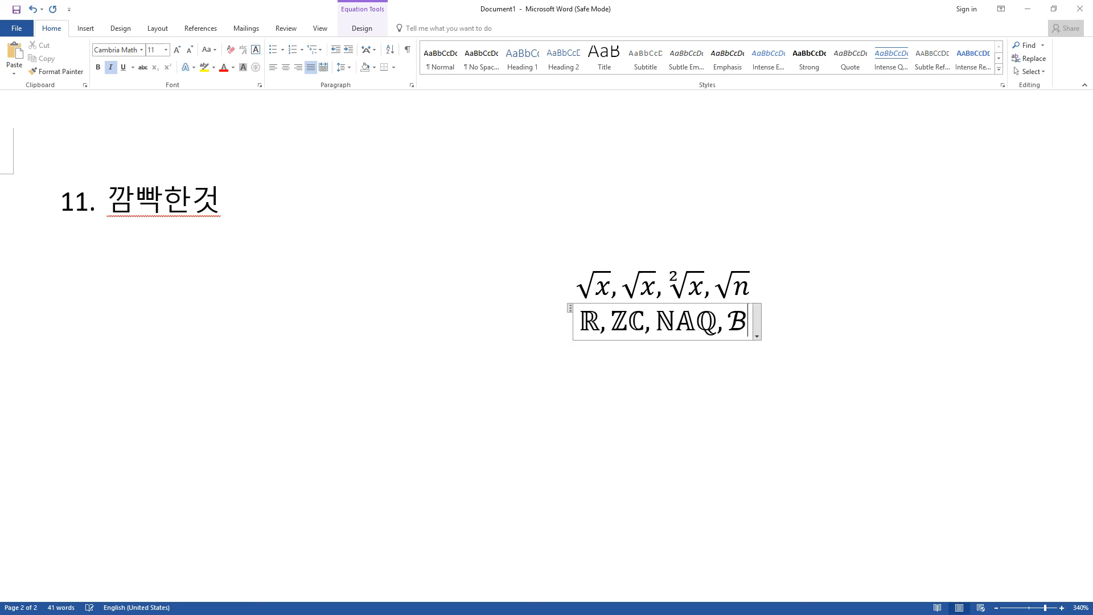
pyautogui.write('\\s')
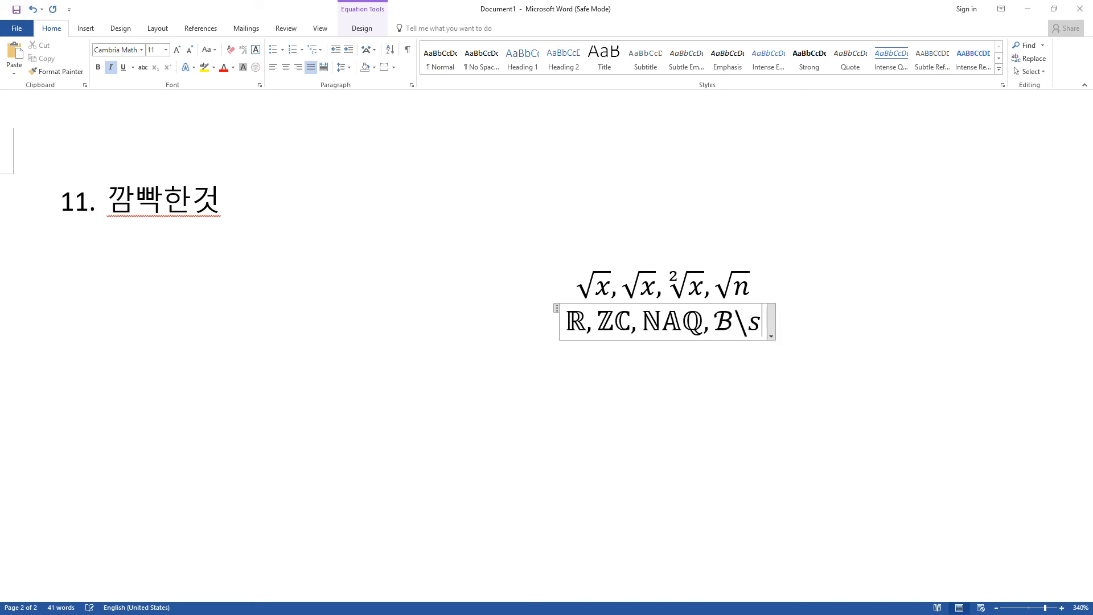
pyautogui.write('criptB')
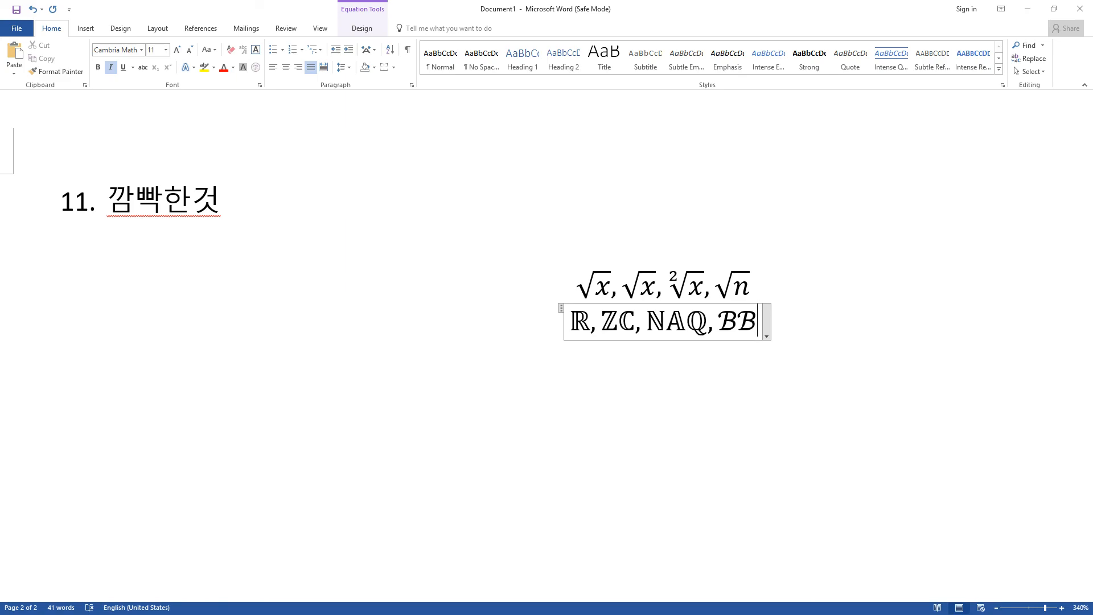
# Append ΓΓγσ to the end of the equation using \Gamma twice, \gamma and \sigma, and leave the equation.
pyautogui.write('\\')
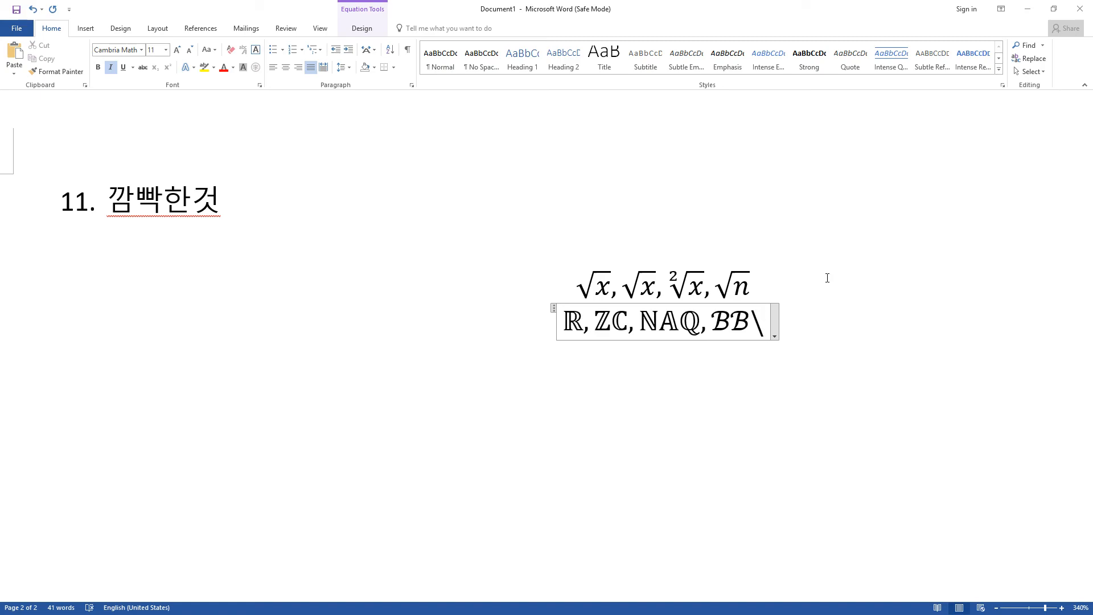
pyautogui.write('Gamma')
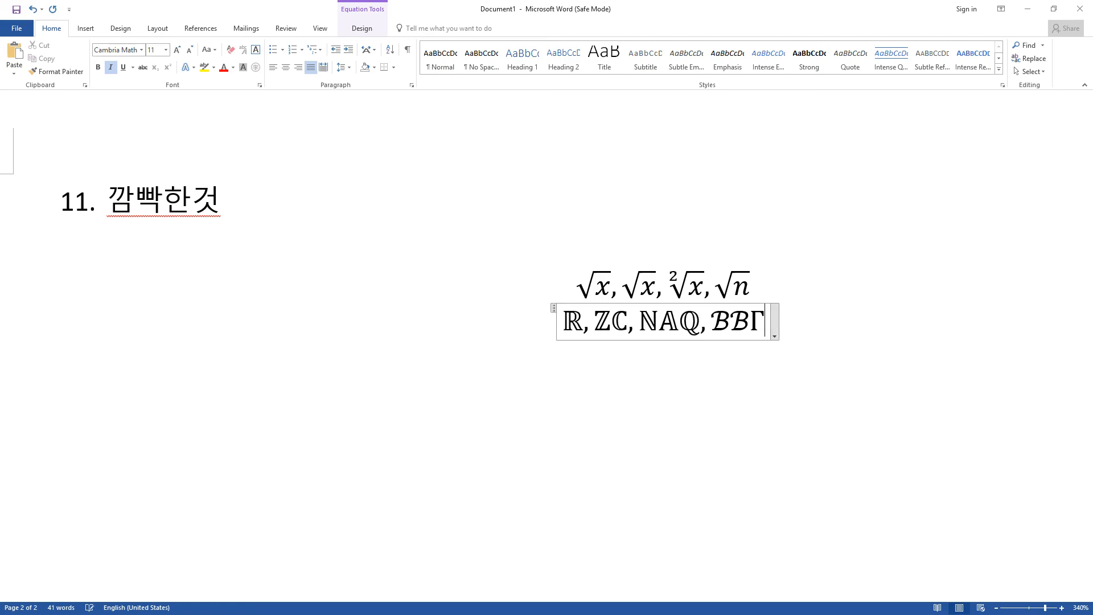
pyautogui.write(' \\Ga')
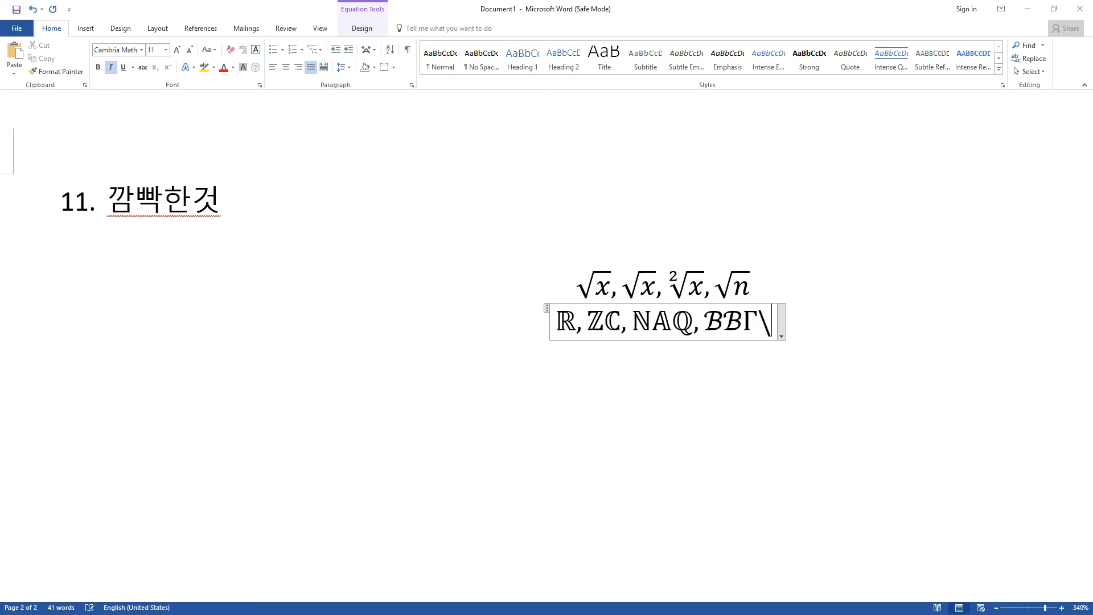
pyautogui.write('mma \\gam')
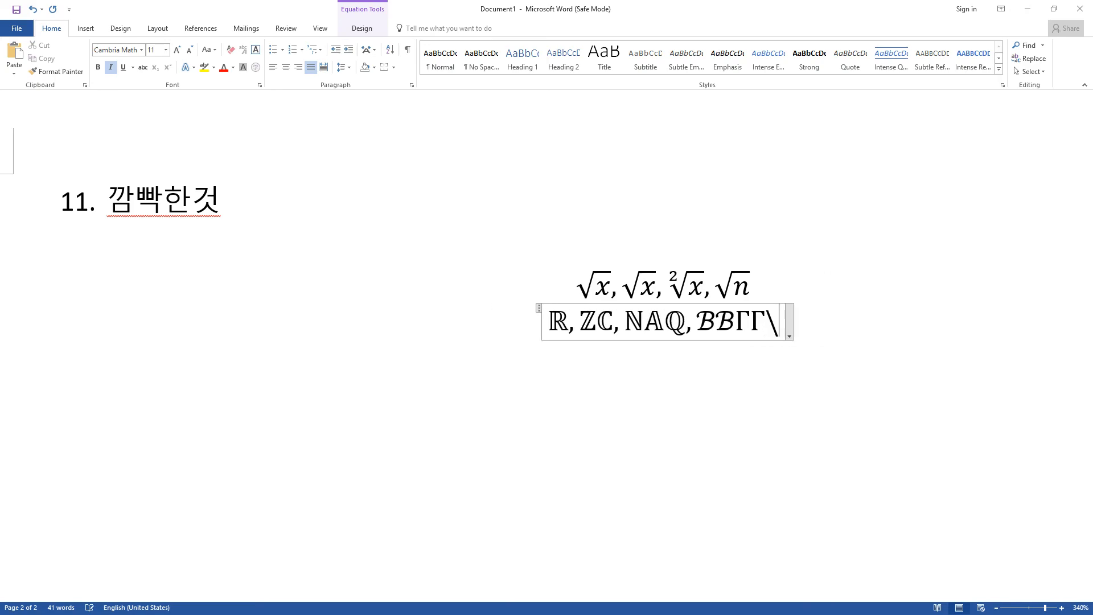
pyautogui.write('ma')
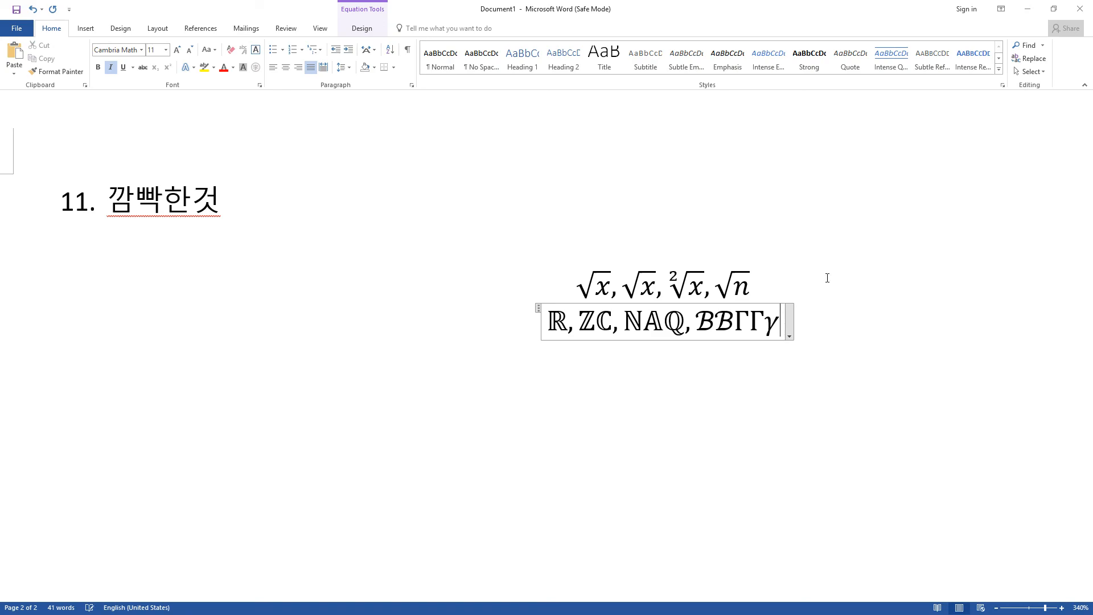
pyautogui.write('\\')
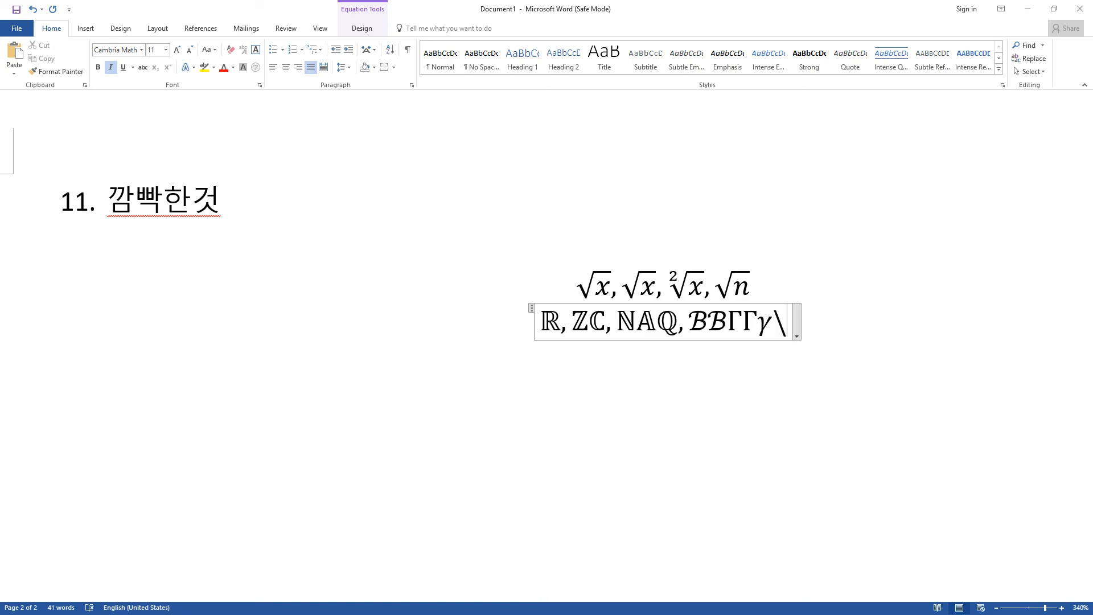
pyautogui.write('냫')
pyautogui.press('BackSpace')
pyautogui.press('BackSpace')
pyautogui.press('BackSpace')
pyautogui.write('sigma')
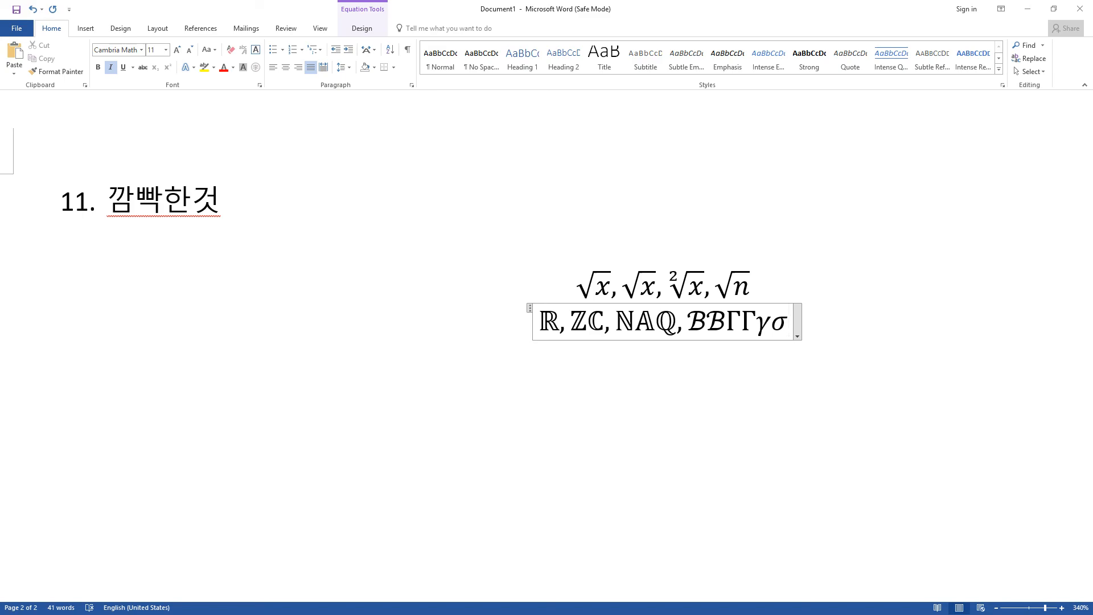
pyautogui.click(756, 227)
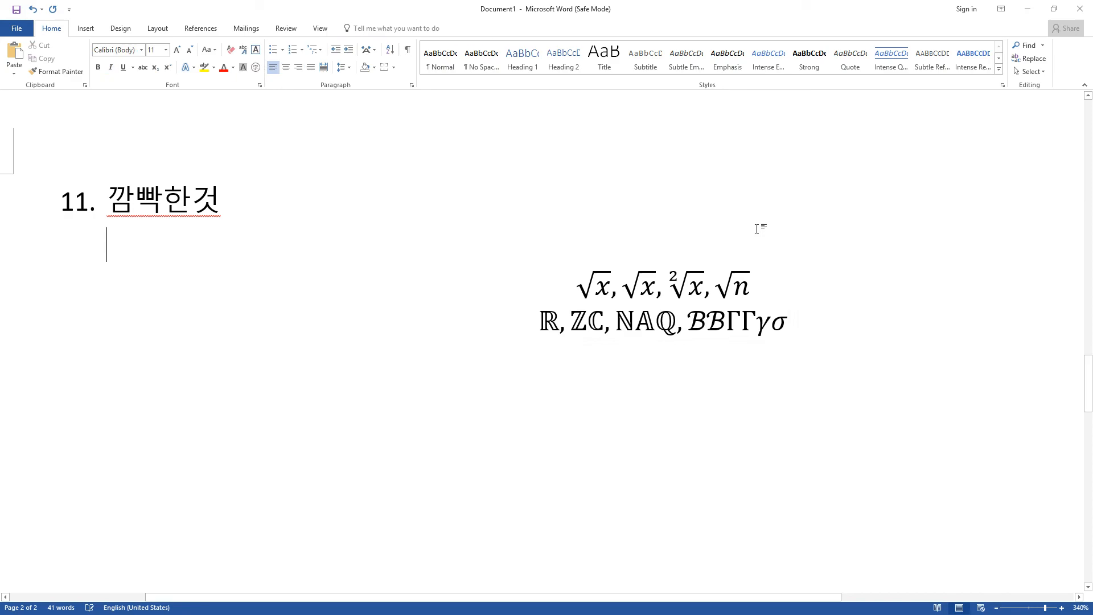
# Review the example equations under all the numbered topics throughout the document.
pyautogui.scroll(8, 758, 229)
pyautogui.scroll(10, 757, 228)
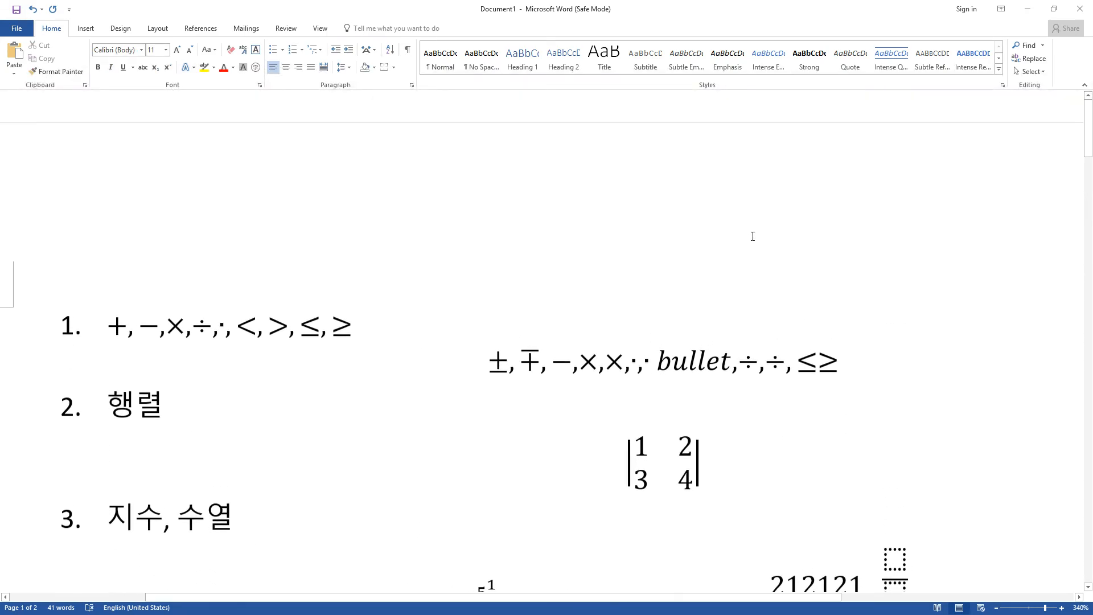
pyautogui.scroll(-3, 753, 237)
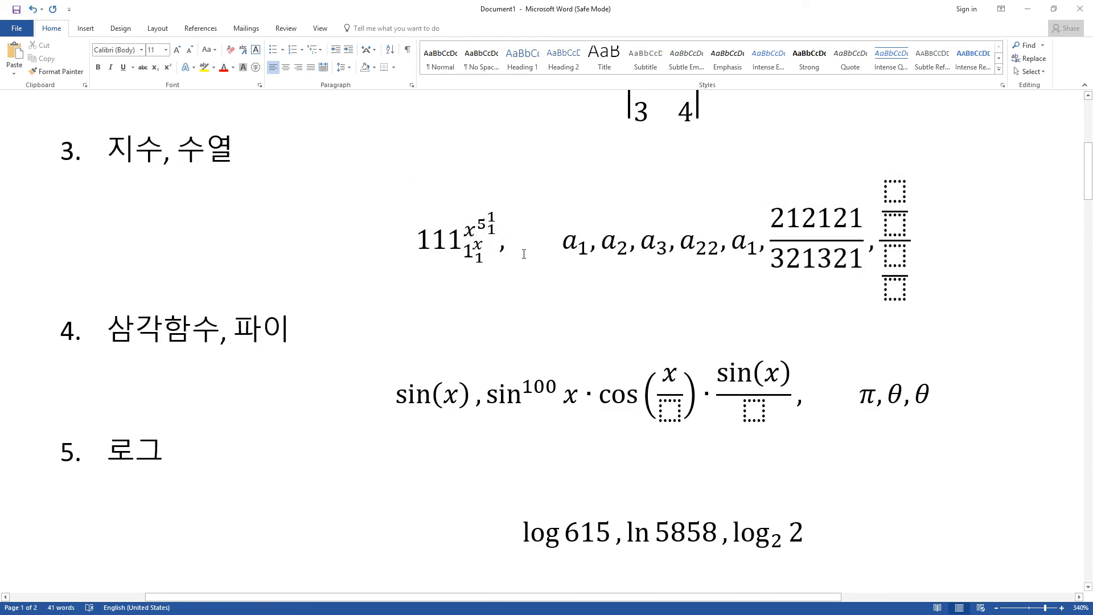
pyautogui.scroll(-10, 482, 310)
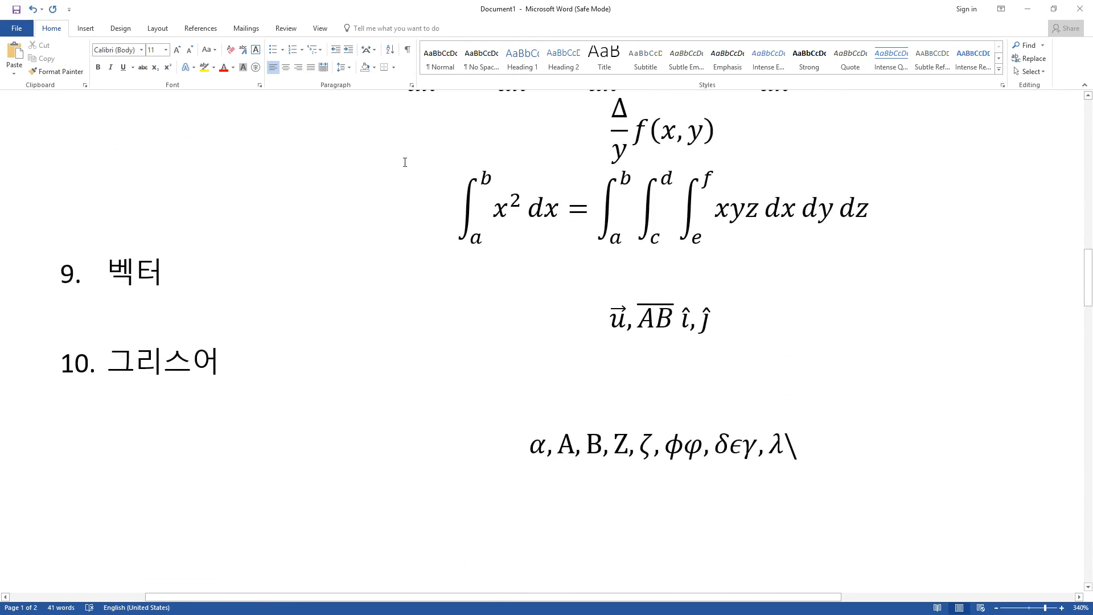
pyautogui.scroll(5, 426, 290)
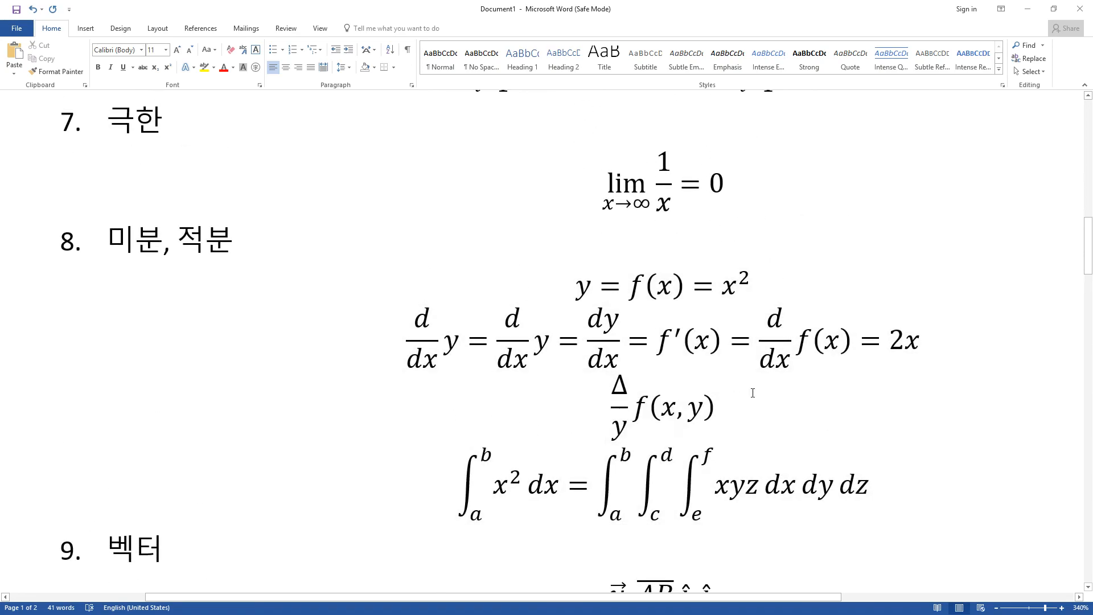
pyautogui.scroll(12, 752, 398)
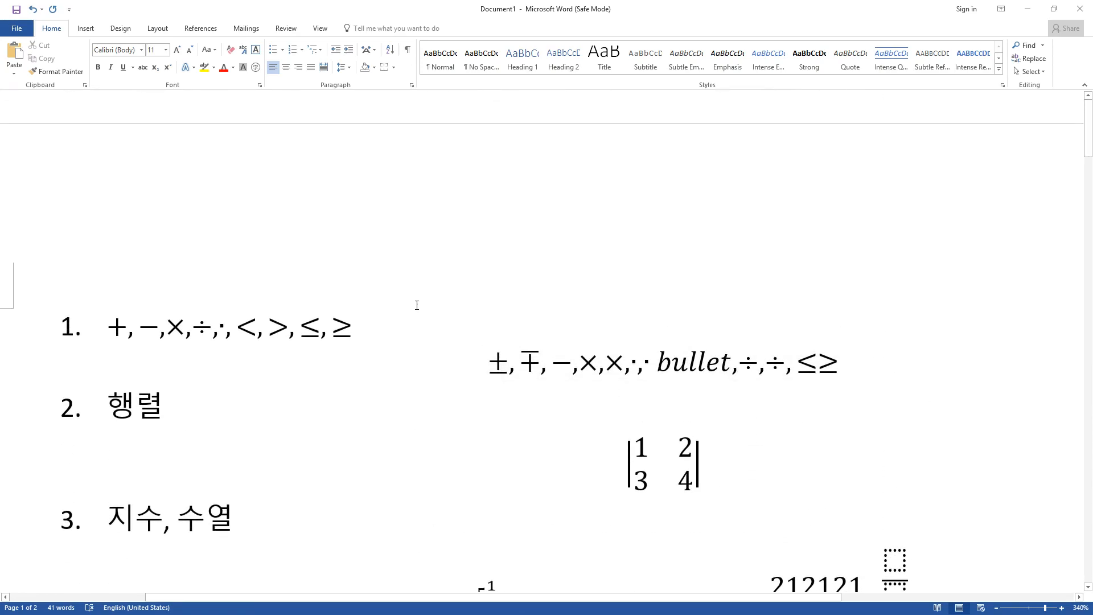
pyautogui.scroll(-5, 247, 351)
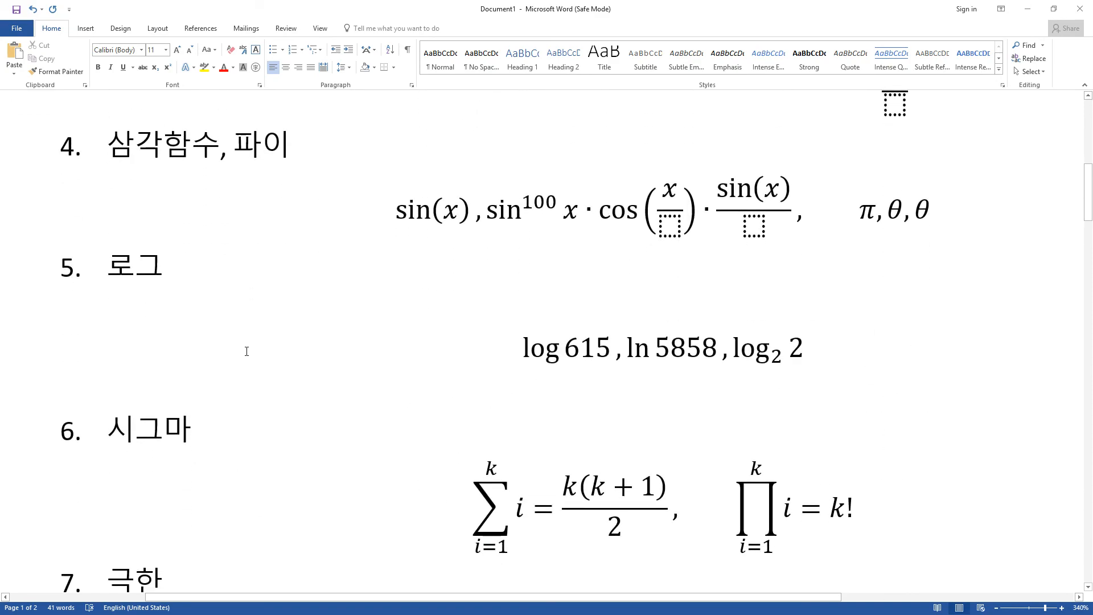
pyautogui.scroll(-12, 247, 351)
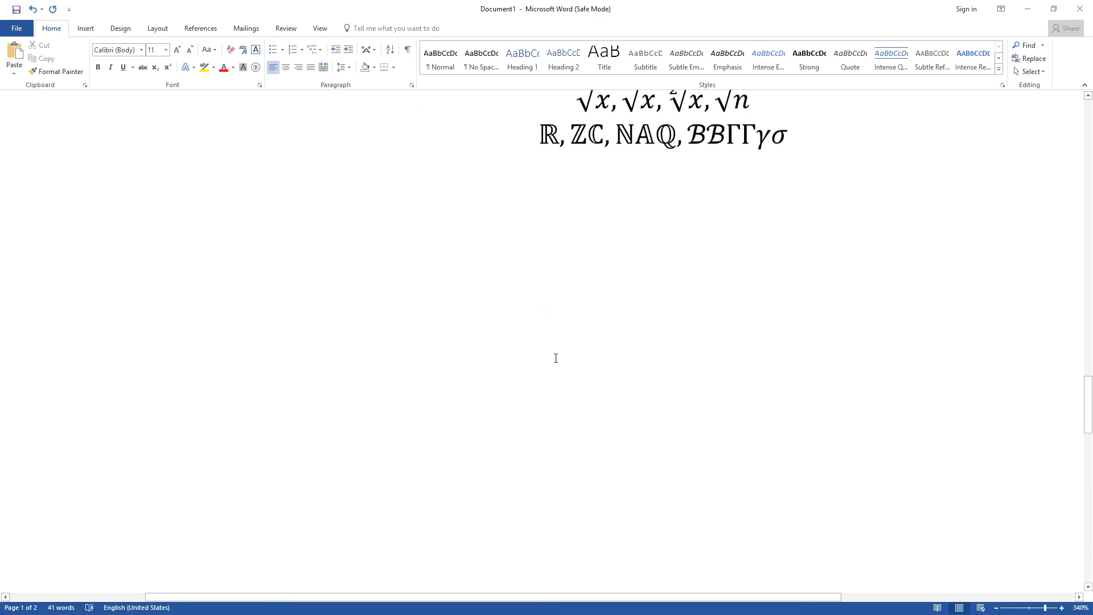
pyautogui.scroll(12, 630, 505)
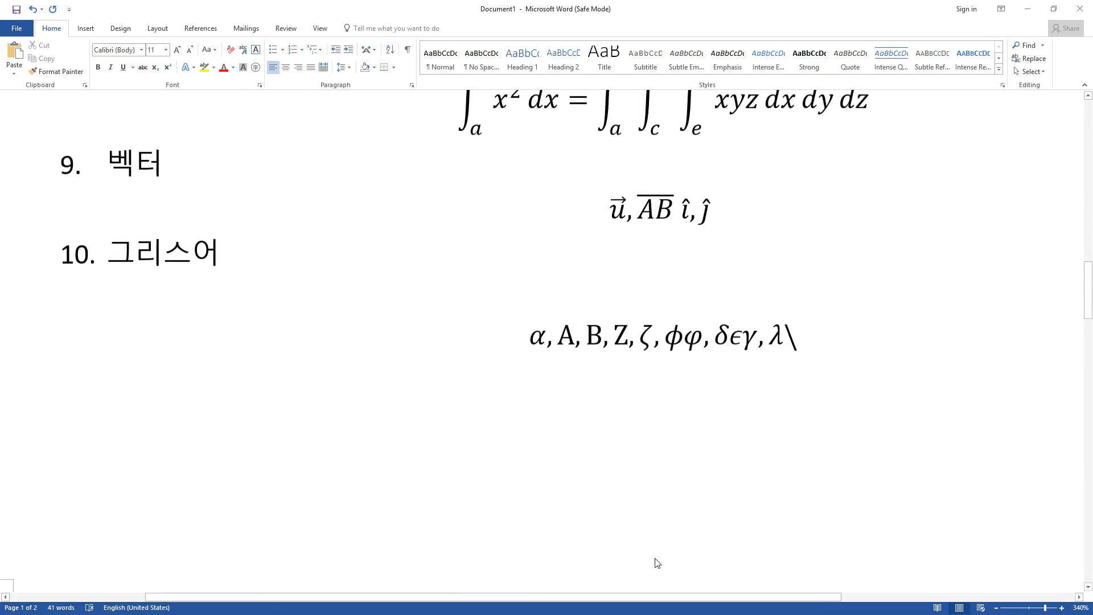
pyautogui.scroll(5, 612, 564)
pyautogui.click(675, 448)
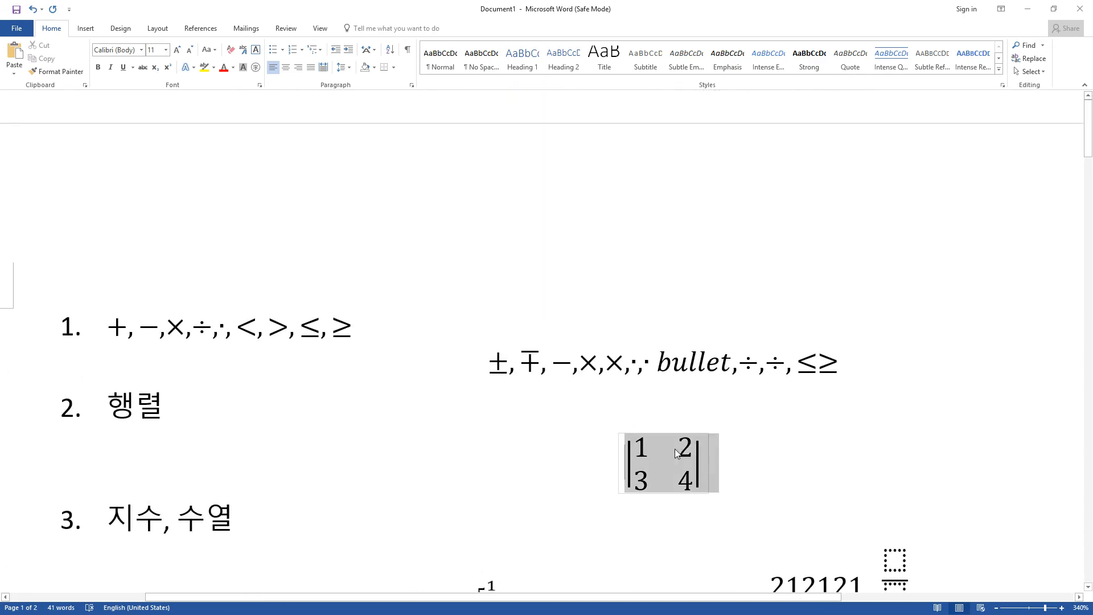
pyautogui.click(315, 384)
pyautogui.scroll(-5, 327, 436)
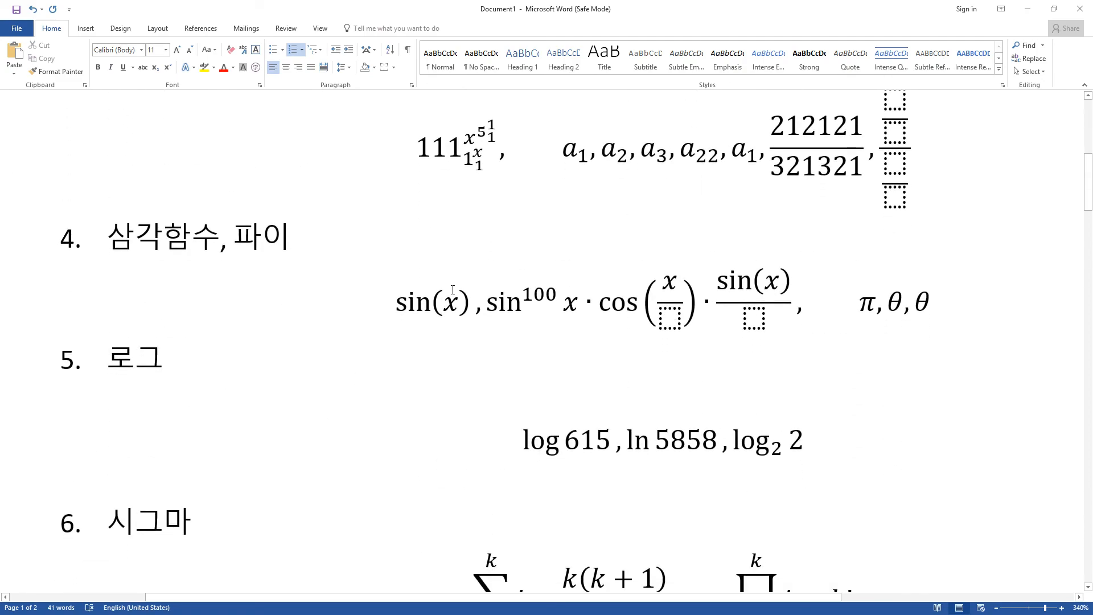
# Delete the sin¹⁰⁰ x term and its following multiplication dot from the equation under item 4, 삼각함수, 파이.
pyautogui.doubleClick(586, 301)
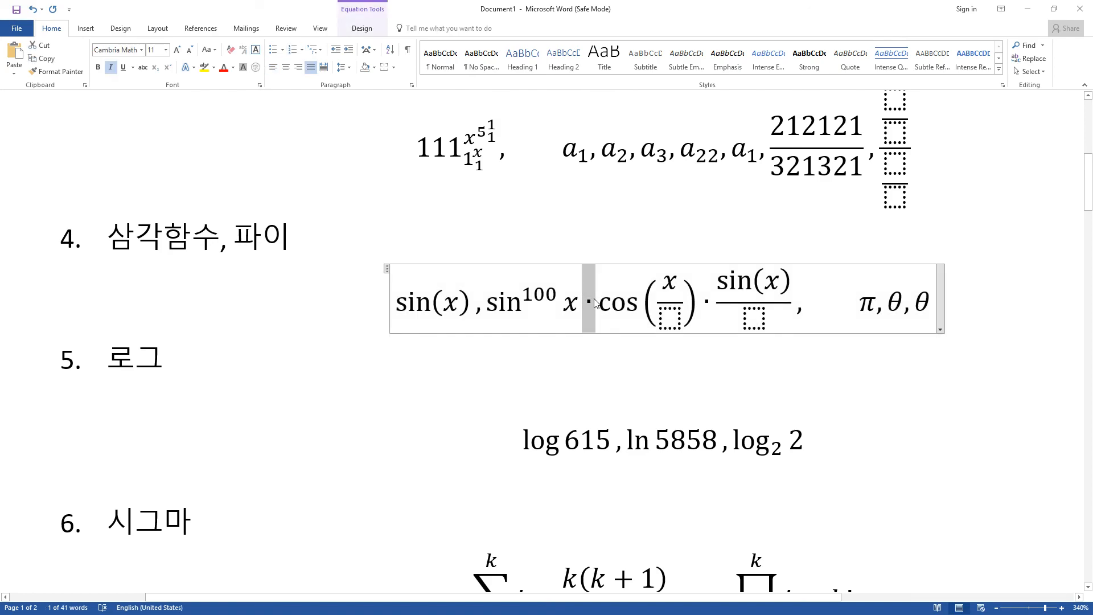
pyautogui.press('BackSpace')
pyautogui.hotkey('shift', 'Left')
pyautogui.press('BackSpace')
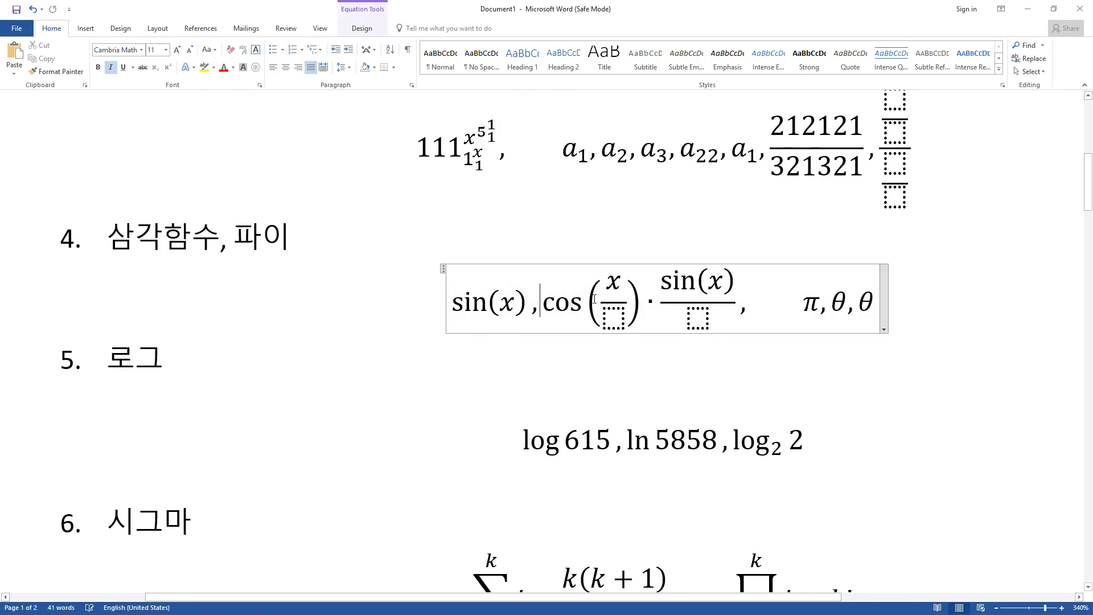